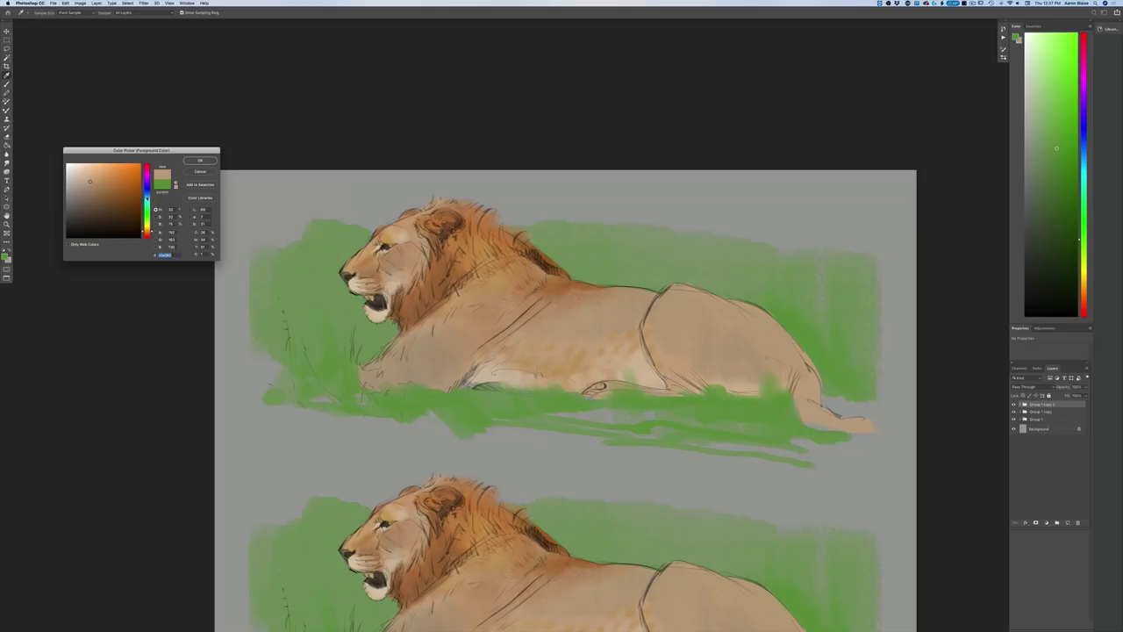
# Step: Shift the sampled tan foreground colour to a muted grey-blue for painting with the Brush tool
pyautogui.click(147, 195)
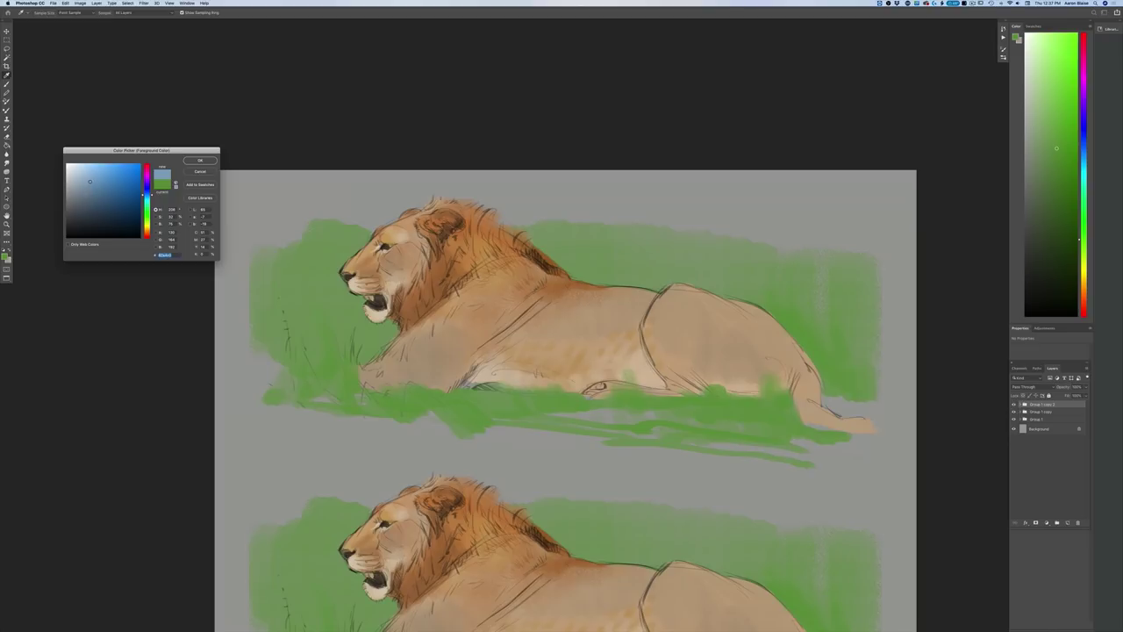
pyautogui.moveTo(90, 181); pyautogui.dragTo(83, 194)
pyautogui.click(195, 161)
pyautogui.press('b')
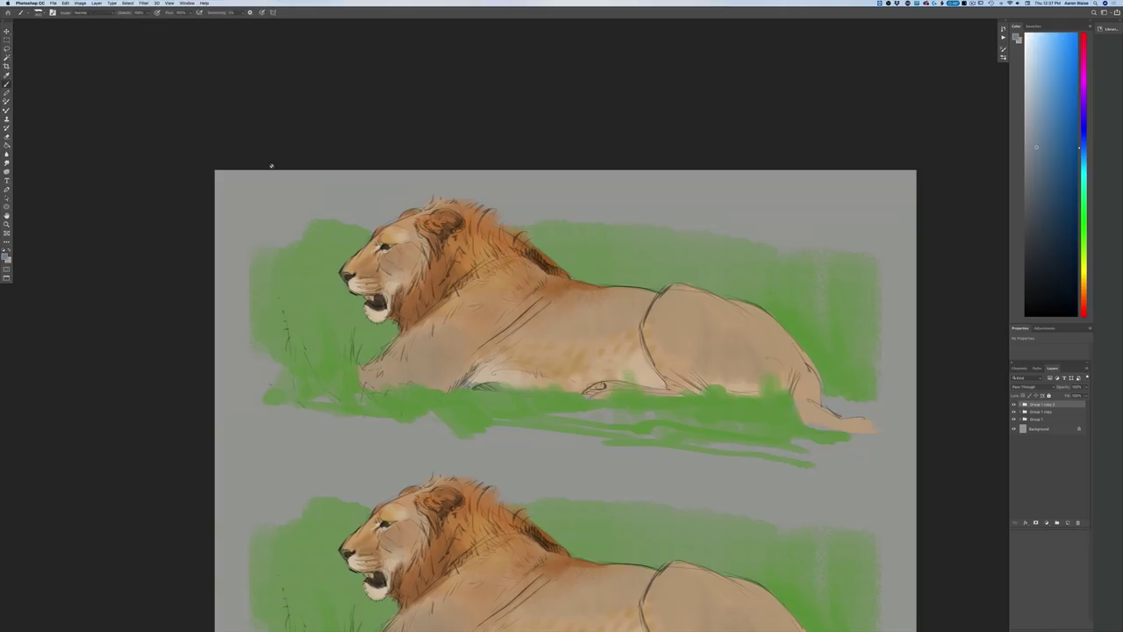
# Step: Hide the Group 1 copy 2 group and add a new layer directly above Layer 2 inside Group 1
pyautogui.click(1015, 406)
pyautogui.click(1014, 419)
pyautogui.click(1014, 419)
pyautogui.click(1020, 419)
pyautogui.click(1014, 441)
pyautogui.click(1014, 441)
pyautogui.click(1015, 429)
pyautogui.click(1014, 429)
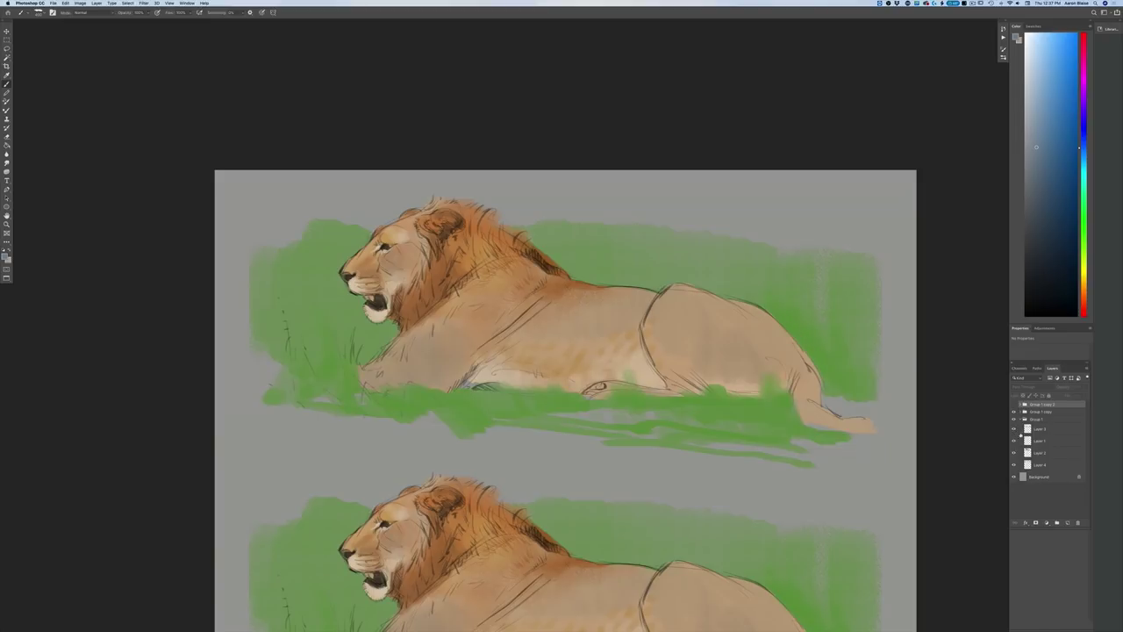
pyautogui.click(1036, 453)
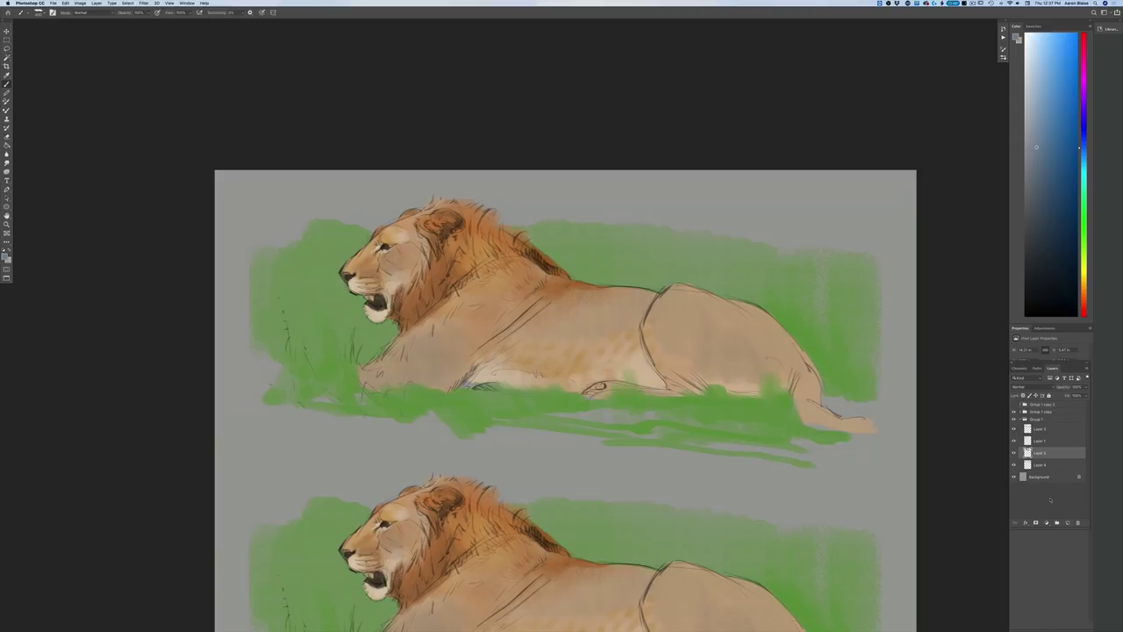
pyautogui.click(1068, 523)
# Step: Reduce the brush size and paint the first grey-blue shadow strokes on the upper lion's shoulder
pyautogui.press('[')
pyautogui.press('[')
pyautogui.press('[')
pyautogui.press('[')
pyautogui.moveTo(457, 298); pyautogui.dragTo(462, 343)
pyautogui.moveTo(464, 339)
pyautogui.mouseDown()
pyautogui.moveTo(484, 321)
pyautogui.moveTo(482, 334)
pyautogui.mouseUp()
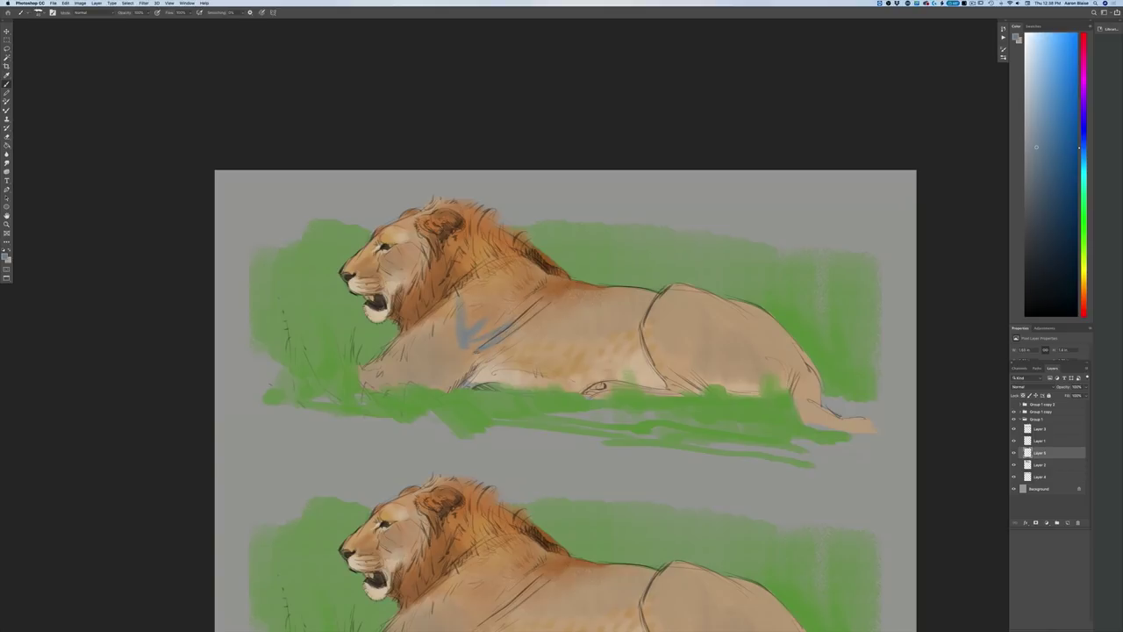
# Step: Darken the grey-blue foreground colour and paint the shadow behind the upper lion's elbow
pyautogui.click(5, 256)
pyautogui.click(85, 203)
pyautogui.click(192, 164)
pyautogui.click(5, 258)
pyautogui.click(83, 199)
pyautogui.click(199, 160)
pyautogui.moveTo(485, 324)
pyautogui.mouseDown()
pyautogui.moveTo(477, 334)
pyautogui.moveTo(508, 341)
pyautogui.moveTo(509, 364)
pyautogui.moveTo(497, 382)
pyautogui.moveTo(476, 379)
pyautogui.moveTo(509, 338)
pyautogui.moveTo(470, 377)
pyautogui.moveTo(495, 366)
pyautogui.mouseUp()
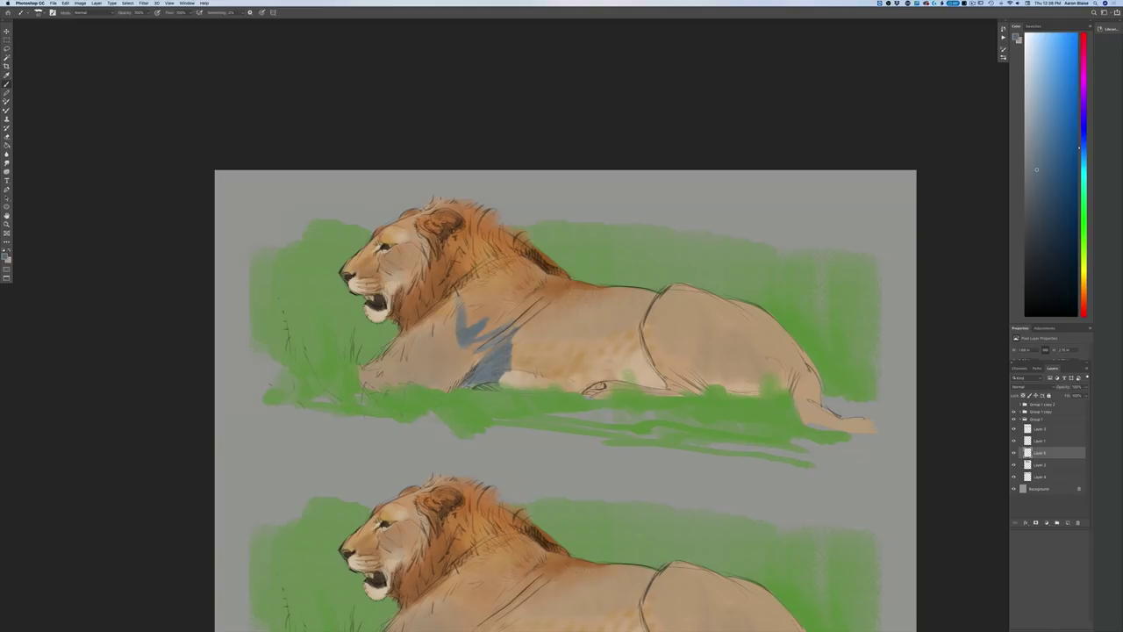
# Step: Fill the upper lion's shoulder, chest and foreleg down to the paw with grey-blue shadow
pyautogui.moveTo(488, 351)
pyautogui.mouseDown()
pyautogui.moveTo(458, 382)
pyautogui.moveTo(484, 344)
pyautogui.moveTo(463, 353)
pyautogui.moveTo(451, 384)
pyautogui.mouseUp()
pyautogui.moveTo(456, 334)
pyautogui.mouseDown()
pyautogui.moveTo(448, 383)
pyautogui.moveTo(433, 355)
pyautogui.mouseUp()
pyautogui.moveTo(454, 309)
pyautogui.mouseDown()
pyautogui.moveTo(432, 344)
pyautogui.moveTo(416, 332)
pyautogui.moveTo(444, 378)
pyautogui.mouseUp()
pyautogui.moveTo(434, 335)
pyautogui.mouseDown()
pyautogui.moveTo(413, 379)
pyautogui.moveTo(386, 360)
pyautogui.mouseUp()
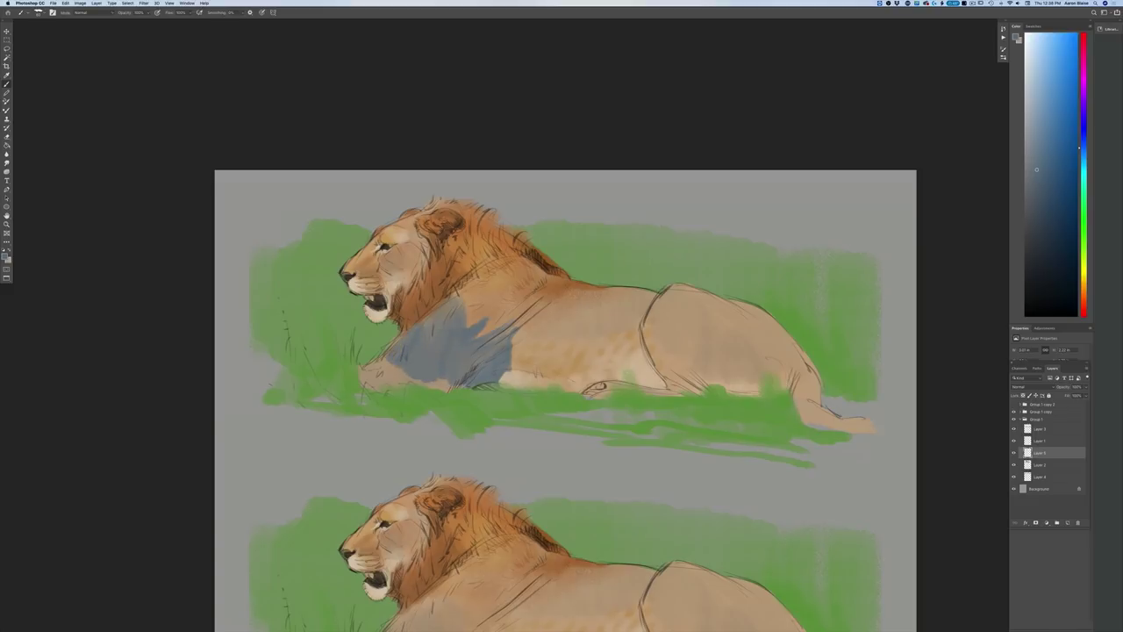
pyautogui.moveTo(442, 320); pyautogui.dragTo(435, 332)
pyautogui.moveTo(439, 379); pyautogui.dragTo(448, 386)
pyautogui.moveTo(448, 386)
pyautogui.mouseDown()
pyautogui.moveTo(393, 368)
pyautogui.moveTo(364, 385)
pyautogui.mouseUp()
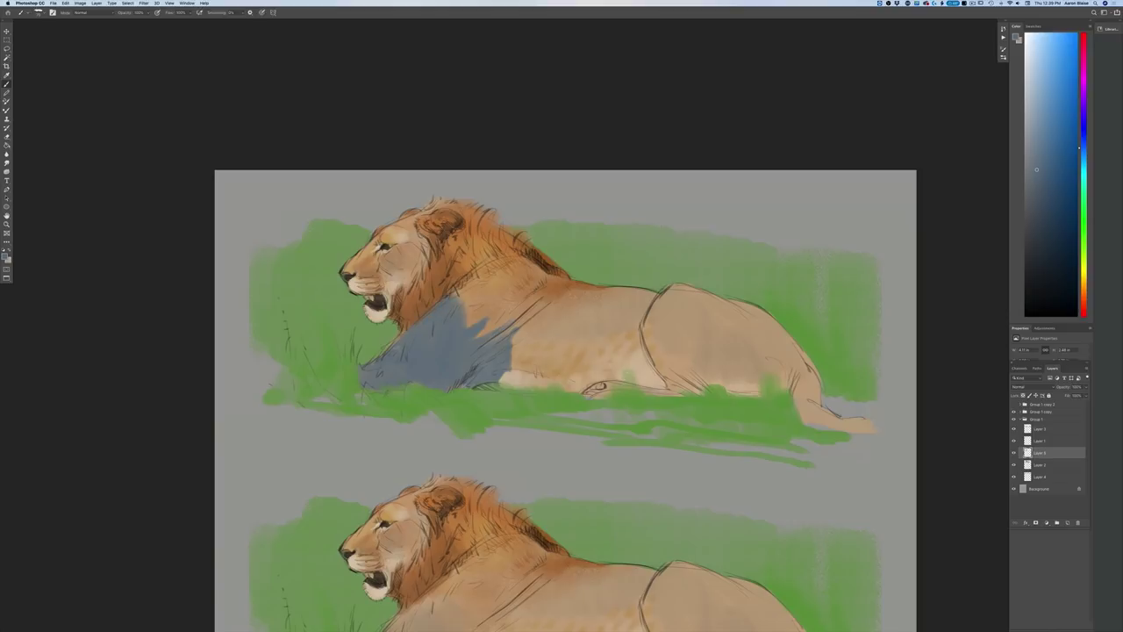
# Step: Sample the mane colour, shift it to a dark grey-blue and paint shadow over the mane beneath the jaw and cheek
pyautogui.click(4, 254)
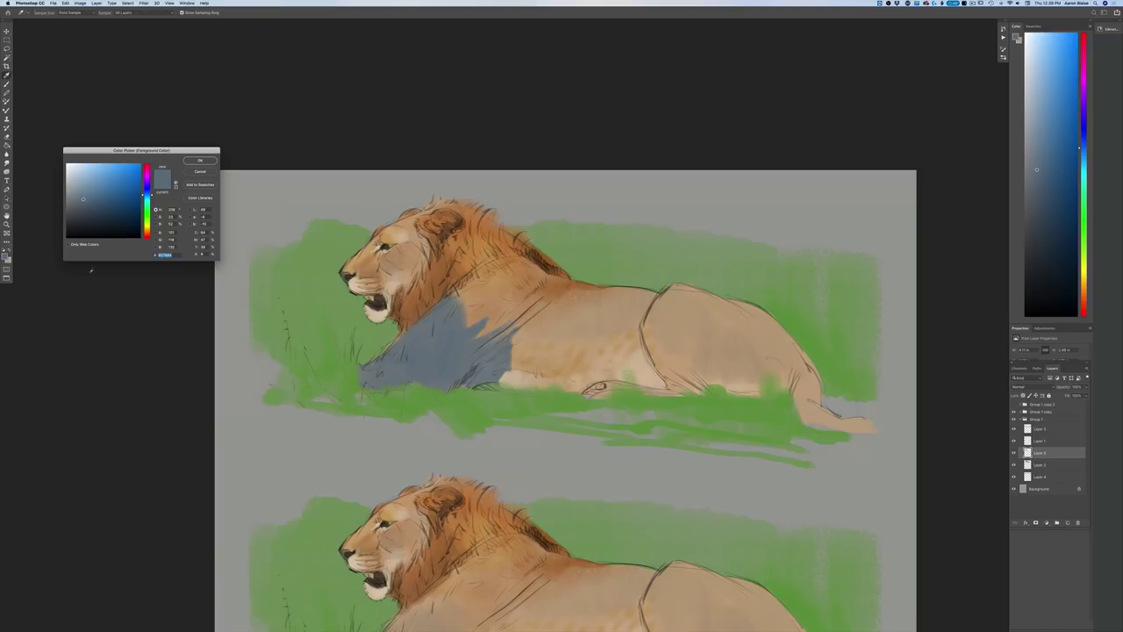
pyautogui.click(422, 288)
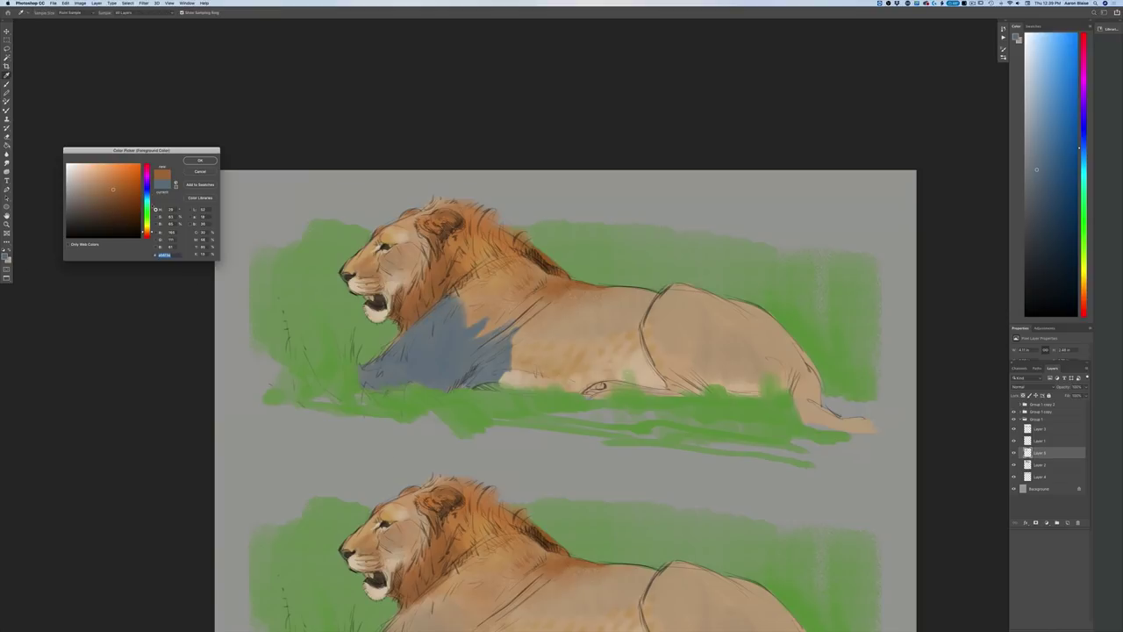
pyautogui.click(147, 196)
pyautogui.click(84, 208)
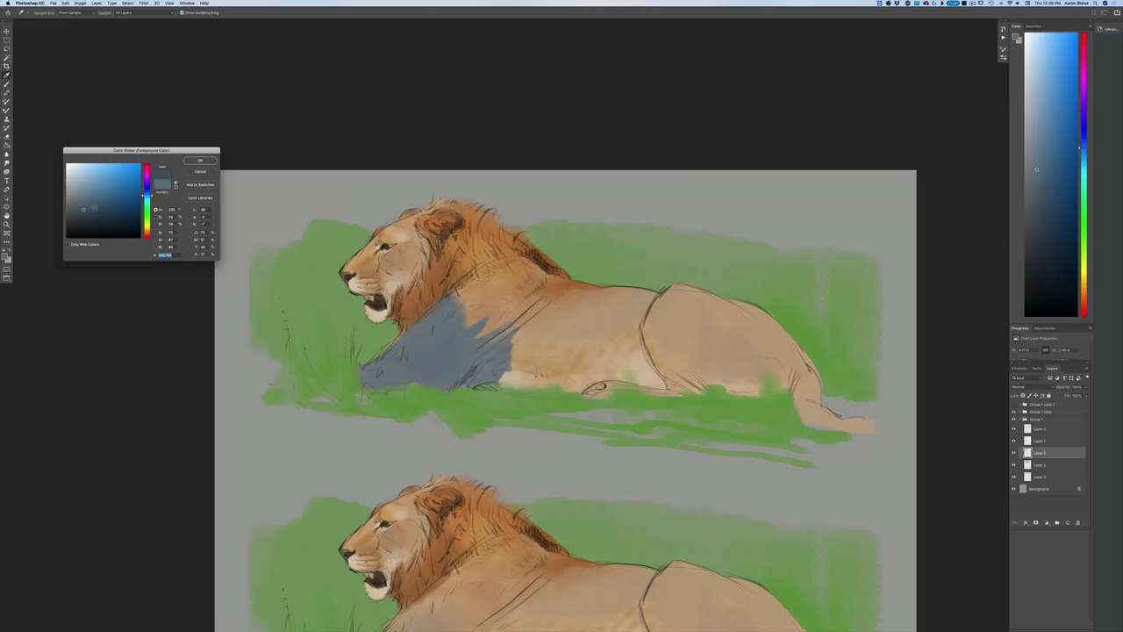
pyautogui.click(200, 161)
pyautogui.moveTo(427, 288)
pyautogui.mouseDown()
pyautogui.moveTo(413, 303)
pyautogui.moveTo(410, 292)
pyautogui.mouseUp()
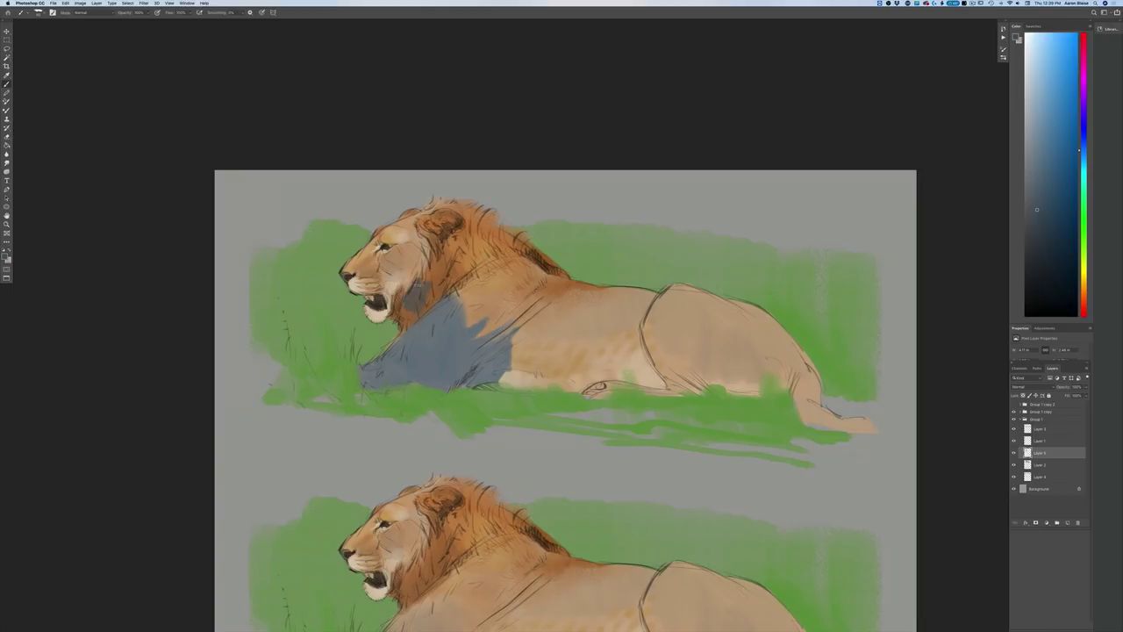
pyautogui.moveTo(429, 290)
pyautogui.mouseDown()
pyautogui.moveTo(435, 302)
pyautogui.moveTo(408, 319)
pyautogui.moveTo(434, 271)
pyautogui.mouseUp()
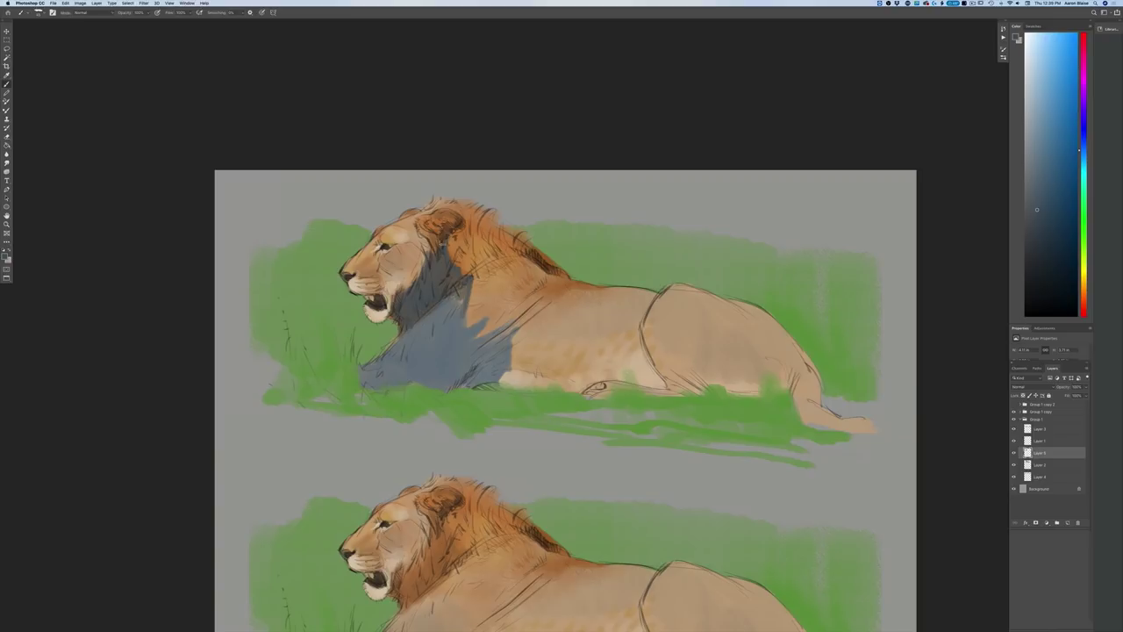
pyautogui.moveTo(426, 253)
pyautogui.mouseDown()
pyautogui.moveTo(433, 236)
pyautogui.moveTo(424, 251)
pyautogui.mouseUp()
# Step: Paint dark grey-blue shadow strokes along the back of the upper lion's mane
pyautogui.moveTo(503, 237)
pyautogui.mouseDown()
pyautogui.moveTo(510, 245)
pyautogui.moveTo(487, 243)
pyautogui.moveTo(557, 276)
pyautogui.moveTo(547, 267)
pyautogui.mouseUp()
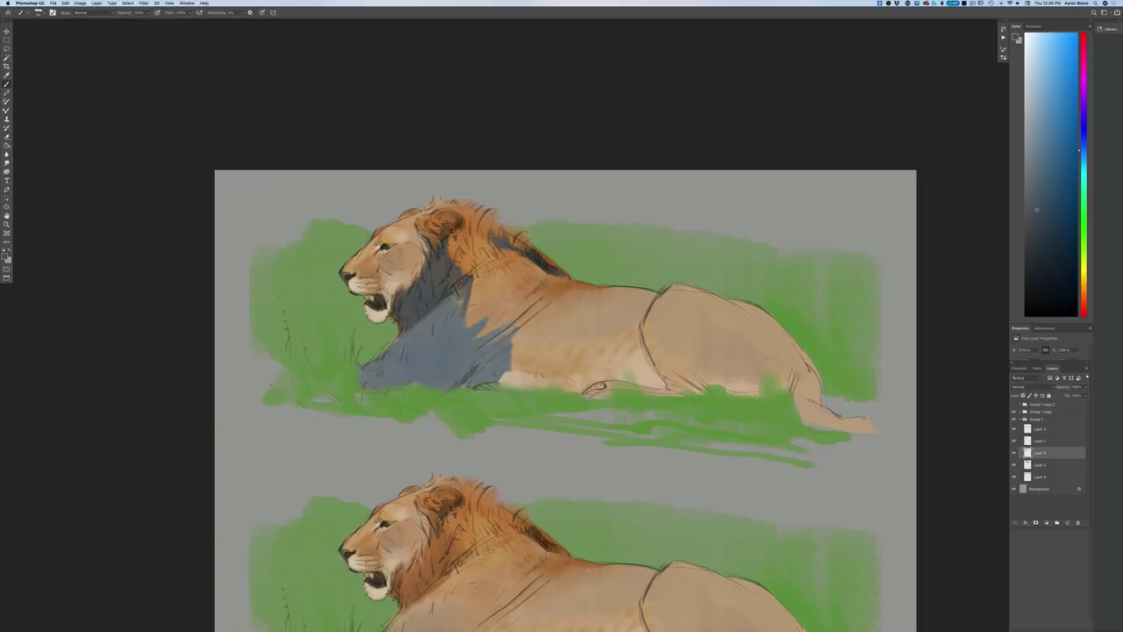
pyautogui.moveTo(489, 243); pyautogui.dragTo(480, 258)
pyautogui.moveTo(480, 241); pyautogui.dragTo(469, 250)
# Step: Sample the tan body colour, shift it to a mid grey-blue and paint shadow over the cheek, muzzle and chin
pyautogui.click(5, 257)
pyautogui.click(570, 325)
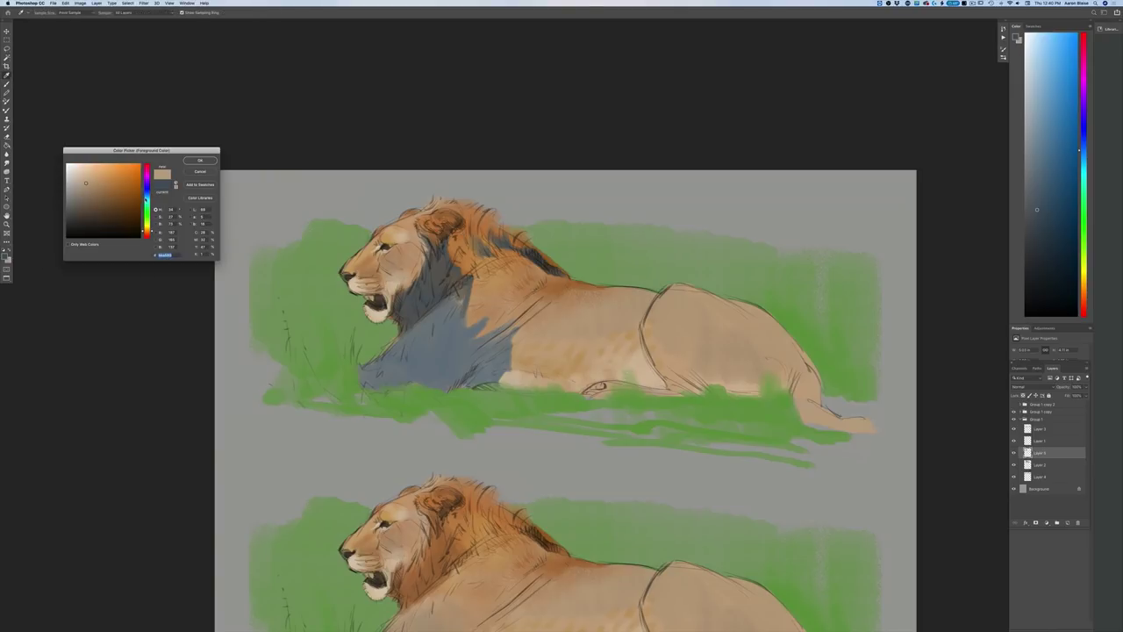
pyautogui.click(146, 196)
pyautogui.click(83, 199)
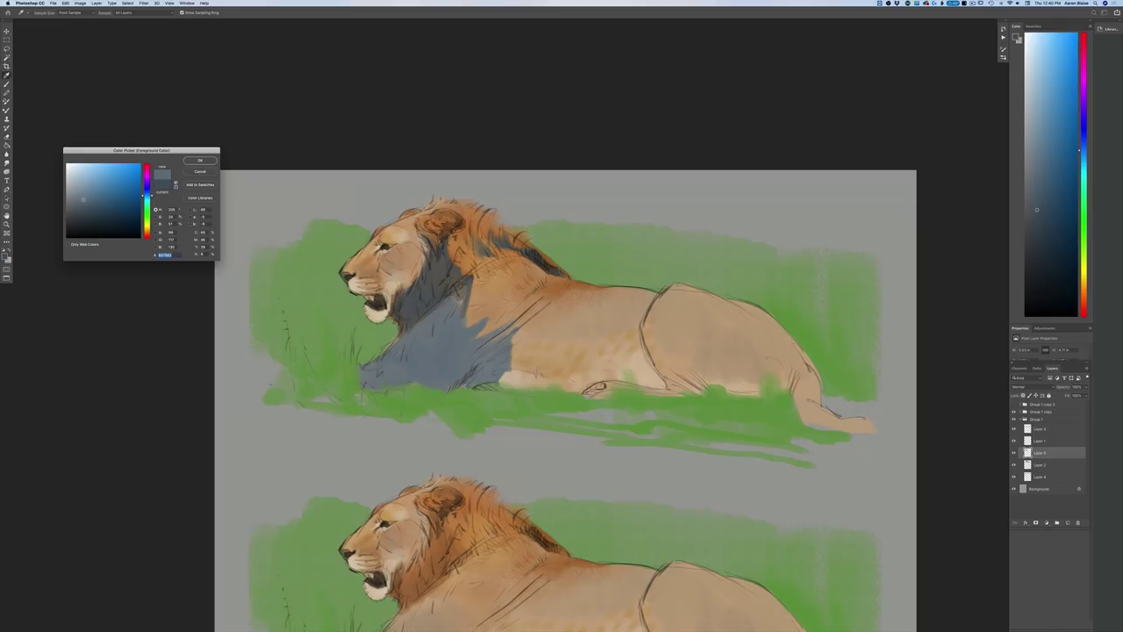
pyautogui.press('Return')
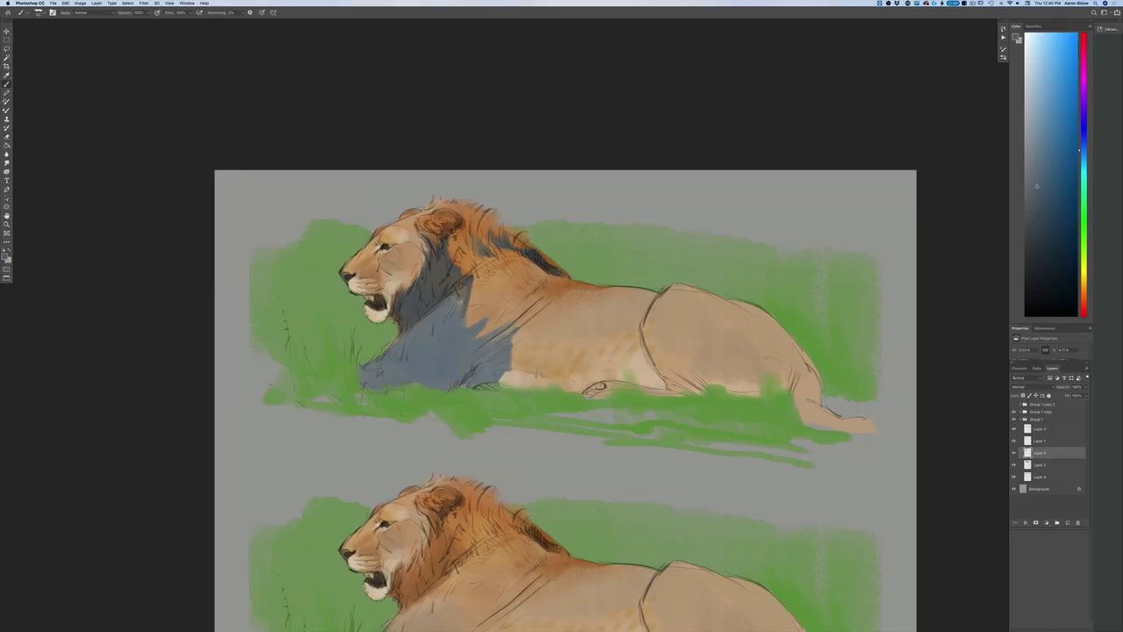
pyautogui.moveTo(401, 271)
pyautogui.mouseDown()
pyautogui.moveTo(397, 291)
pyautogui.moveTo(407, 287)
pyautogui.moveTo(386, 288)
pyautogui.moveTo(419, 245)
pyautogui.mouseUp()
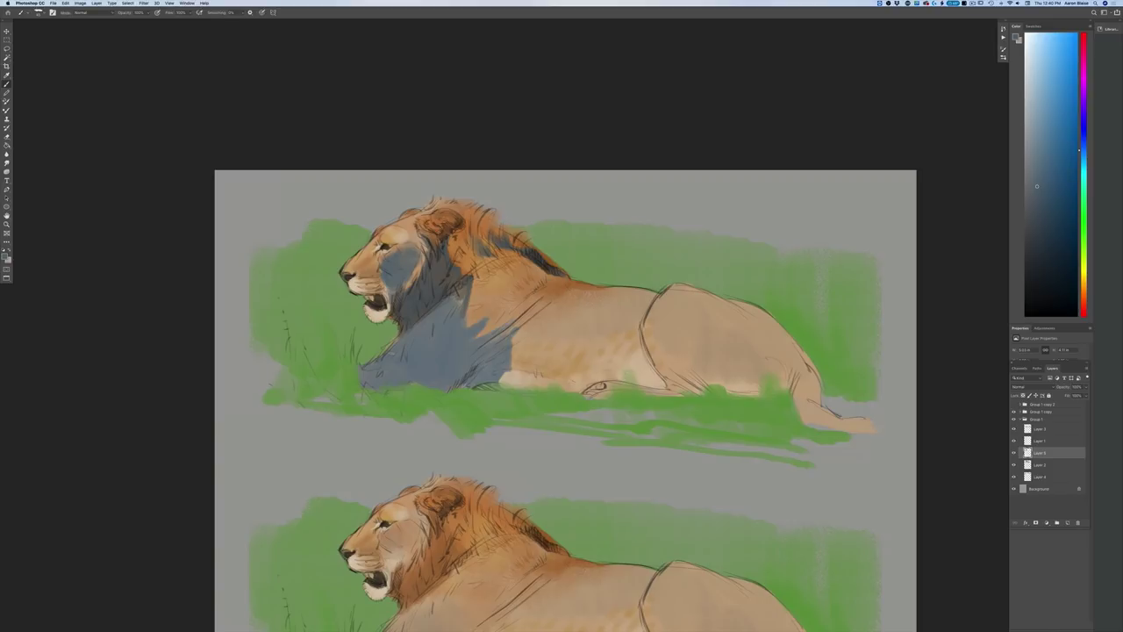
pyautogui.moveTo(422, 257); pyautogui.dragTo(419, 265)
pyautogui.moveTo(352, 280)
pyautogui.mouseDown()
pyautogui.moveTo(387, 291)
pyautogui.moveTo(386, 311)
pyautogui.moveTo(368, 312)
pyautogui.moveTo(383, 314)
pyautogui.mouseUp()
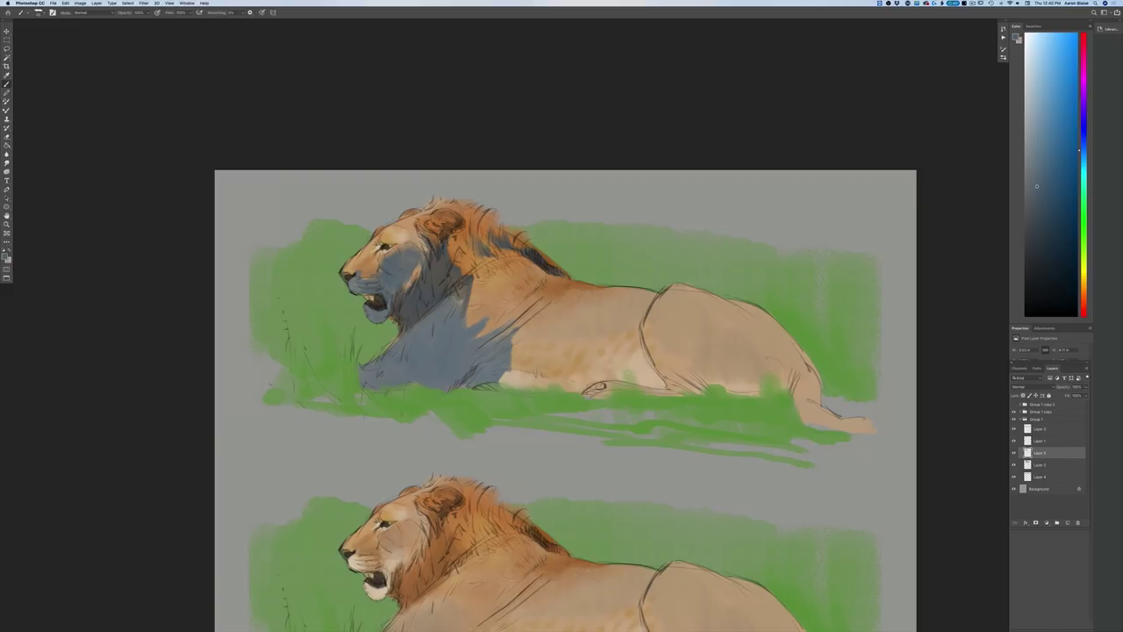
# Step: Darken the grey-blue and deepen the shadow on the lower foreleg and around the mouth
pyautogui.click(5, 252)
pyautogui.moveTo(83, 204); pyautogui.dragTo(81, 207)
pyautogui.click(190, 162)
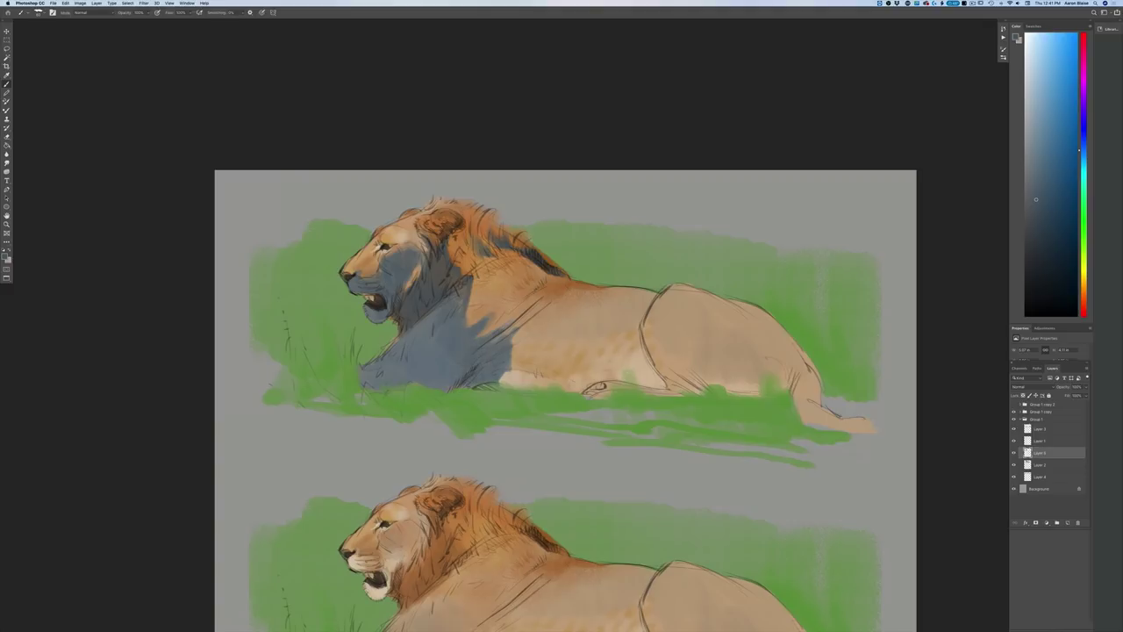
pyautogui.moveTo(419, 379)
pyautogui.mouseDown()
pyautogui.moveTo(420, 327)
pyautogui.moveTo(409, 381)
pyautogui.moveTo(406, 339)
pyautogui.moveTo(392, 380)
pyautogui.moveTo(365, 385)
pyautogui.moveTo(361, 370)
pyautogui.mouseUp()
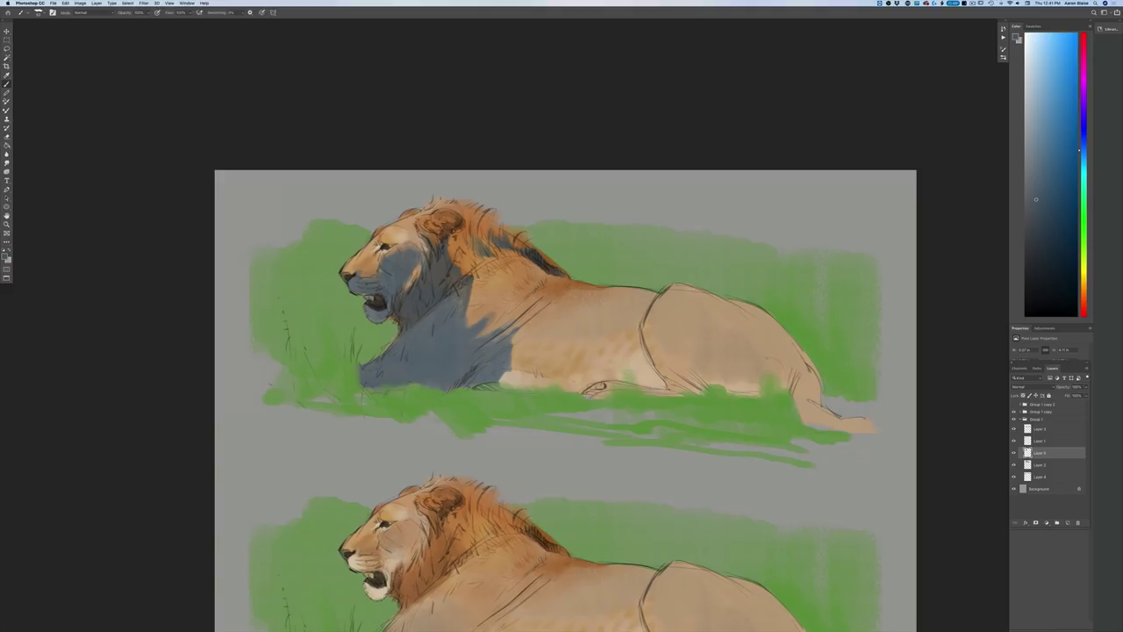
pyautogui.moveTo(366, 298)
pyautogui.mouseDown()
pyautogui.moveTo(378, 302)
pyautogui.moveTo(369, 294)
pyautogui.mouseUp()
# Step: Examine the shaded upper lion up close and from afar beside the unshaded lion below
pyautogui.press('super+plus')
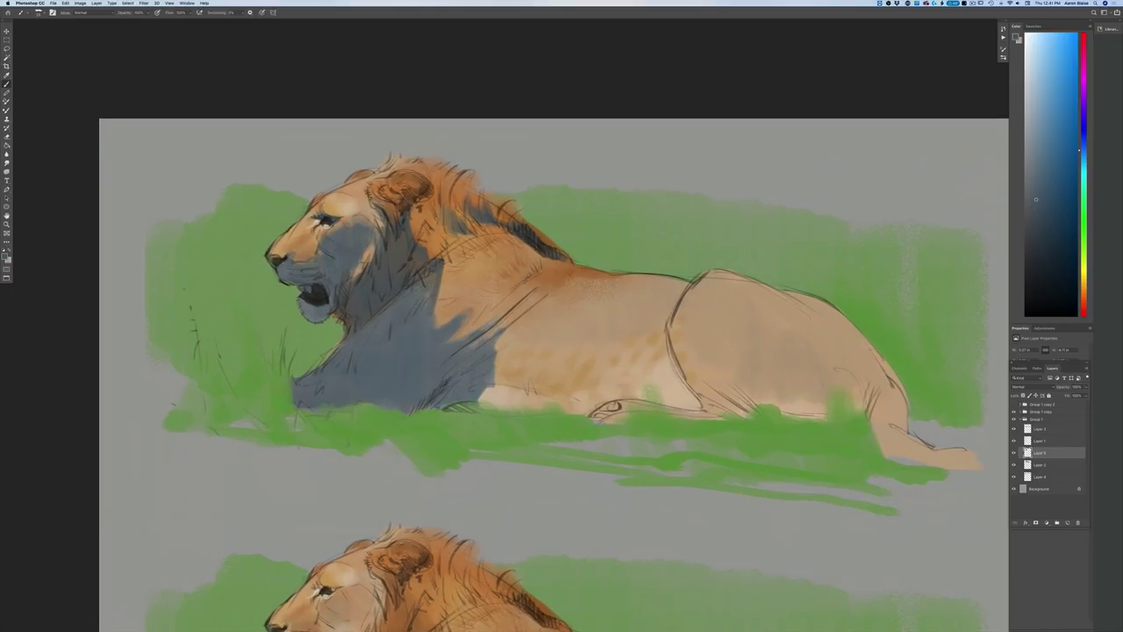
pyautogui.moveTo(246, 482); pyautogui.dragTo(322, 508)
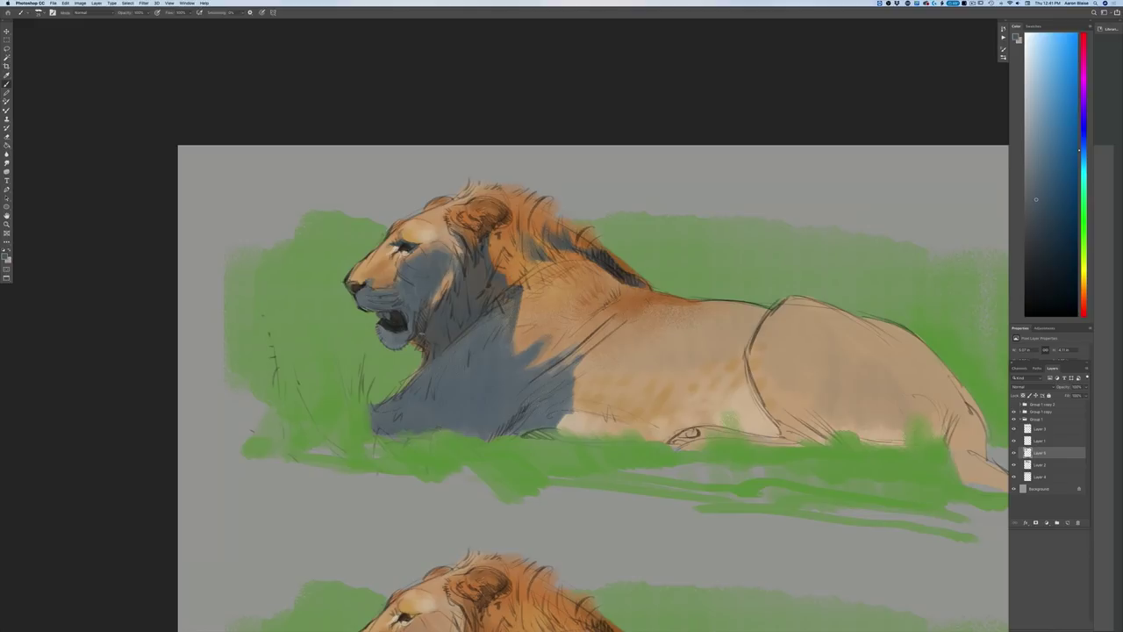
pyautogui.press('super+minus')
pyautogui.press('super+minus')
pyautogui.press('super+minus')
pyautogui.press('super+minus')
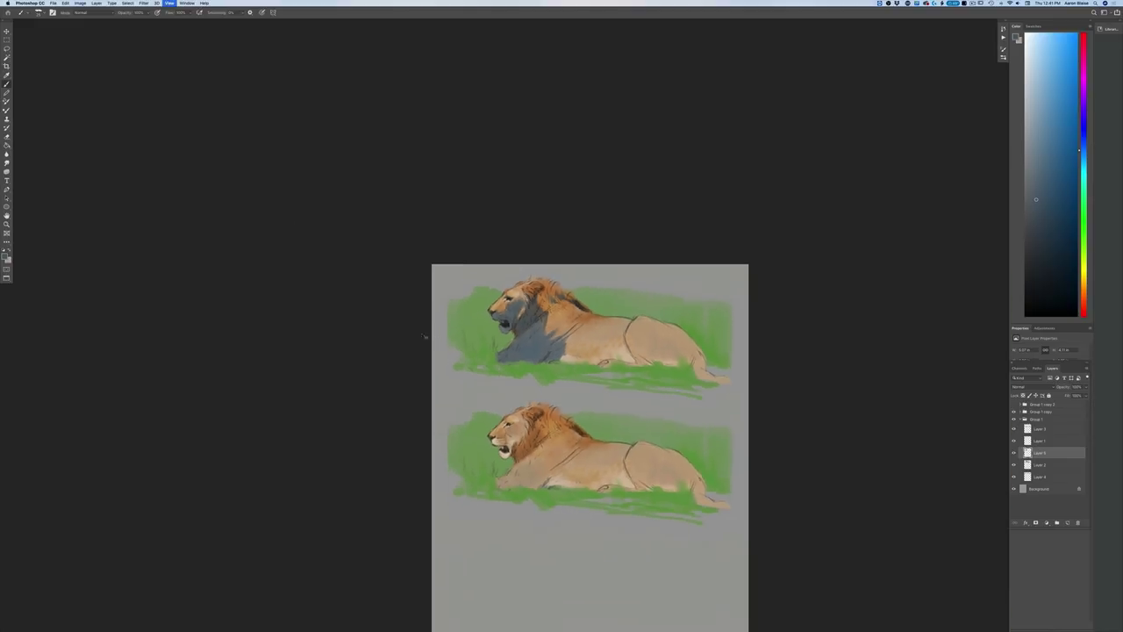
pyautogui.press('super+plus')
pyautogui.press('super+plus')
pyautogui.press('super+plus')
pyautogui.press('super+plus')
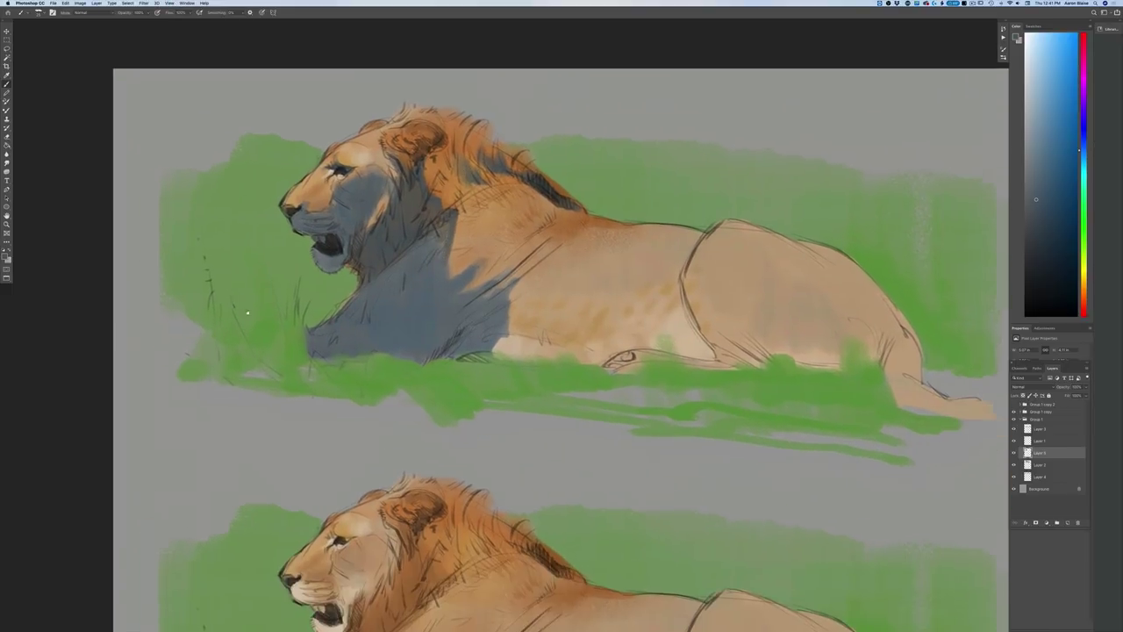
pyautogui.moveTo(247, 313); pyautogui.dragTo(230, 292)
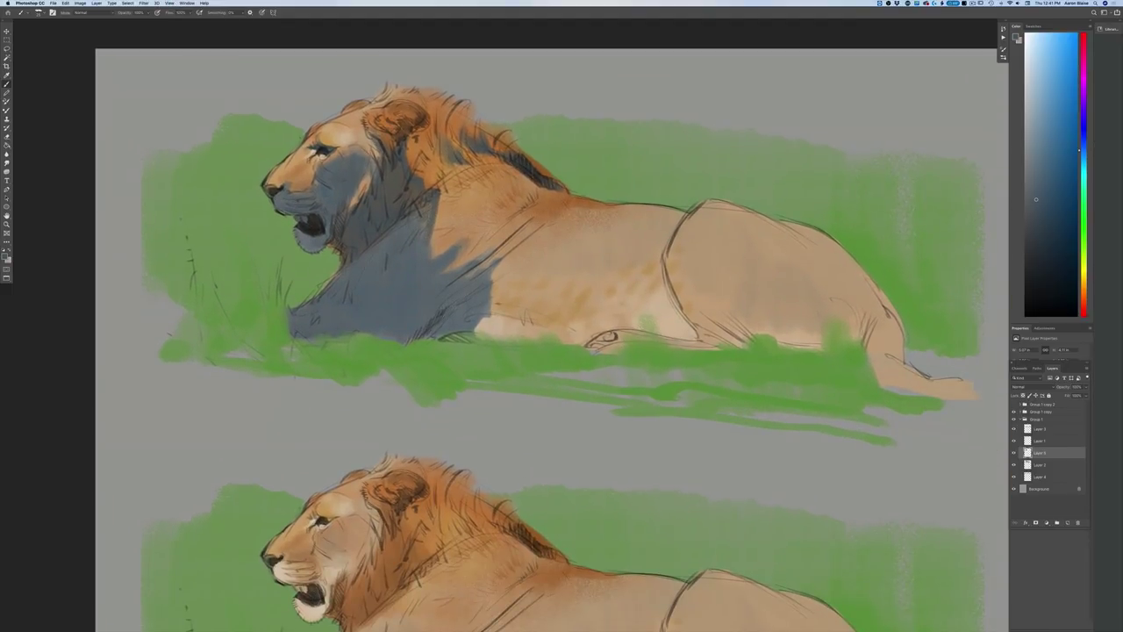
# Step: Shade the lower belly lightly, lighten the grey-blue and fill the pale fold in front of the hind leg
pyautogui.moveTo(603, 326)
pyautogui.mouseDown()
pyautogui.moveTo(580, 332)
pyautogui.moveTo(562, 303)
pyautogui.moveTo(539, 325)
pyautogui.moveTo(496, 303)
pyautogui.moveTo(589, 324)
pyautogui.mouseUp()
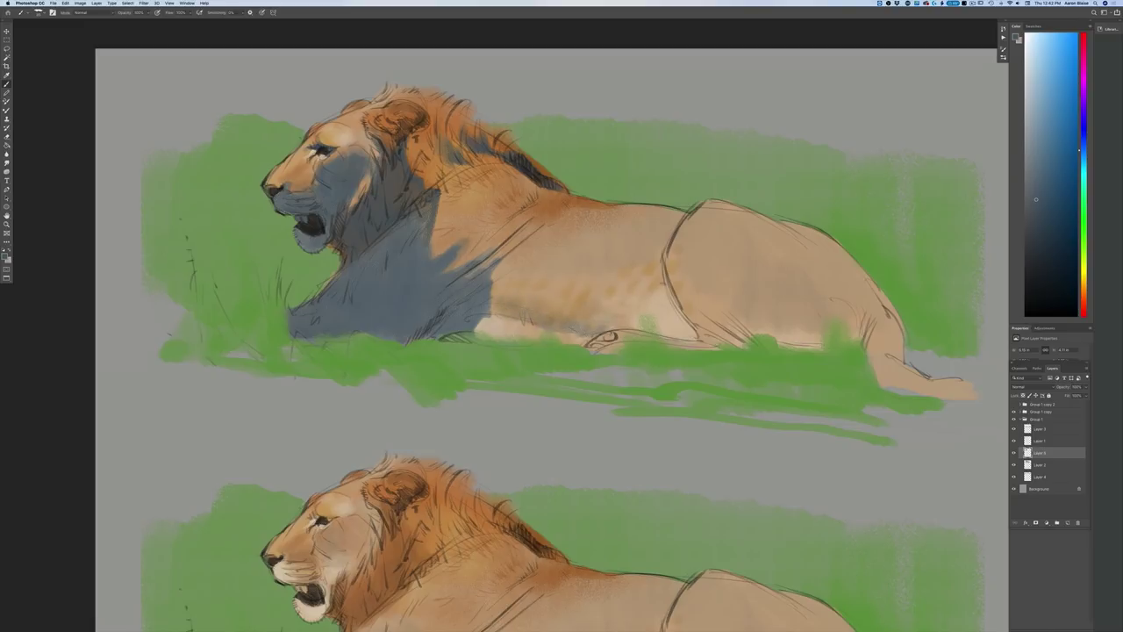
pyautogui.moveTo(666, 277); pyautogui.dragTo(672, 337)
pyautogui.click(5, 256)
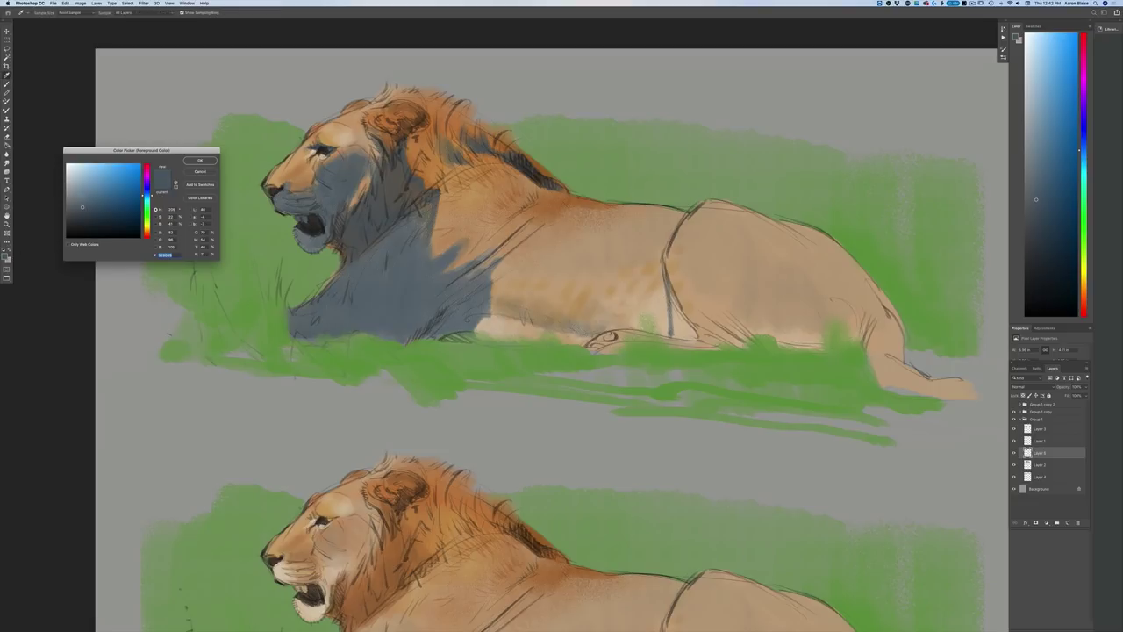
pyautogui.press('Return')
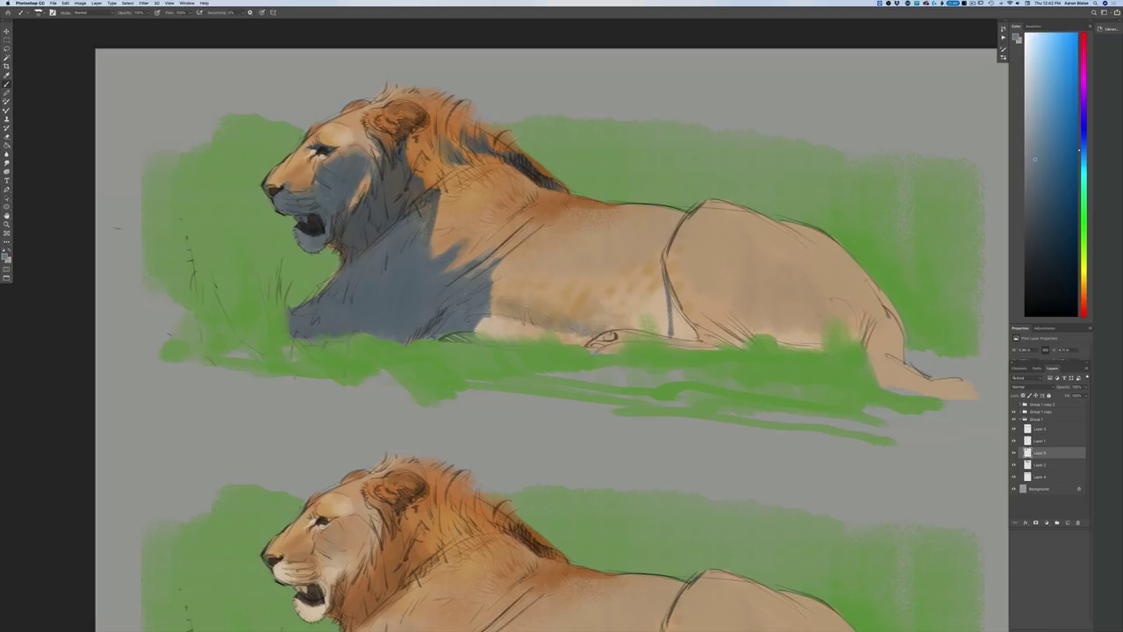
pyautogui.click(5, 257)
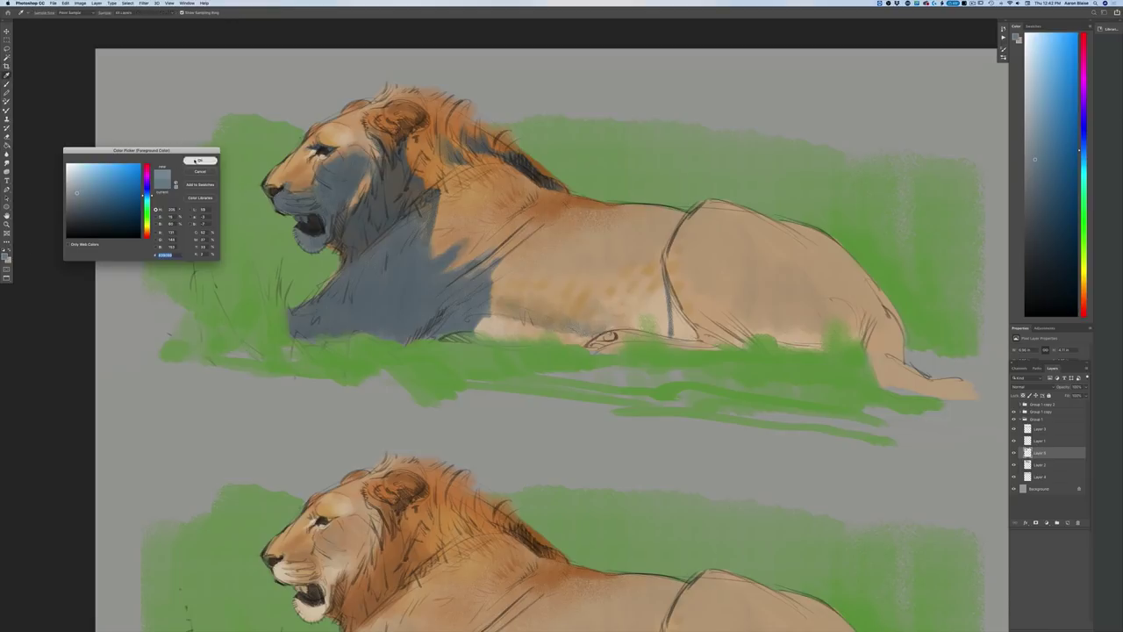
pyautogui.press('Return')
pyautogui.moveTo(672, 303)
pyautogui.mouseDown()
pyautogui.moveTo(675, 336)
pyautogui.moveTo(695, 336)
pyautogui.mouseUp()
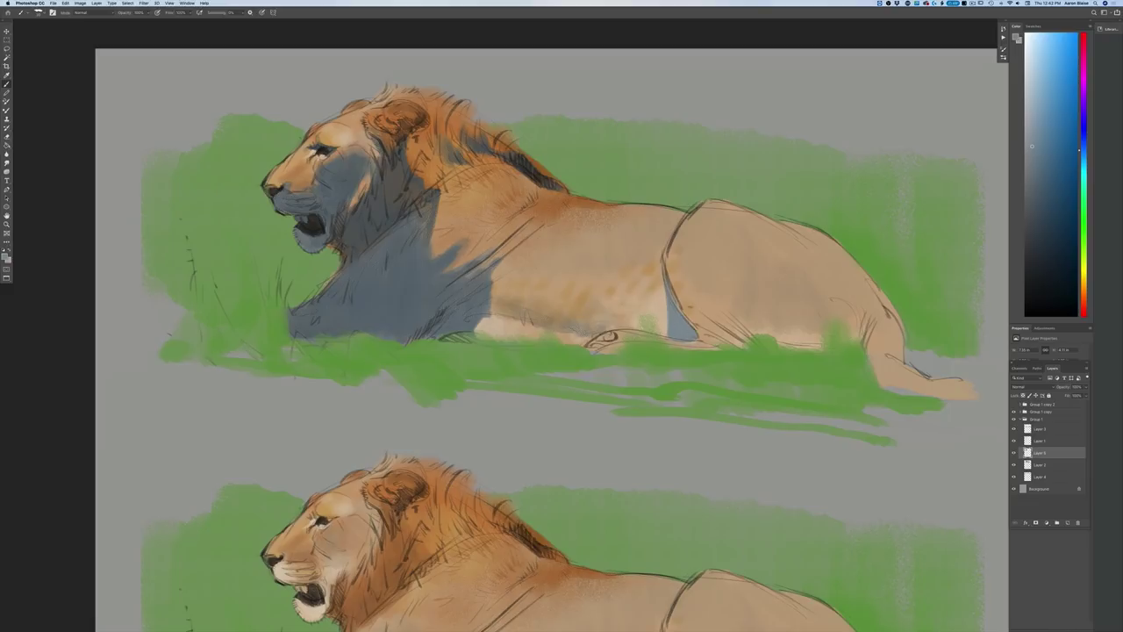
# Step: Darken the grey-blue and paint the shadow under the haunch, feathering its edges with hatched strokes
pyautogui.click(6, 255)
pyautogui.click(84, 204)
pyautogui.click(201, 161)
pyautogui.moveTo(851, 317)
pyautogui.mouseDown()
pyautogui.moveTo(853, 329)
pyautogui.moveTo(825, 302)
pyautogui.moveTo(811, 342)
pyautogui.moveTo(735, 315)
pyautogui.moveTo(732, 337)
pyautogui.moveTo(722, 334)
pyautogui.moveTo(735, 314)
pyautogui.moveTo(724, 304)
pyautogui.mouseUp()
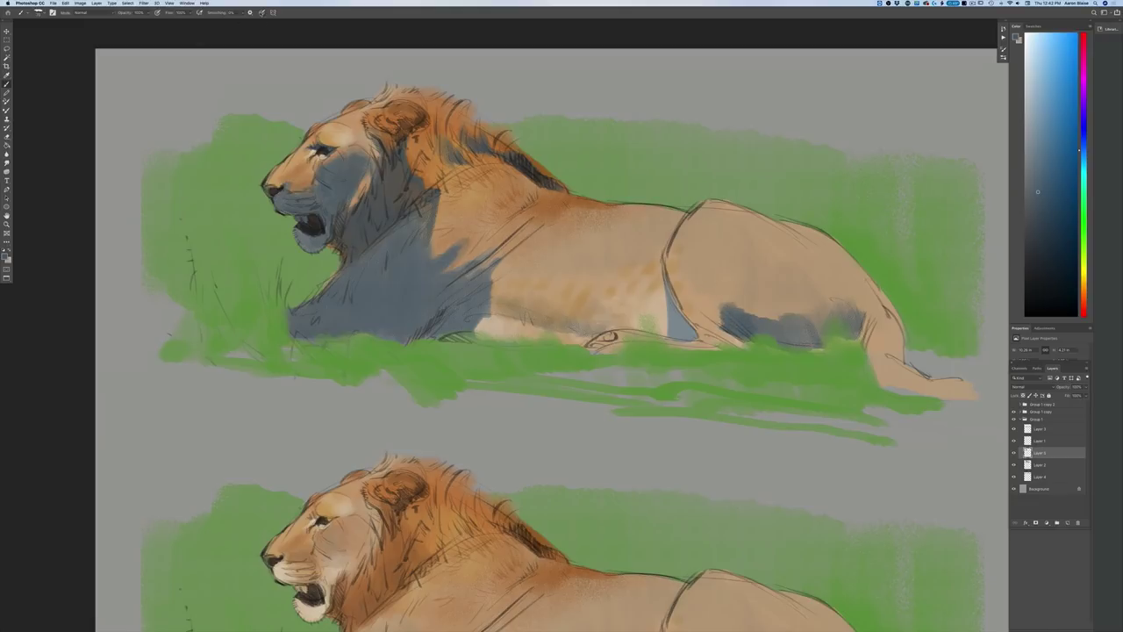
pyautogui.moveTo(720, 301)
pyautogui.mouseDown()
pyautogui.moveTo(703, 290)
pyautogui.moveTo(708, 316)
pyautogui.moveTo(734, 337)
pyautogui.moveTo(709, 334)
pyautogui.mouseUp()
pyautogui.click(262, 13)
pyautogui.moveTo(746, 308)
pyautogui.mouseDown()
pyautogui.moveTo(794, 336)
pyautogui.moveTo(809, 322)
pyautogui.moveTo(832, 337)
pyautogui.mouseUp()
pyautogui.moveTo(762, 314)
pyautogui.mouseDown()
pyautogui.moveTo(772, 317)
pyautogui.moveTo(706, 351)
pyautogui.mouseUp()
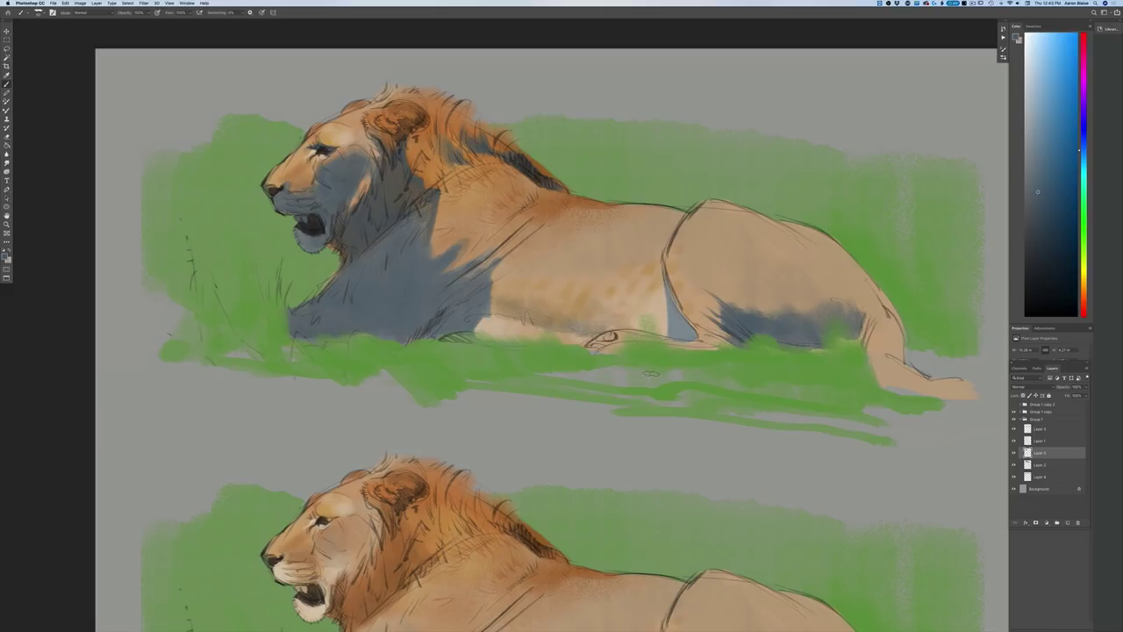
# Step: Shade the hind paw and the belly's lower edge along the grass with the dark grey-blue
pyautogui.moveTo(616, 339)
pyautogui.mouseDown()
pyautogui.moveTo(597, 346)
pyautogui.moveTo(614, 339)
pyautogui.mouseUp()
pyautogui.moveTo(464, 337); pyautogui.dragTo(590, 344)
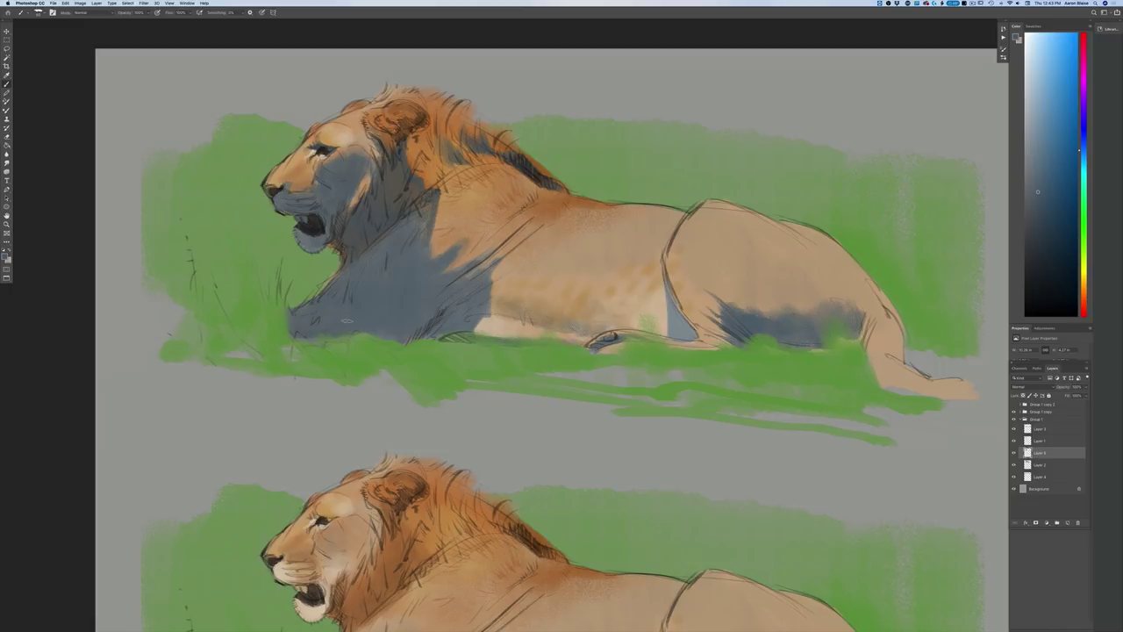
pyautogui.press('super+minus')
pyautogui.press('super+minus')
pyautogui.press('super+minus')
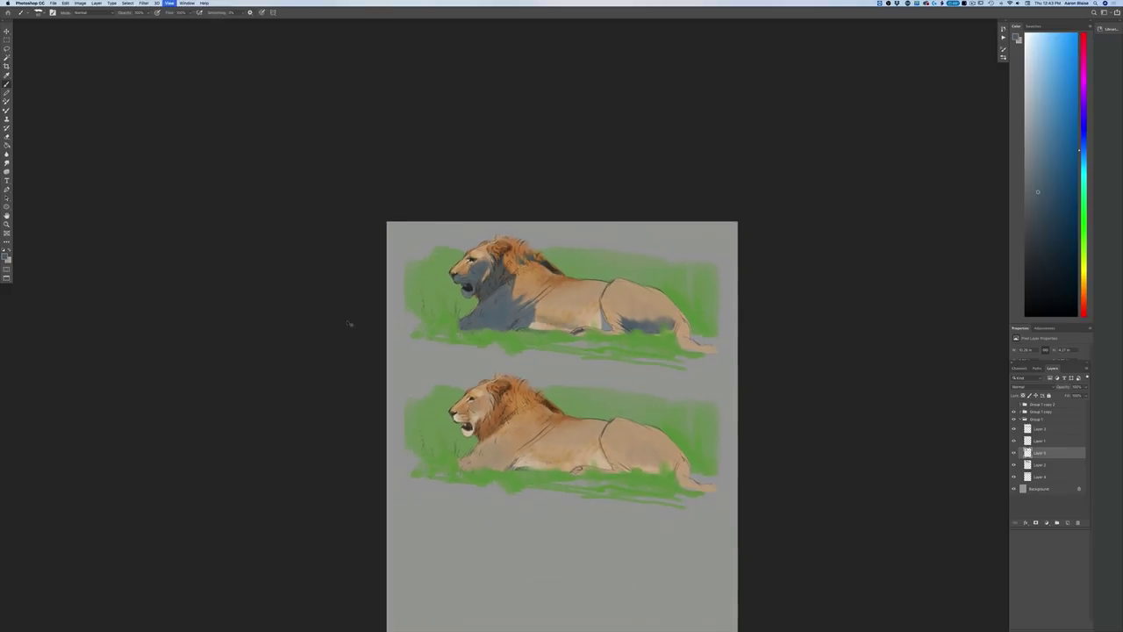
# Step: Touch up the haunch shadow and extend the grey-blue shadow behind the upper lion's elbow onto the flank
pyautogui.press('super+plus')
pyautogui.press('super+plus')
pyautogui.moveTo(652, 319)
pyautogui.mouseDown()
pyautogui.moveTo(664, 336)
pyautogui.moveTo(633, 327)
pyautogui.mouseUp()
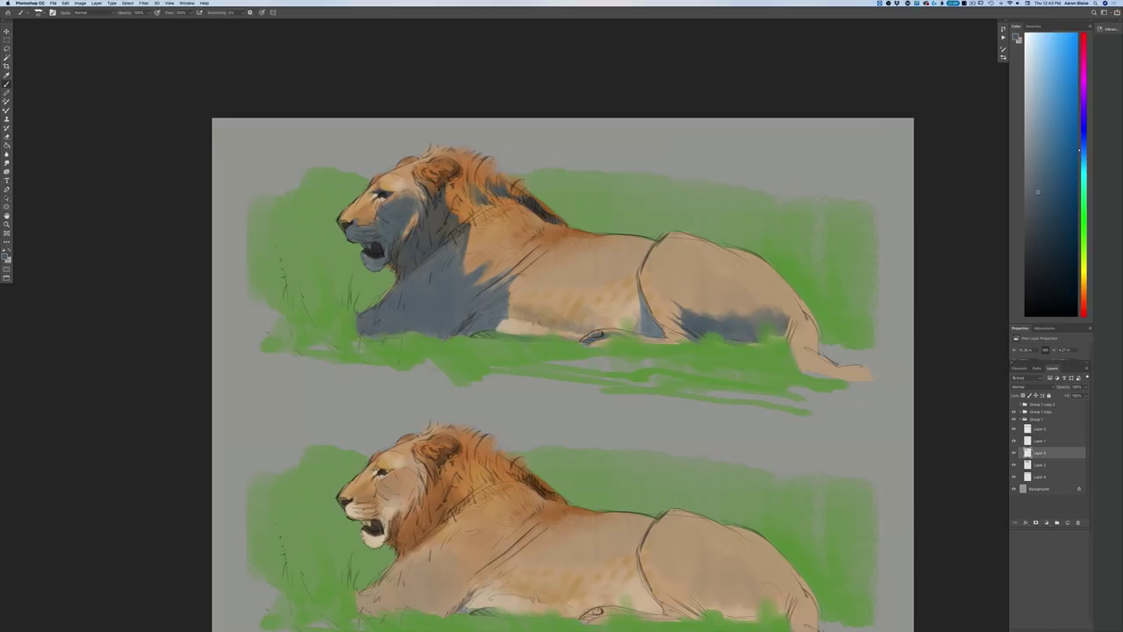
pyautogui.moveTo(525, 281); pyautogui.dragTo(523, 297)
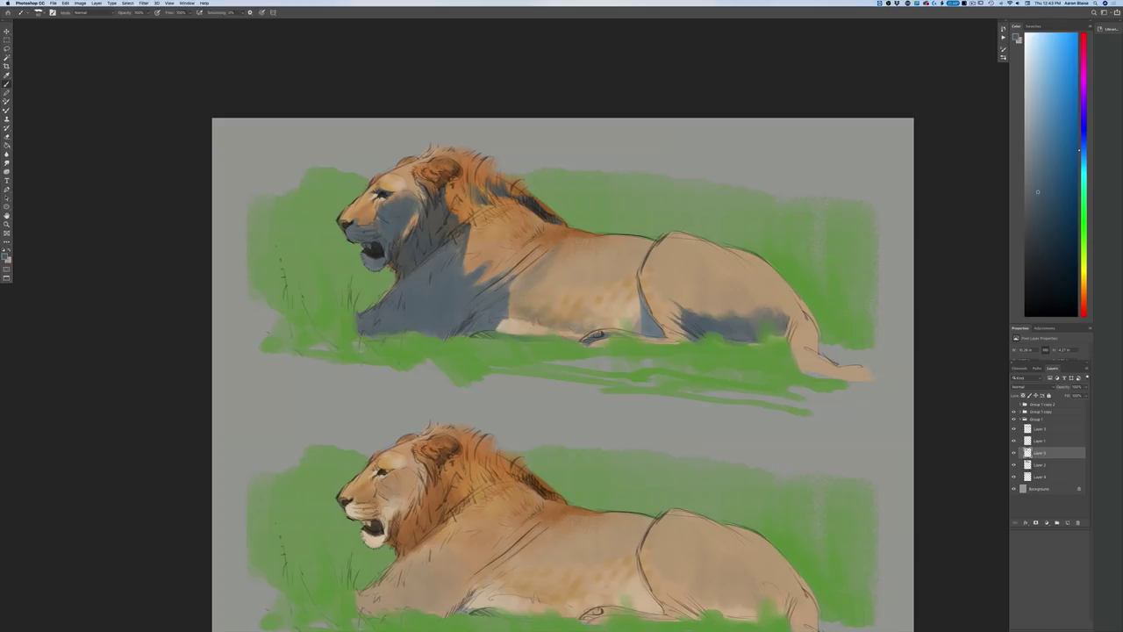
pyautogui.moveTo(525, 297); pyautogui.dragTo(527, 304)
pyautogui.press('super+minus')
pyautogui.press('super+minus')
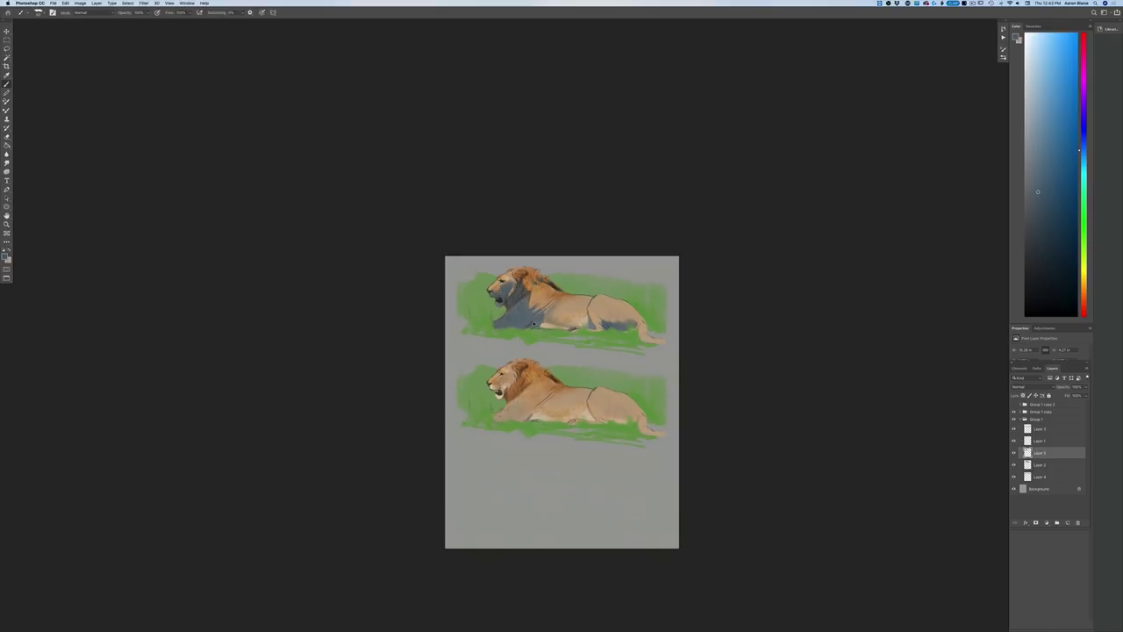
pyautogui.press('super+plus')
pyautogui.press('super+plus')
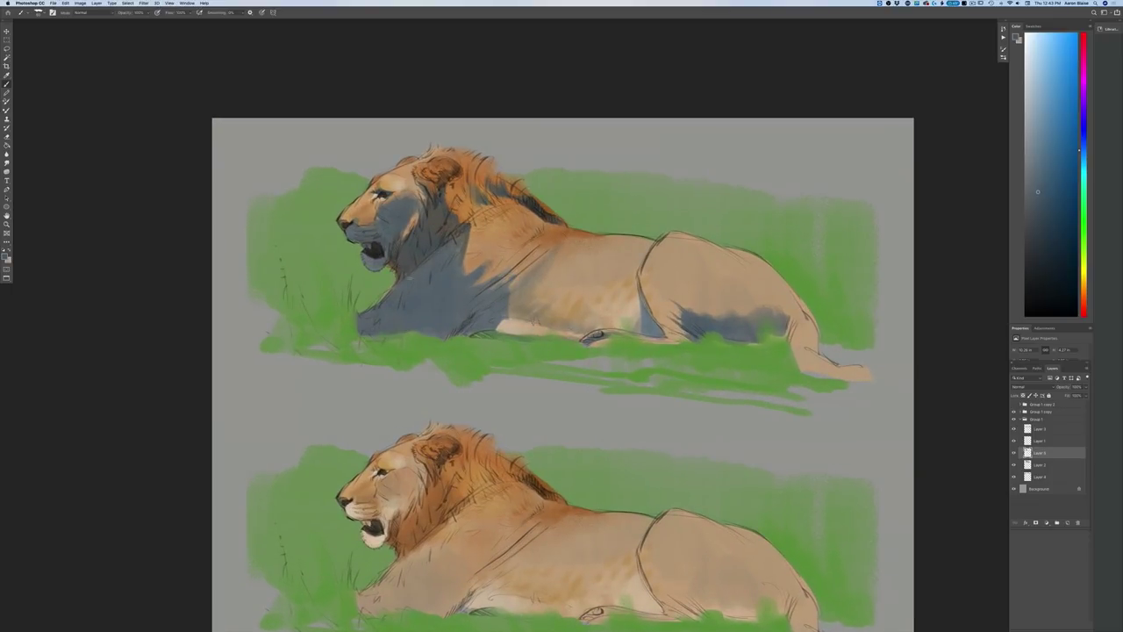
# Step: Darken the grey-blue slightly and paint shadow patches over the upper lion's shoulder beneath the mane
pyautogui.moveTo(529, 242)
pyautogui.mouseDown()
pyautogui.moveTo(509, 249)
pyautogui.moveTo(509, 239)
pyautogui.mouseUp()
pyautogui.click(4, 256)
pyautogui.click(84, 209)
pyautogui.click(201, 161)
pyautogui.moveTo(467, 275); pyautogui.dragTo(495, 251)
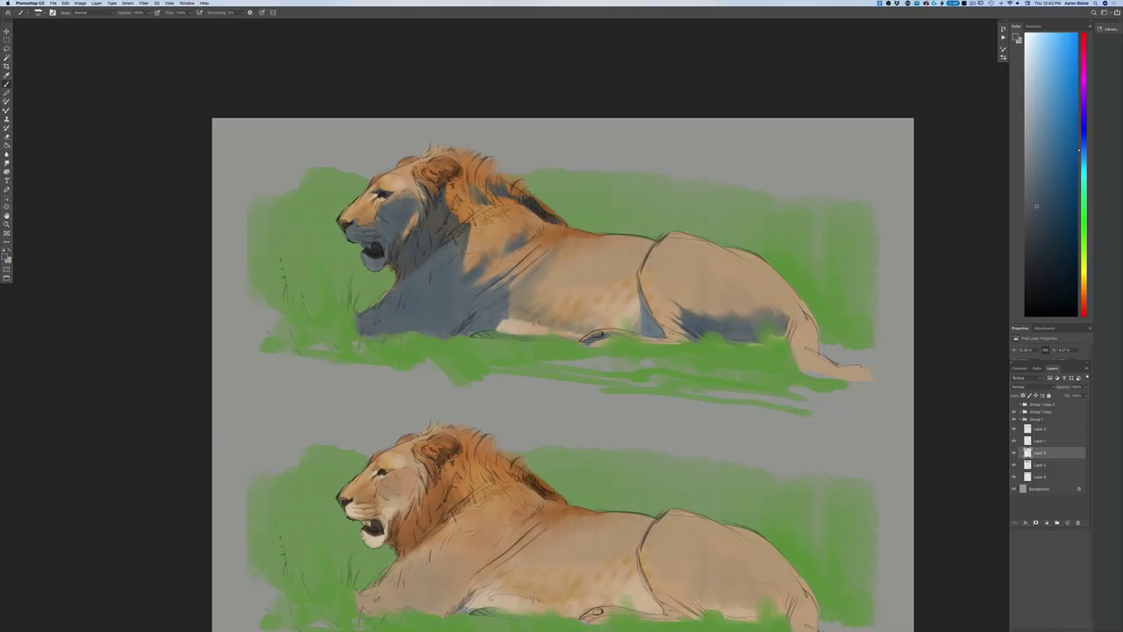
pyautogui.press('p')
pyautogui.press('b')
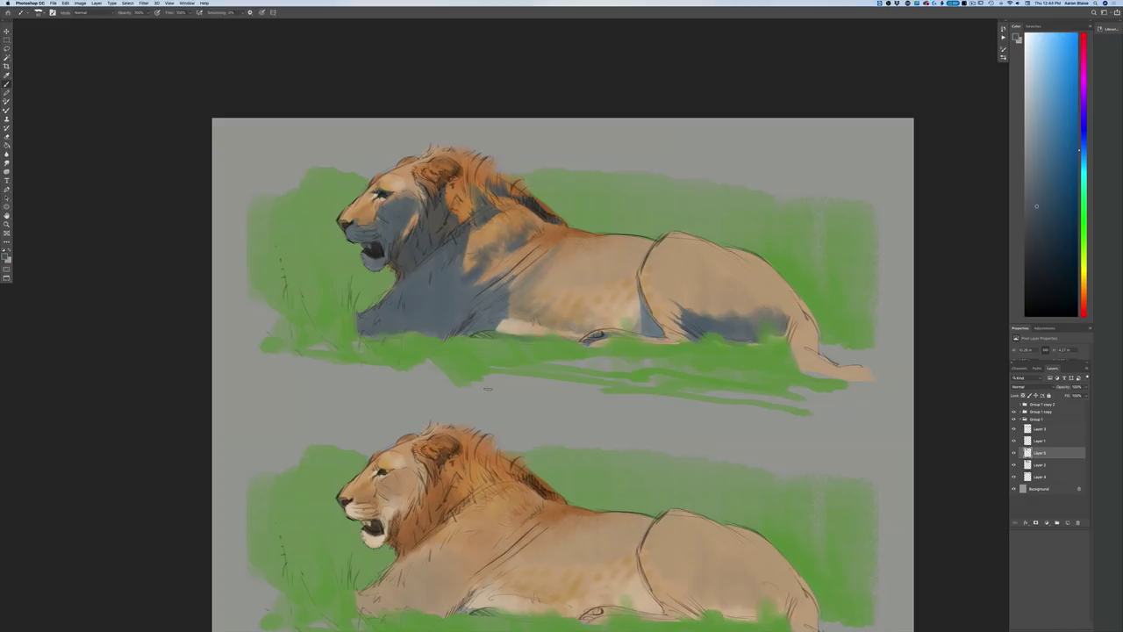
# Step: Check the shoulder shading from afar and refine the shadow edge behind the elbow with grey-blue strokes
pyautogui.press('super+minus')
pyautogui.press('super+minus')
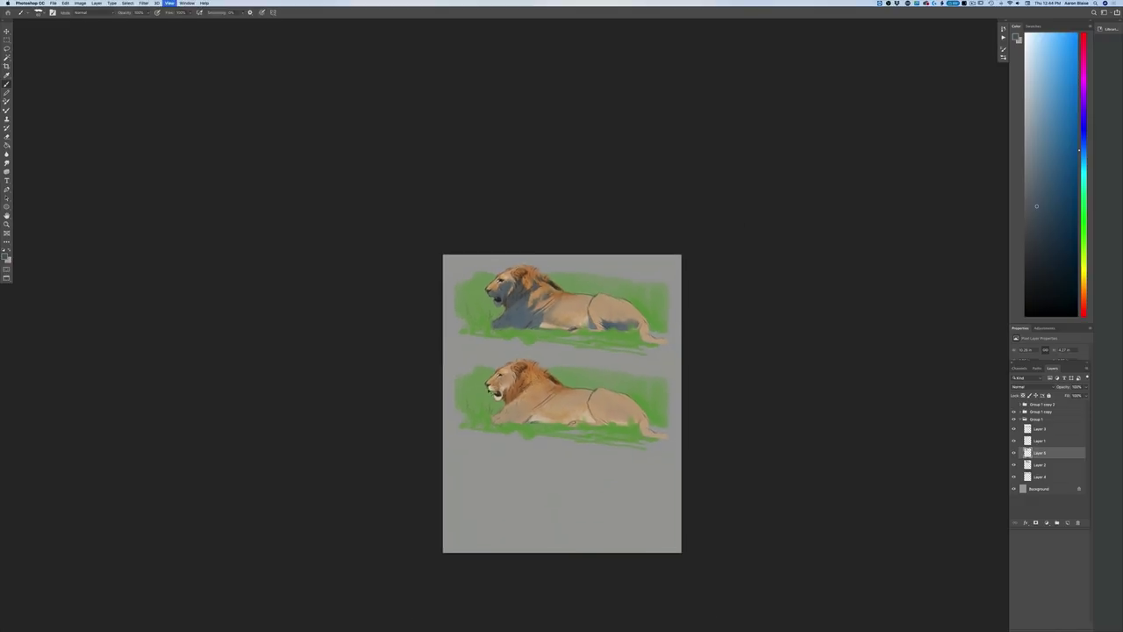
pyautogui.press('super+equal')
pyautogui.press('super+equal')
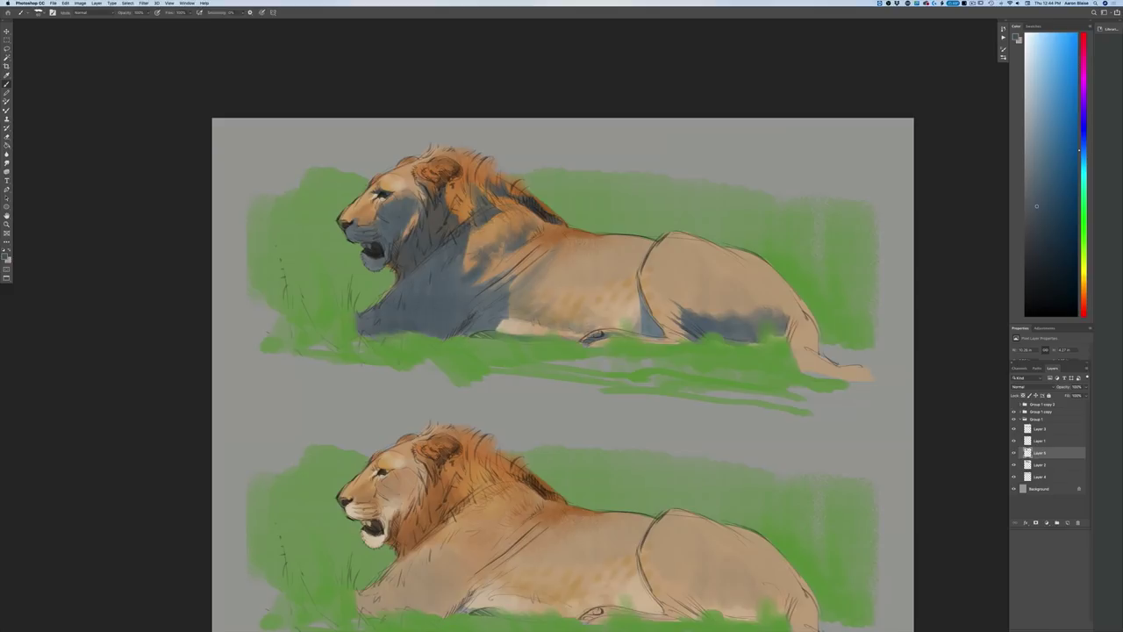
pyautogui.moveTo(503, 310); pyautogui.dragTo(516, 299)
# Step: Compare the shaded upper lion with the unshaded lower lion, both from afar and up close
pyautogui.press('super+minus')
pyautogui.press('super+minus')
pyautogui.press('super+minus')
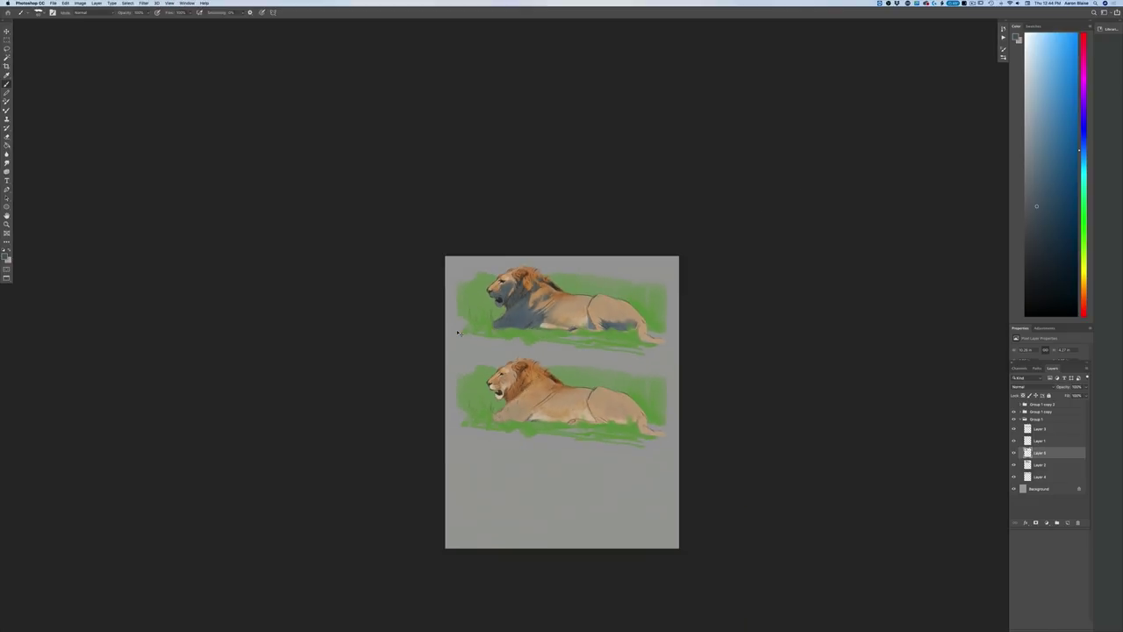
pyautogui.press('super+plus')
pyautogui.press('super+plus')
pyautogui.press('super+plus')
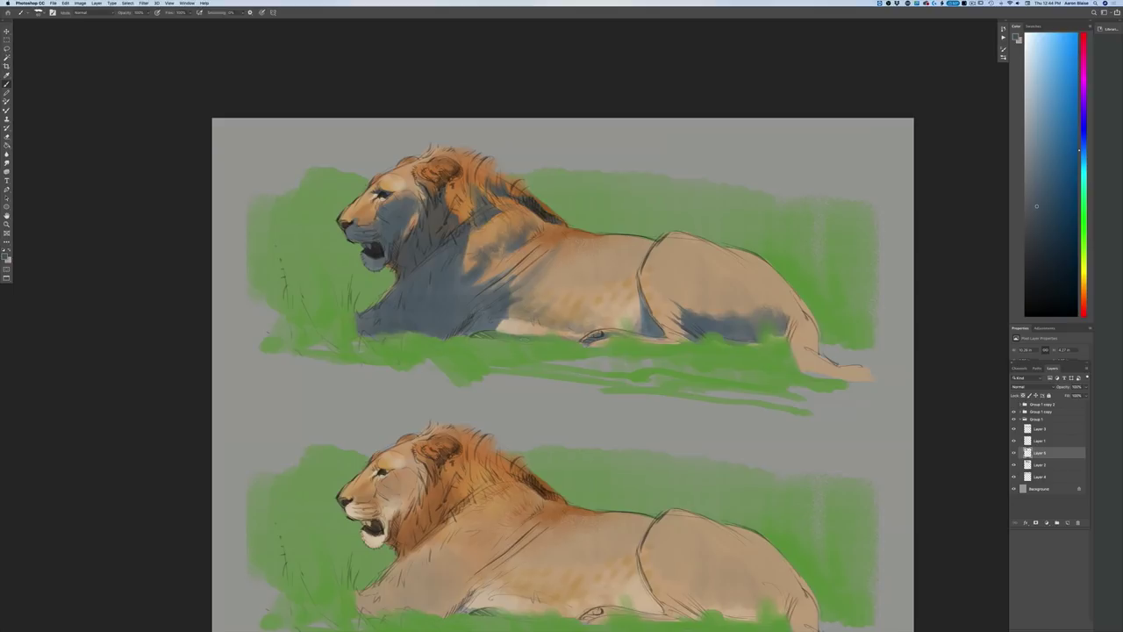
pyautogui.press('super+minus')
pyautogui.press('super+minus')
pyautogui.press('super+minus')
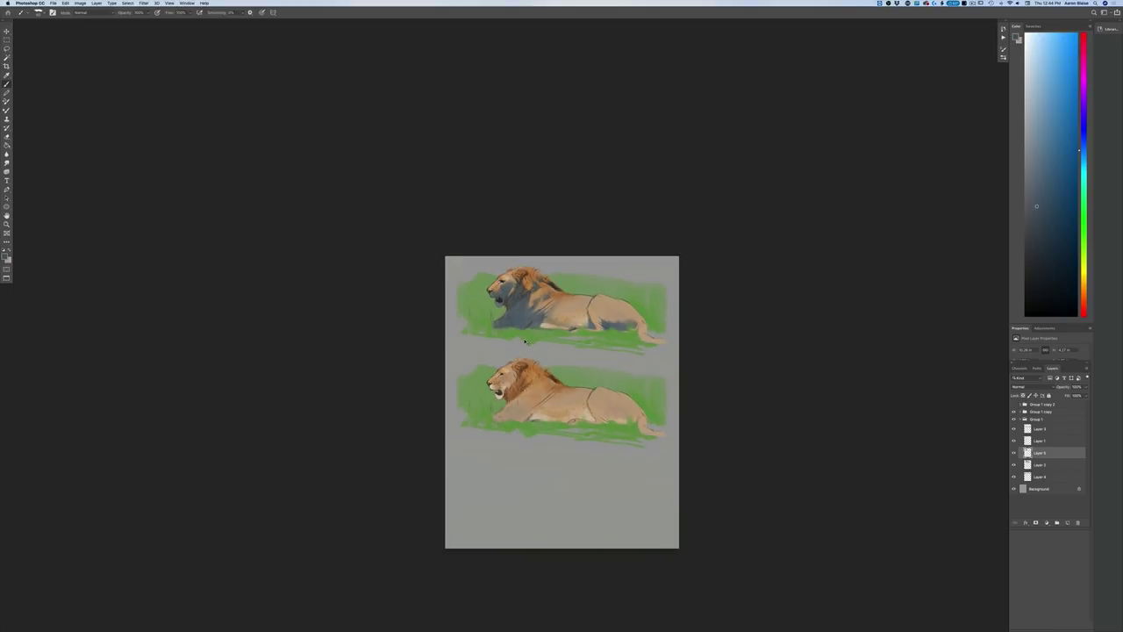
pyautogui.press('super+plus')
pyautogui.press('super+plus')
pyautogui.press('super+plus')
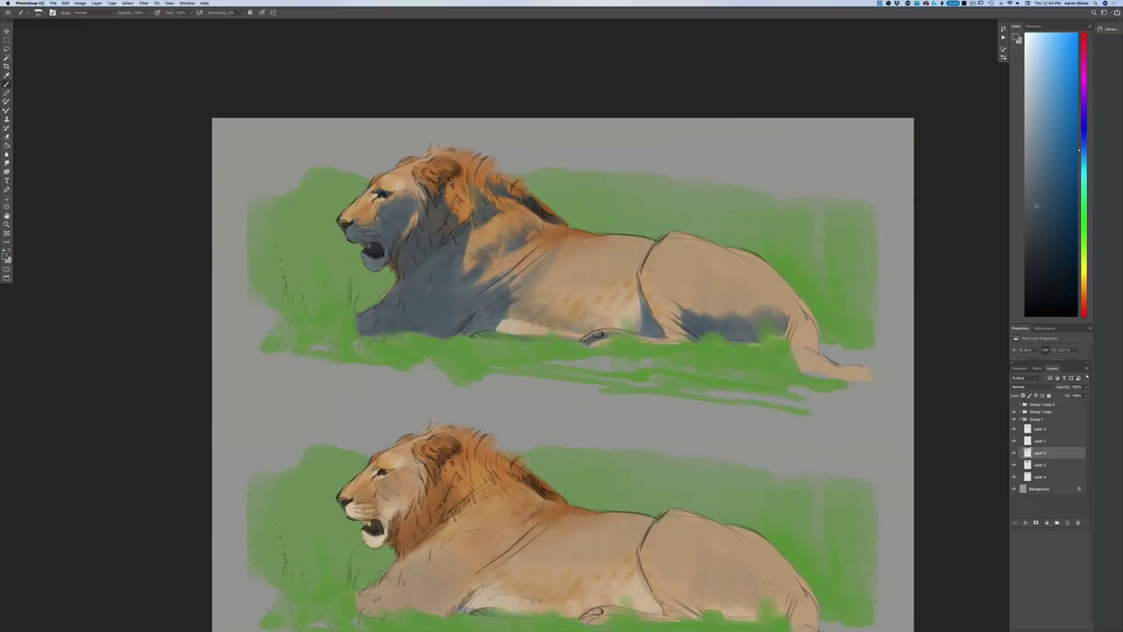
# Step: Sample the haunch tan, lighten it to a pale warm cream and paint sunlight over the upper lion's haunch, flank and tail
pyautogui.click(5, 257)
pyautogui.click(688, 273)
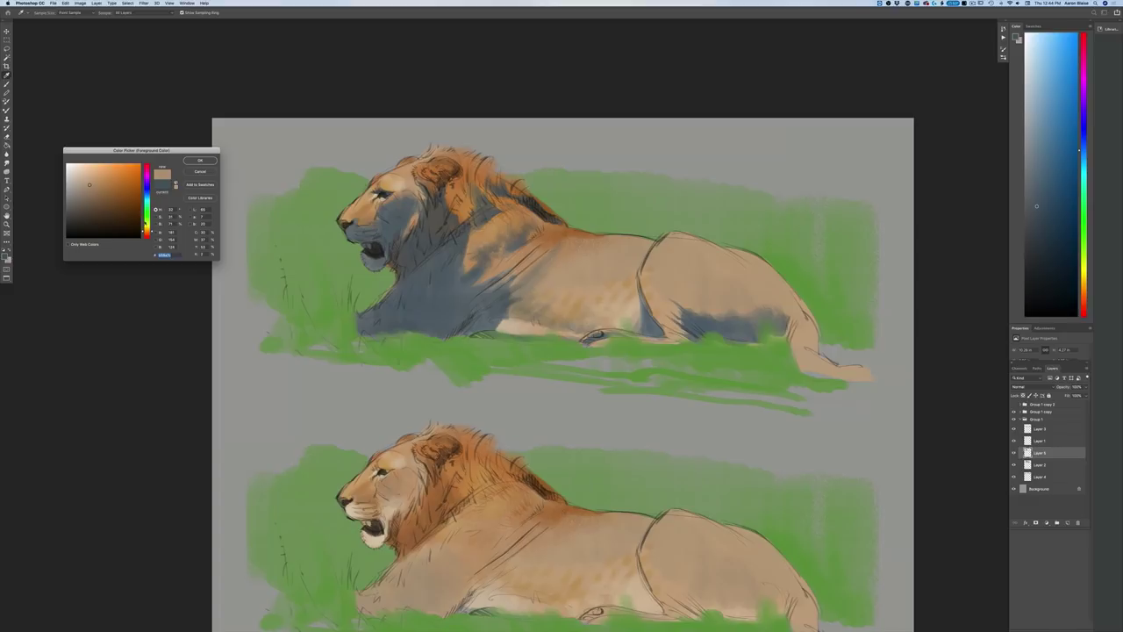
pyautogui.moveTo(148, 232); pyautogui.dragTo(148, 231)
pyautogui.click(86, 173)
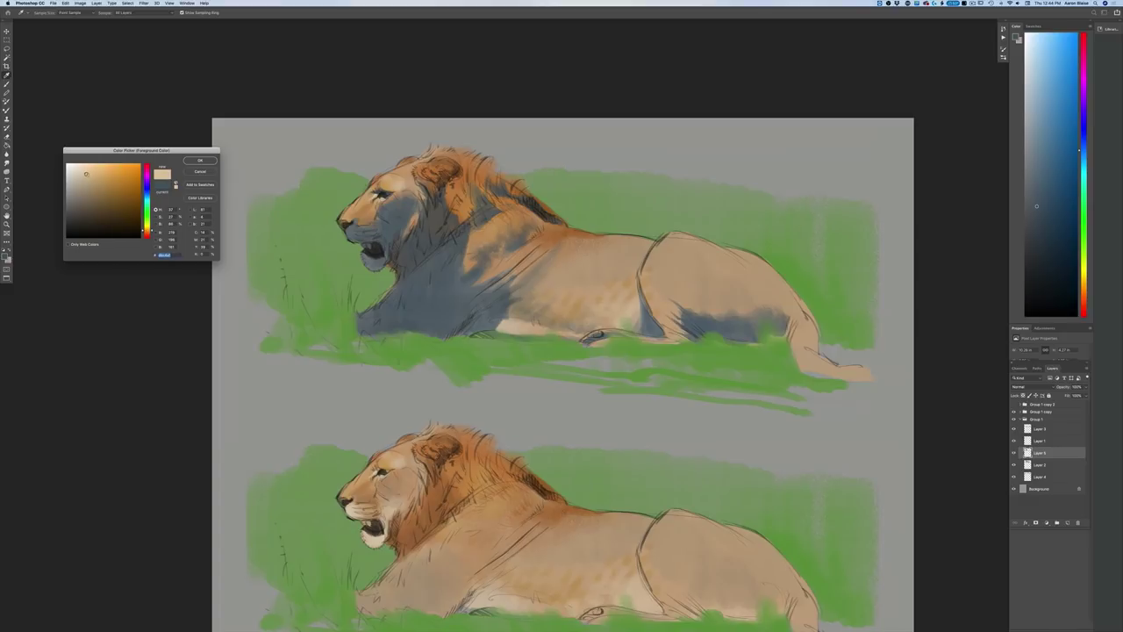
pyautogui.click(195, 162)
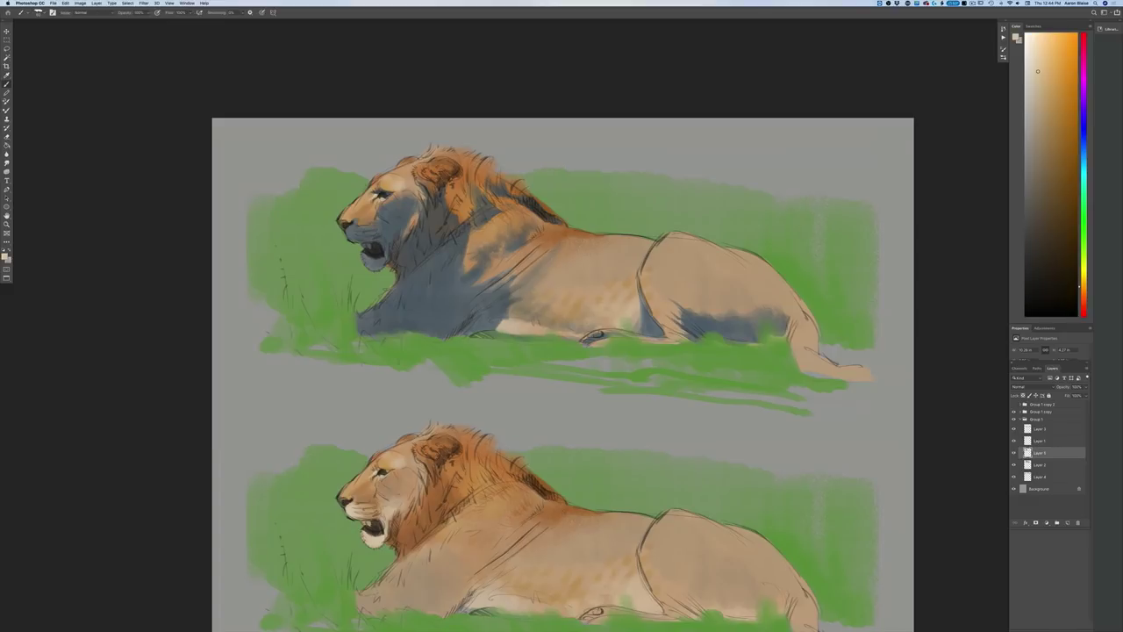
pyautogui.moveTo(676, 240); pyautogui.dragTo(739, 265)
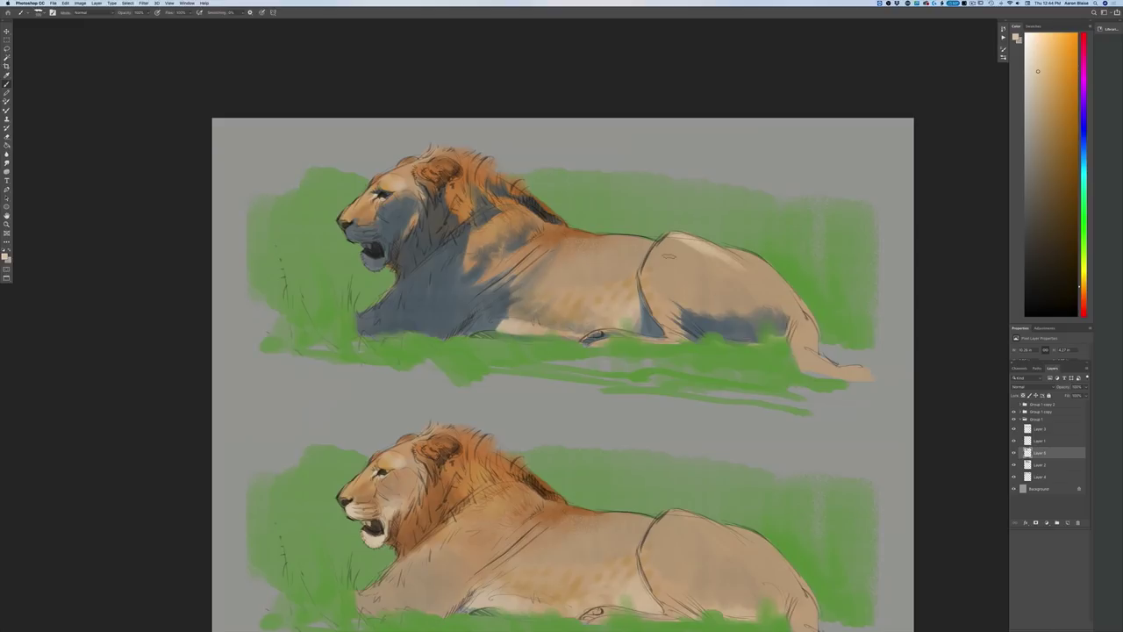
pyautogui.moveTo(679, 235)
pyautogui.mouseDown()
pyautogui.moveTo(656, 253)
pyautogui.moveTo(679, 262)
pyautogui.mouseUp()
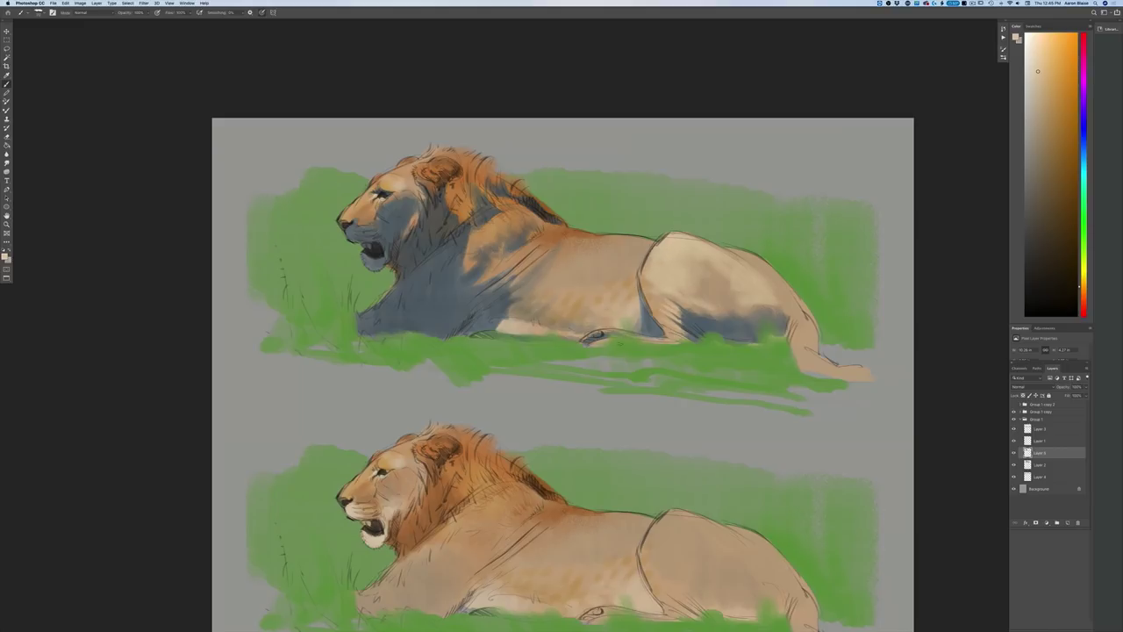
pyautogui.click(262, 12)
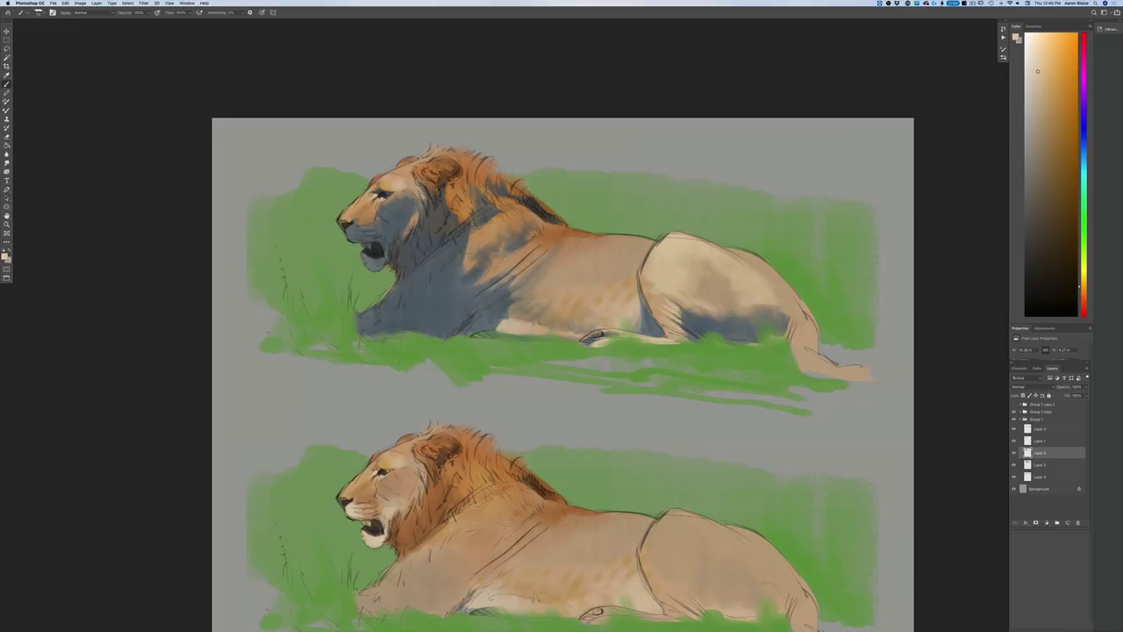
pyautogui.moveTo(809, 331)
pyautogui.mouseDown()
pyautogui.moveTo(821, 366)
pyautogui.moveTo(856, 372)
pyautogui.mouseUp()
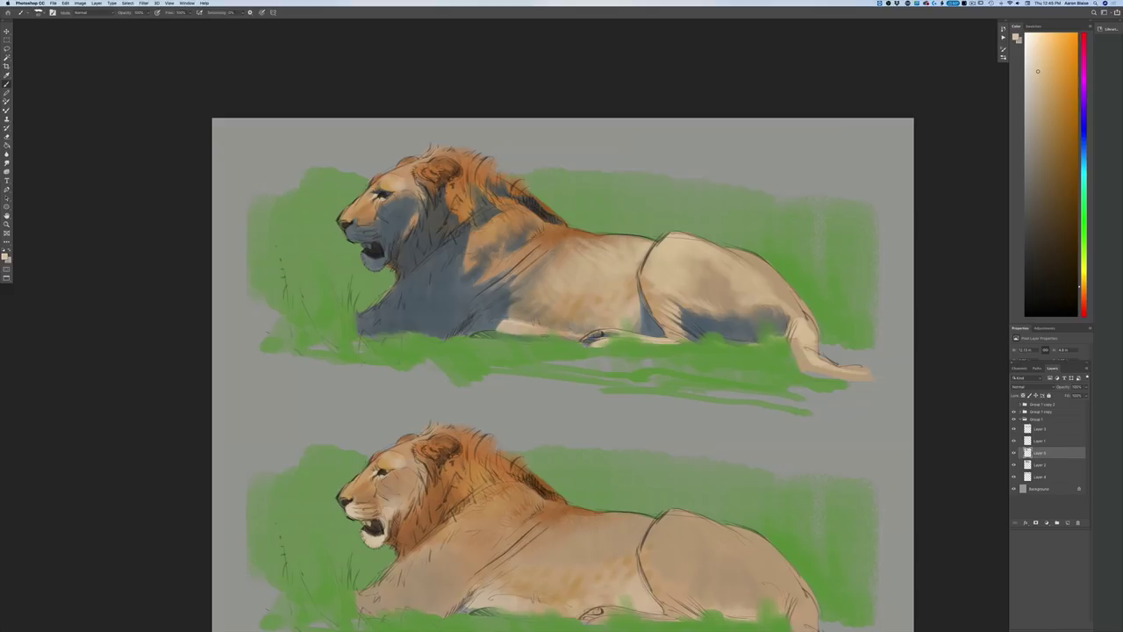
# Step: Lighten the cream further and paint bright highlights on the lower belly edge and the hind paw
pyautogui.click(6, 256)
pyautogui.click(82, 169)
pyautogui.click(200, 161)
pyautogui.moveTo(507, 323)
pyautogui.mouseDown()
pyautogui.moveTo(533, 328)
pyautogui.moveTo(524, 332)
pyautogui.mouseUp()
pyautogui.moveTo(599, 330)
pyautogui.mouseDown()
pyautogui.moveTo(630, 334)
pyautogui.moveTo(583, 339)
pyautogui.moveTo(625, 341)
pyautogui.mouseUp()
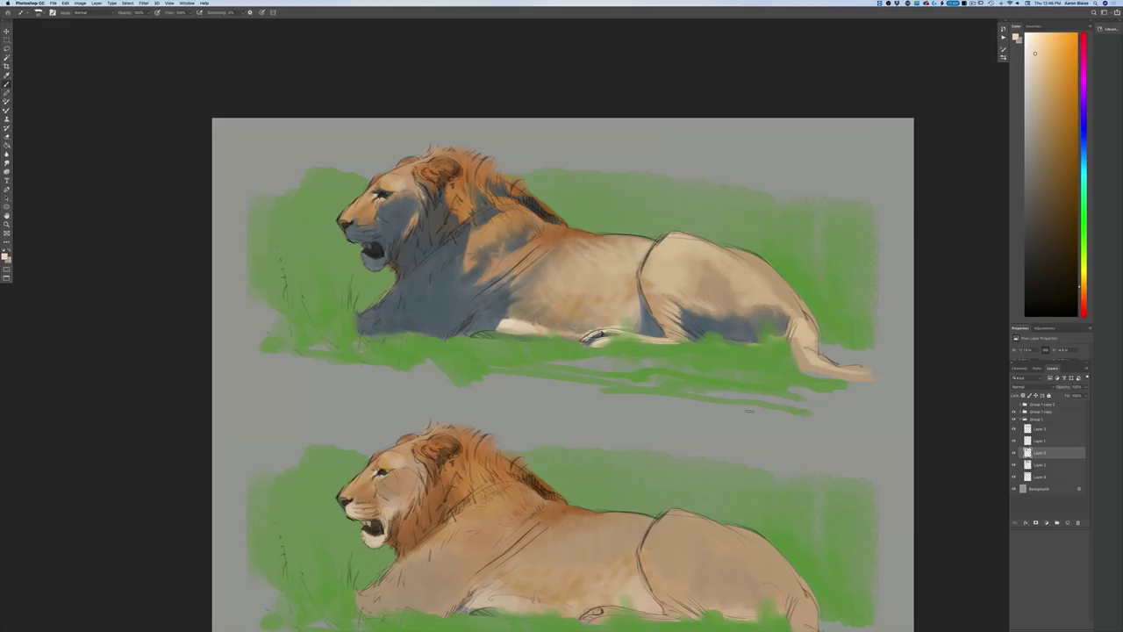
# Step: Sample the tan behind the shoulder, lighten it to a warm sand tone and highlight the shoulder folds
pyautogui.click(5, 257)
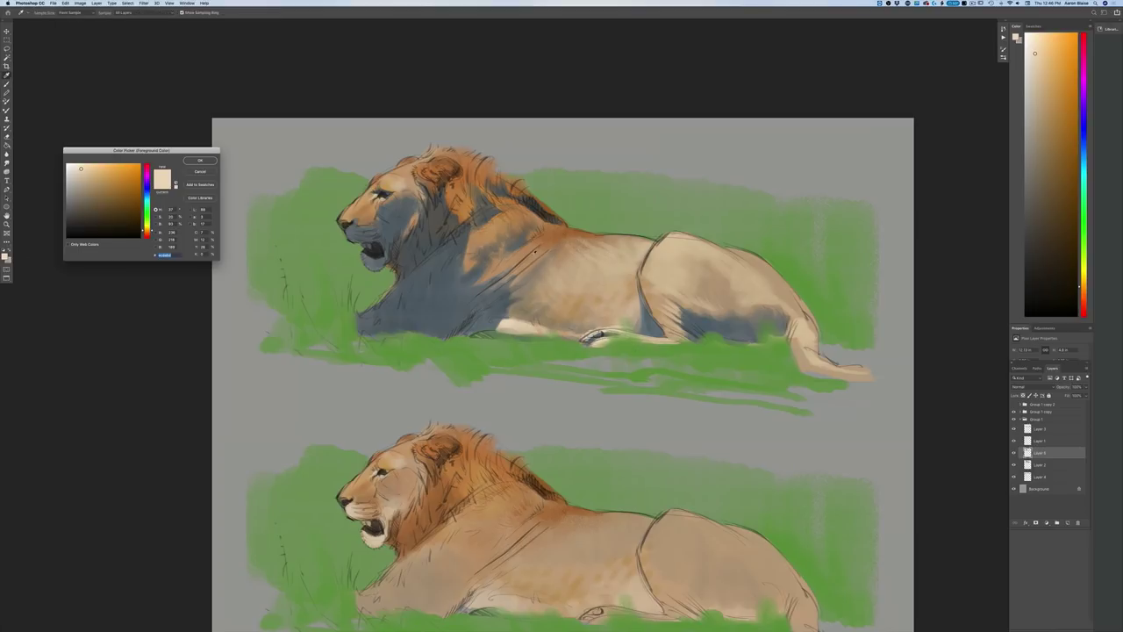
pyautogui.click(535, 253)
pyautogui.click(97, 174)
pyautogui.press('Return')
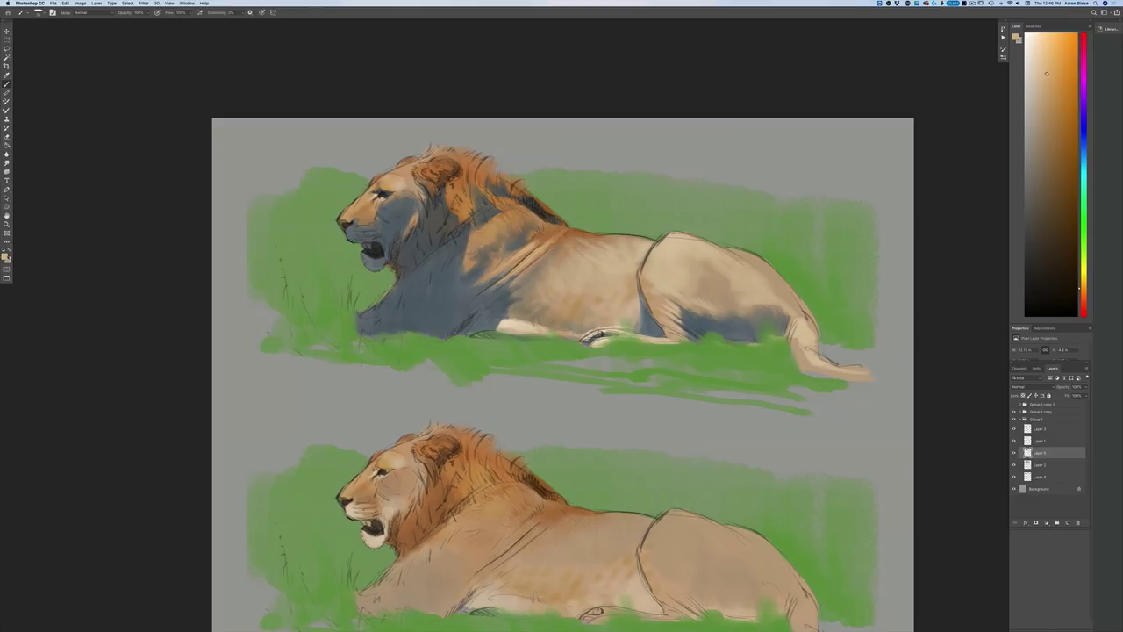
# Step: Sample the mane's orange, shift it to a bright golden yellow and highlight the top of the shoulder
pyautogui.click(5, 257)
pyautogui.click(519, 211)
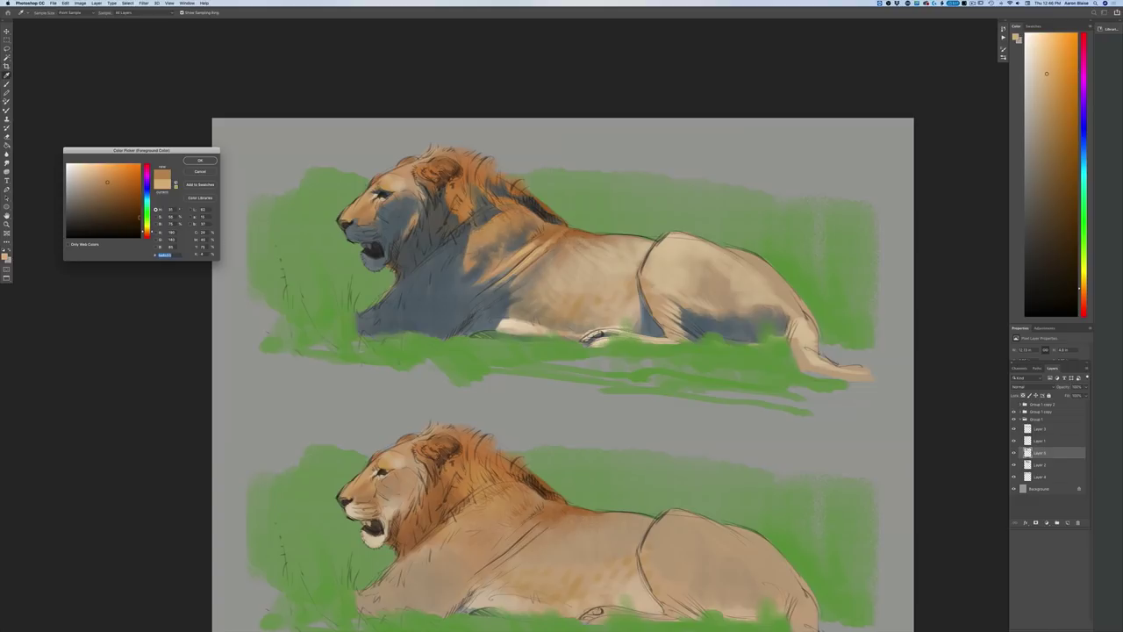
pyautogui.moveTo(146, 233); pyautogui.dragTo(146, 231)
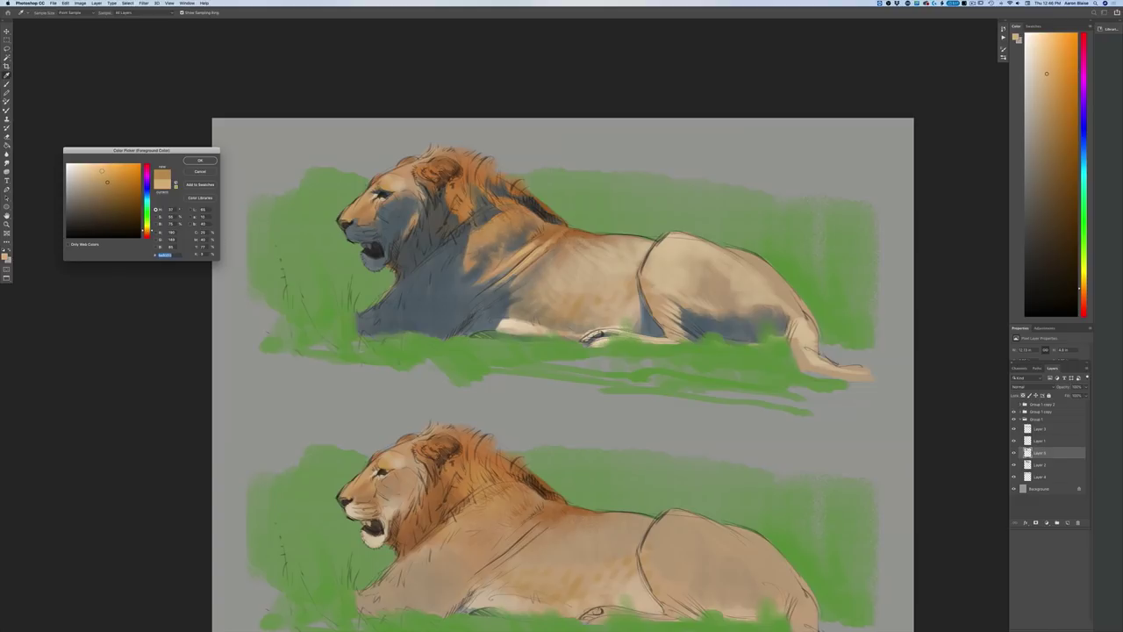
pyautogui.click(100, 167)
pyautogui.click(200, 161)
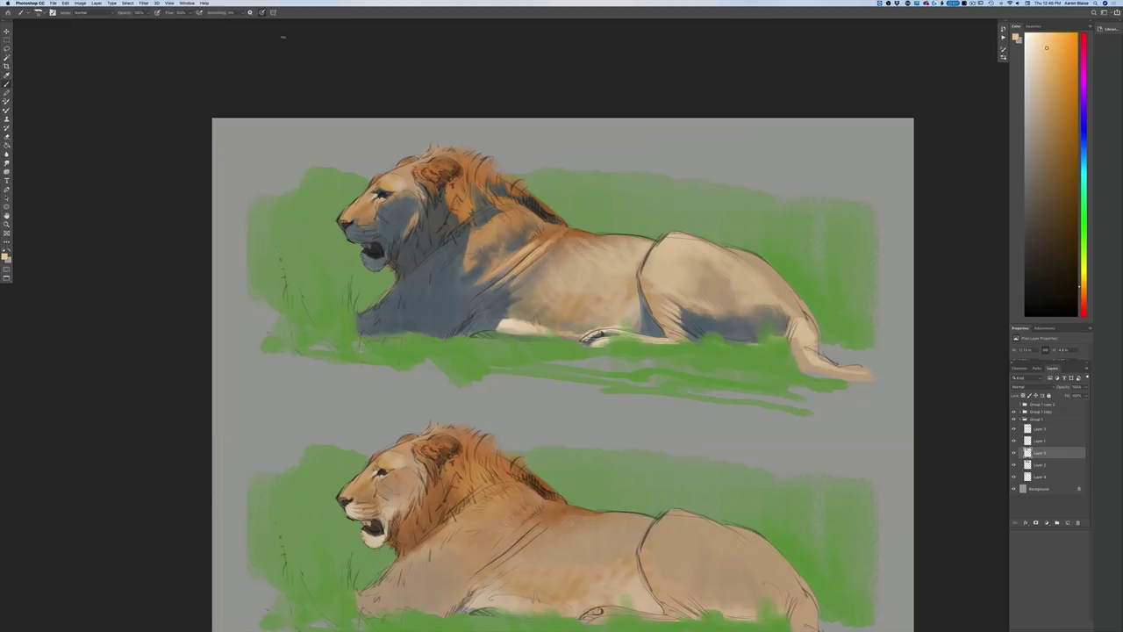
pyautogui.moveTo(546, 223); pyautogui.dragTo(561, 227)
pyautogui.moveTo(548, 235); pyautogui.dragTo(540, 238)
# Step: Paint golden highlight strokes along the mane's lower edge, behind the cheek and around the ear
pyautogui.moveTo(564, 226)
pyautogui.mouseDown()
pyautogui.moveTo(576, 230)
pyautogui.moveTo(551, 240)
pyautogui.moveTo(521, 204)
pyautogui.moveTo(526, 213)
pyautogui.mouseUp()
pyautogui.moveTo(510, 211)
pyautogui.mouseDown()
pyautogui.moveTo(497, 220)
pyautogui.moveTo(509, 215)
pyautogui.mouseUp()
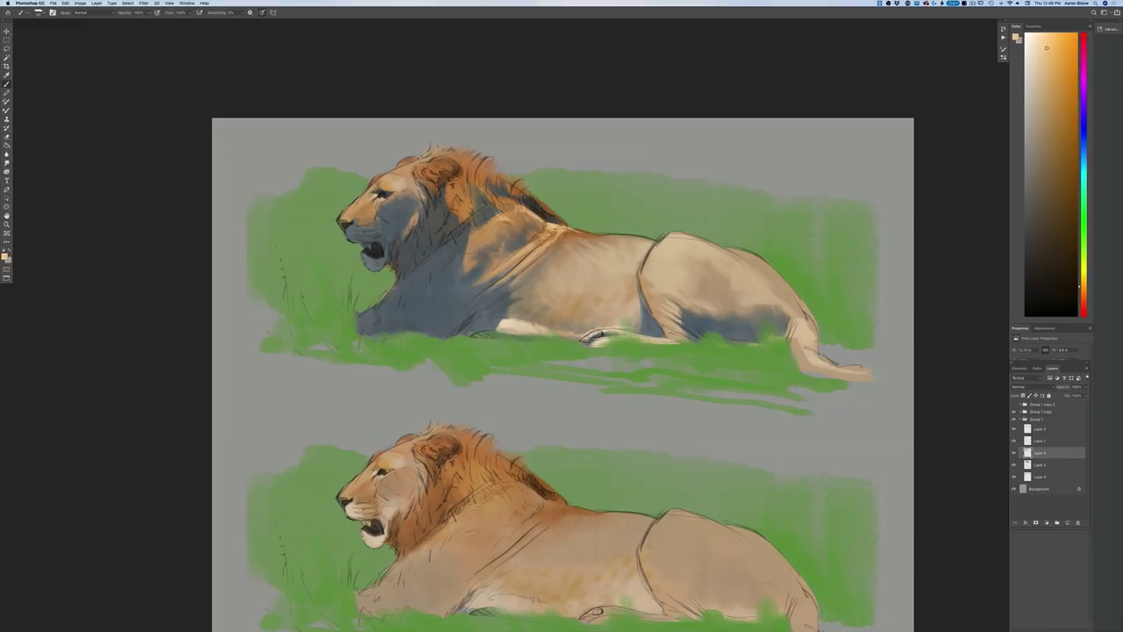
pyautogui.moveTo(498, 207)
pyautogui.mouseDown()
pyautogui.moveTo(505, 199)
pyautogui.moveTo(494, 198)
pyautogui.moveTo(519, 200)
pyautogui.moveTo(471, 165)
pyautogui.moveTo(454, 211)
pyautogui.mouseUp()
pyautogui.moveTo(452, 157)
pyautogui.mouseDown()
pyautogui.moveTo(463, 166)
pyautogui.moveTo(445, 155)
pyautogui.mouseUp()
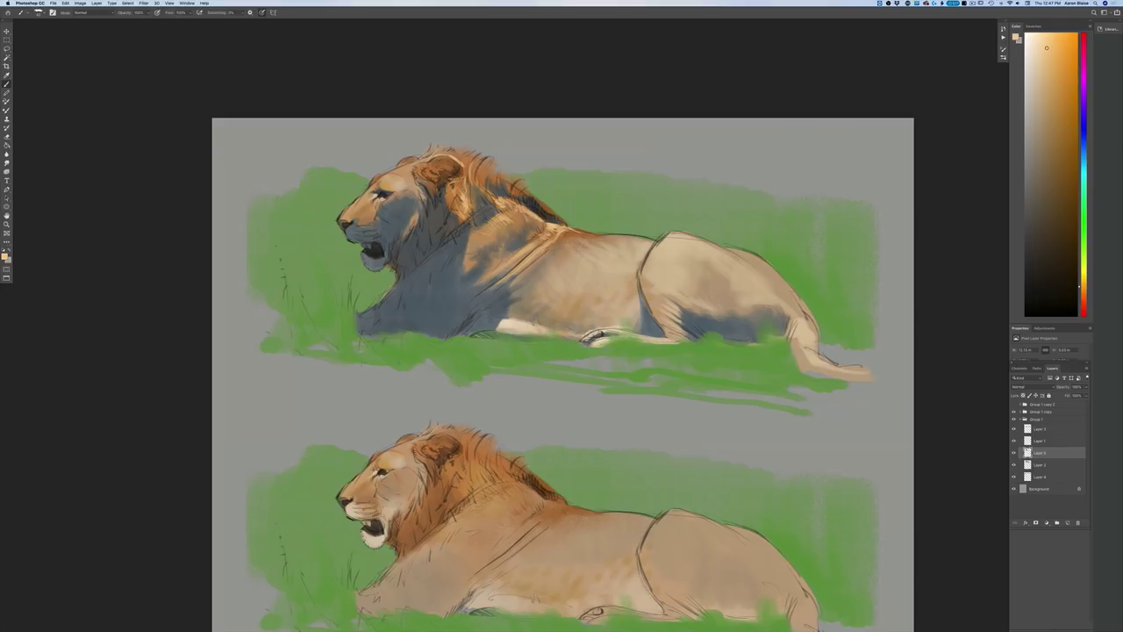
# Step: Sample the grey-blue from the foreleg shadow, shade inside the upper lion's ear and check it from afar
pyautogui.click(5, 254)
pyautogui.click(410, 324)
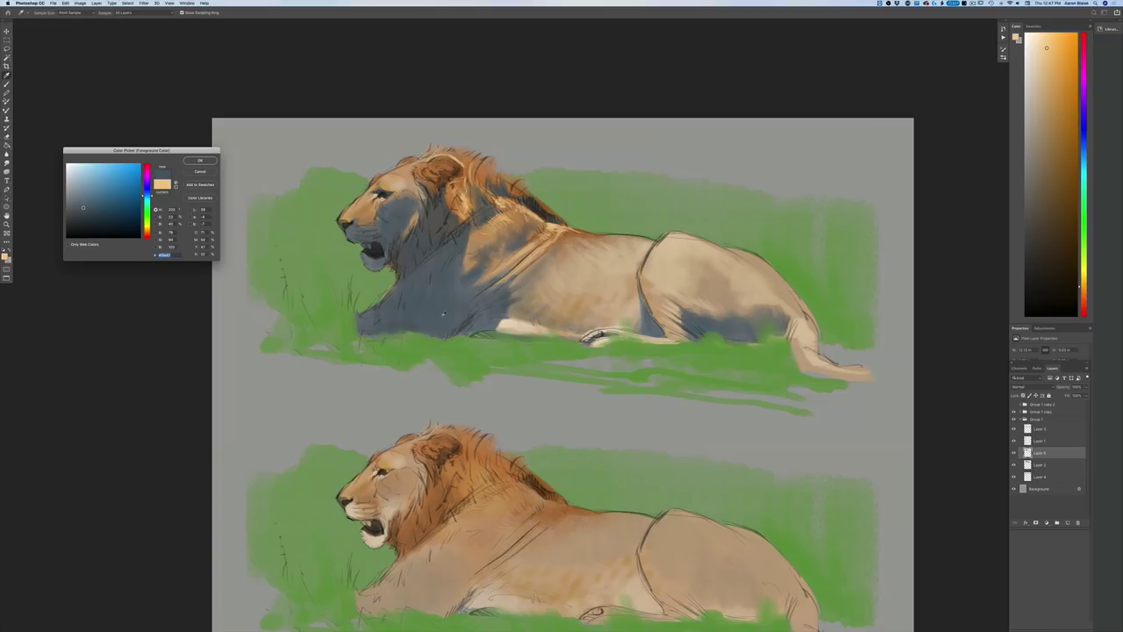
pyautogui.press('Return')
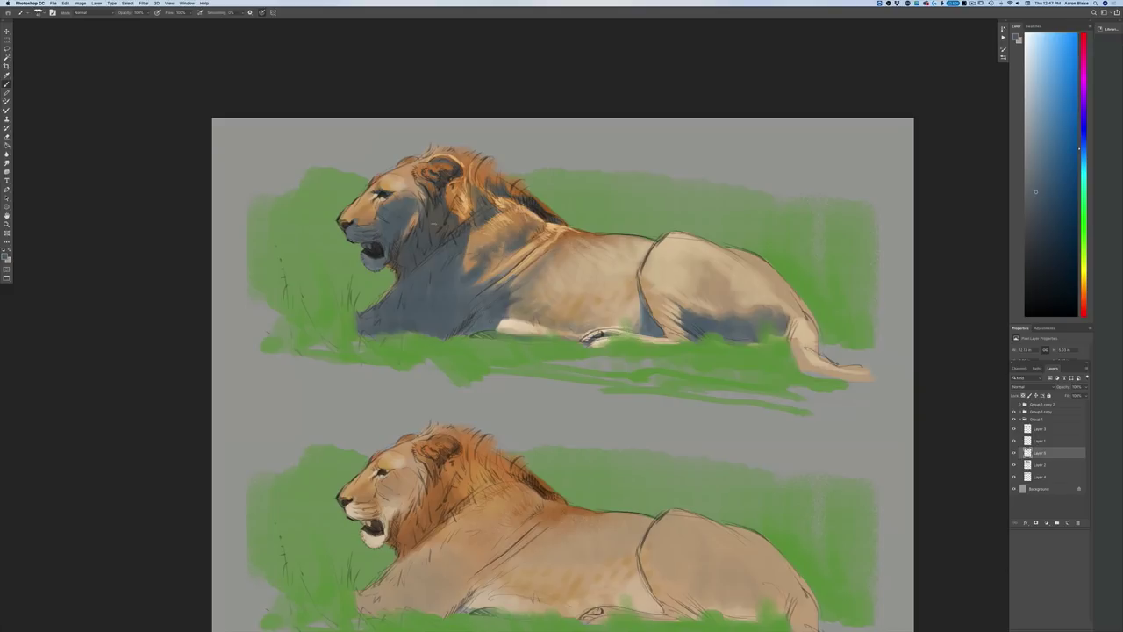
pyautogui.press('super+minus')
pyautogui.press('super+minus')
pyautogui.press('super+minus')
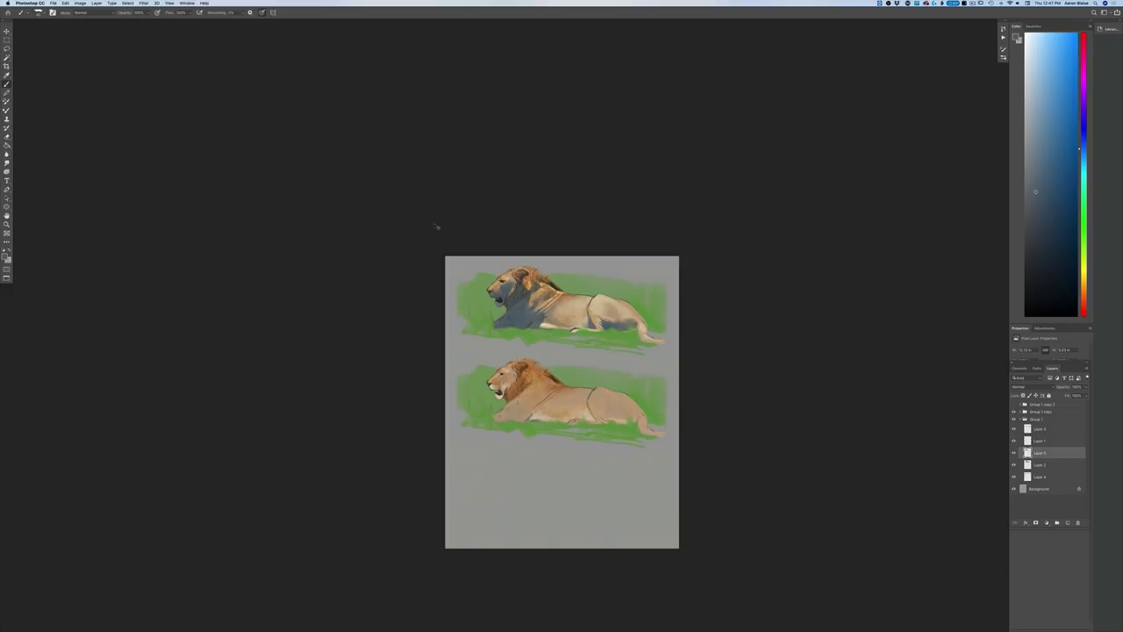
pyautogui.press('super+plus')
pyautogui.press('super+plus')
pyautogui.press('super+plus')
# Step: Pick a golden orange, highlight the mane around the ear, and hide and show the shading layer to compare
pyautogui.click(5, 257)
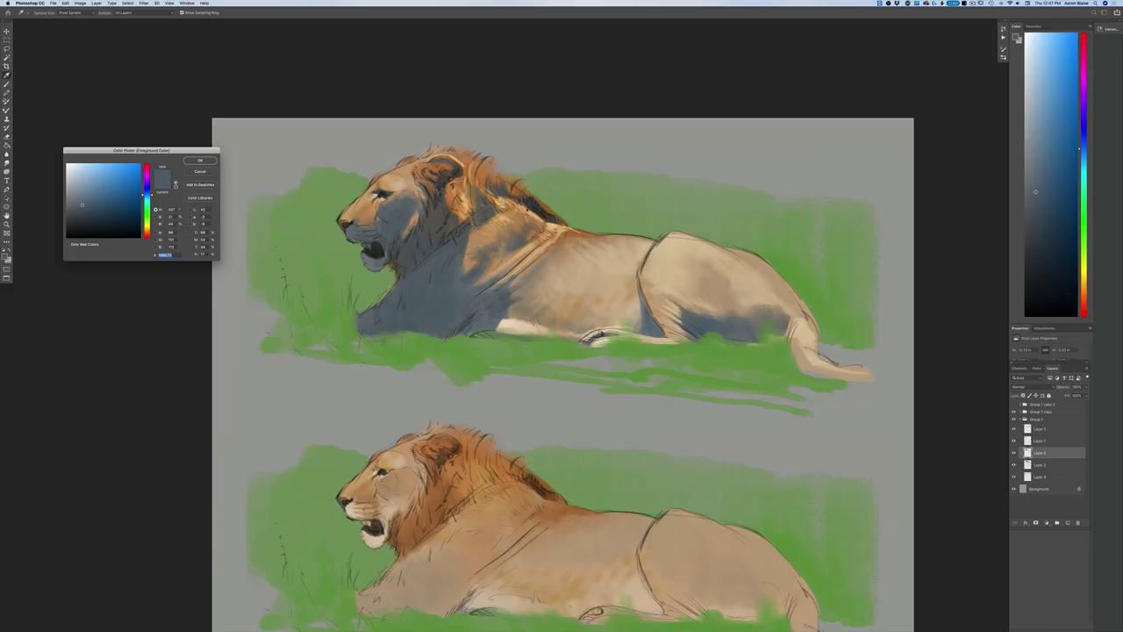
pyautogui.click(334, 220)
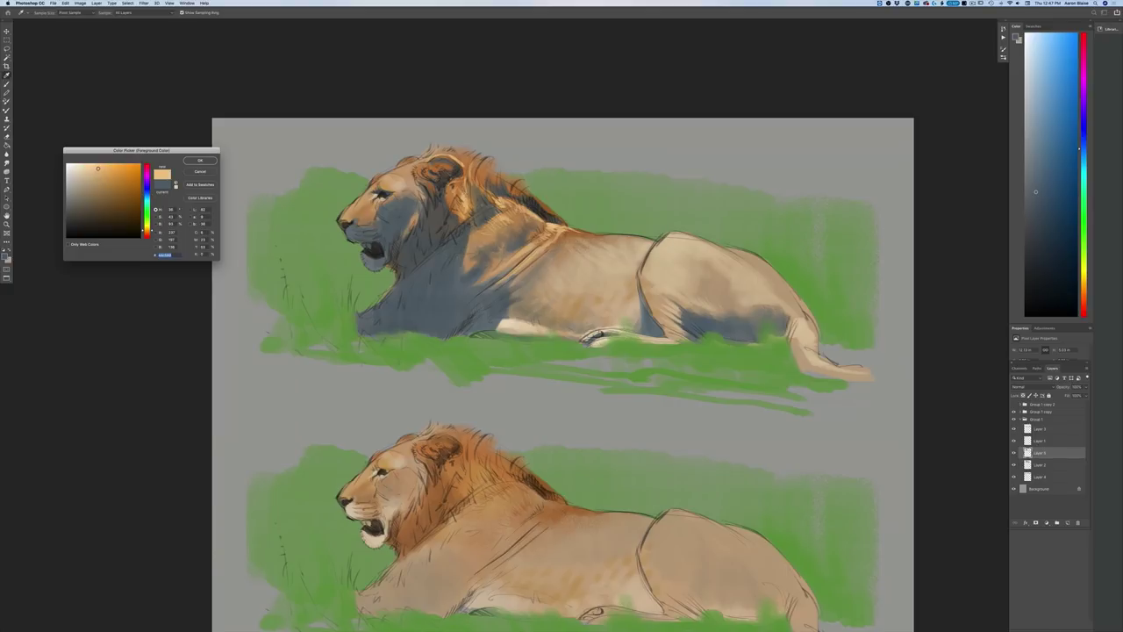
pyautogui.press('Return')
pyautogui.press('b')
pyautogui.click(1015, 453)
pyautogui.click(1015, 453)
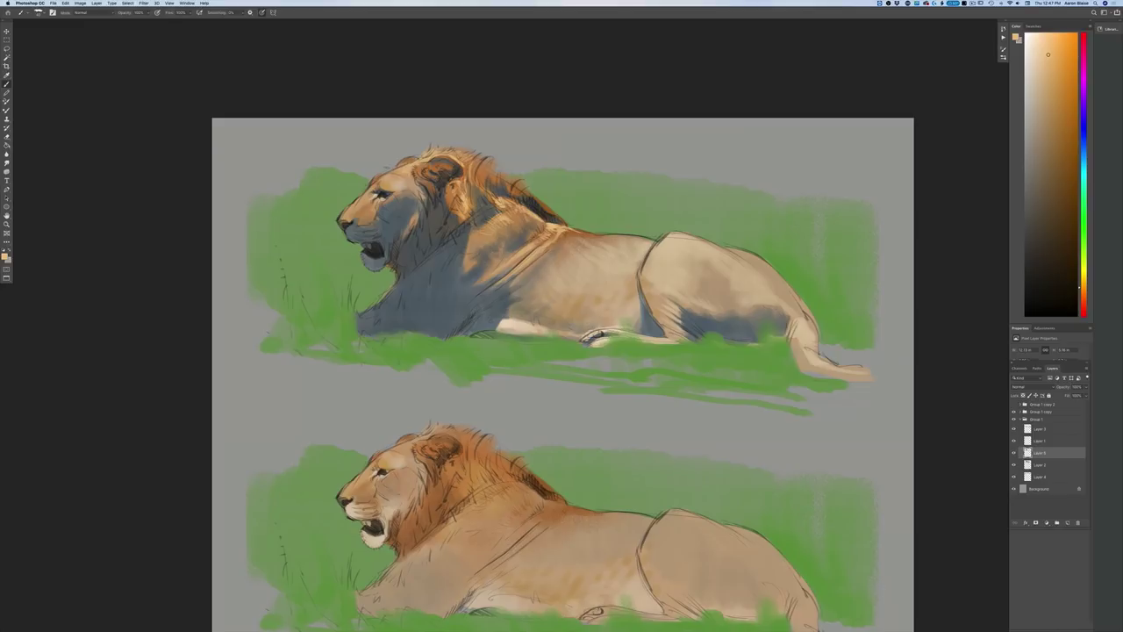
# Step: Sample the forehead's tan, lighten it to a pale cream and paint highlights on the upper lion's brow and around the eye
pyautogui.click(5, 257)
pyautogui.click(402, 183)
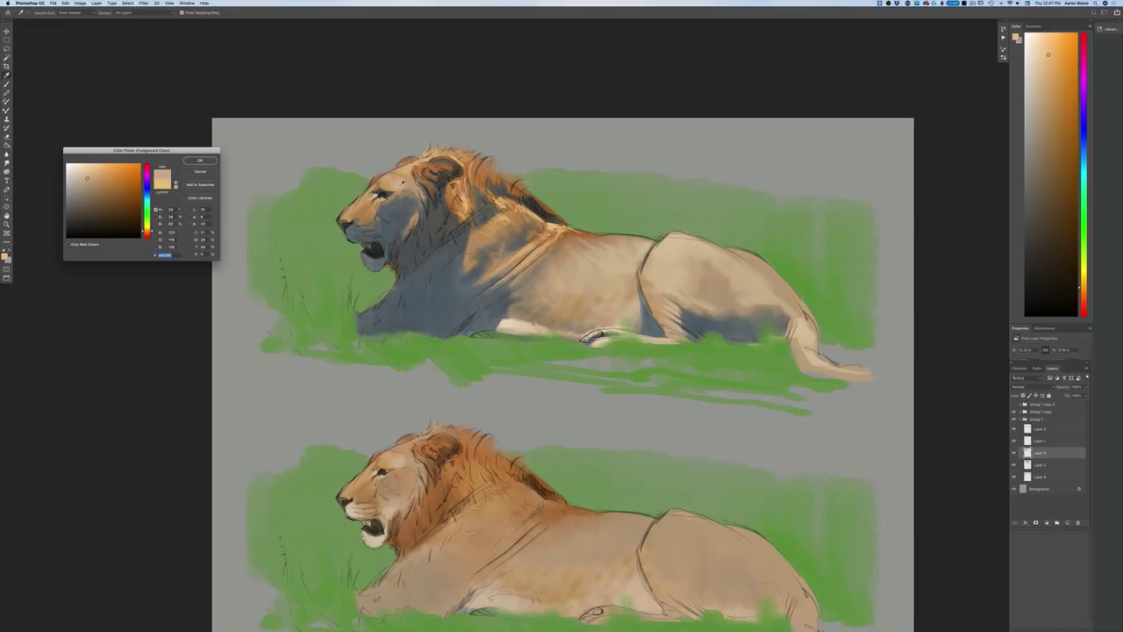
pyautogui.click(79, 167)
pyautogui.click(201, 160)
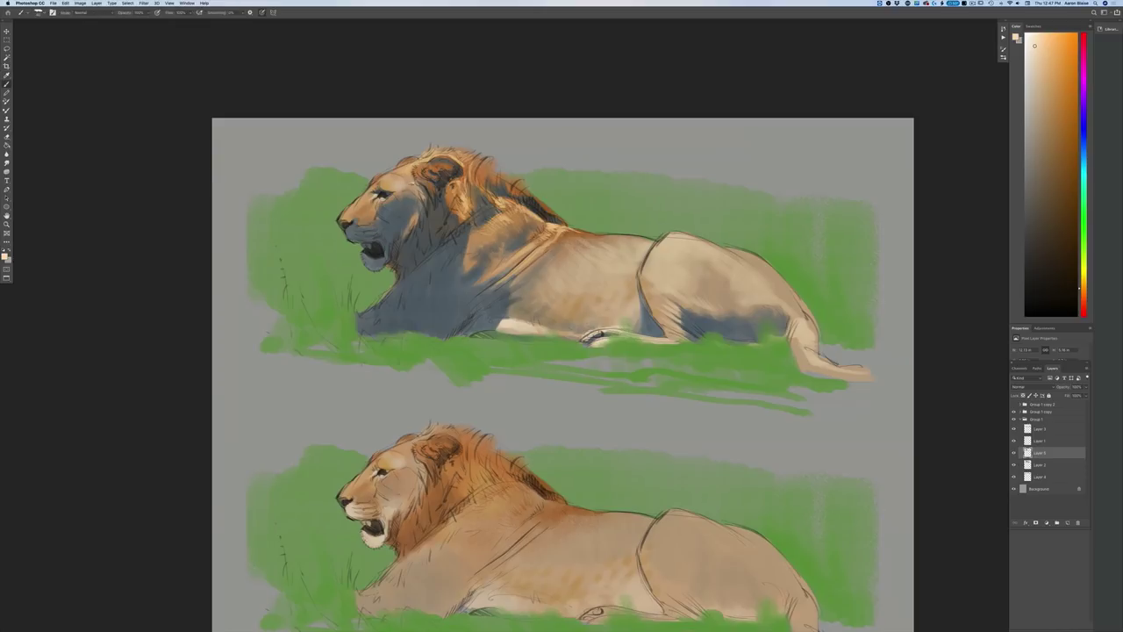
pyautogui.moveTo(409, 192)
pyautogui.mouseDown()
pyautogui.moveTo(420, 197)
pyautogui.moveTo(410, 190)
pyautogui.mouseUp()
pyautogui.moveTo(408, 196); pyautogui.dragTo(379, 184)
# Step: Highlight beneath the upper lion's eye in near-white, switch to a soft beige and check the painting from afar
pyautogui.click(5, 254)
pyautogui.click(71, 165)
pyautogui.click(201, 160)
pyautogui.click(5, 254)
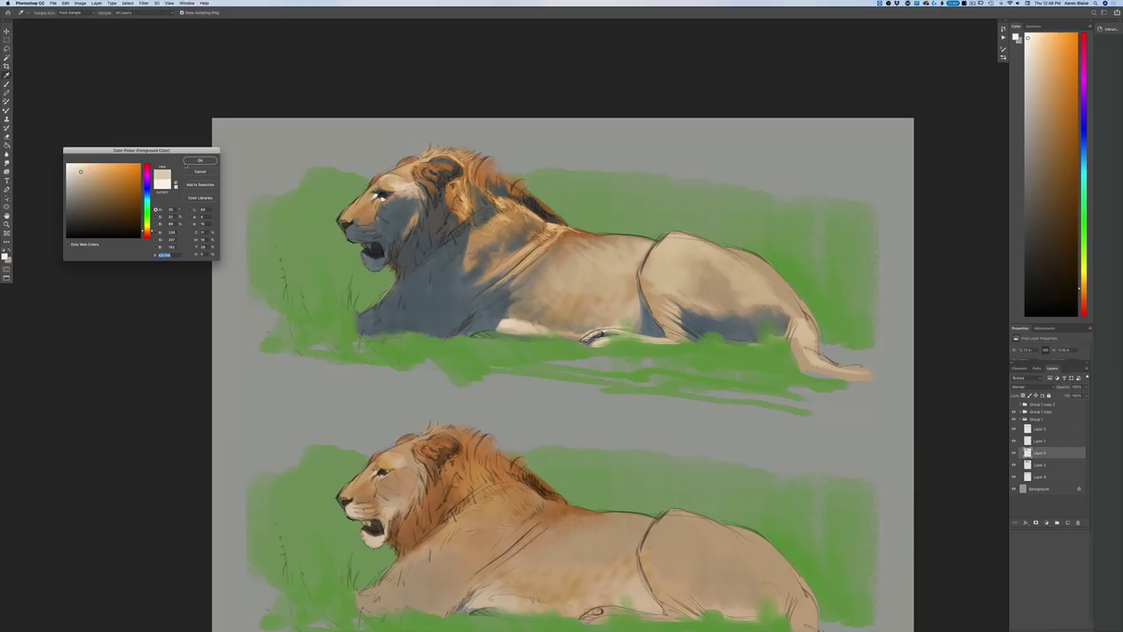
pyautogui.click(200, 161)
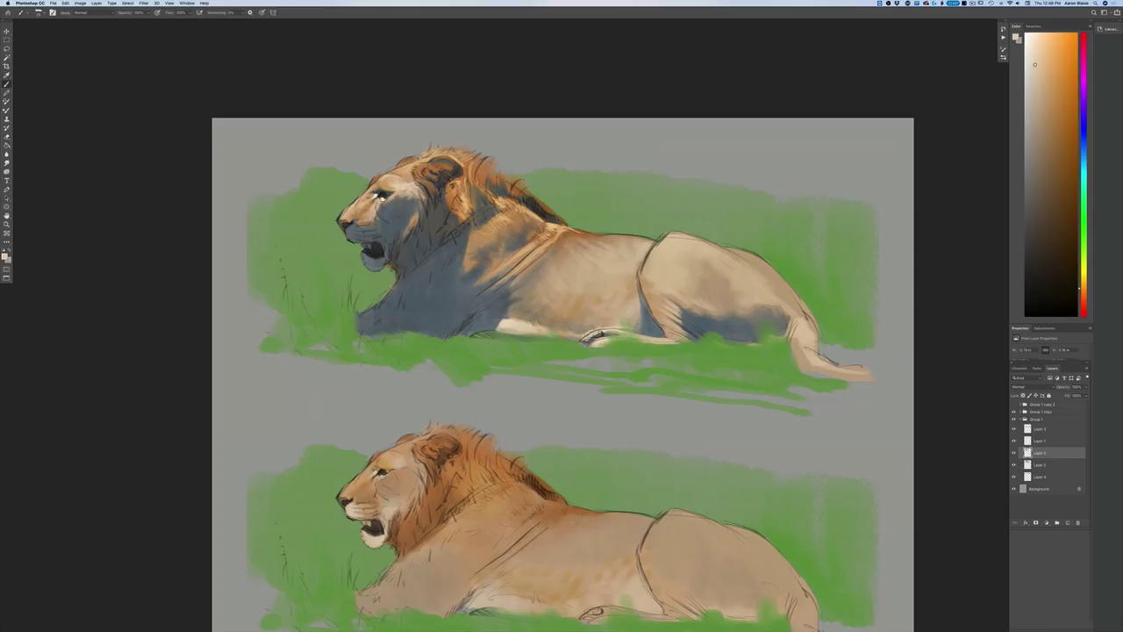
pyautogui.press('super+minus')
pyautogui.press('super+minus')
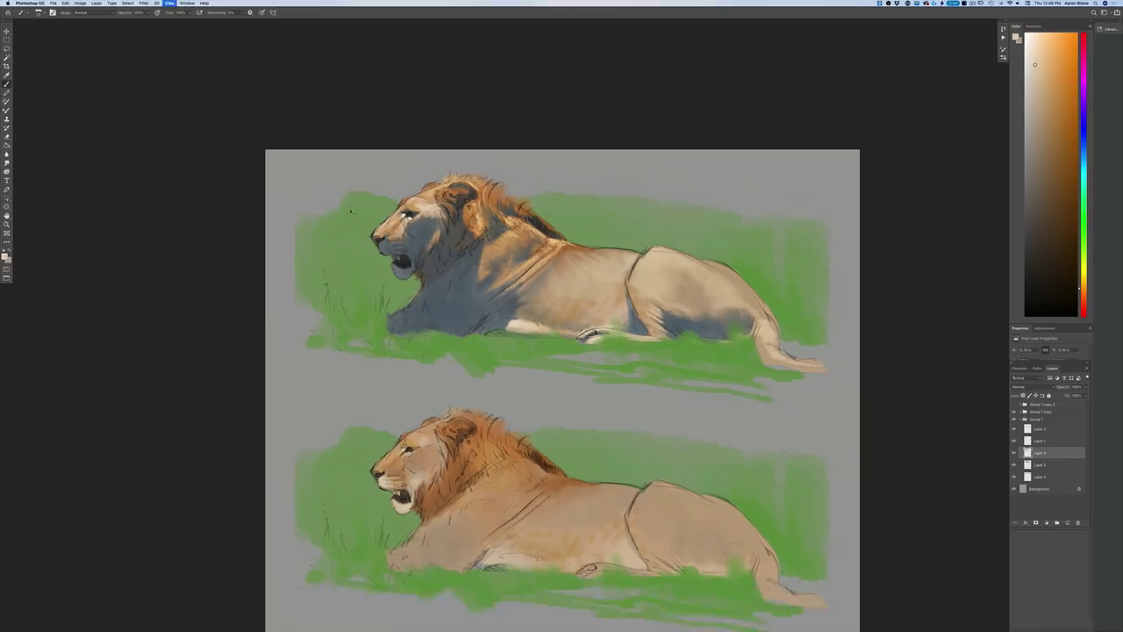
pyautogui.press('super+minus')
pyautogui.press('super+plus')
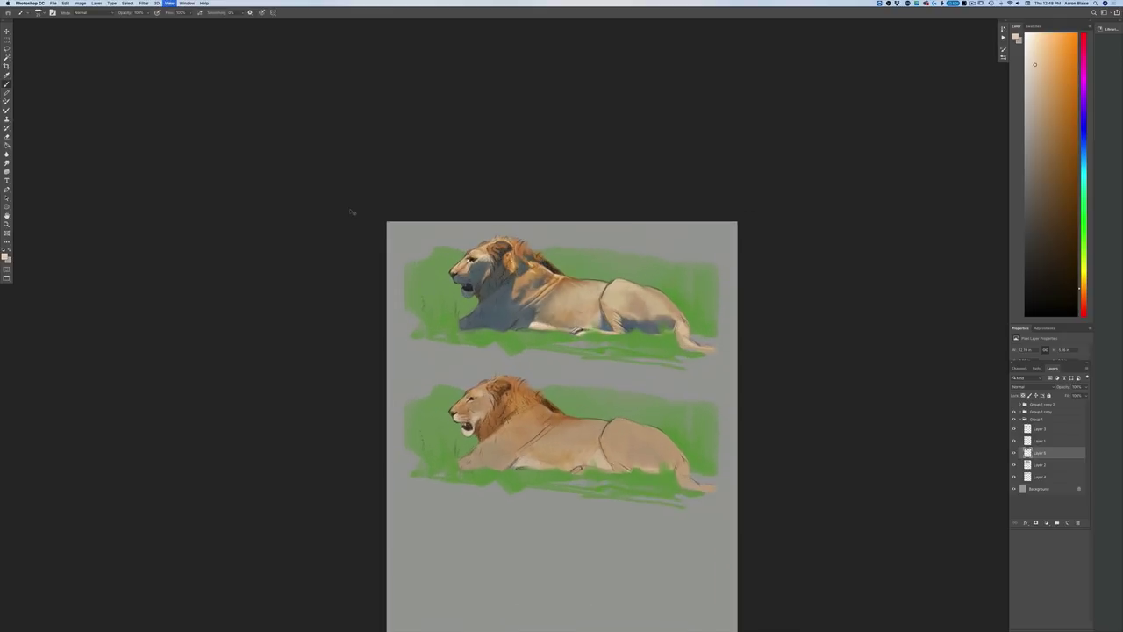
pyautogui.press('super+plus')
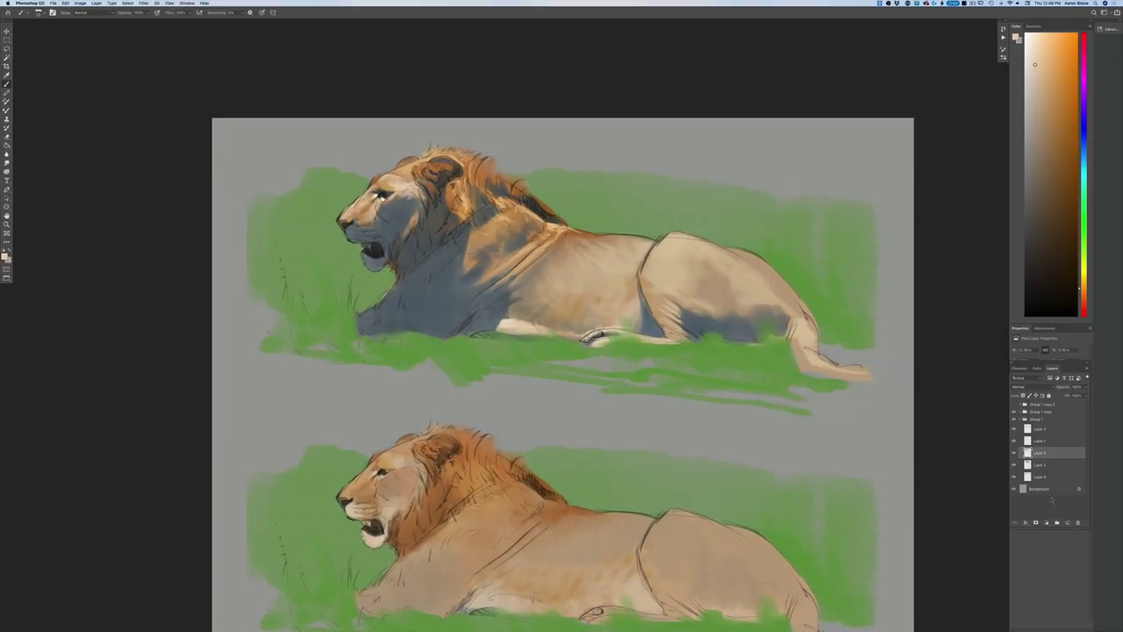
# Step: Add a new layer above Layer 1 and pick a muted grey-brown as the foreground colour
pyautogui.click(1068, 522)
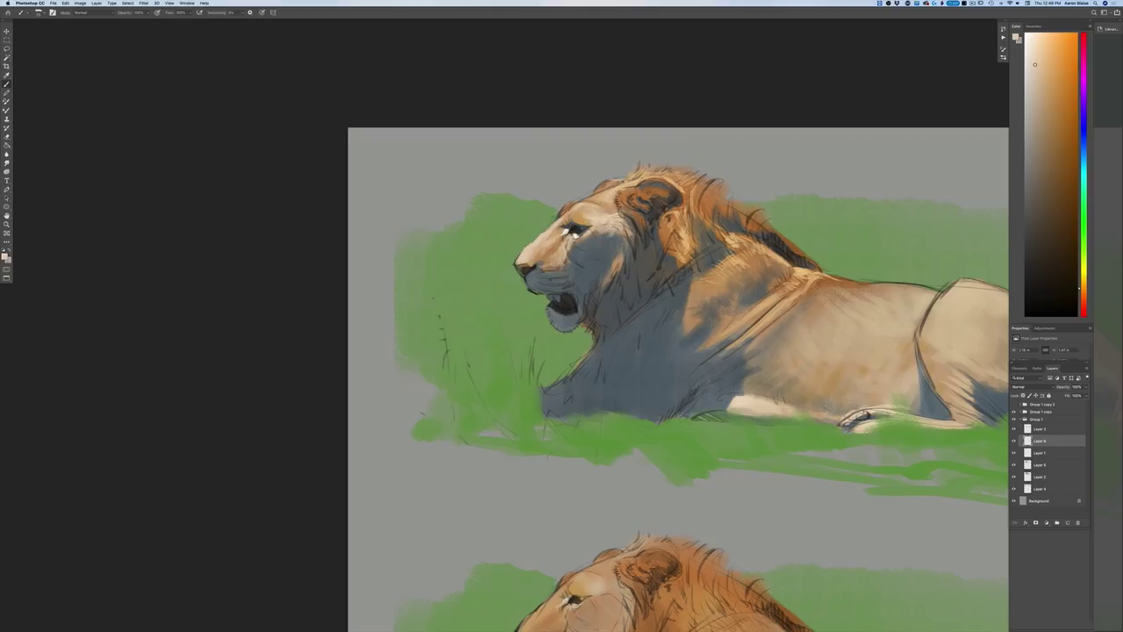
pyautogui.press('super+minus')
pyautogui.press('super+minus')
pyautogui.press('super+minus')
pyautogui.press('super+plus')
pyautogui.press('super+plus')
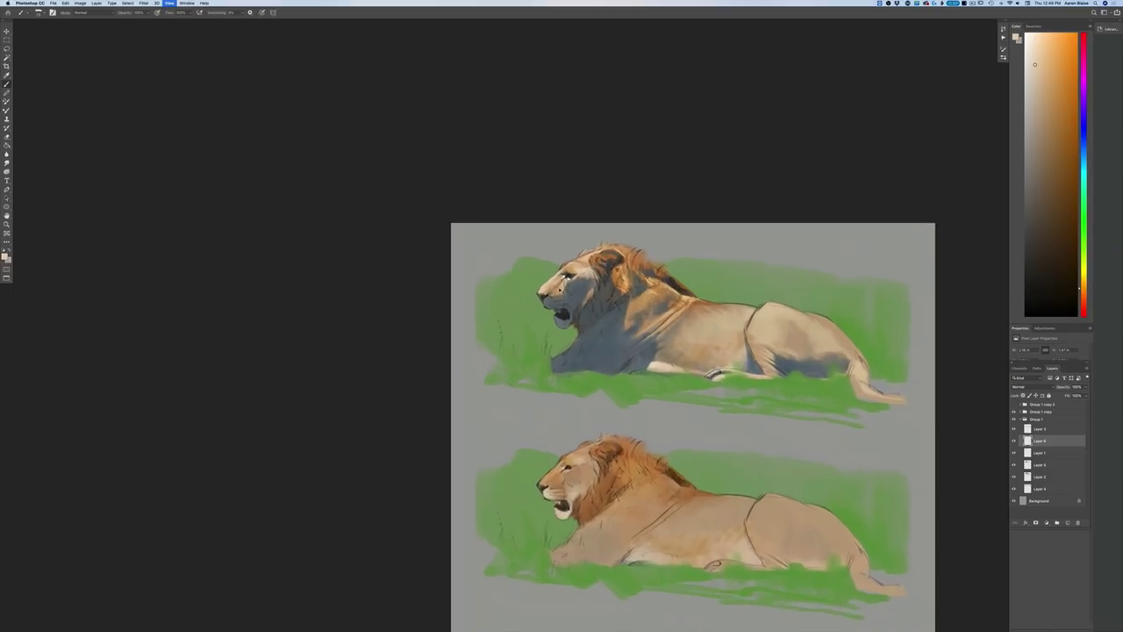
pyautogui.press('super+equal')
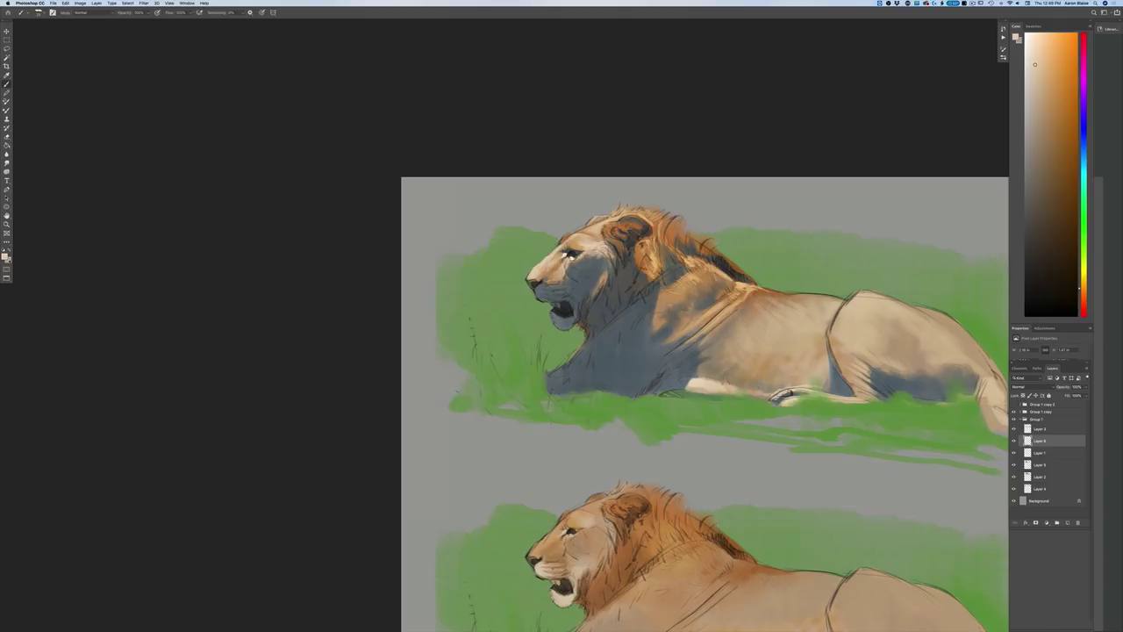
pyautogui.click(7, 255)
pyautogui.click(630, 349)
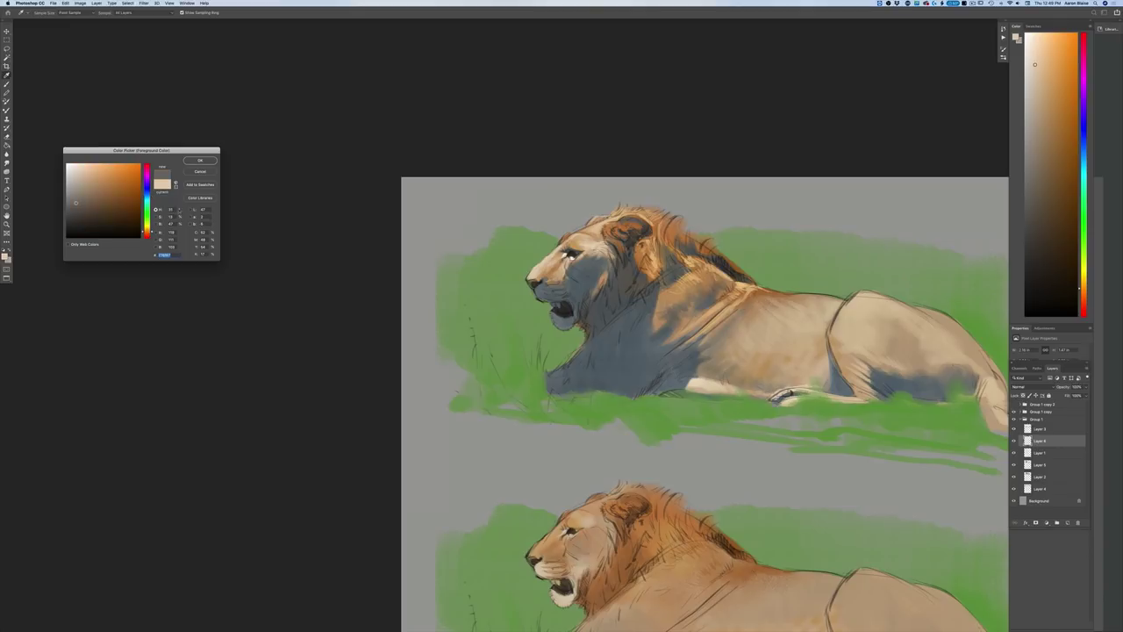
pyautogui.click(200, 161)
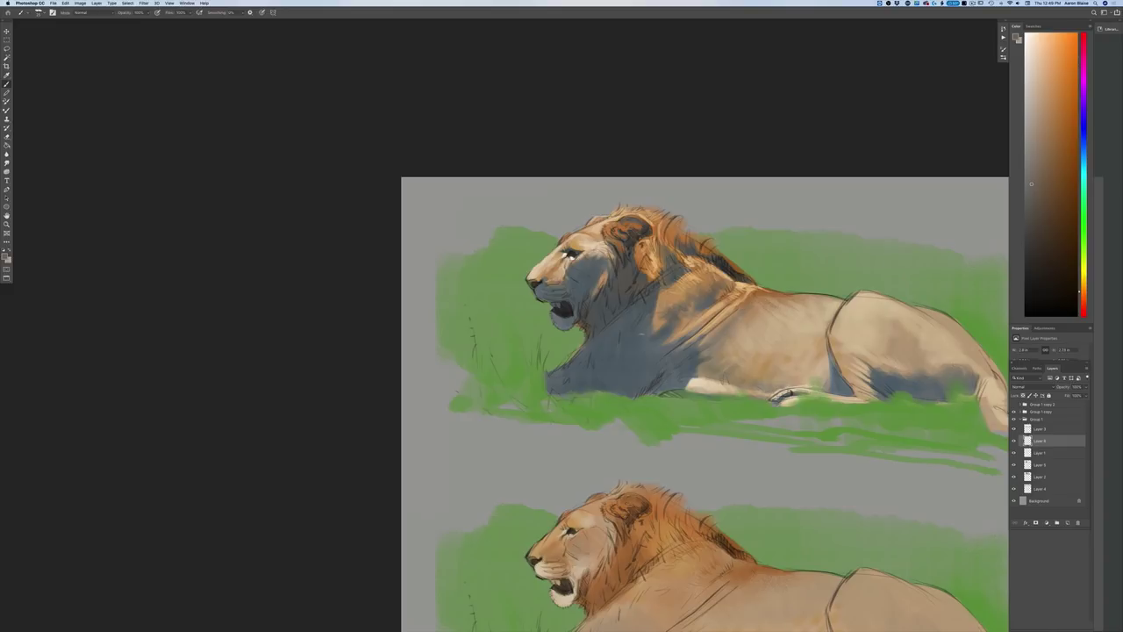
# Step: Sample the chest shadow for the background colour and shift it to a dark warm brown
pyautogui.click(9, 261)
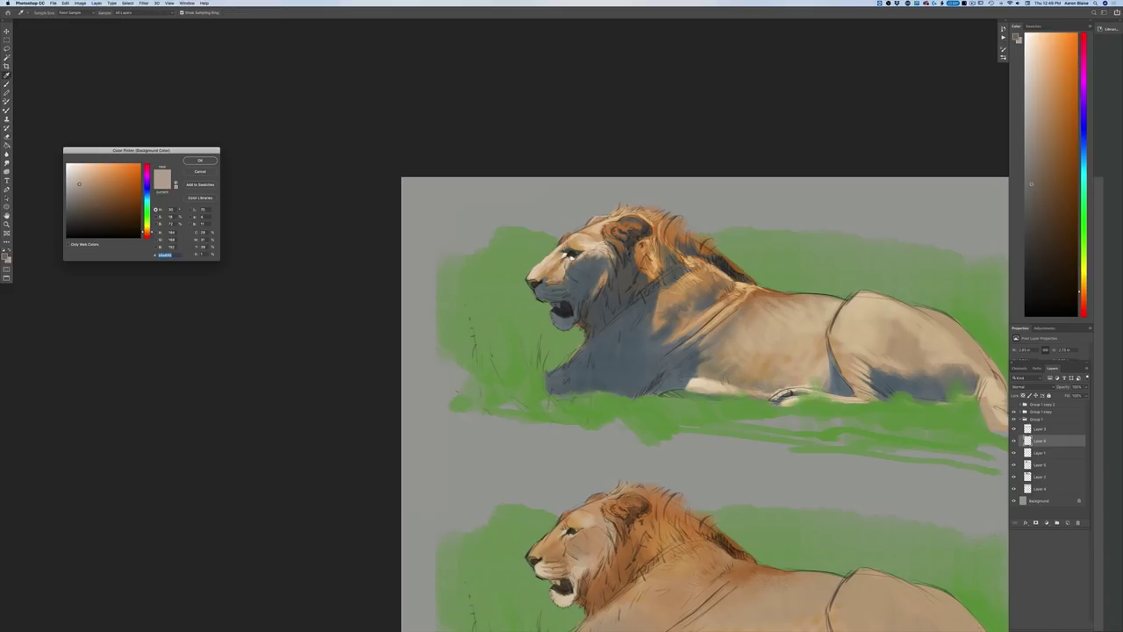
pyautogui.click(625, 353)
pyautogui.click(147, 233)
pyautogui.click(92, 212)
pyautogui.click(200, 161)
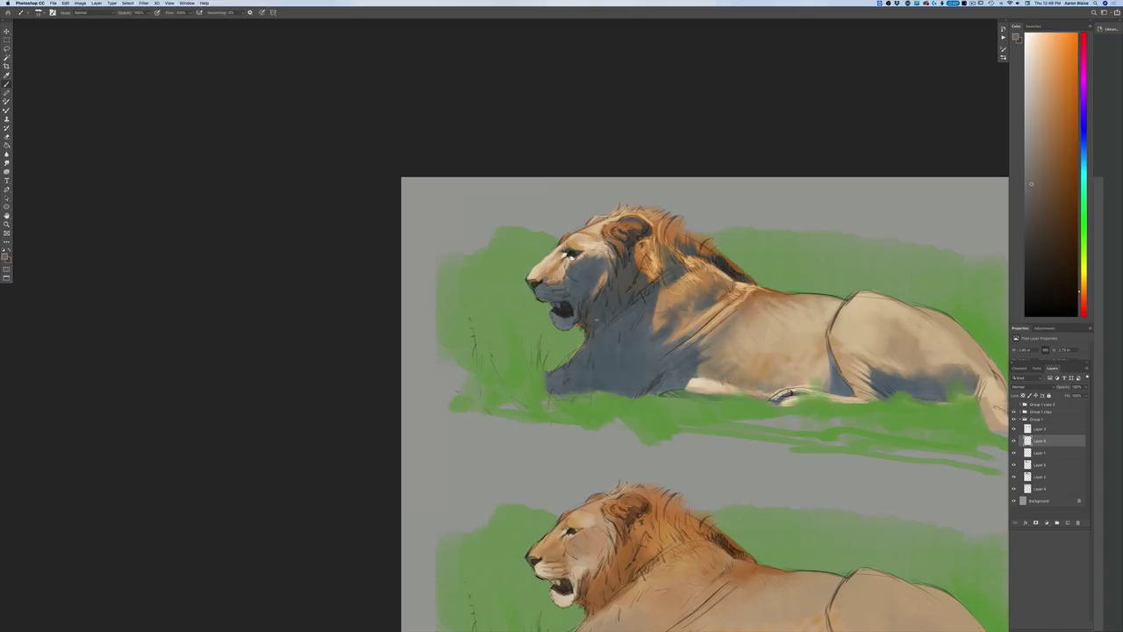
# Step: Sample the shadowed mane, shift it to a dark warm brown and shade the mane behind the jaw on Layer 5
pyautogui.click(1033, 465)
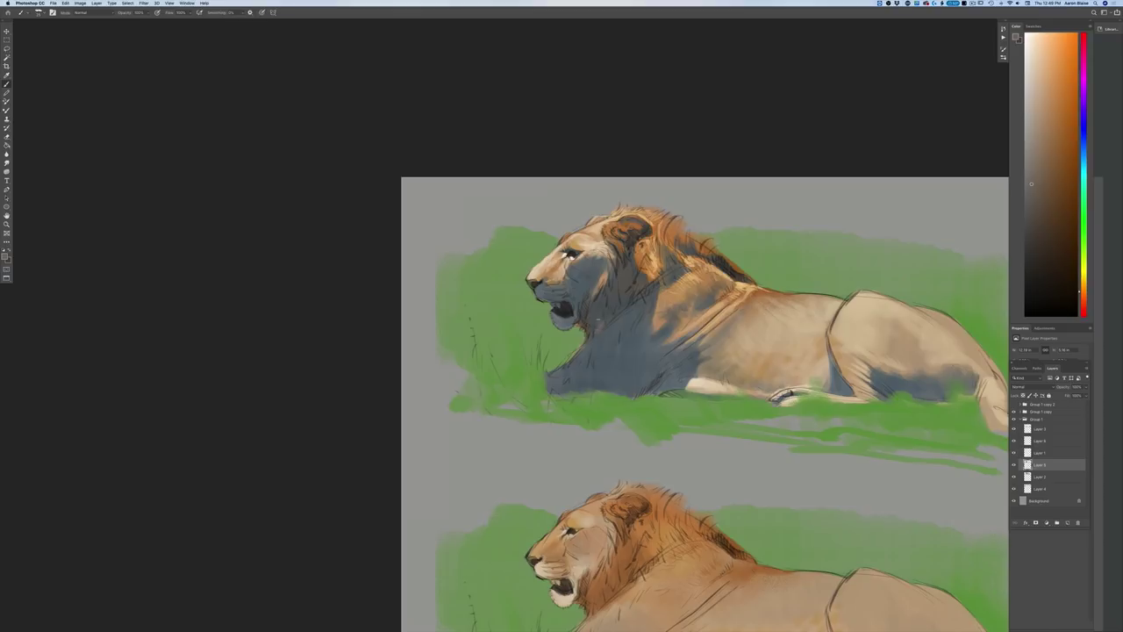
pyautogui.click(5, 256)
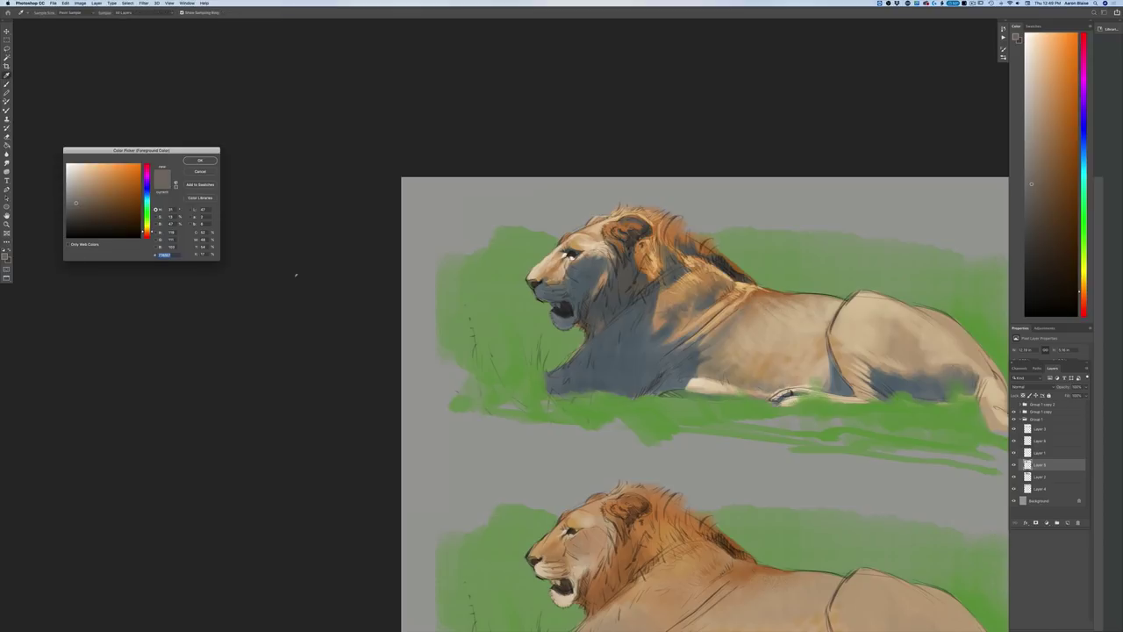
pyautogui.click(605, 312)
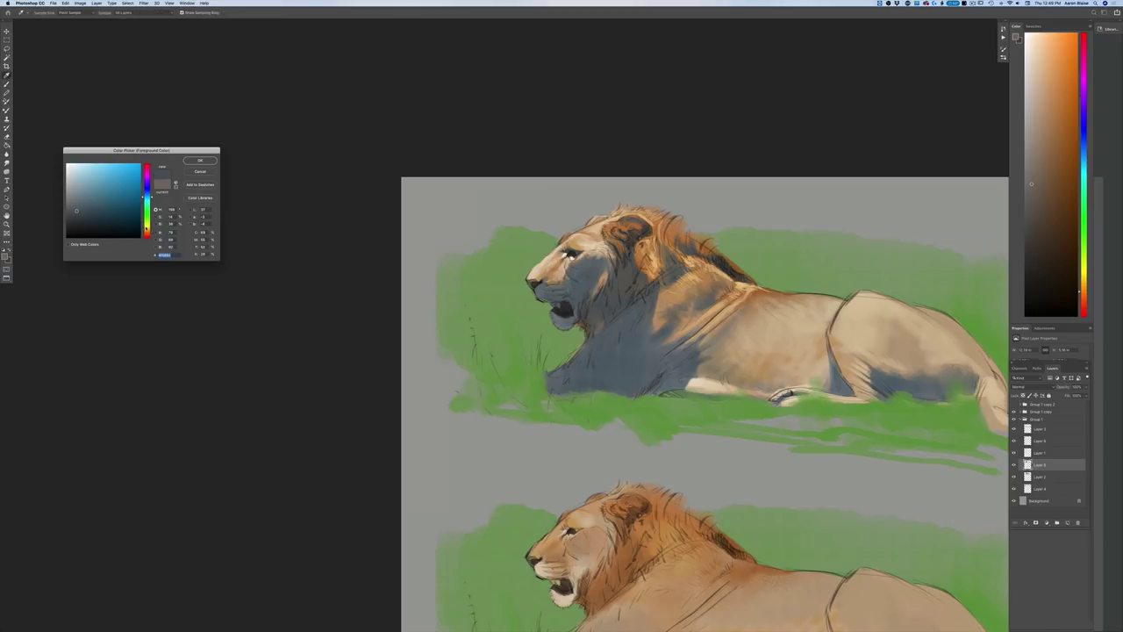
pyautogui.click(145, 230)
pyautogui.click(87, 215)
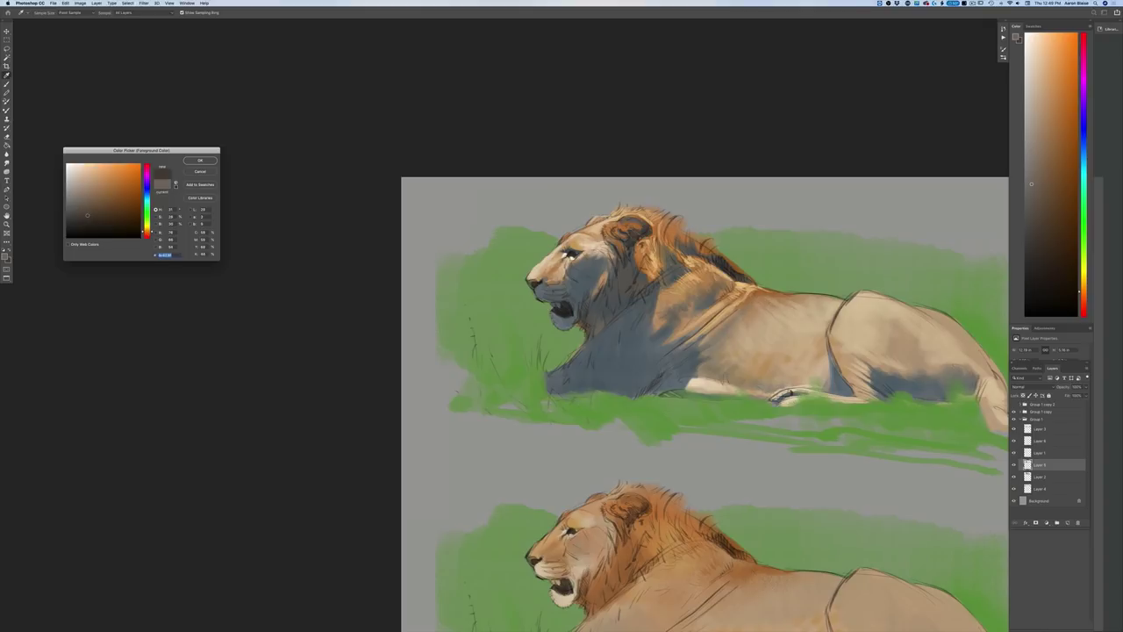
pyautogui.press('Return')
pyautogui.press('b')
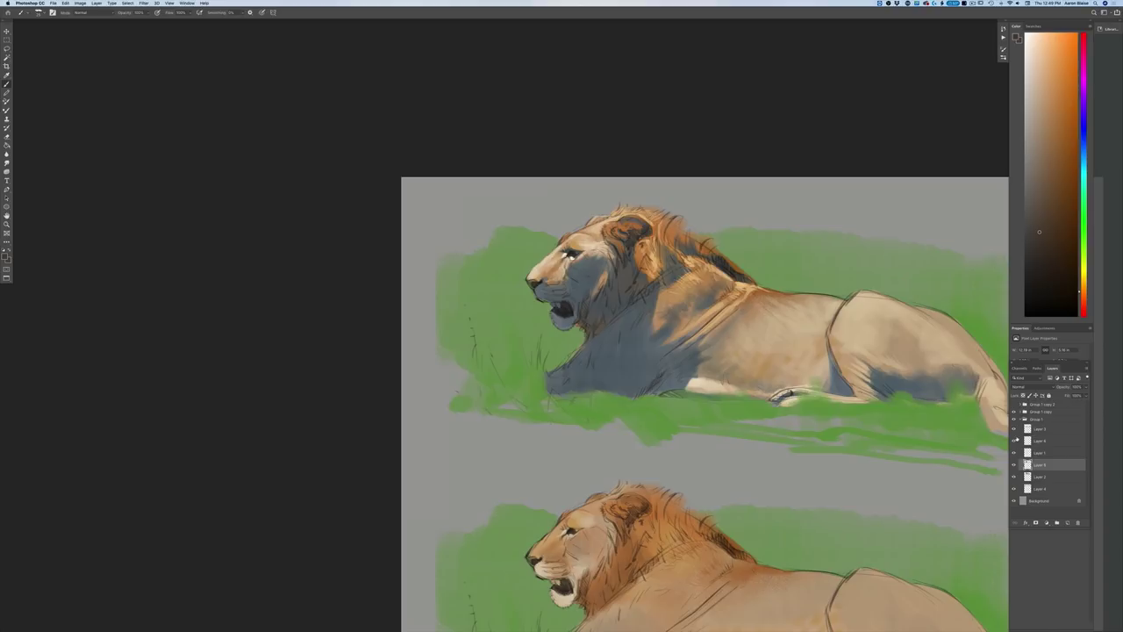
pyautogui.click(1034, 442)
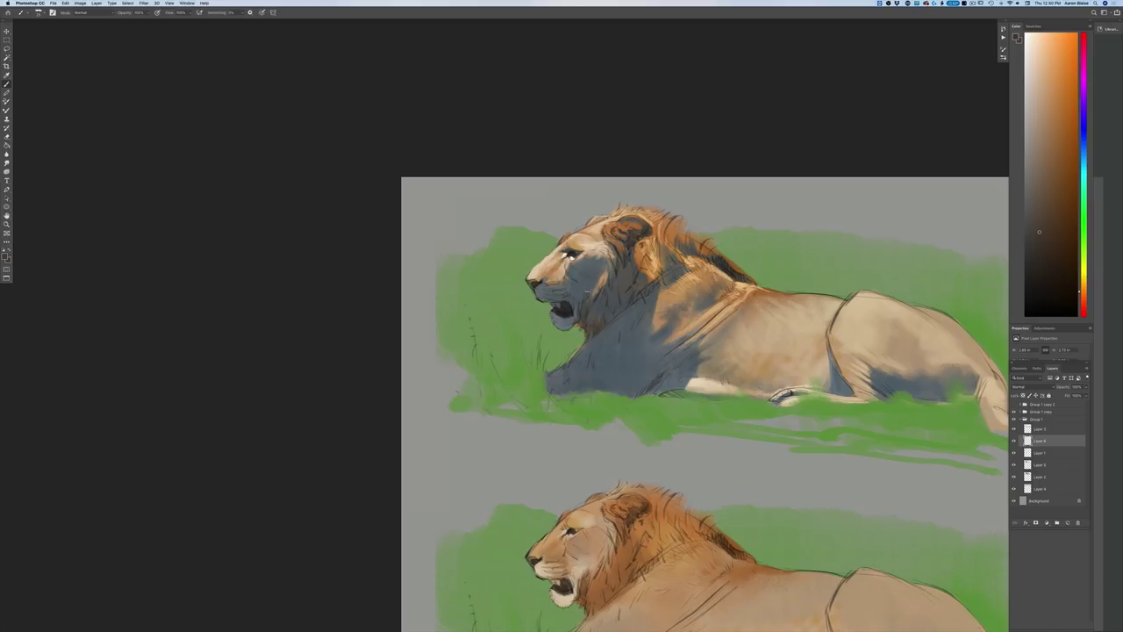
pyautogui.click(1029, 466)
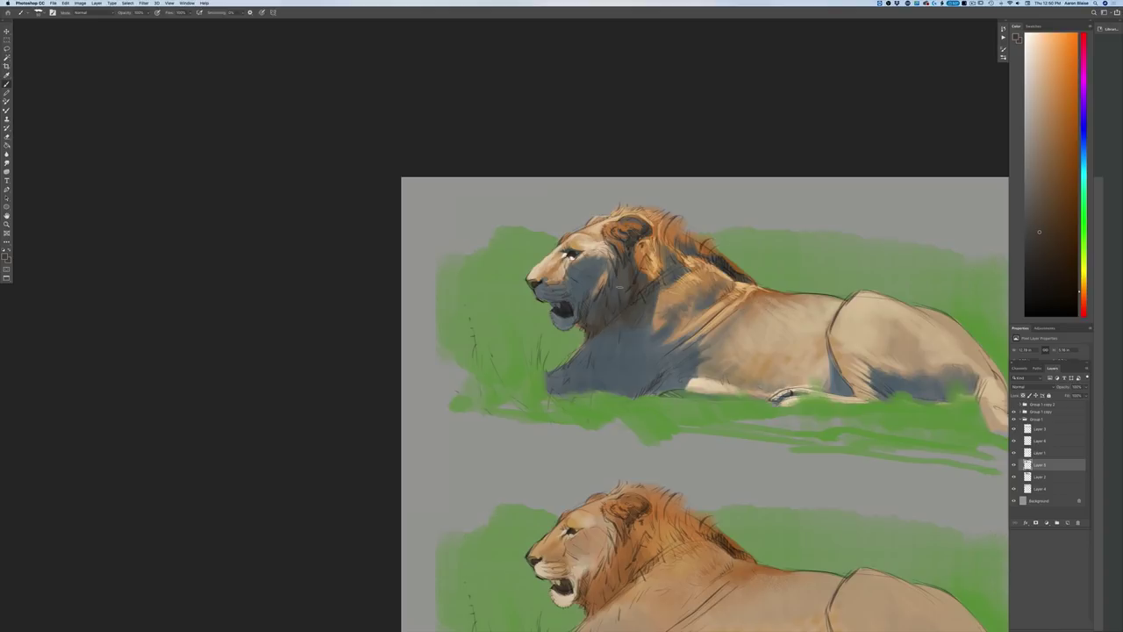
# Step: Lighten the brown to a greyish tan and paint hair strokes down the mane behind the upper lion's cheek
pyautogui.click(6, 257)
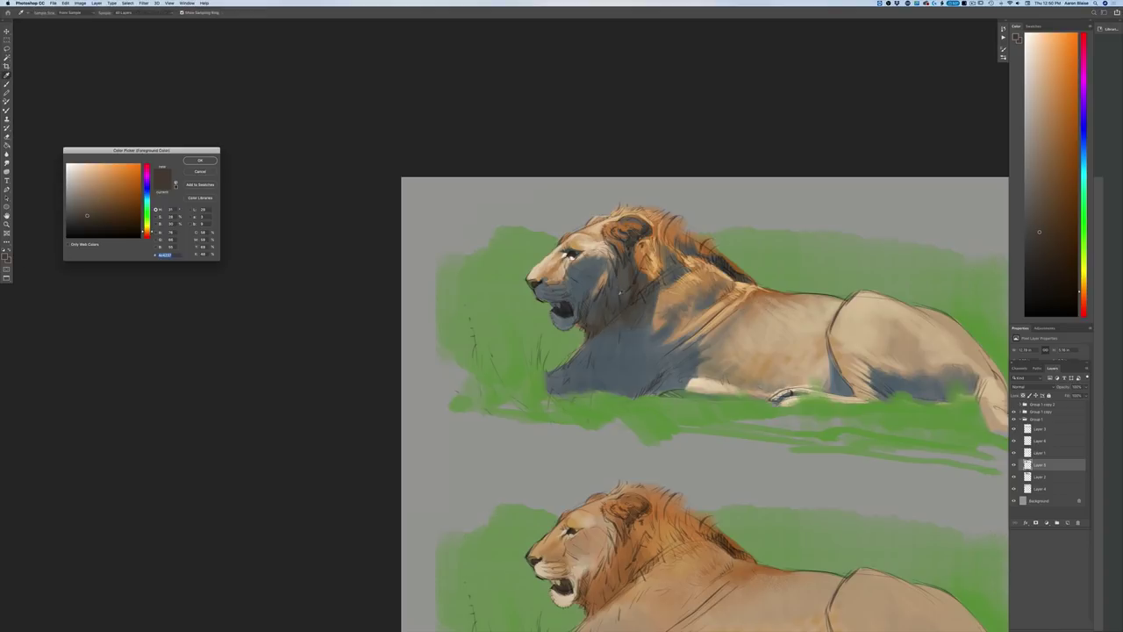
pyautogui.moveTo(87, 215); pyautogui.dragTo(86, 204)
pyautogui.click(200, 161)
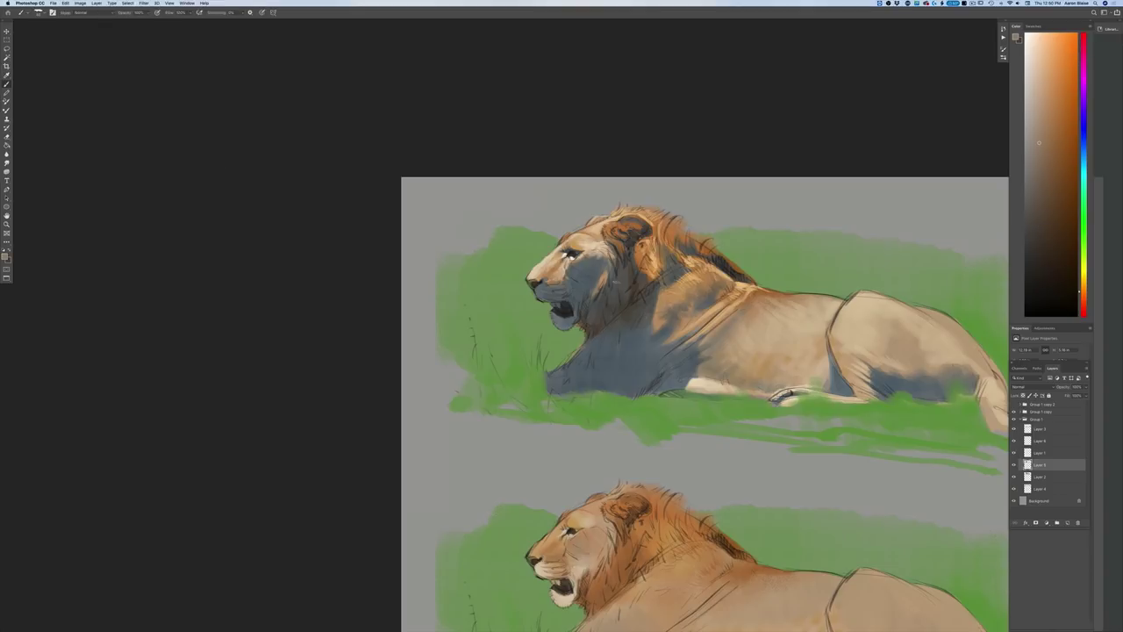
pyautogui.moveTo(624, 267)
pyautogui.mouseDown()
pyautogui.moveTo(624, 302)
pyautogui.moveTo(608, 291)
pyautogui.moveTo(593, 307)
pyautogui.mouseUp()
# Step: Pick a pale cream, highlight the fur at the back edge of the cheek and check it from afar
pyautogui.click(5, 256)
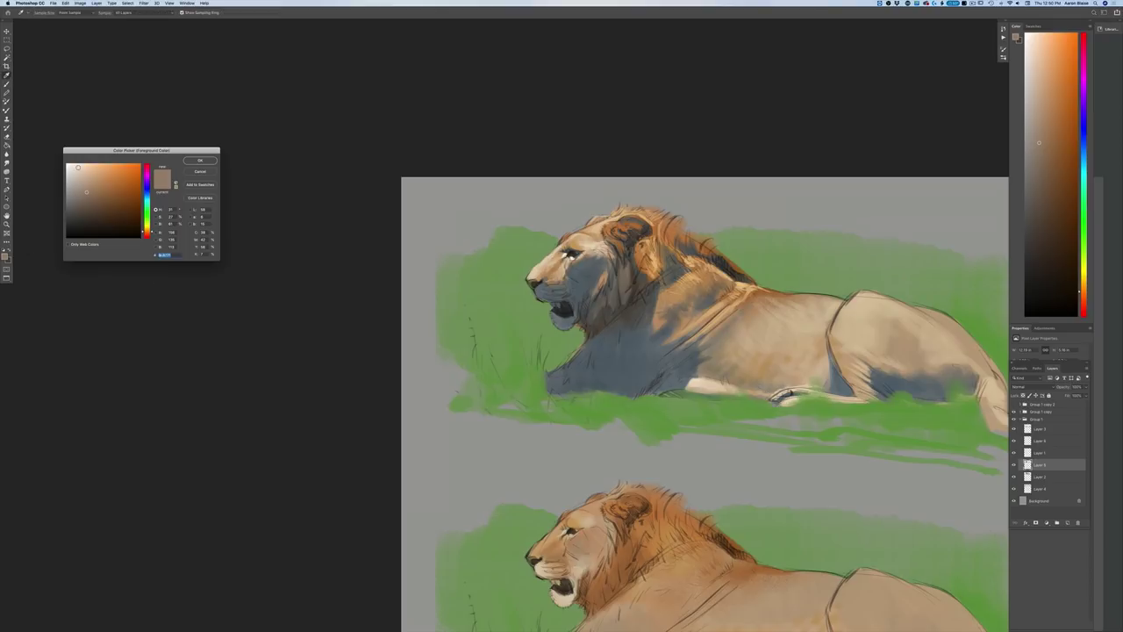
pyautogui.click(76, 165)
pyautogui.press('Return')
pyautogui.moveTo(607, 273); pyautogui.dragTo(604, 276)
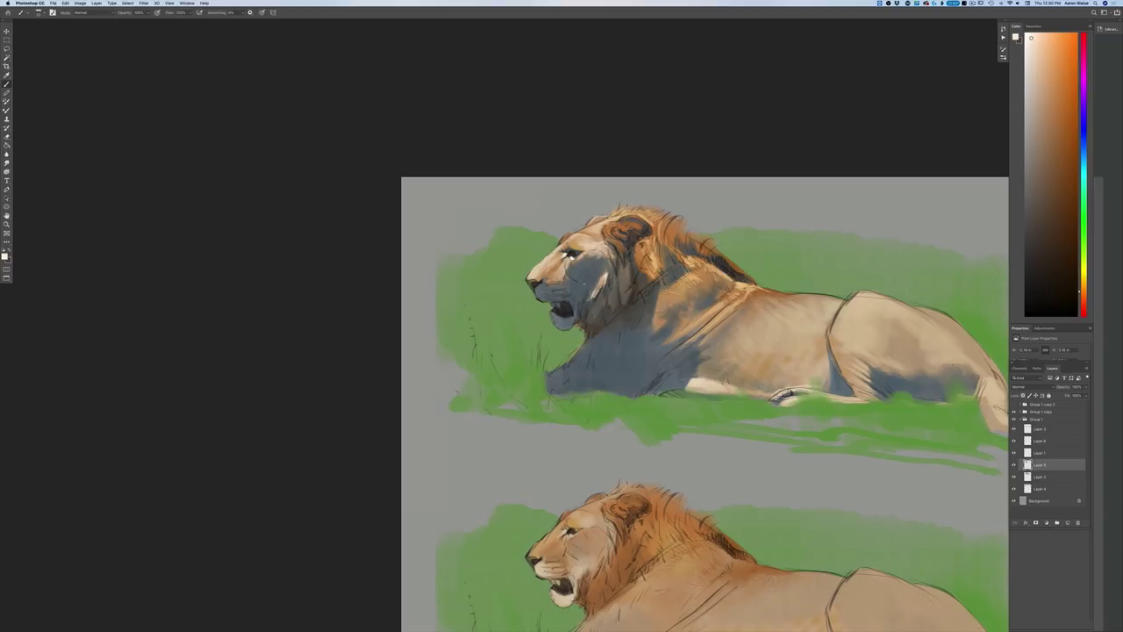
pyautogui.press('super+minus')
pyautogui.press('super+minus')
pyautogui.press('super+equal')
pyautogui.press('super+equal')
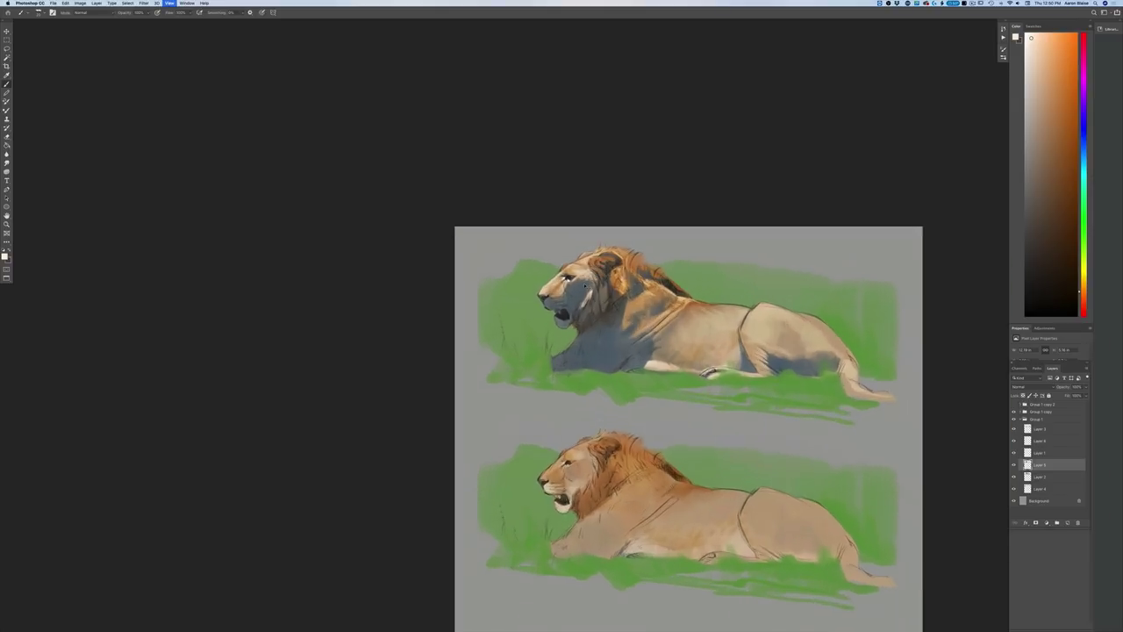
# Step: Sample the mane below the jaw, darken it to a very dark brown and deepen the mane's shadowed hair
pyautogui.click(7, 257)
pyautogui.click(600, 324)
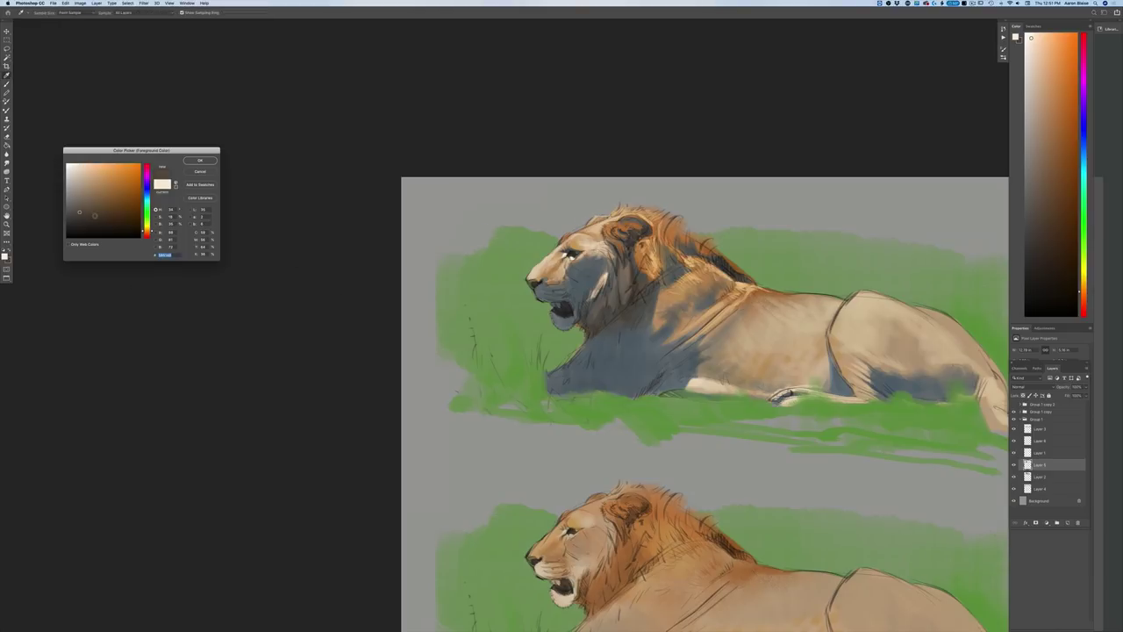
pyautogui.click(82, 219)
pyautogui.click(200, 161)
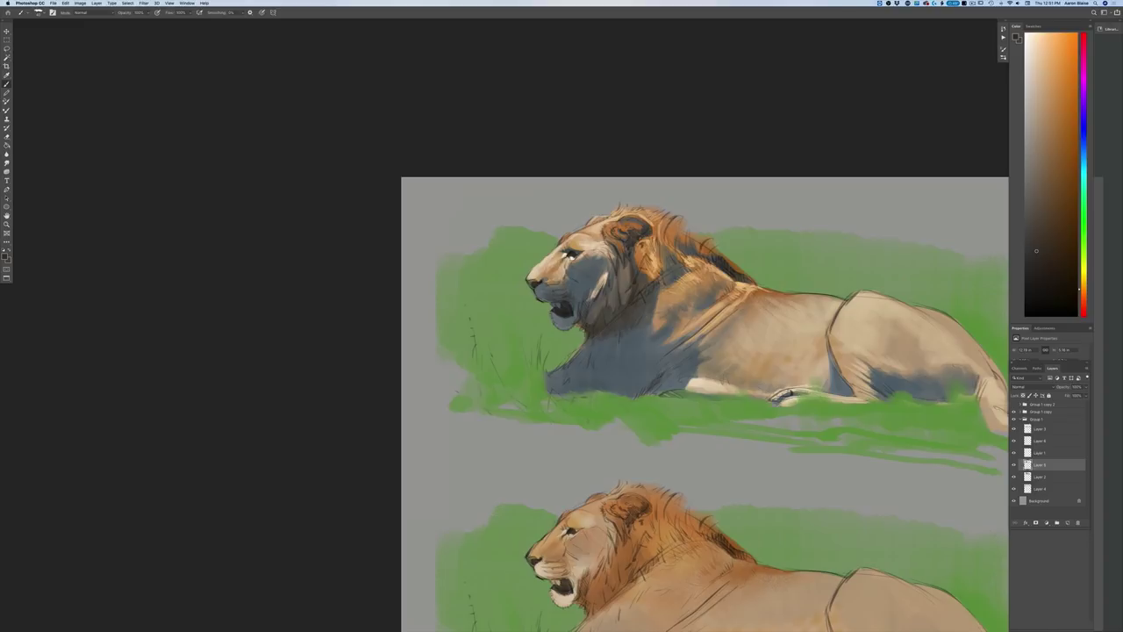
# Step: Sample the grey-blue from the upper lion's chin and lighten the chin and lower jaw with grey-blue strokes
pyautogui.click(8, 258)
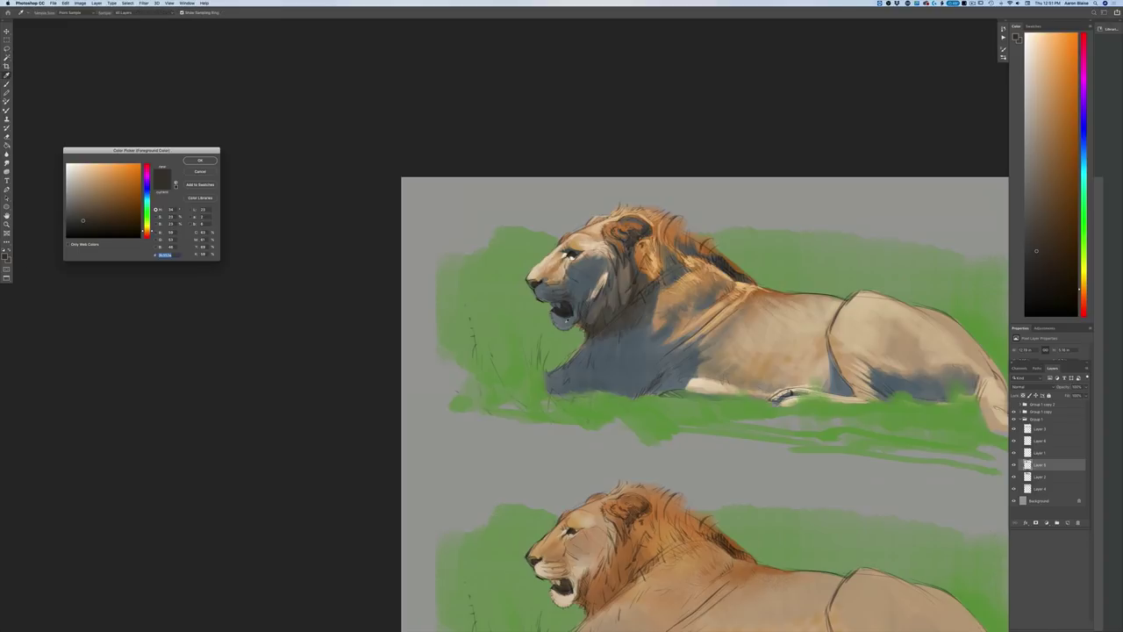
pyautogui.click(565, 323)
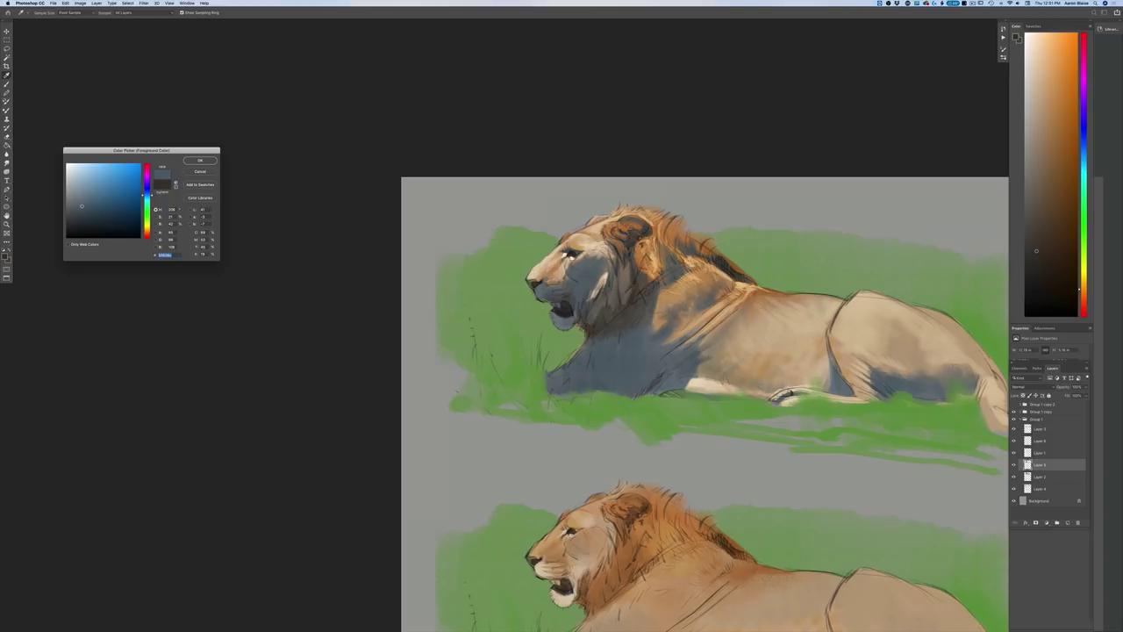
pyautogui.click(200, 161)
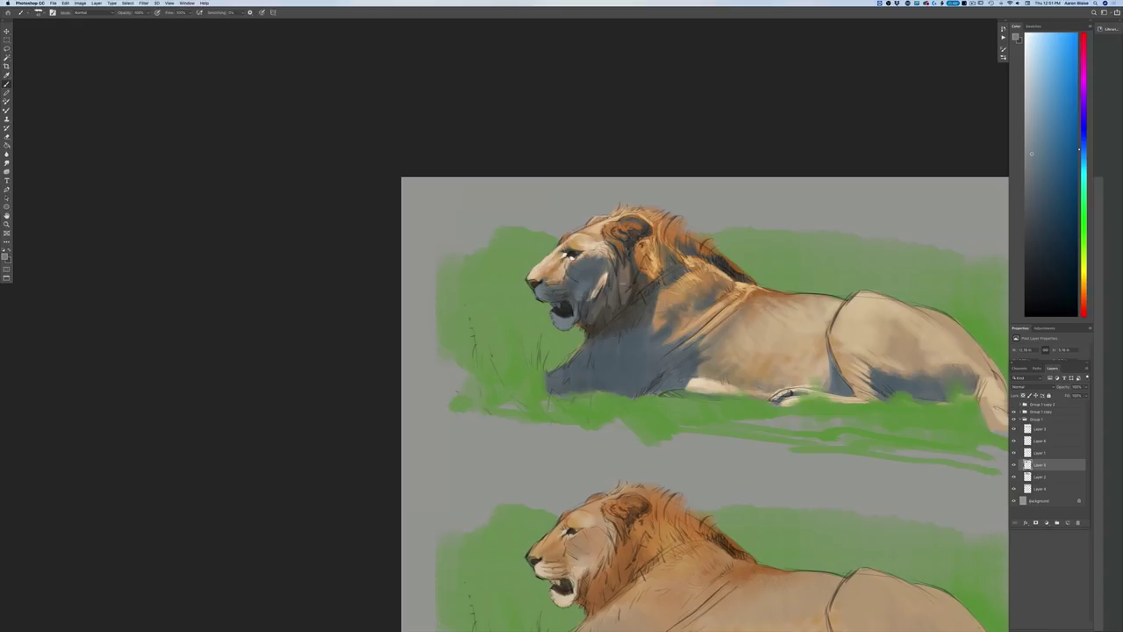
# Step: Shift the colour to a warm grey-brown, darken it to shade the upper lion's face, and check the result from afar
pyautogui.click(5, 258)
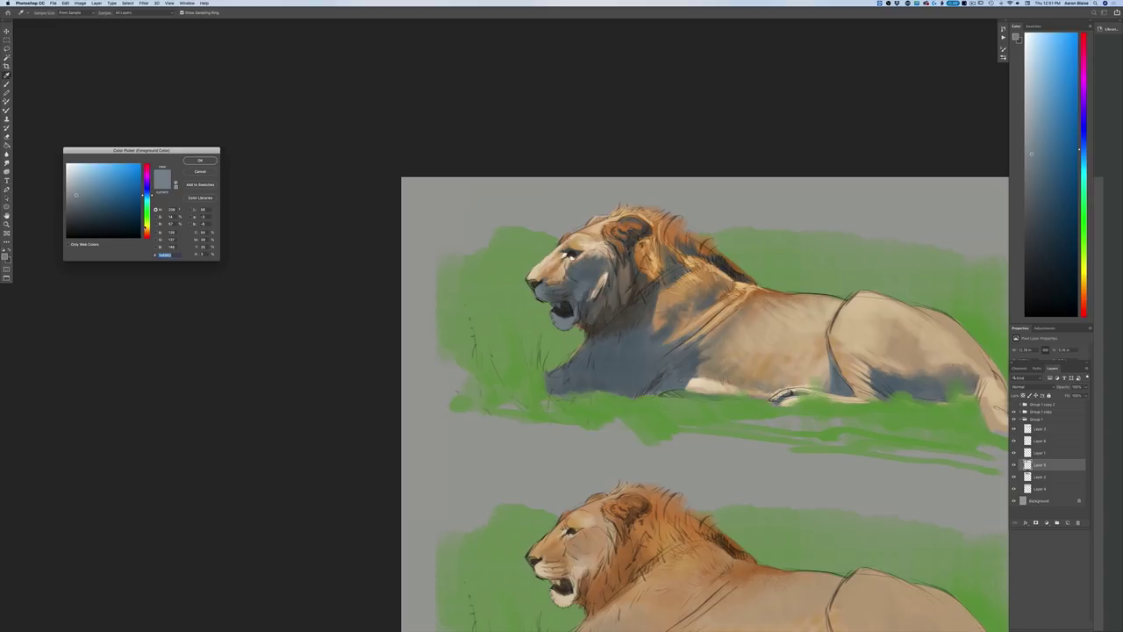
pyautogui.click(147, 231)
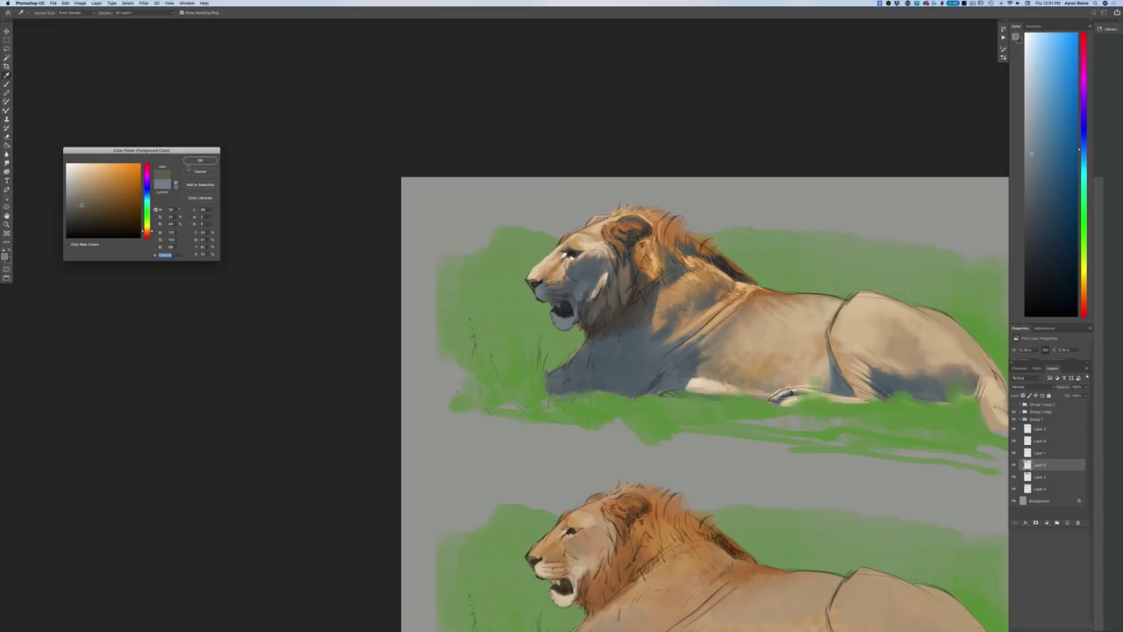
pyautogui.click(193, 162)
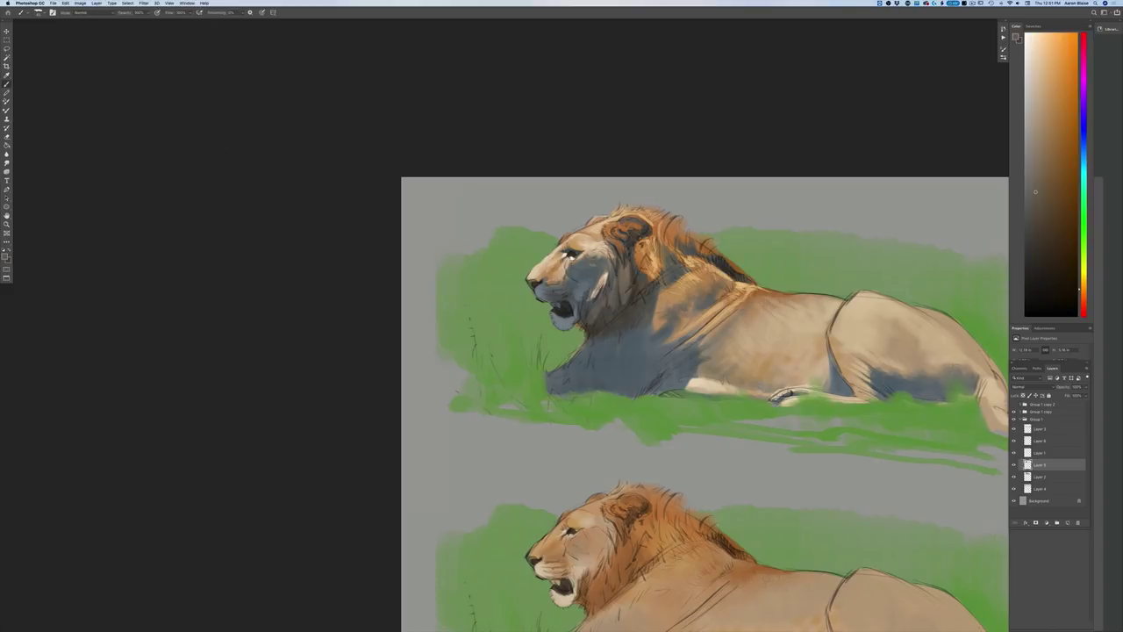
pyautogui.click(5, 257)
pyautogui.click(85, 213)
pyautogui.click(198, 160)
pyautogui.press('super+minus')
pyautogui.press('super+minus')
pyautogui.press('super+equal')
pyautogui.press('super+equal')
# Step: Sample the shadow colour at the upper lion's chin and shift it to a lighter, warm mid brown for painting
pyautogui.click(7, 256)
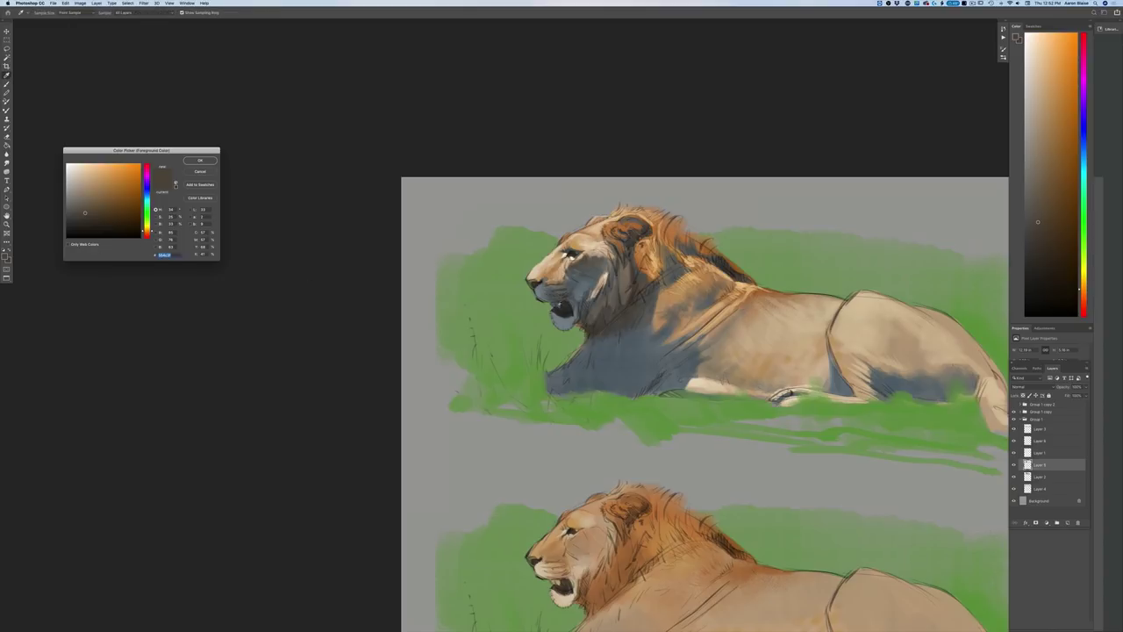
pyautogui.click(558, 307)
pyautogui.click(147, 231)
pyautogui.moveTo(82, 205); pyautogui.dragTo(85, 202)
pyautogui.press('Return')
pyautogui.press('b')
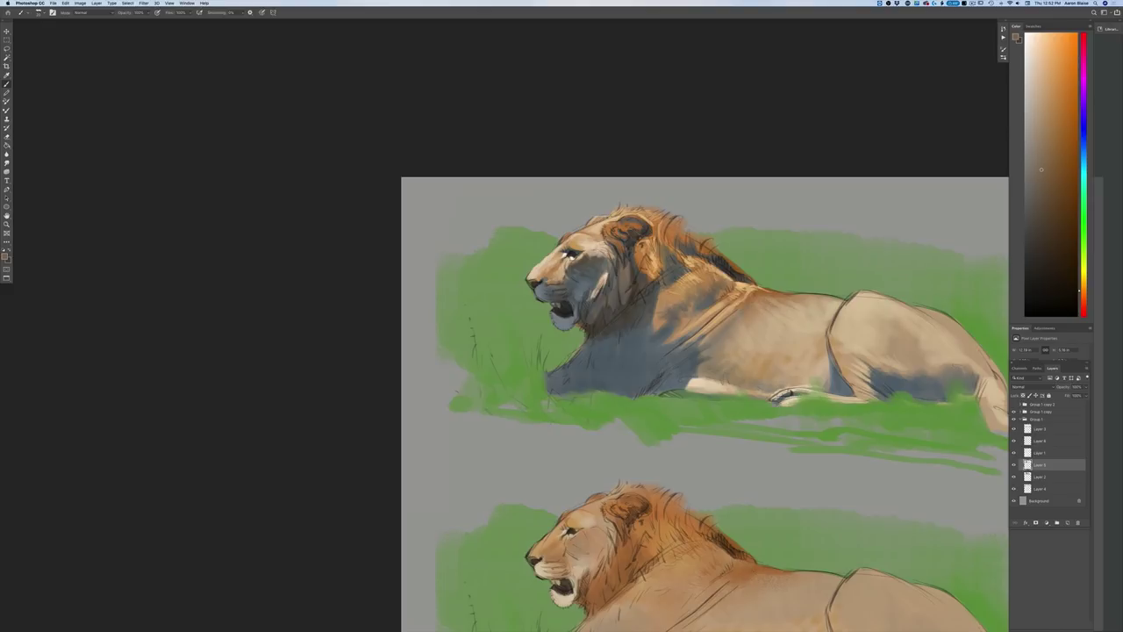
# Step: Examine the upper lion's head and chest shading up close and from afar, comparing it with the lower lion
pyautogui.press('super+plus')
pyautogui.press('super+space')
pyautogui.moveTo(281, 401); pyautogui.dragTo(176, 389)
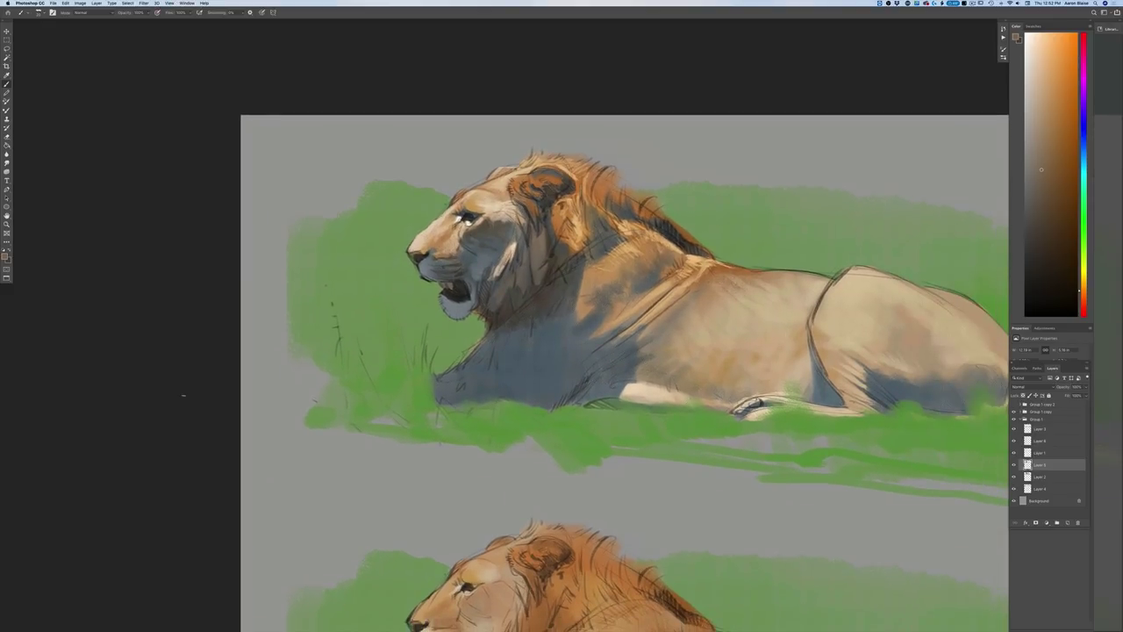
pyautogui.press('super+minus')
pyautogui.press('super+minus')
pyautogui.press('super+minus')
pyautogui.press('super+minus')
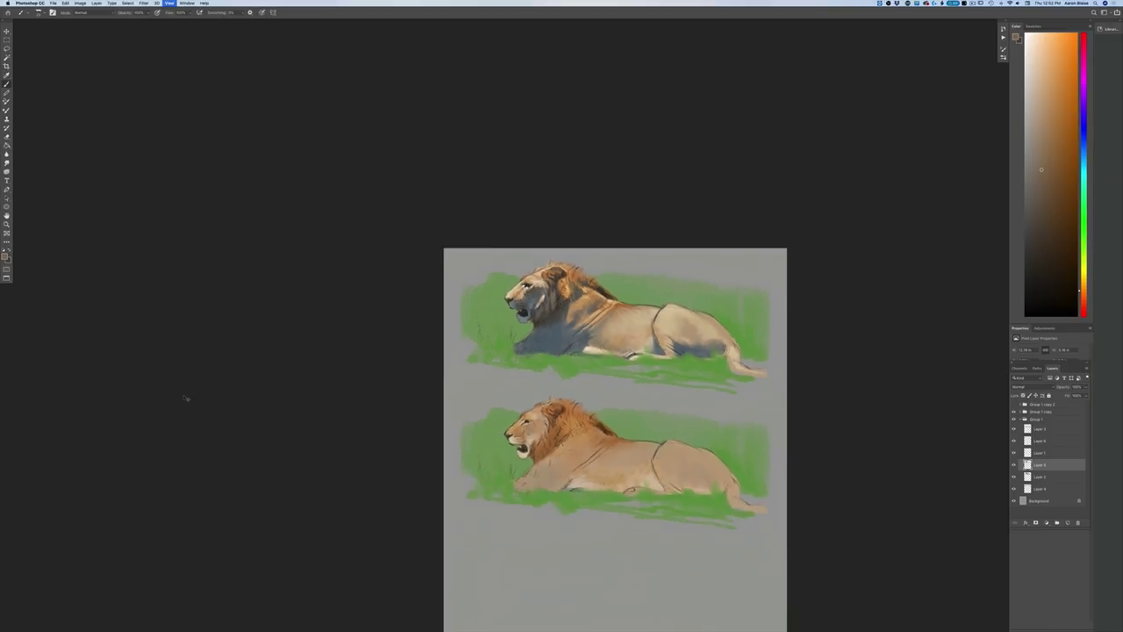
pyautogui.press('super+plus')
pyautogui.press('super+plus')
pyautogui.press('super+plus')
pyautogui.press('super+plus')
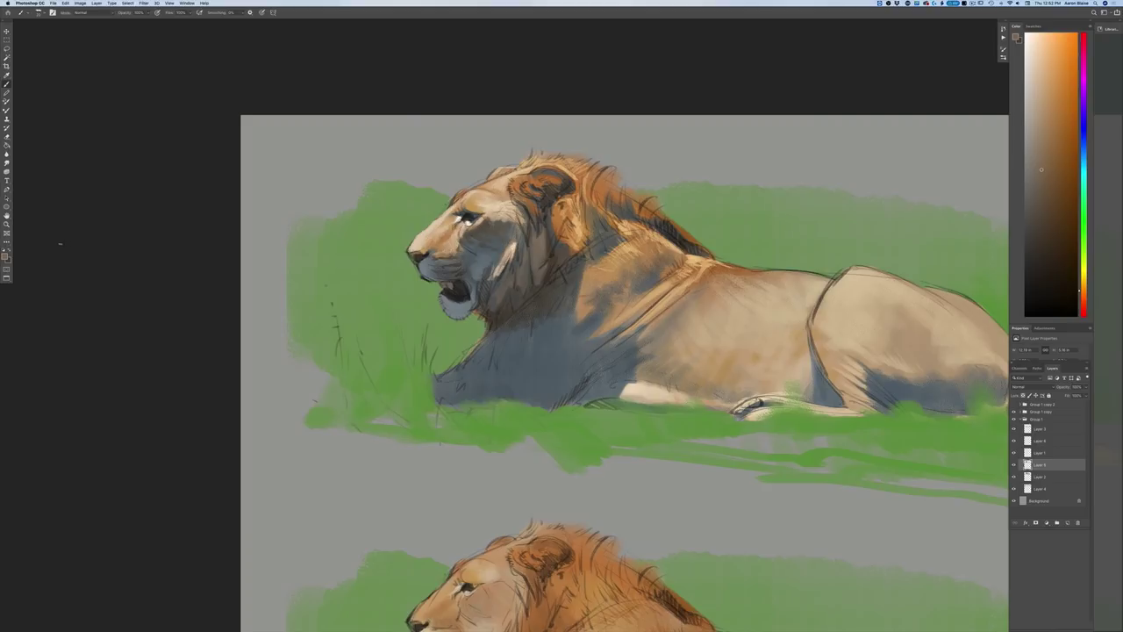
# Step: Change the painting colour to a dark, muted brown and warm the shadowed mane below the upper lion's neck
pyautogui.click(4, 255)
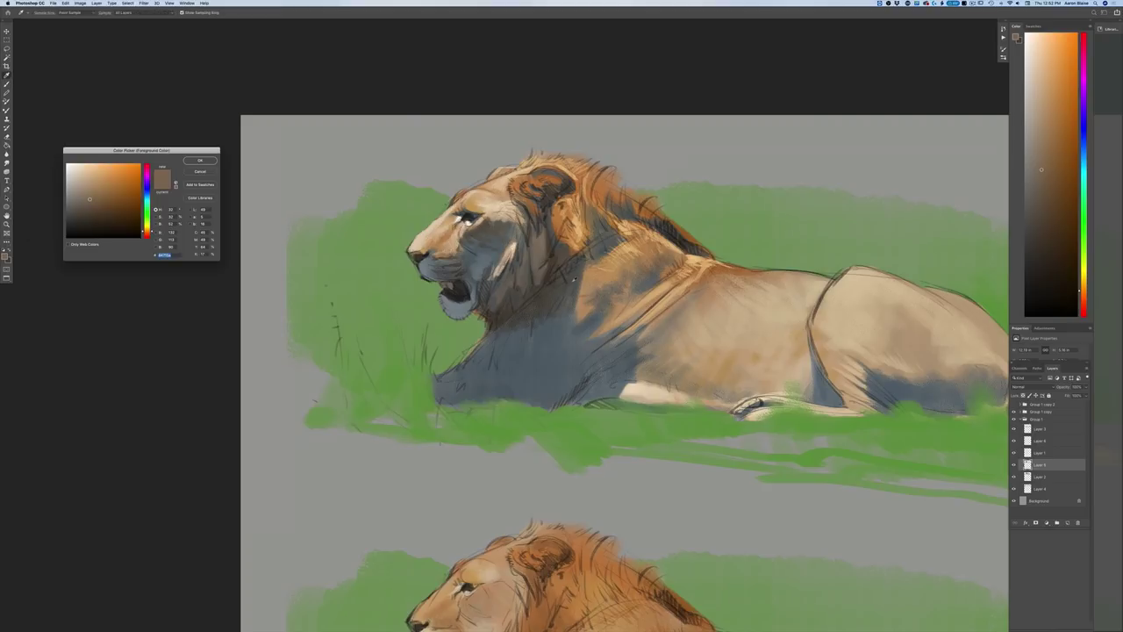
pyautogui.click(270, 240)
pyautogui.click(93, 210)
pyautogui.click(95, 208)
pyautogui.click(94, 212)
pyautogui.click(201, 160)
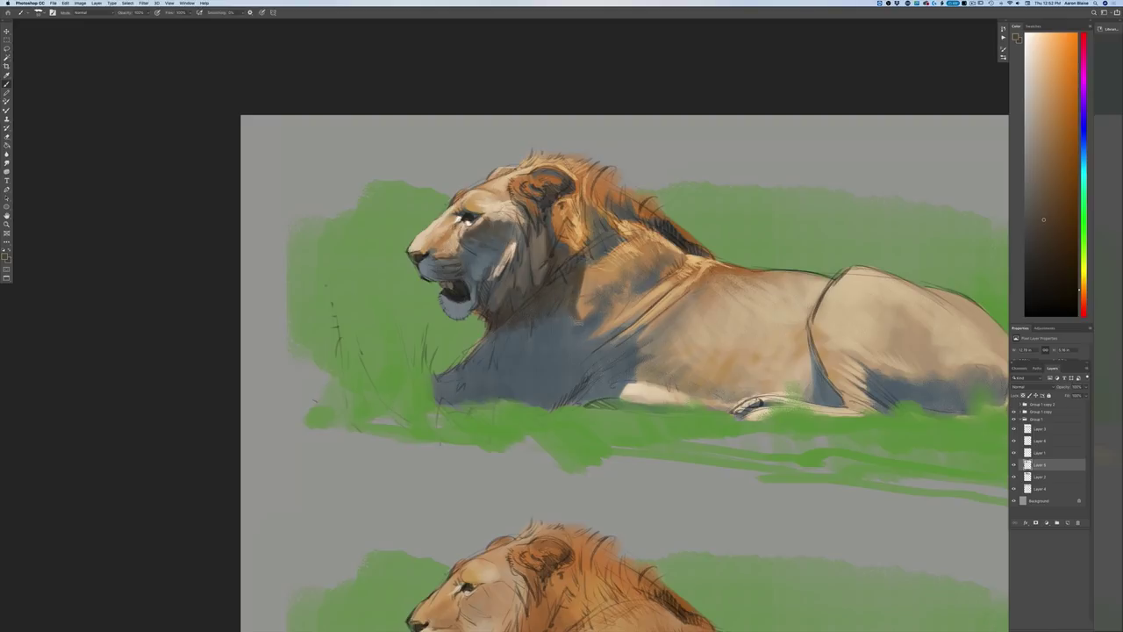
pyautogui.click(6, 256)
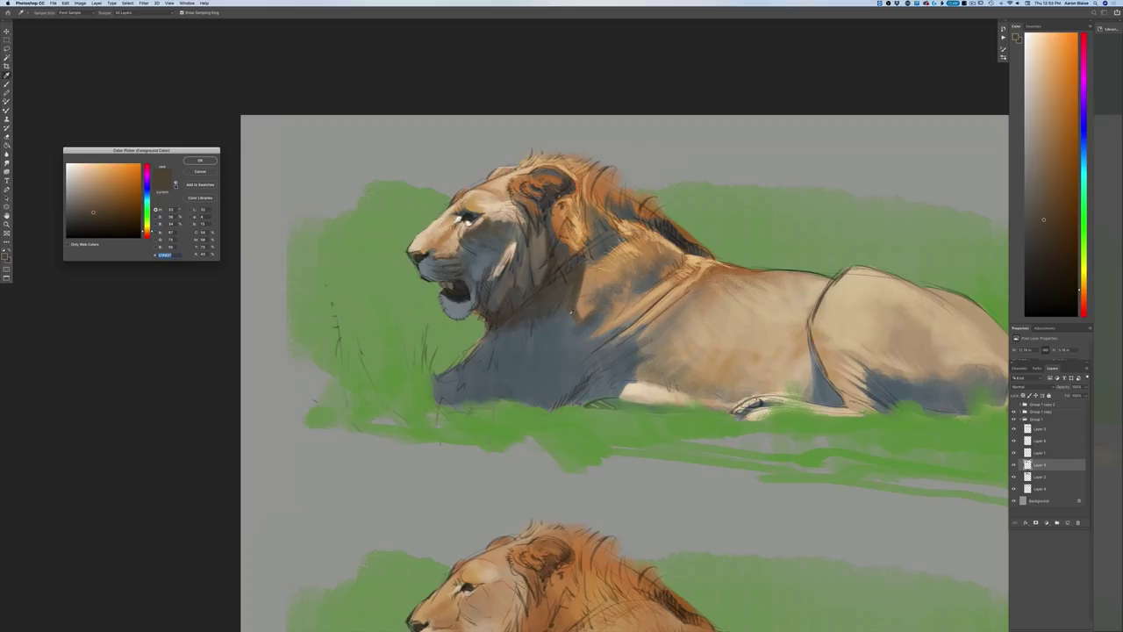
pyautogui.press('Return')
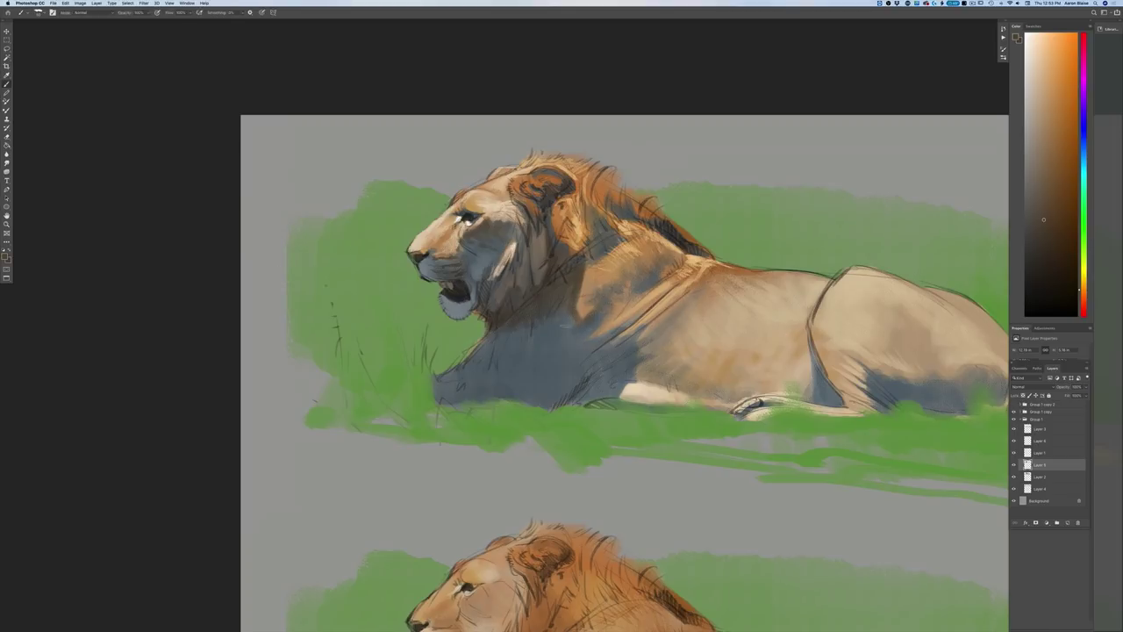
# Step: Sample the upper lion's shoulder shadow, shift it to a yellowish brown and brush it over the blue chest and shoulder shadow
pyautogui.click(5, 256)
pyautogui.click(594, 324)
pyautogui.moveTo(146, 224); pyautogui.dragTo(146, 230)
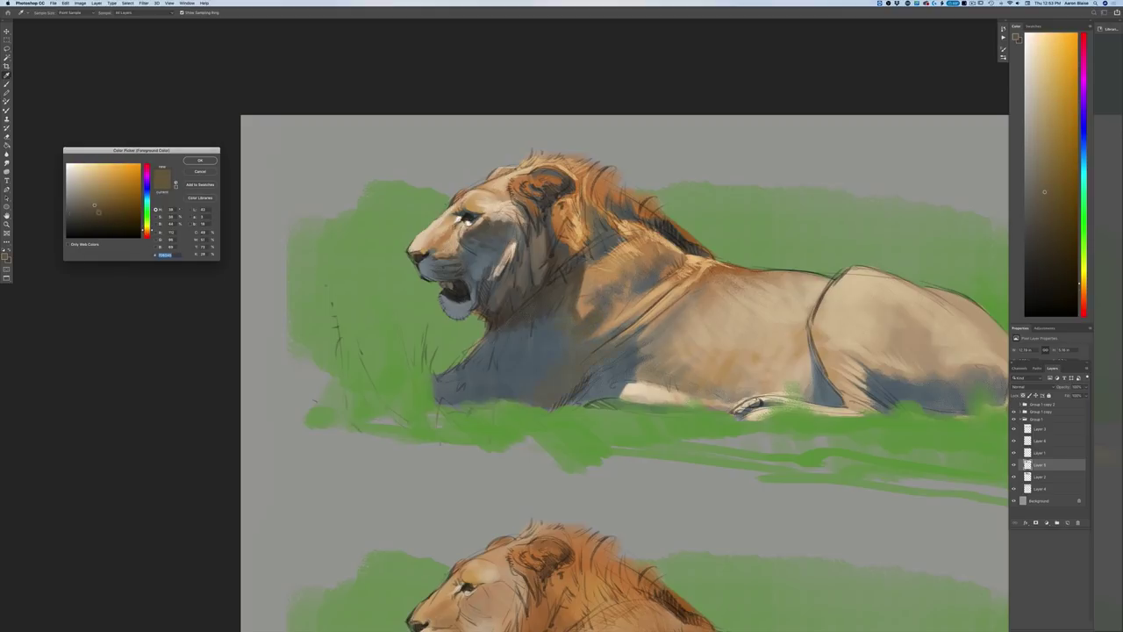
pyautogui.press('Return')
pyautogui.moveTo(605, 338)
pyautogui.mouseDown()
pyautogui.moveTo(585, 351)
pyautogui.moveTo(616, 334)
pyautogui.moveTo(607, 350)
pyautogui.mouseUp()
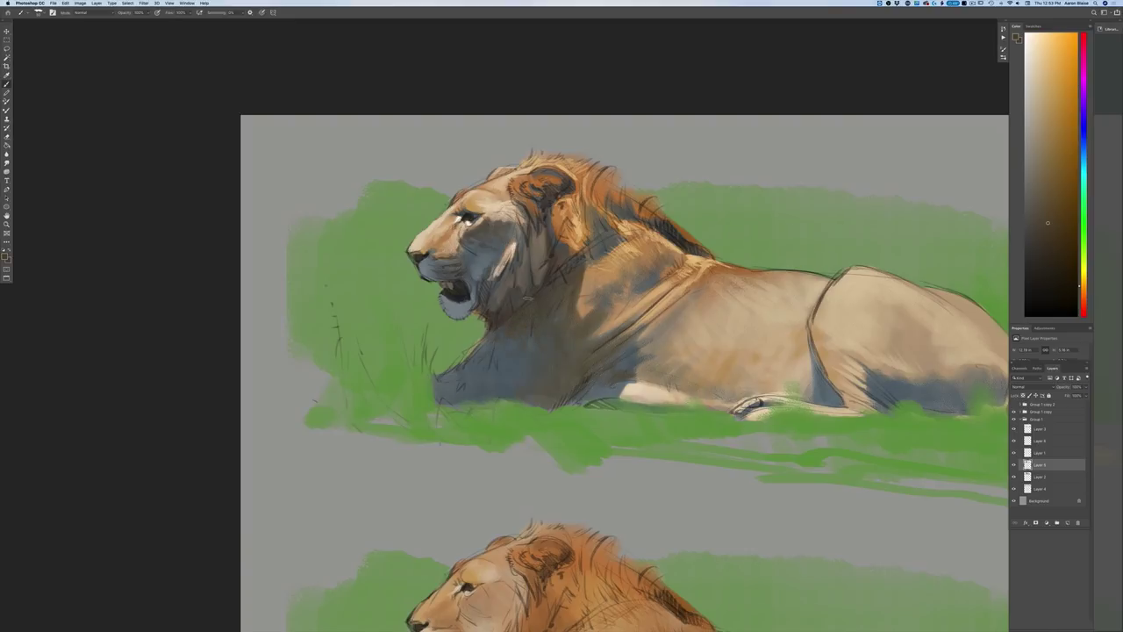
# Step: Sample the mane's brown below the ear, darken it to near black and deepen the mane's rear edge along the neck
pyautogui.keyDown('alt'); pyautogui.click(561, 250); pyautogui.keyUp('alt')
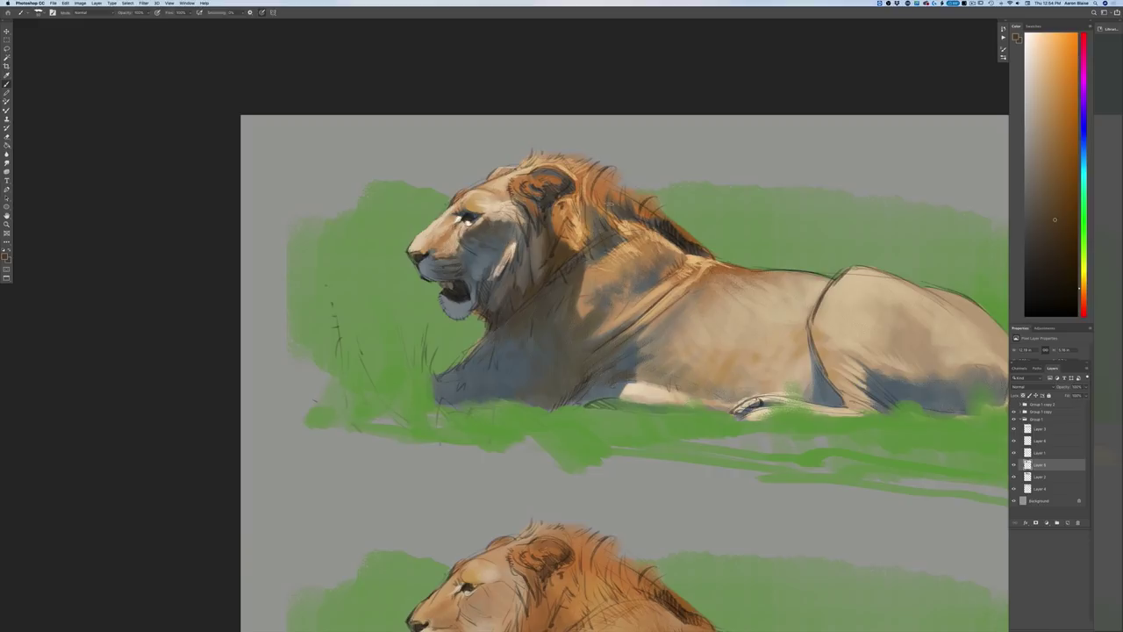
pyautogui.click(4, 256)
pyautogui.click(113, 226)
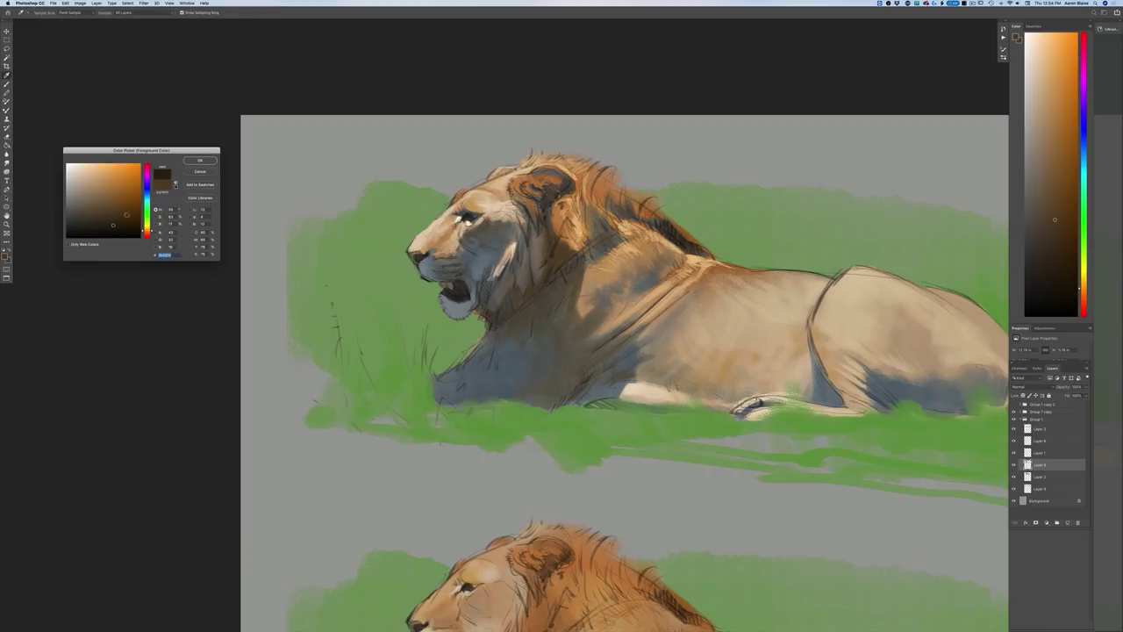
pyautogui.press('Return')
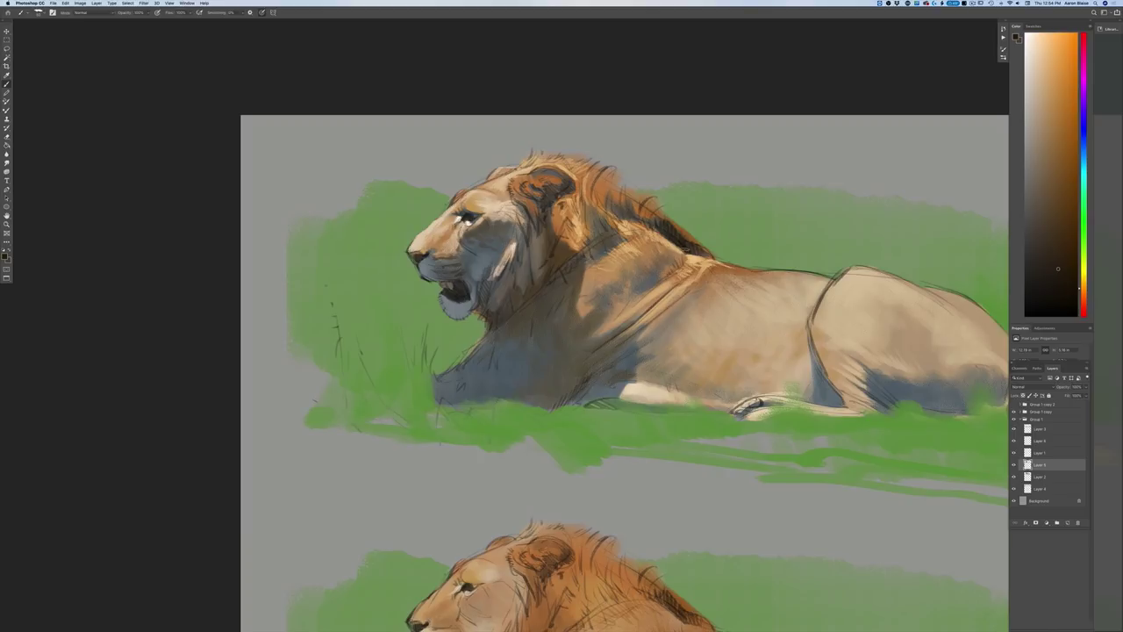
pyautogui.moveTo(661, 230); pyautogui.dragTo(614, 210)
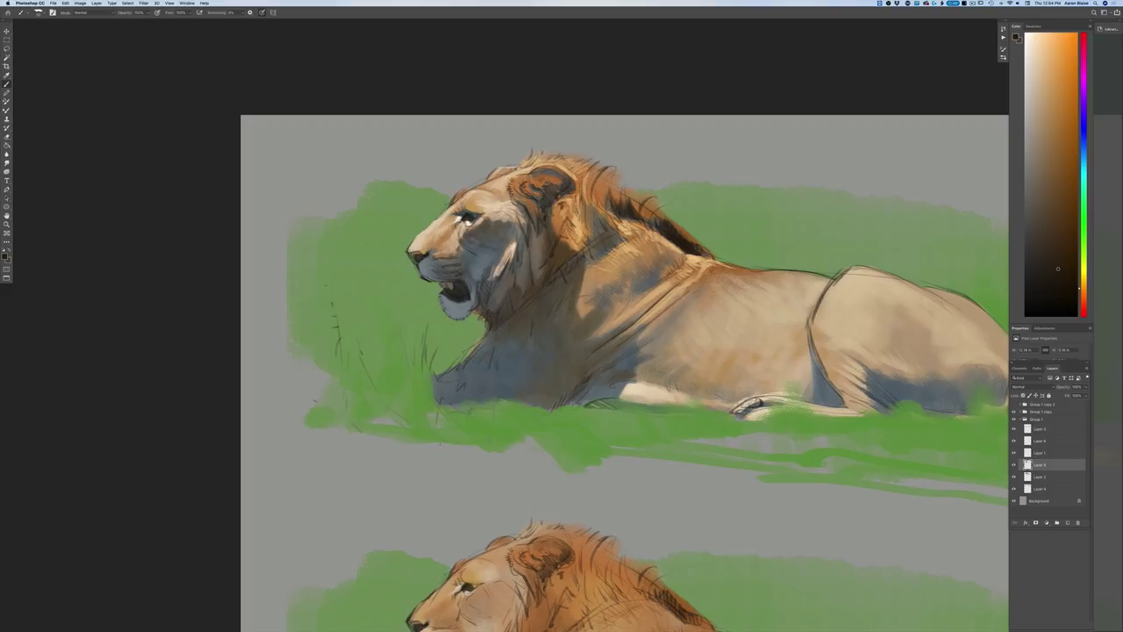
# Step: Add near-black accents behind the upper lion's cheek, inside the ear and on the nose, and check them from afar
pyautogui.moveTo(550, 215); pyautogui.dragTo(534, 286)
pyautogui.moveTo(545, 193)
pyautogui.mouseDown()
pyautogui.moveTo(544, 205)
pyautogui.moveTo(556, 186)
pyautogui.mouseUp()
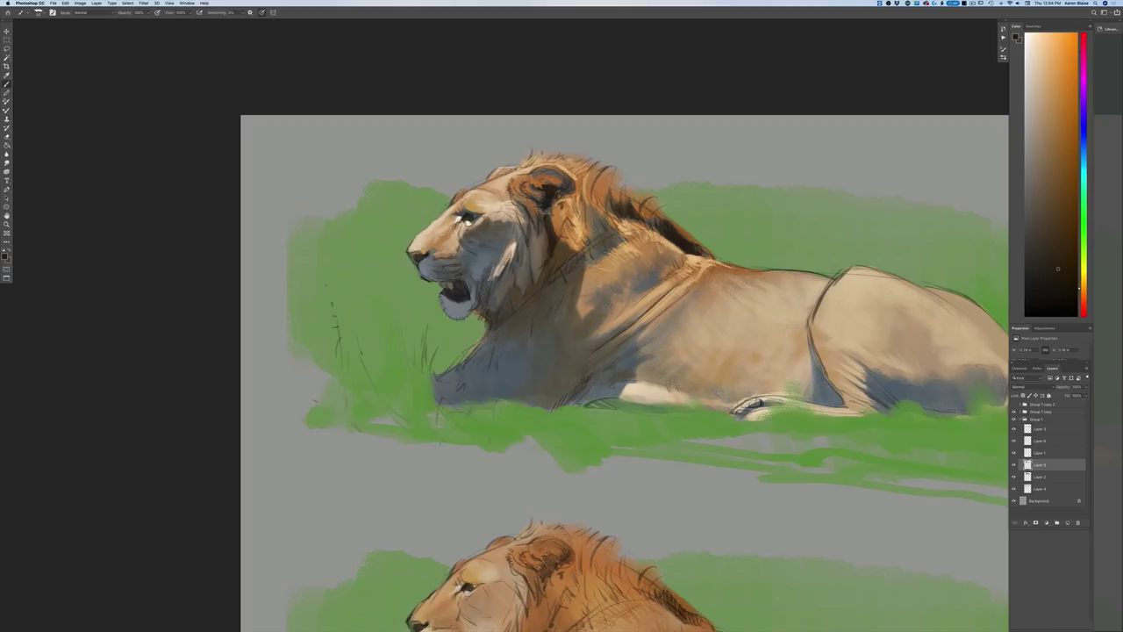
pyautogui.moveTo(408, 253); pyautogui.dragTo(419, 259)
pyautogui.press('super+minus')
pyautogui.press('super+minus')
pyautogui.press('super+minus')
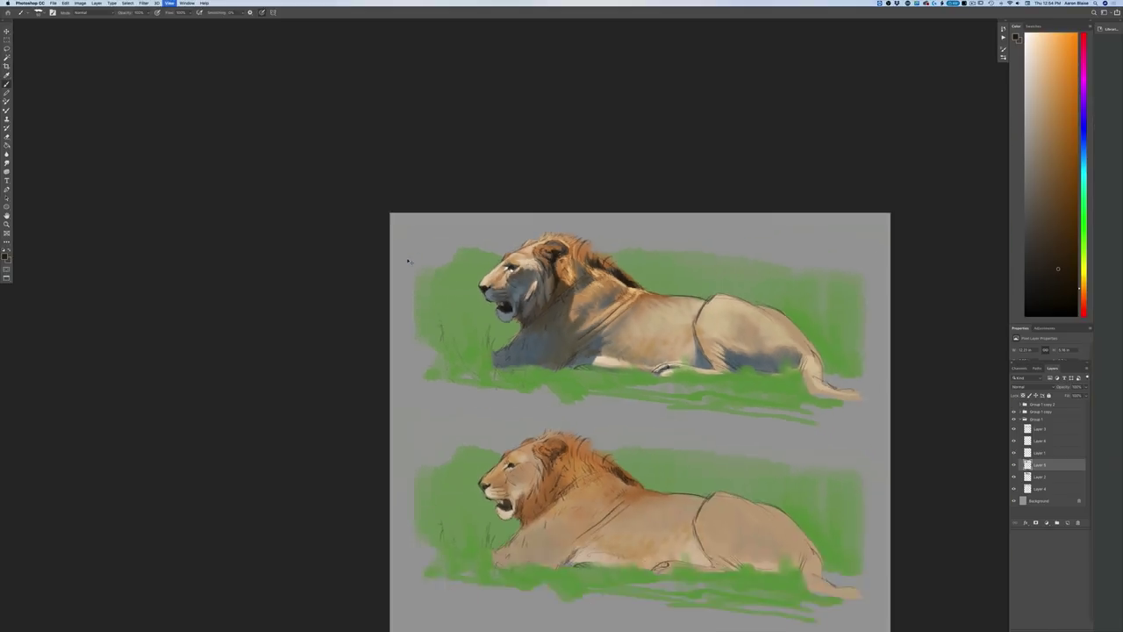
pyautogui.press('super+plus')
pyautogui.press('super+plus')
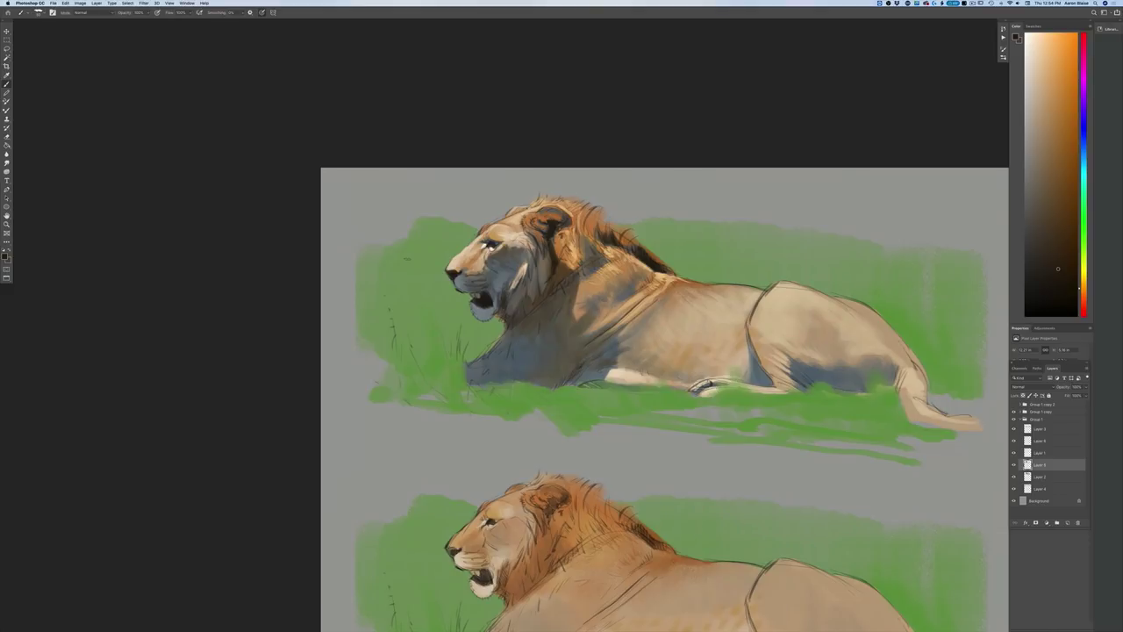
# Step: Sample the shadow on the upper lion's haunch, shift it to a warm brown and paint it over the haunch's lower shadow
pyautogui.click(4, 257)
pyautogui.click(835, 383)
pyautogui.click(148, 234)
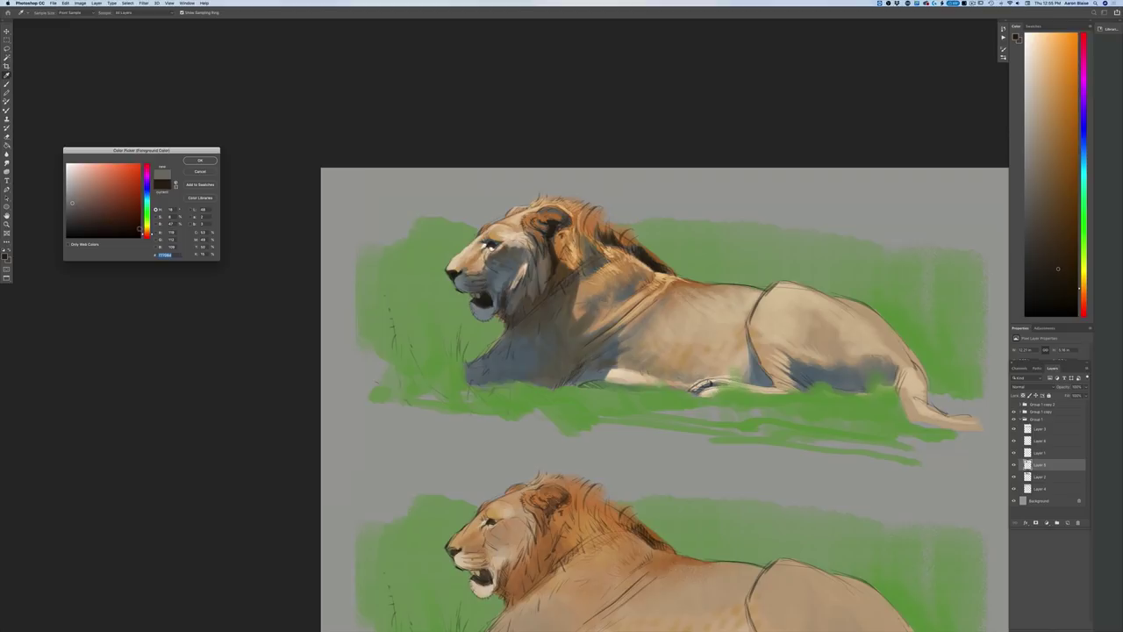
pyautogui.moveTo(146, 234); pyautogui.dragTo(147, 232)
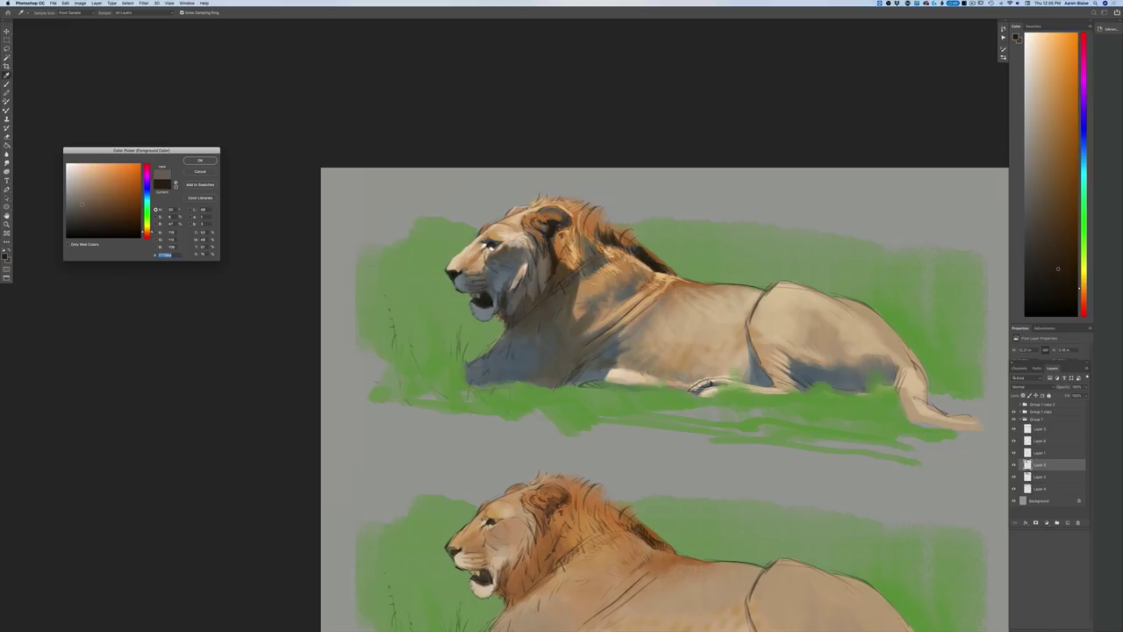
pyautogui.click(200, 160)
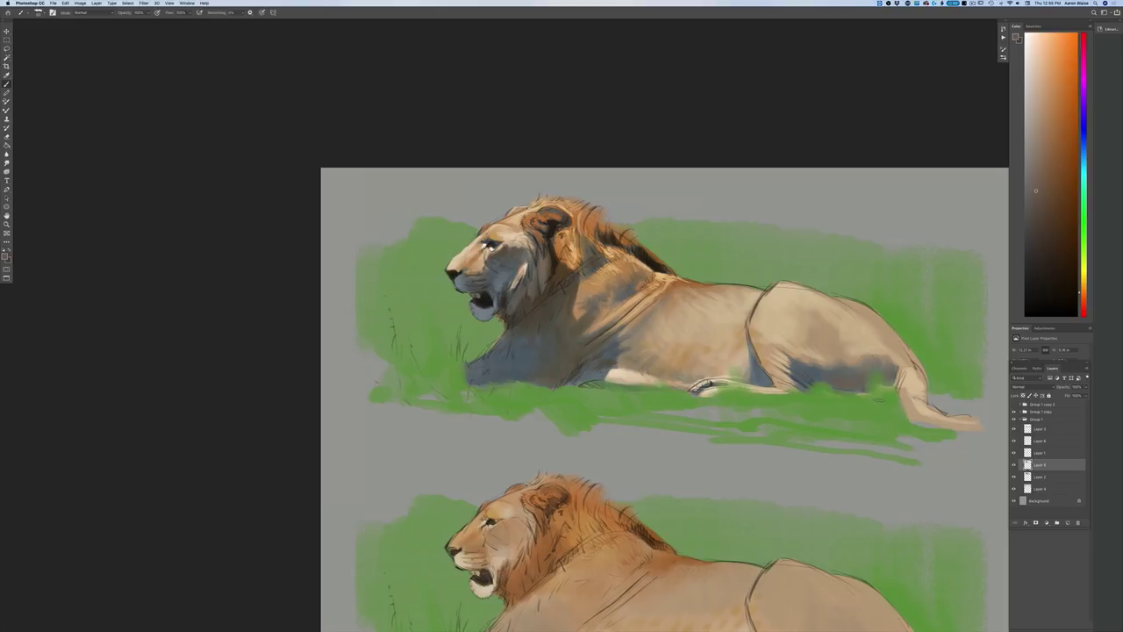
pyautogui.click(5, 258)
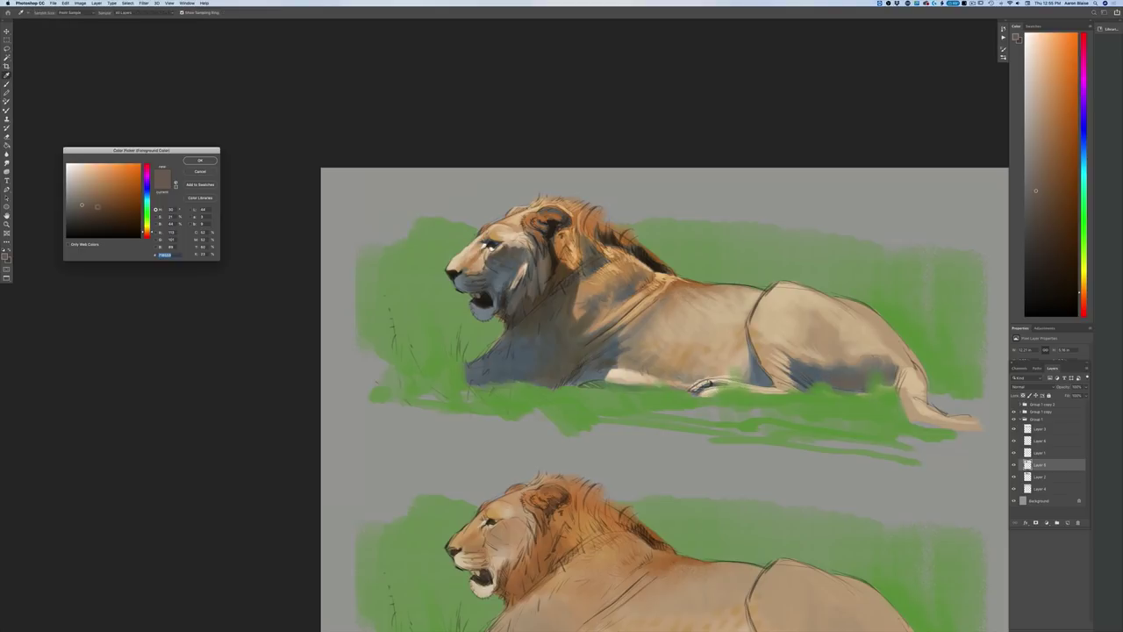
pyautogui.press('Return')
pyautogui.moveTo(831, 376)
pyautogui.mouseDown()
pyautogui.moveTo(816, 376)
pyautogui.moveTo(825, 364)
pyautogui.moveTo(842, 387)
pyautogui.mouseUp()
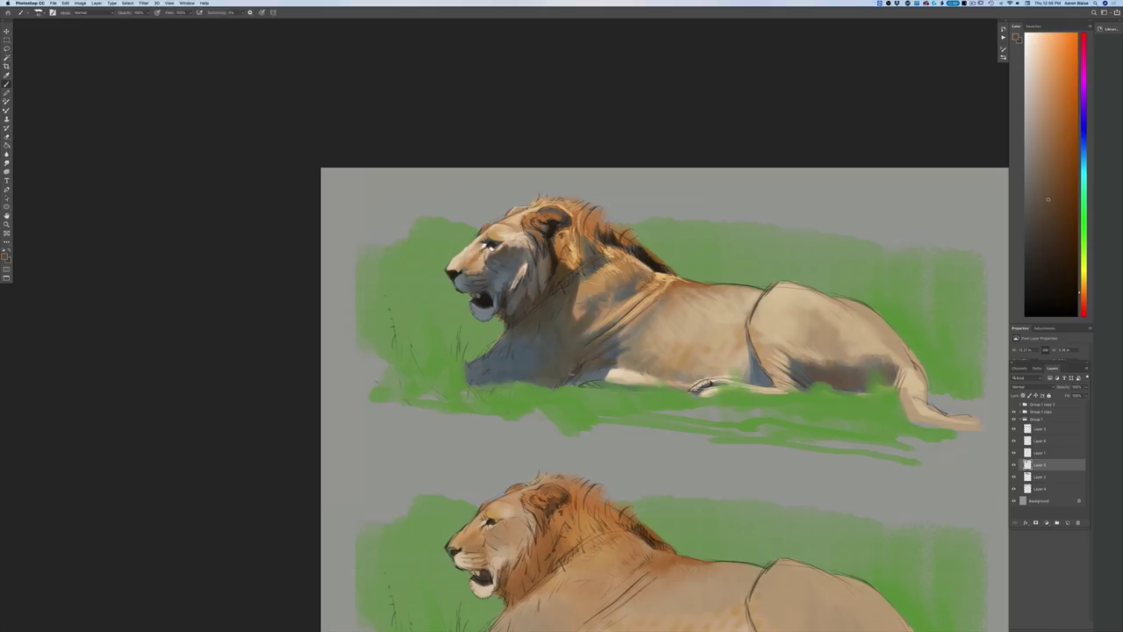
# Step: Examine the upper lion's warmed shadows from afar and up close against the unshaded lower lion
pyautogui.press('super+minus')
pyautogui.press('super+minus')
pyautogui.press('super+equal')
pyautogui.press('super+equal')
pyautogui.press('super+equal')
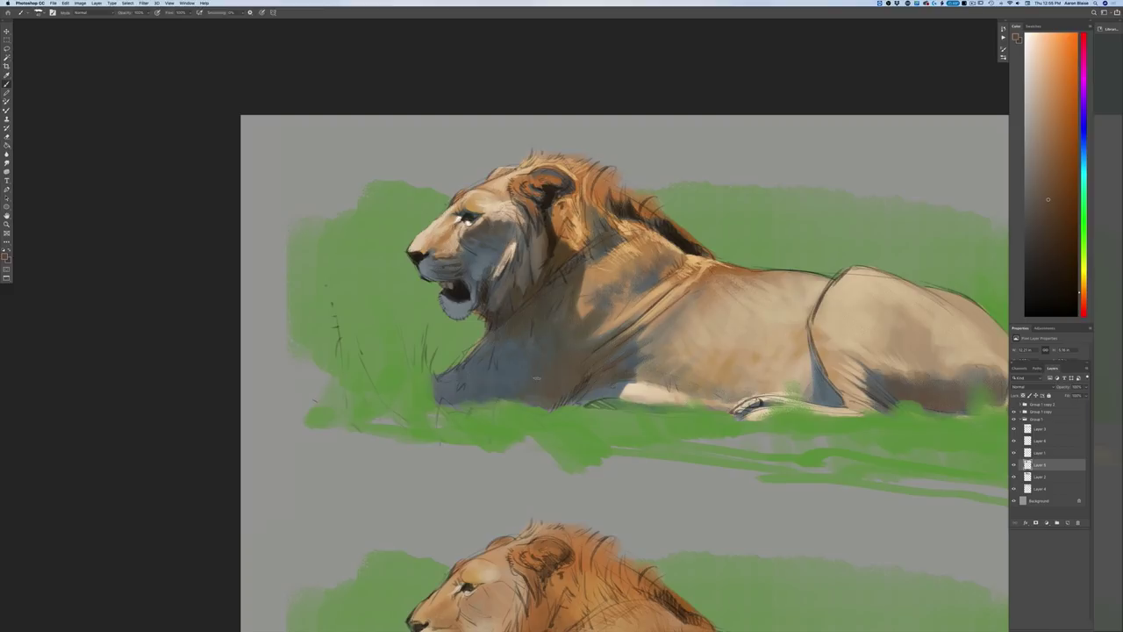
pyautogui.scroll(-5, 537, 379)
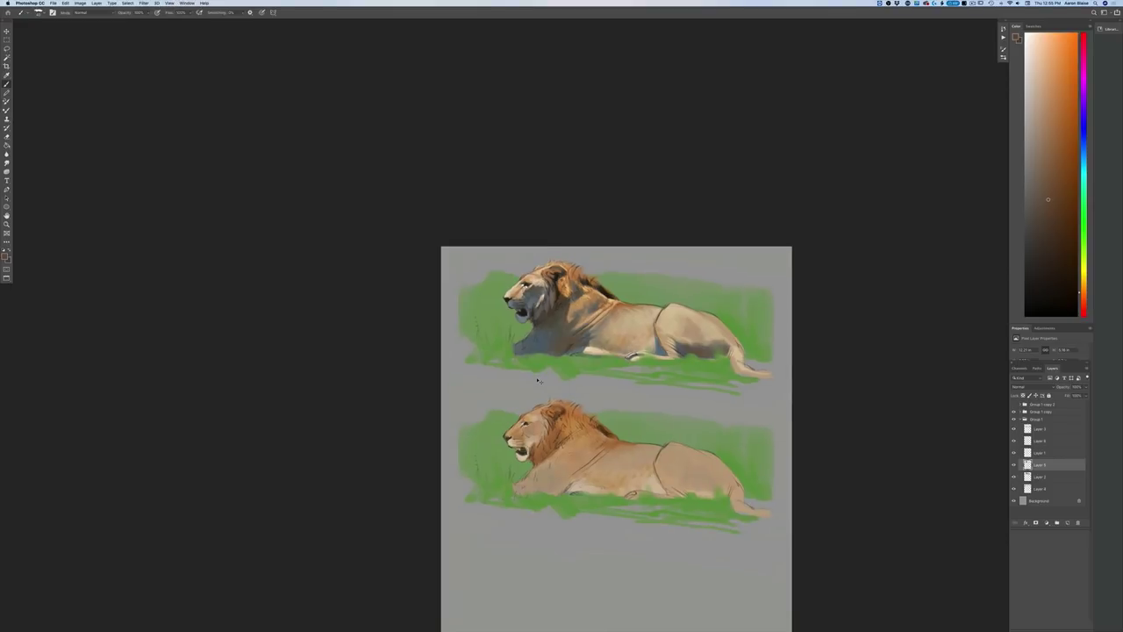
pyautogui.scroll(5, 537, 379)
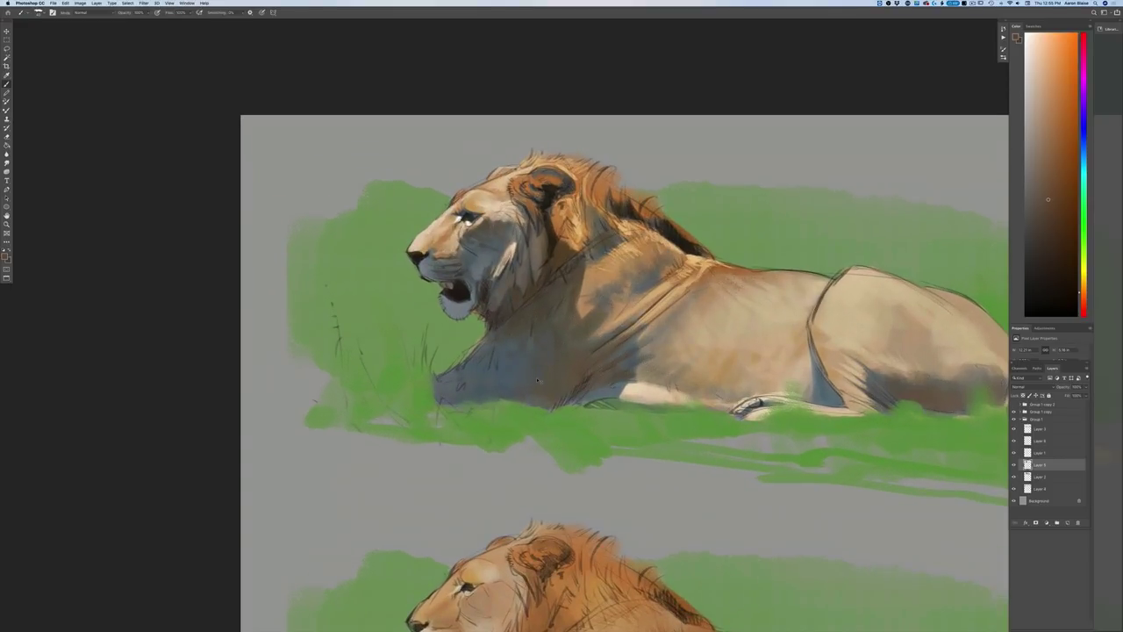
pyautogui.scroll(-2, 537, 379)
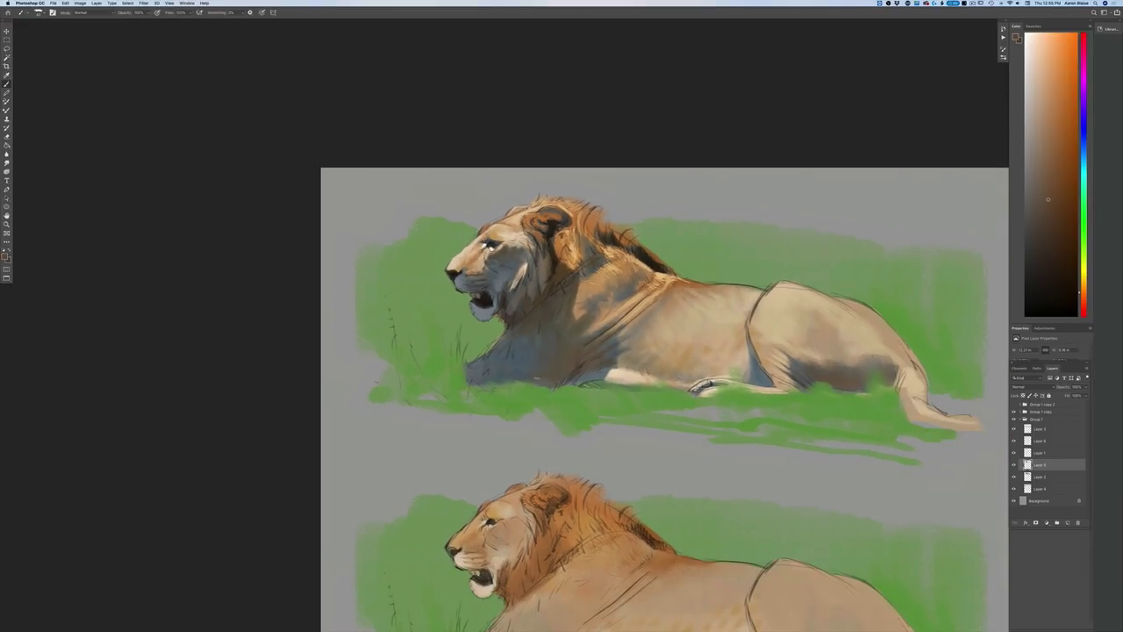
# Step: Pick a light yellow-green and paint sunlit vertical grass strokes in front of the upper lion's face and chest
pyautogui.click(6, 256)
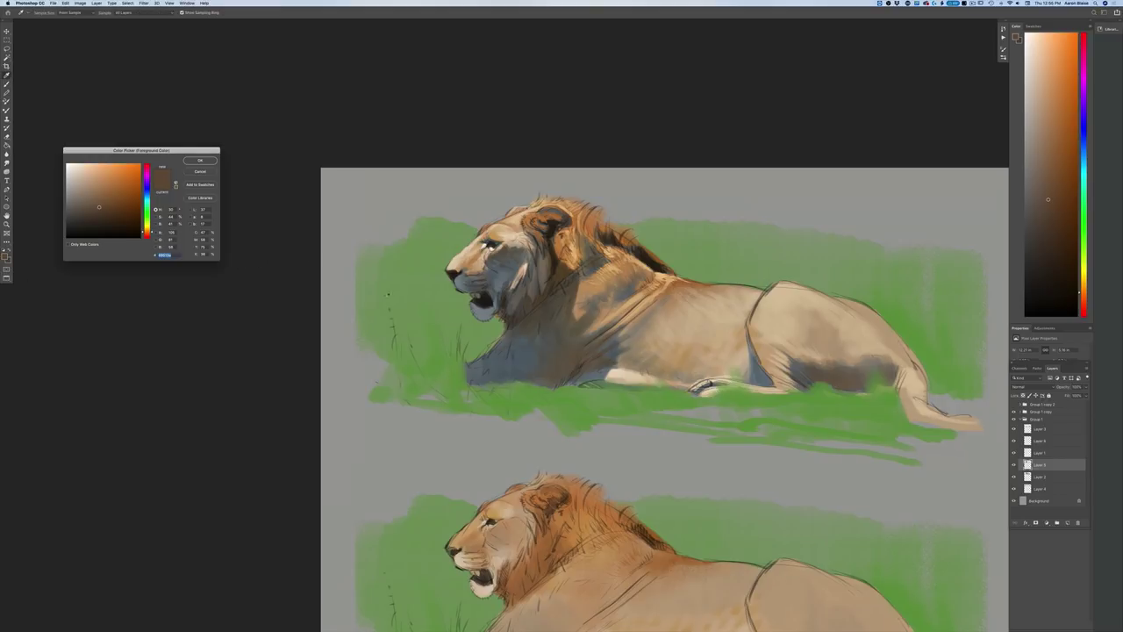
pyautogui.click(482, 333)
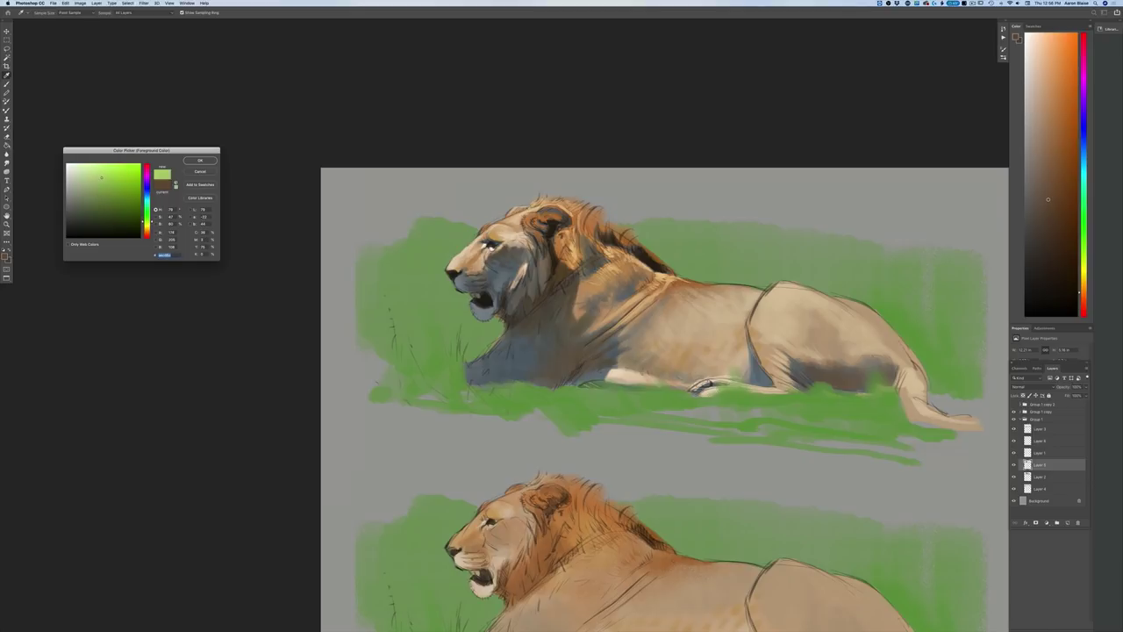
pyautogui.press('Return')
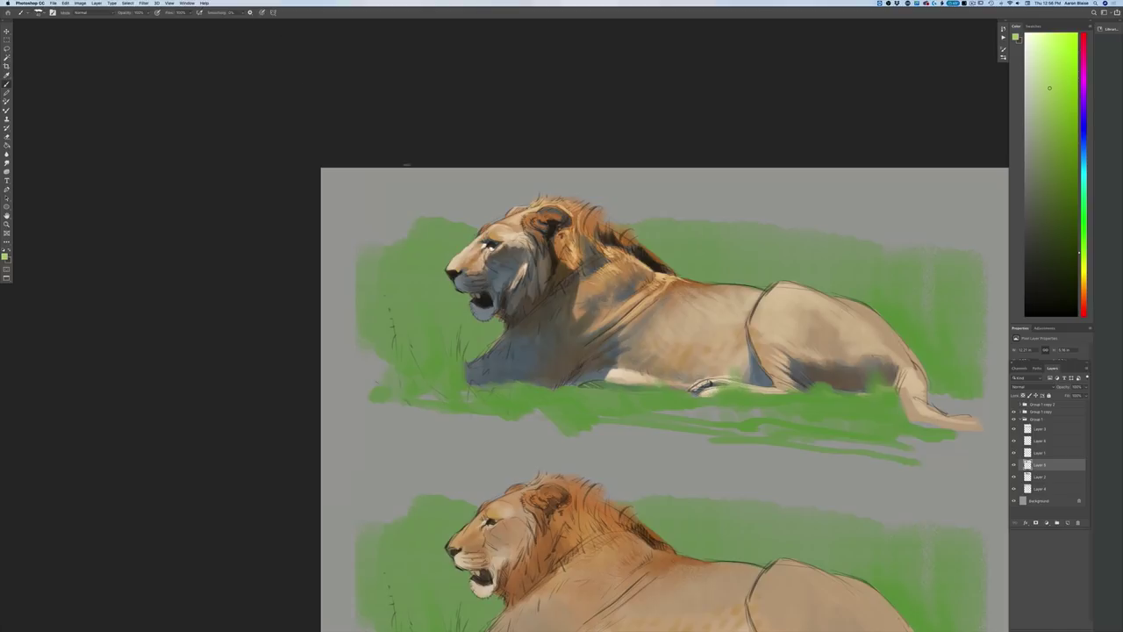
pyautogui.moveTo(502, 325)
pyautogui.mouseDown()
pyautogui.moveTo(495, 337)
pyautogui.moveTo(497, 324)
pyautogui.moveTo(474, 321)
pyautogui.moveTo(450, 283)
pyautogui.moveTo(461, 322)
pyautogui.moveTo(492, 338)
pyautogui.moveTo(477, 333)
pyautogui.moveTo(479, 356)
pyautogui.moveTo(465, 321)
pyautogui.moveTo(452, 331)
pyautogui.moveTo(447, 289)
pyautogui.moveTo(428, 316)
pyautogui.moveTo(437, 283)
pyautogui.moveTo(416, 333)
pyautogui.moveTo(428, 302)
pyautogui.moveTo(405, 324)
pyautogui.moveTo(373, 294)
pyautogui.moveTo(444, 280)
pyautogui.moveTo(435, 265)
pyautogui.moveTo(444, 259)
pyautogui.moveTo(433, 280)
pyautogui.moveTo(453, 250)
pyautogui.moveTo(428, 277)
pyautogui.moveTo(425, 255)
pyautogui.moveTo(402, 311)
pyautogui.moveTo(395, 263)
pyautogui.moveTo(356, 269)
pyautogui.moveTo(360, 335)
pyautogui.moveTo(374, 307)
pyautogui.moveTo(363, 282)
pyautogui.mouseUp()
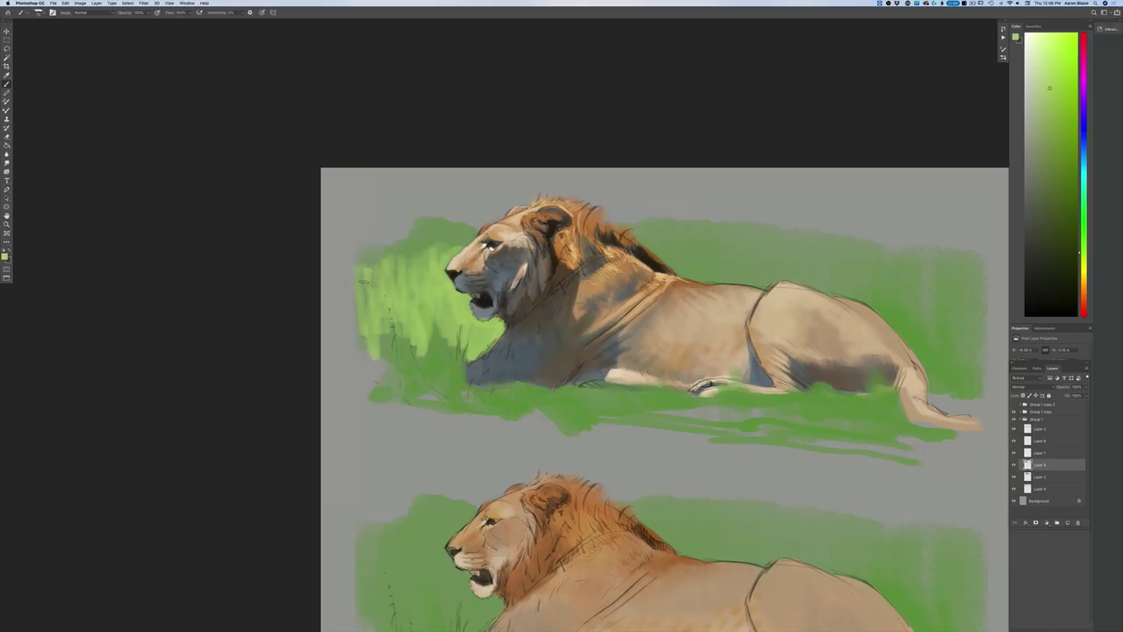
pyautogui.moveTo(426, 337)
pyautogui.mouseDown()
pyautogui.moveTo(420, 346)
pyautogui.moveTo(384, 315)
pyautogui.moveTo(391, 340)
pyautogui.mouseUp()
# Step: Paint light yellow-green sunlit grass behind the upper lion's back, rump and tail
pyautogui.moveTo(667, 267)
pyautogui.mouseDown()
pyautogui.moveTo(713, 257)
pyautogui.moveTo(721, 277)
pyautogui.moveTo(725, 264)
pyautogui.moveTo(750, 261)
pyautogui.moveTo(759, 279)
pyautogui.moveTo(780, 264)
pyautogui.moveTo(732, 247)
pyautogui.mouseUp()
pyautogui.moveTo(721, 267)
pyautogui.mouseDown()
pyautogui.moveTo(719, 244)
pyautogui.moveTo(681, 241)
pyautogui.mouseUp()
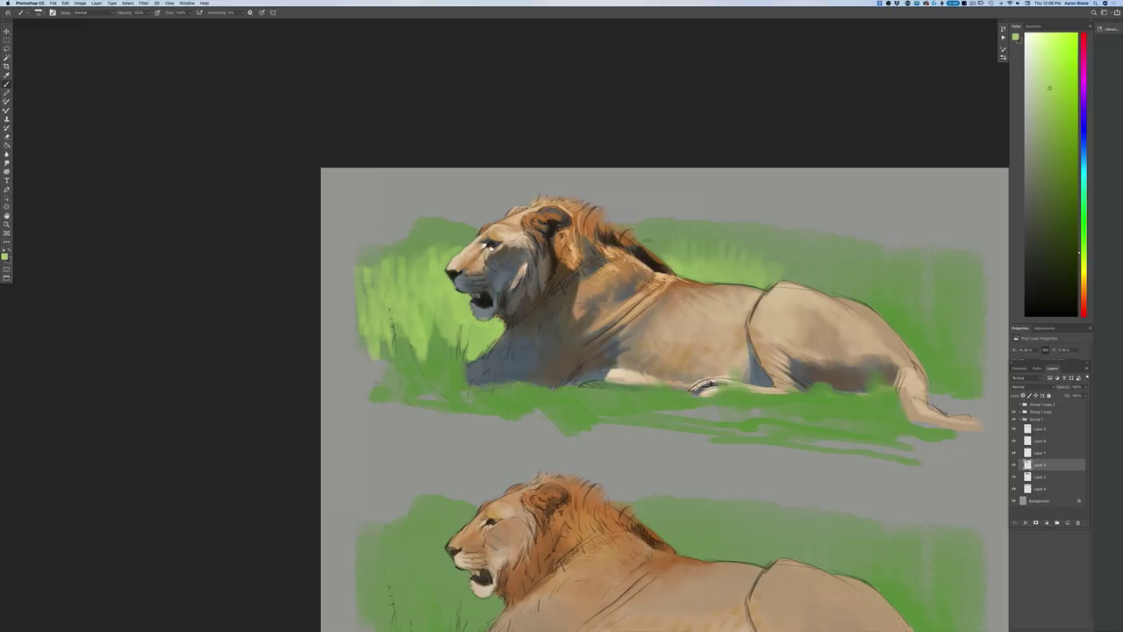
pyautogui.moveTo(782, 270)
pyautogui.mouseDown()
pyautogui.moveTo(793, 279)
pyautogui.moveTo(783, 251)
pyautogui.moveTo(816, 256)
pyautogui.mouseUp()
pyautogui.moveTo(835, 293)
pyautogui.mouseDown()
pyautogui.moveTo(838, 260)
pyautogui.moveTo(849, 264)
pyautogui.mouseUp()
pyautogui.moveTo(874, 307)
pyautogui.mouseDown()
pyautogui.moveTo(872, 268)
pyautogui.moveTo(891, 283)
pyautogui.mouseUp()
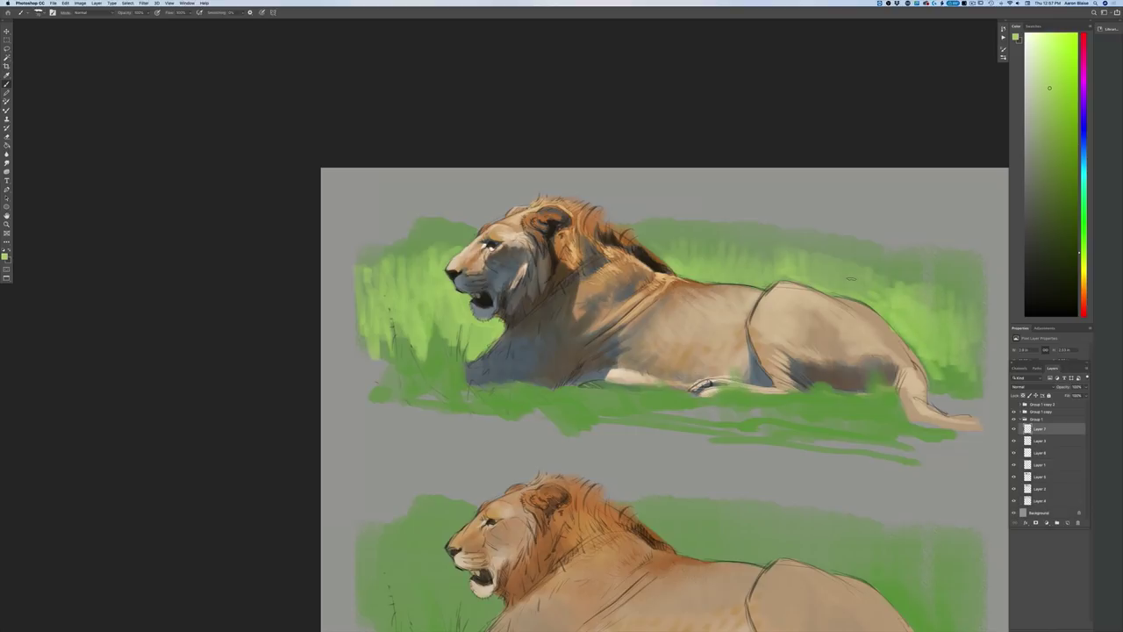
# Step: Use pen pressure for brush size and paint light-green grass blades on the new top layer along the upper lion's hind legs and belly
pyautogui.click(263, 12)
pyautogui.moveTo(834, 412)
pyautogui.mouseDown()
pyautogui.moveTo(806, 400)
pyautogui.moveTo(851, 396)
pyautogui.moveTo(841, 376)
pyautogui.moveTo(833, 386)
pyautogui.mouseUp()
pyautogui.moveTo(897, 425)
pyautogui.mouseDown()
pyautogui.moveTo(892, 375)
pyautogui.moveTo(870, 396)
pyautogui.mouseUp()
pyautogui.moveTo(780, 406); pyautogui.dragTo(769, 396)
pyautogui.moveTo(698, 402); pyautogui.dragTo(525, 387)
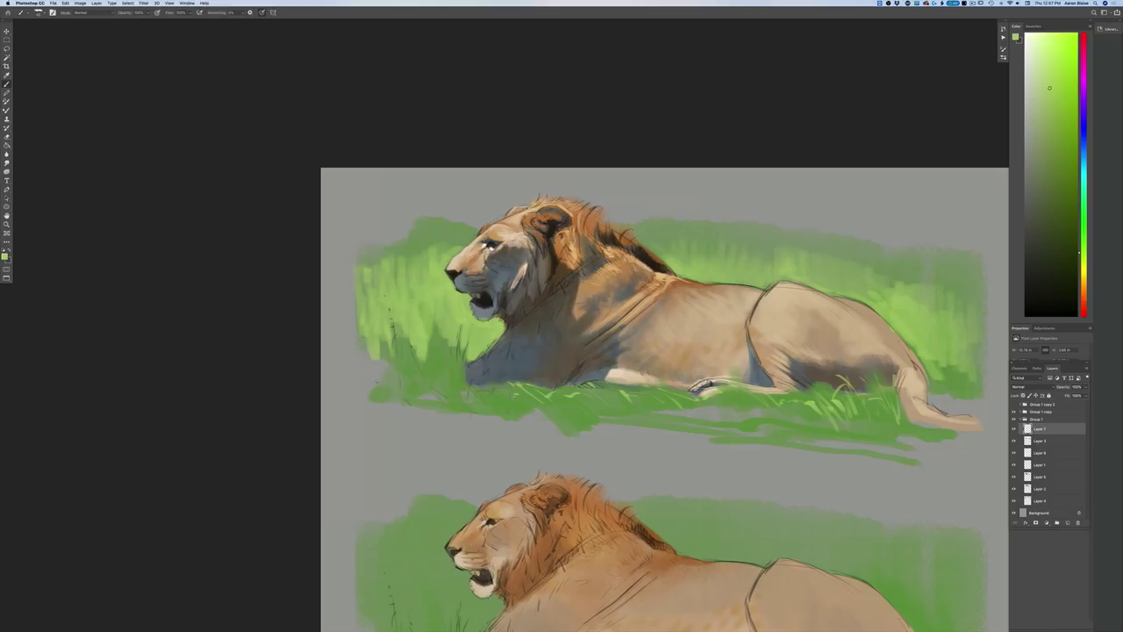
# Step: Add light-green grass blades around the upper lion's front legs and the grass ahead of them, and check the painting from afar
pyautogui.moveTo(527, 384)
pyautogui.mouseDown()
pyautogui.moveTo(531, 350)
pyautogui.moveTo(536, 369)
pyautogui.mouseUp()
pyautogui.moveTo(493, 381)
pyautogui.mouseDown()
pyautogui.moveTo(485, 361)
pyautogui.moveTo(455, 369)
pyautogui.mouseUp()
pyautogui.moveTo(465, 404)
pyautogui.mouseDown()
pyautogui.moveTo(410, 376)
pyautogui.moveTo(368, 386)
pyautogui.moveTo(379, 393)
pyautogui.mouseUp()
pyautogui.press('super+minus')
pyautogui.press('super+minus')
pyautogui.press('super+minus')
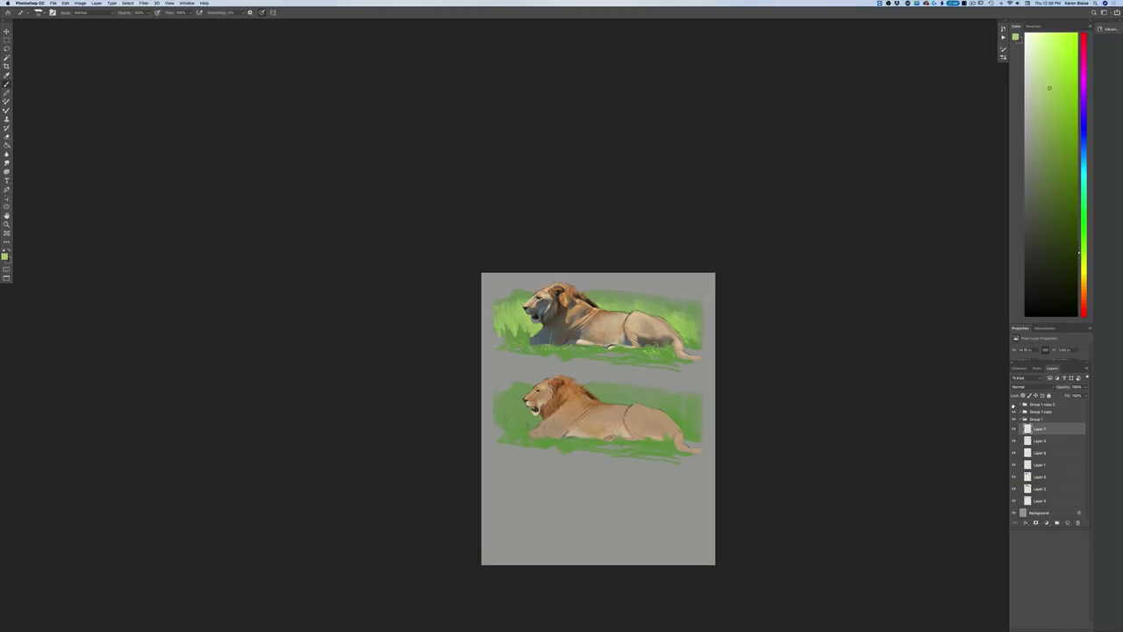
# Step: Show the hidden third lion copy at the bottom of the canvas and view the upper two lions up close
pyautogui.click(1013, 409)
pyautogui.click(1014, 408)
pyautogui.click(1013, 409)
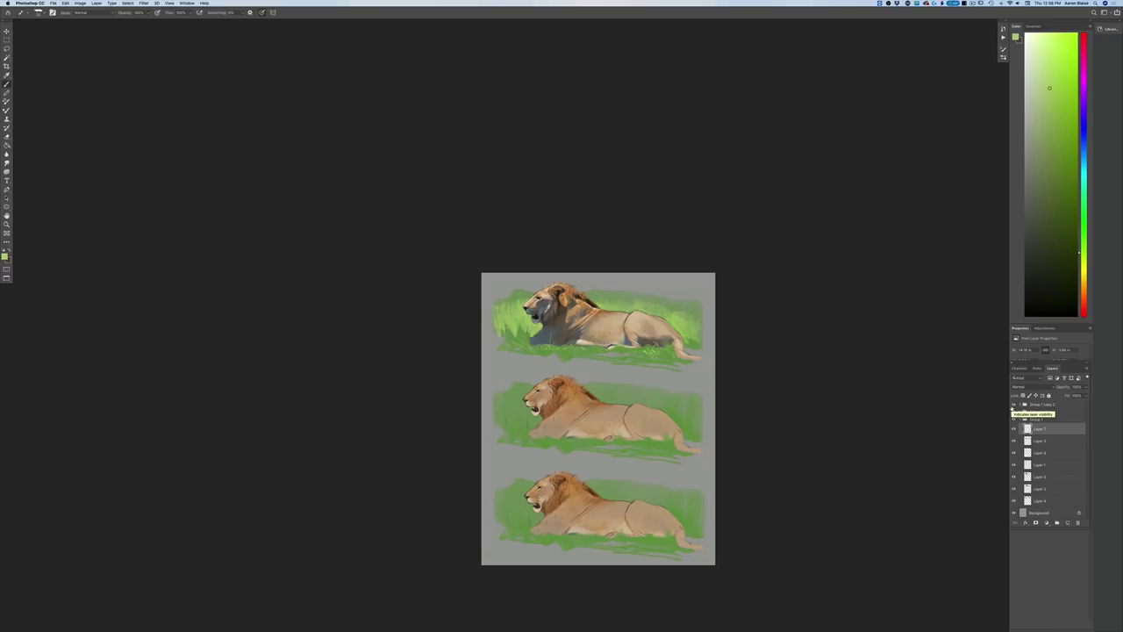
pyautogui.press('super+equal')
pyautogui.press('super+equal')
pyautogui.press('super+equal')
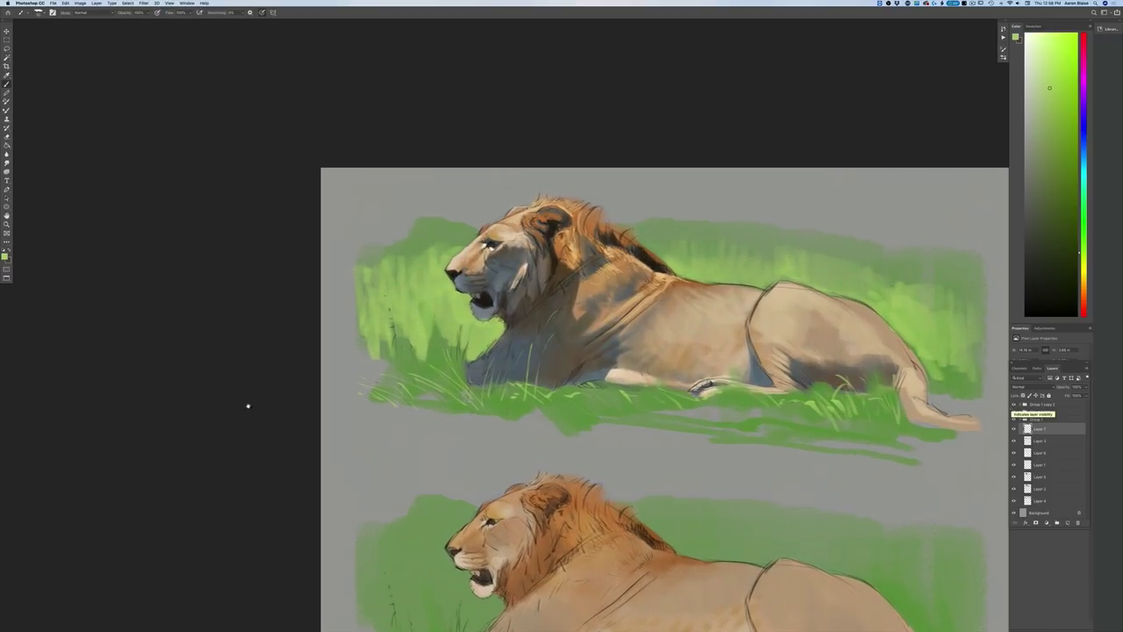
pyautogui.moveTo(248, 405); pyautogui.dragTo(158, 234)
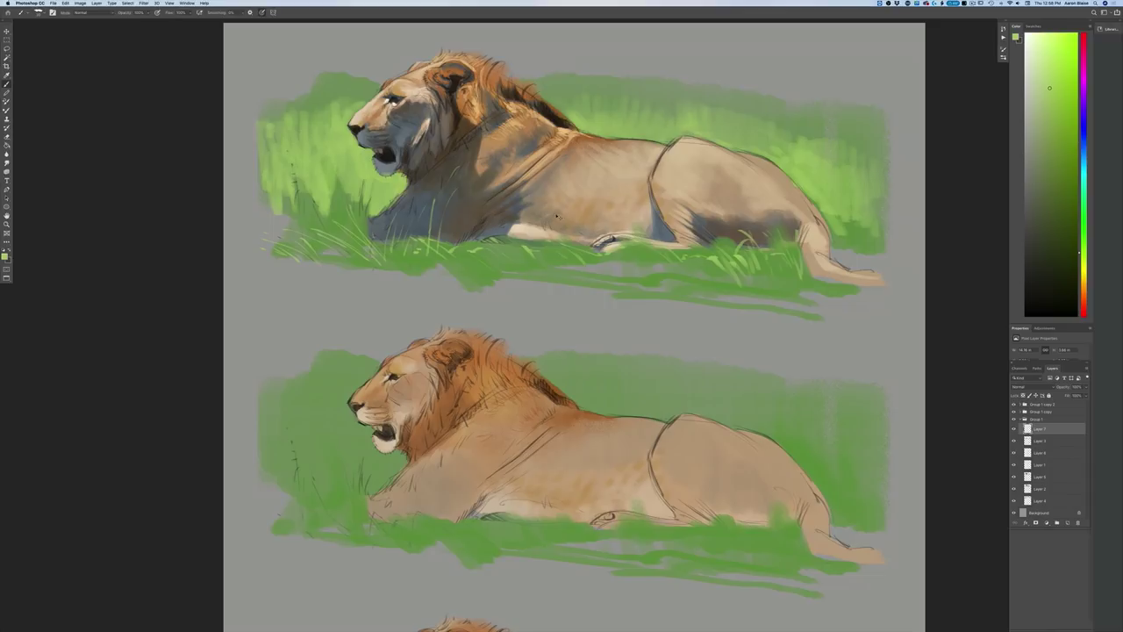
# Step: Sample a light tan from the upper lion's face as the foreground colour
pyautogui.press('super+minus')
pyautogui.press('super+minus')
pyautogui.press('super+equal')
pyautogui.press('super+equal')
pyautogui.click(5, 256)
pyautogui.click(373, 121)
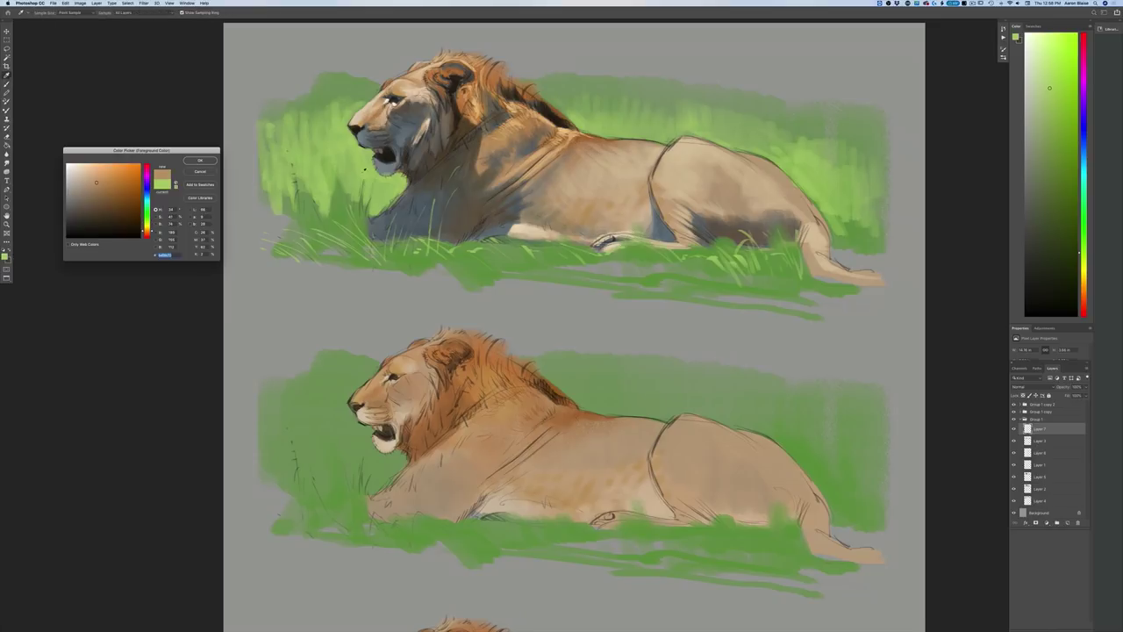
pyautogui.press('Return')
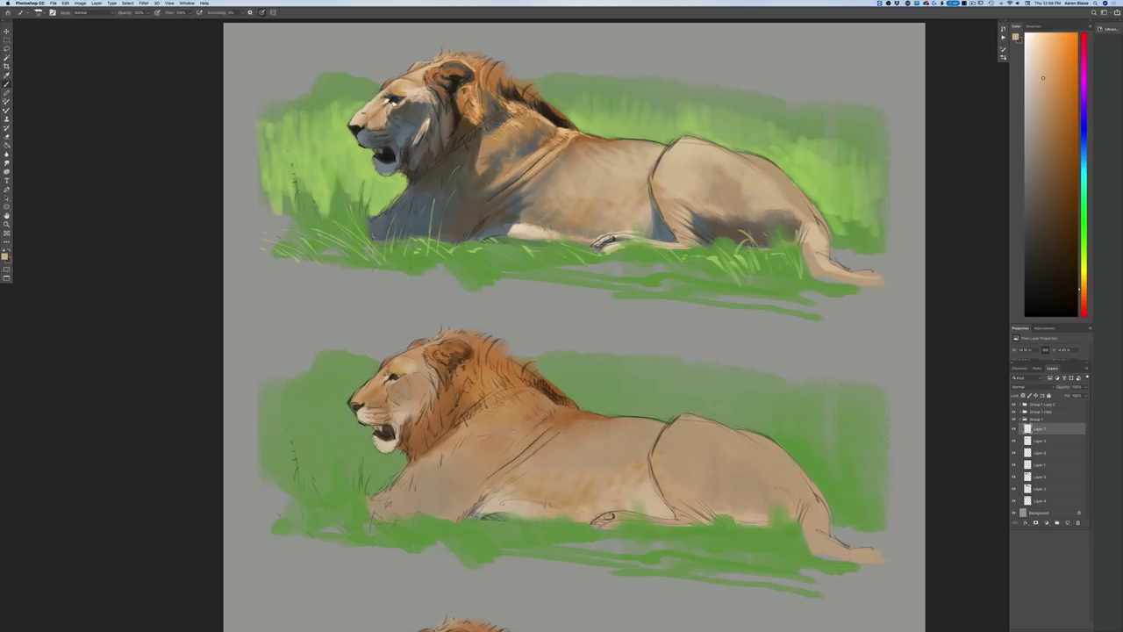
# Step: Sample the blue-grey shadow colour from the middle lion and paint a cool shadow over its back and flank
pyautogui.press('super+minus')
pyautogui.press('super+minus')
pyautogui.press('super+minus')
pyautogui.press('super+equal')
pyautogui.press('super+plus')
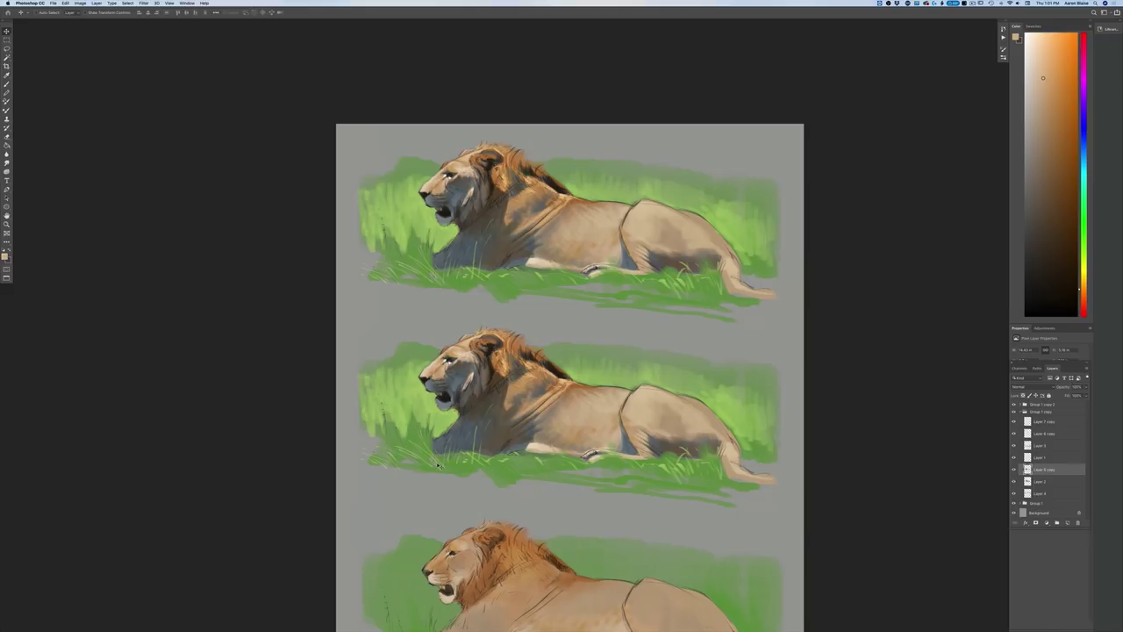
pyautogui.press('super+equal')
pyautogui.scroll(-5, 436, 462)
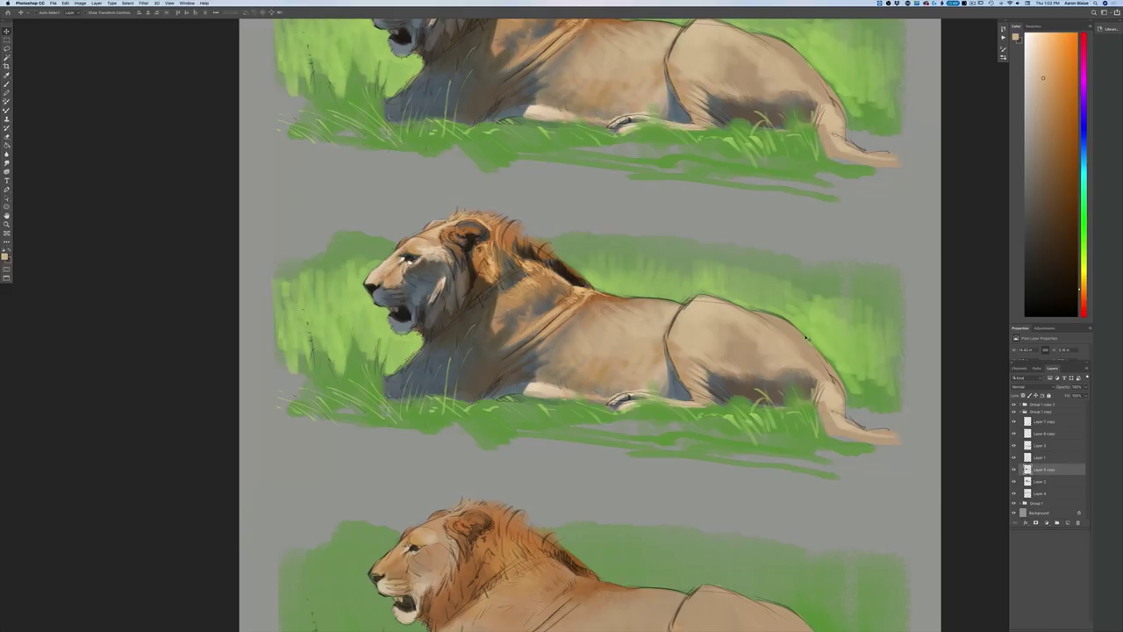
pyautogui.click(6, 257)
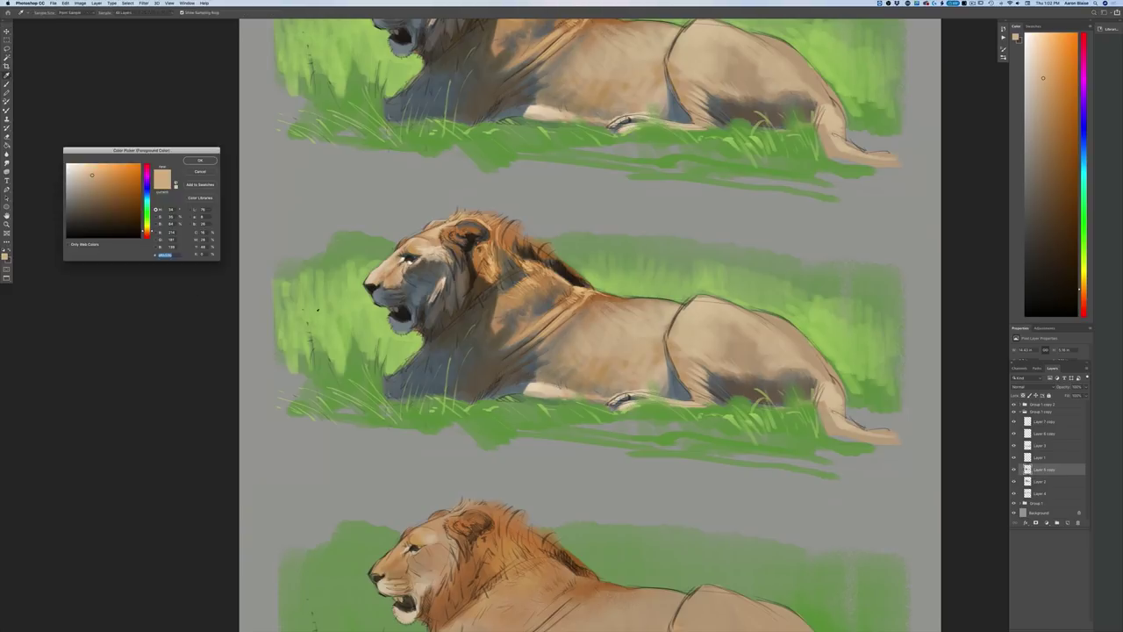
pyautogui.click(680, 388)
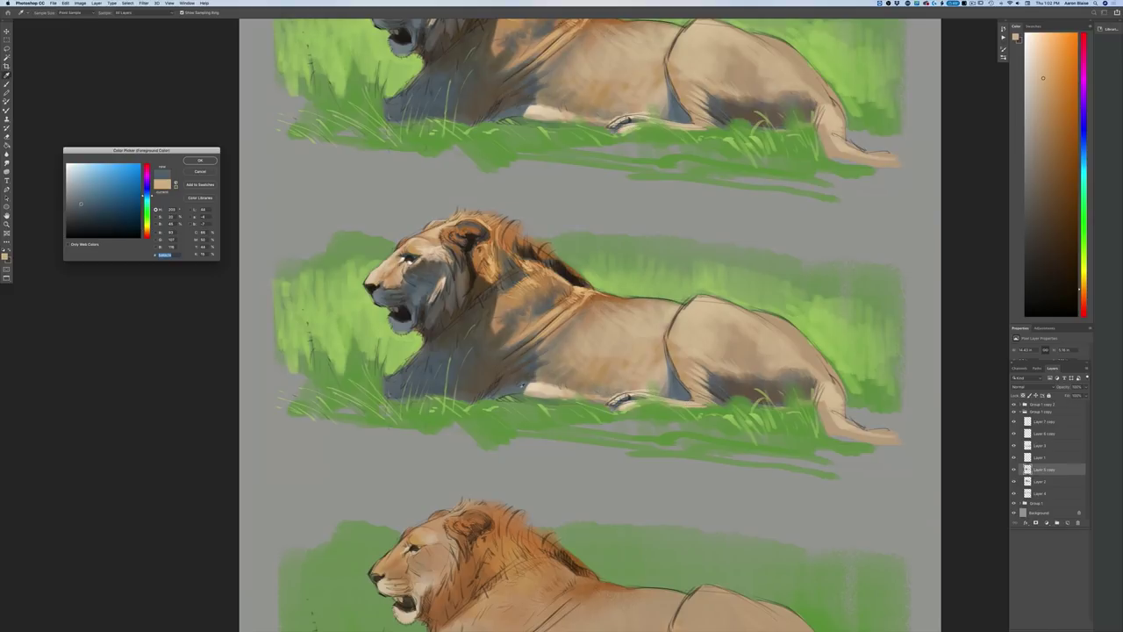
pyautogui.click(203, 162)
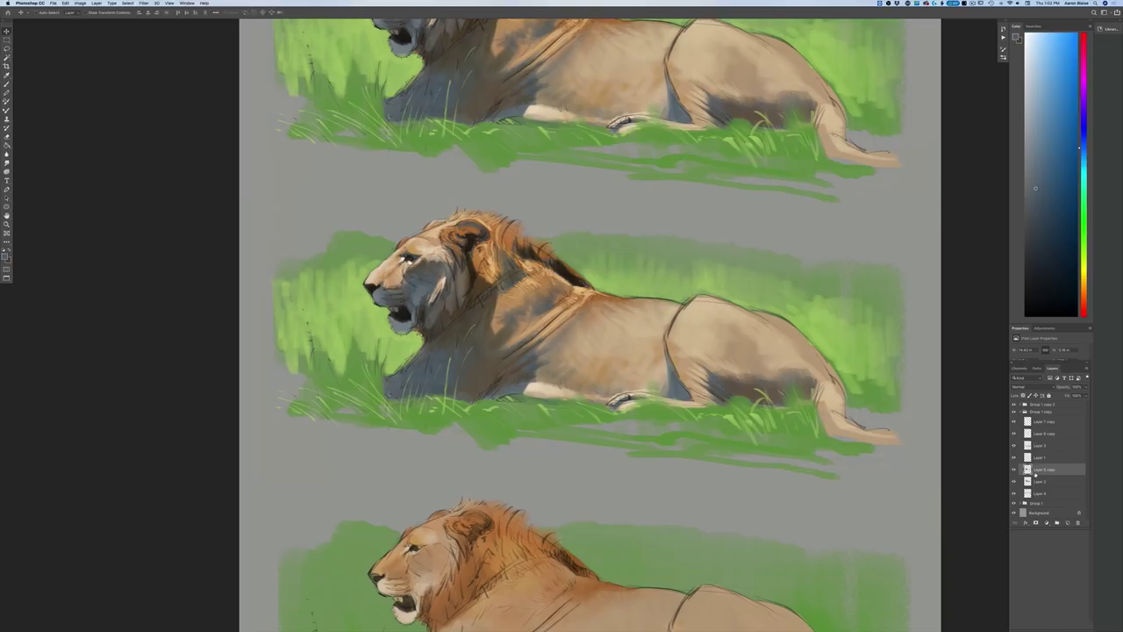
pyautogui.press('b')
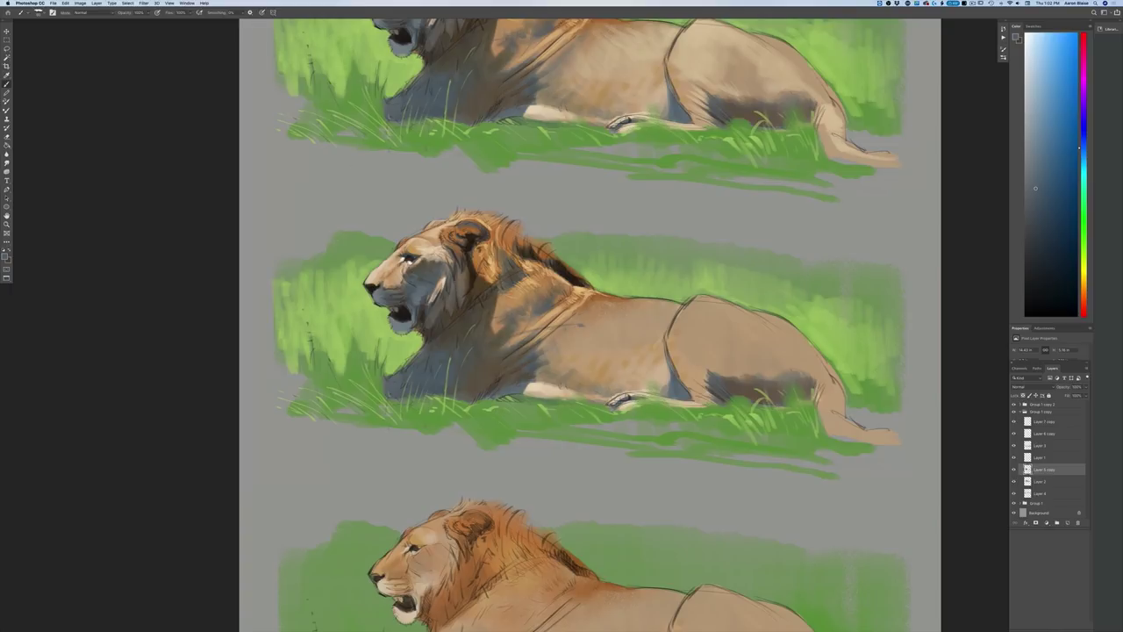
pyautogui.moveTo(576, 324)
pyautogui.mouseDown()
pyautogui.moveTo(588, 333)
pyautogui.moveTo(614, 317)
pyautogui.moveTo(610, 305)
pyautogui.moveTo(672, 300)
pyautogui.moveTo(663, 322)
pyautogui.moveTo(658, 309)
pyautogui.moveTo(643, 325)
pyautogui.moveTo(612, 318)
pyautogui.moveTo(656, 331)
pyautogui.moveTo(637, 336)
pyautogui.moveTo(661, 329)
pyautogui.moveTo(628, 335)
pyautogui.moveTo(643, 309)
pyautogui.moveTo(632, 310)
pyautogui.mouseUp()
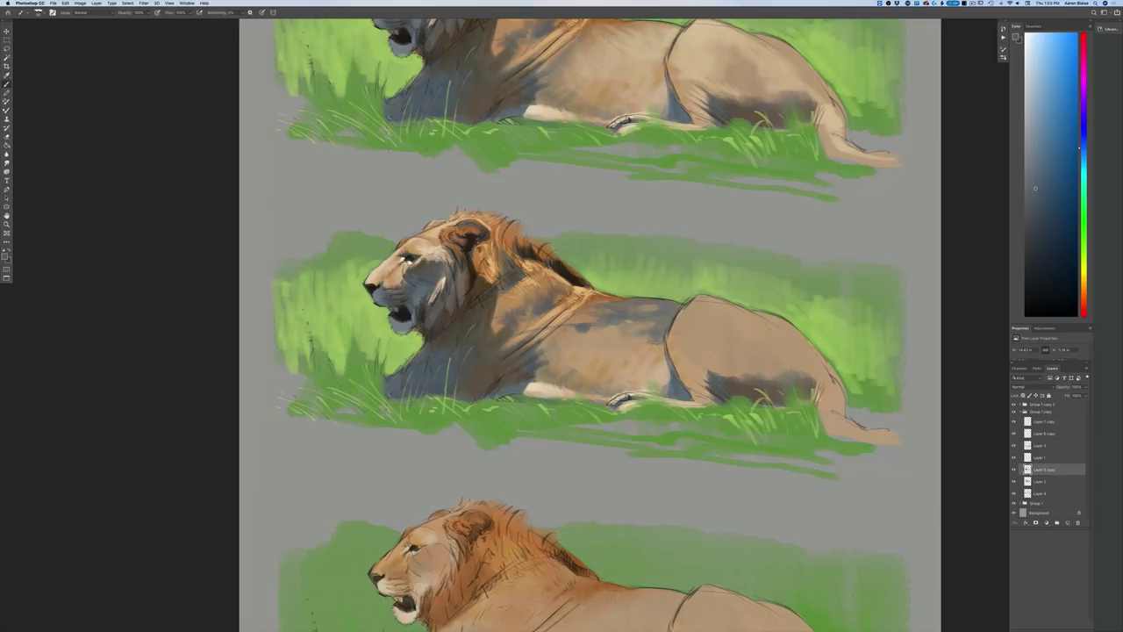
pyautogui.moveTo(621, 335); pyautogui.dragTo(664, 387)
# Step: Choose a slightly lighter blue-grey and extend the cool shadow over the middle lion's belly, flank and the front of its thigh
pyautogui.click(7, 253)
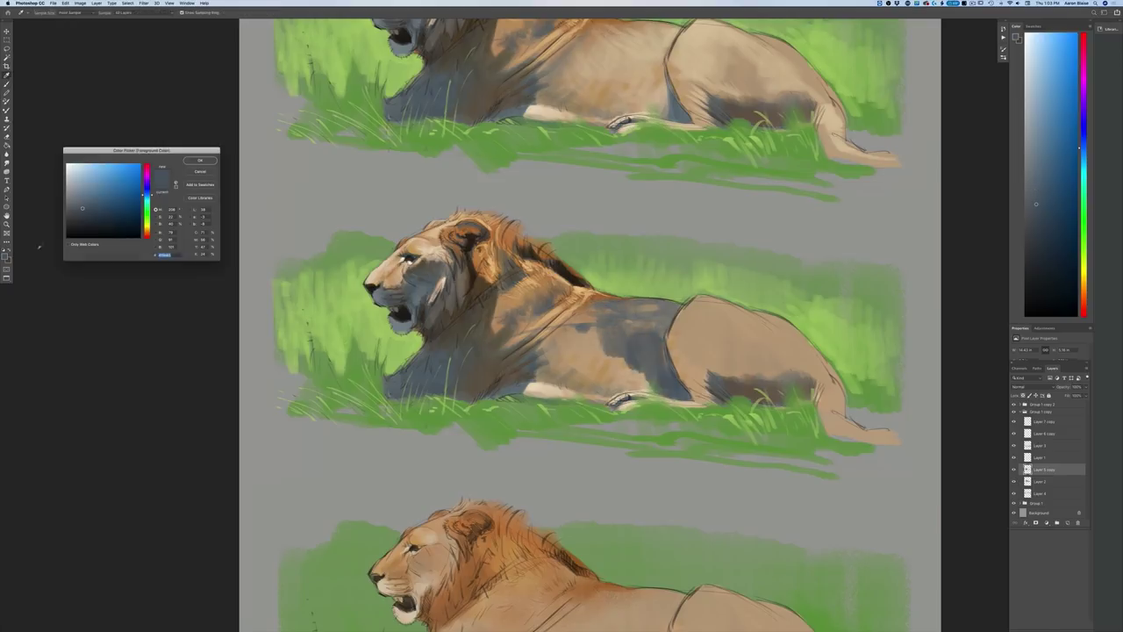
pyautogui.click(83, 201)
pyautogui.click(198, 161)
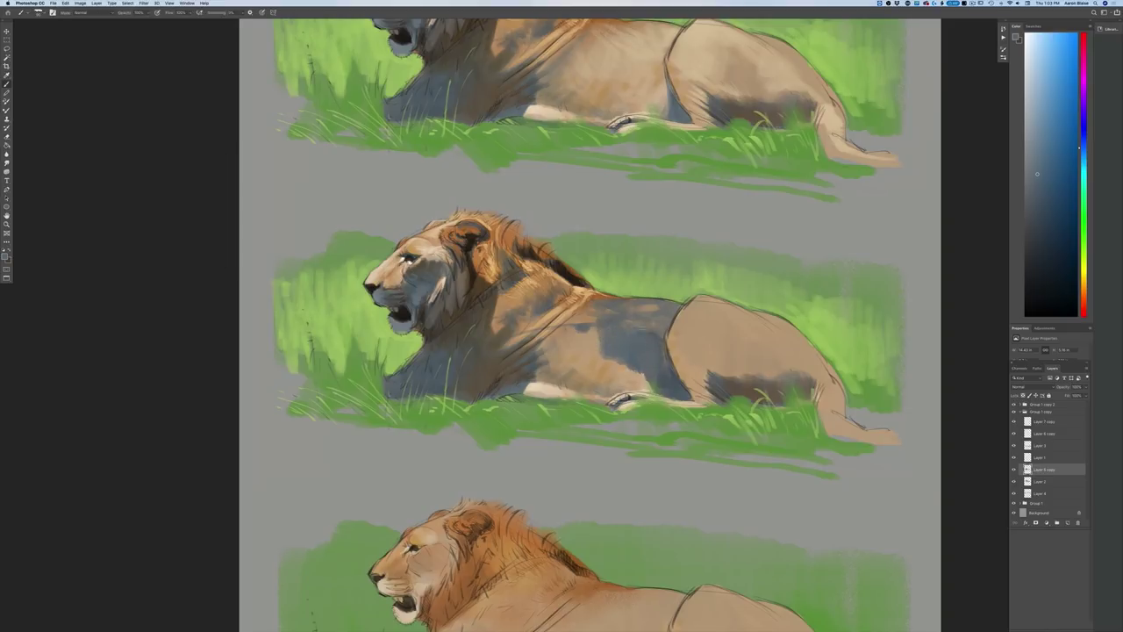
pyautogui.moveTo(639, 376)
pyautogui.mouseDown()
pyautogui.moveTo(588, 344)
pyautogui.moveTo(576, 347)
pyautogui.moveTo(602, 382)
pyautogui.moveTo(639, 392)
pyautogui.moveTo(586, 379)
pyautogui.moveTo(536, 391)
pyautogui.moveTo(516, 378)
pyautogui.moveTo(581, 400)
pyautogui.mouseUp()
pyautogui.moveTo(575, 350); pyautogui.dragTo(553, 366)
pyautogui.moveTo(702, 315)
pyautogui.mouseDown()
pyautogui.moveTo(681, 386)
pyautogui.moveTo(701, 400)
pyautogui.mouseUp()
pyautogui.moveTo(720, 360)
pyautogui.mouseDown()
pyautogui.moveTo(708, 402)
pyautogui.moveTo(641, 393)
pyautogui.moveTo(607, 404)
pyautogui.moveTo(697, 405)
pyautogui.mouseUp()
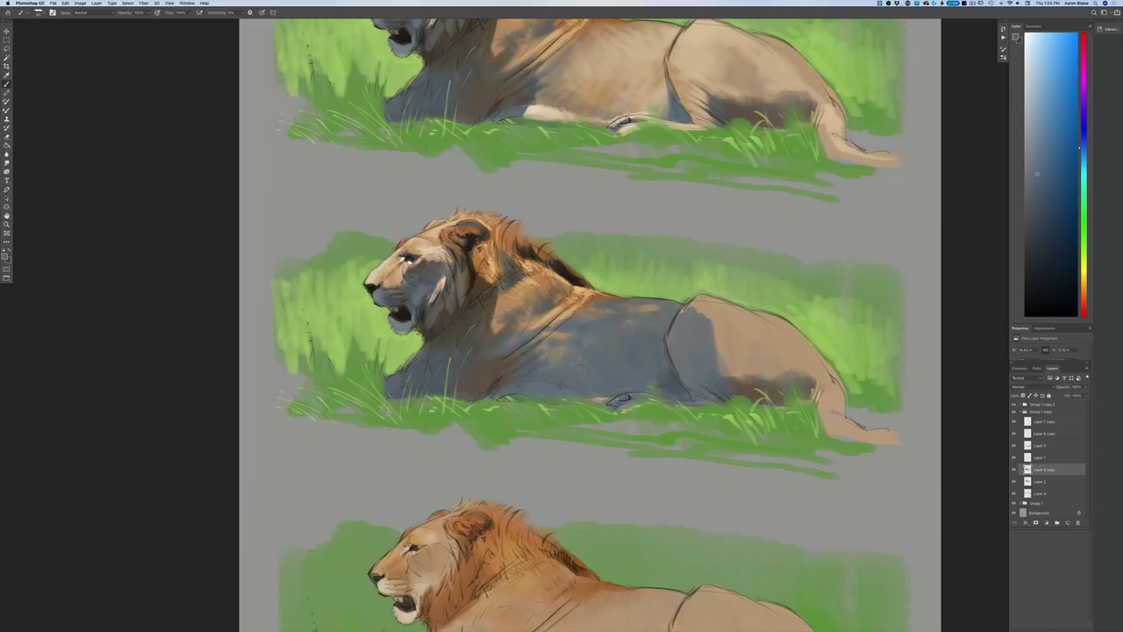
# Step: Cover the middle lion's rump, hind leg and tail with the blue-grey shadow and check the painting from afar
pyautogui.moveTo(714, 302)
pyautogui.mouseDown()
pyautogui.moveTo(835, 421)
pyautogui.moveTo(892, 437)
pyautogui.moveTo(782, 372)
pyautogui.mouseUp()
pyautogui.moveTo(746, 316)
pyautogui.mouseDown()
pyautogui.moveTo(724, 369)
pyautogui.moveTo(706, 347)
pyautogui.moveTo(728, 376)
pyautogui.moveTo(702, 342)
pyautogui.mouseUp()
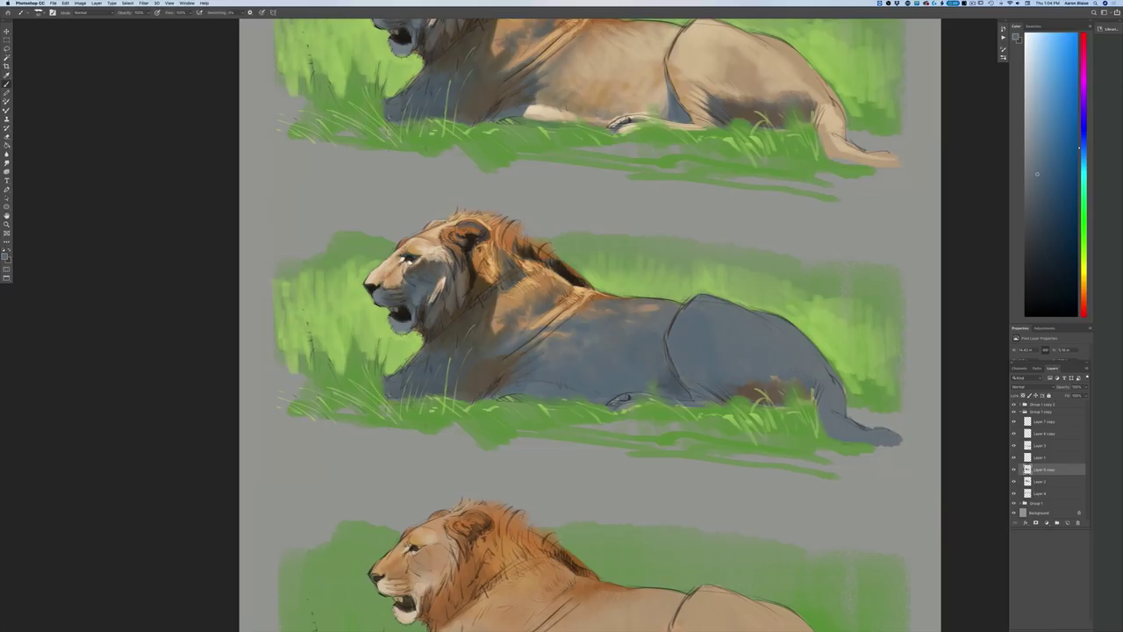
pyautogui.moveTo(740, 389); pyautogui.dragTo(754, 390)
pyautogui.press('super+minus')
pyautogui.press('super+0')
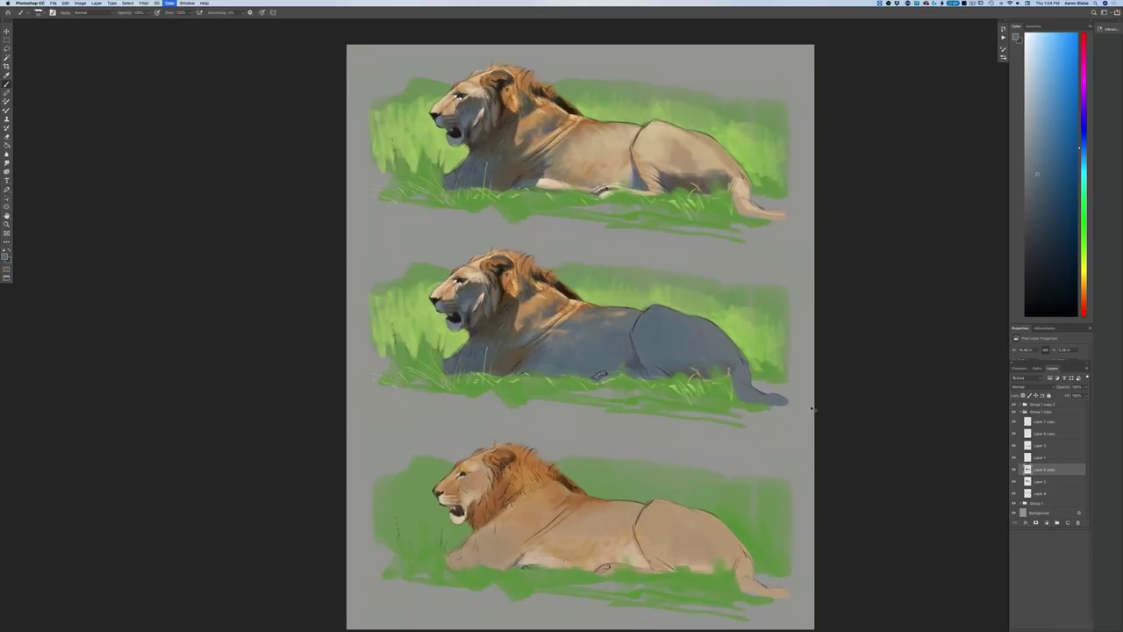
pyautogui.press('super+plus')
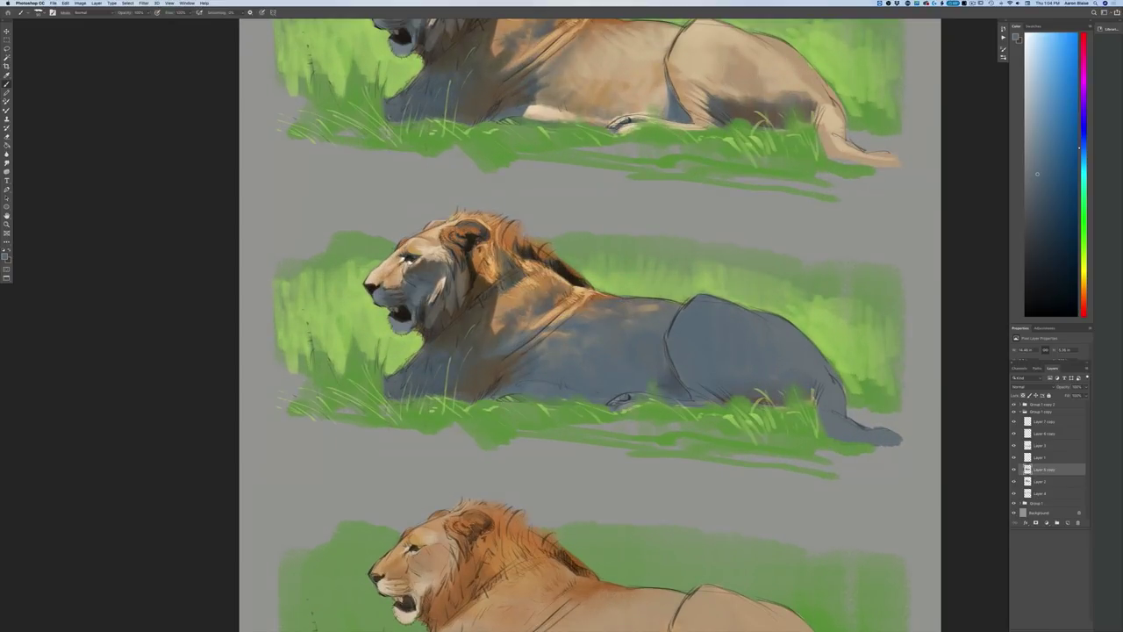
pyautogui.moveTo(644, 307)
pyautogui.mouseDown()
pyautogui.moveTo(657, 312)
pyautogui.moveTo(639, 312)
pyautogui.mouseUp()
# Step: Sample warm browns from the lions' shaded chests and glaze them over the middle lion's lower thigh, back and flank
pyautogui.click(4, 256)
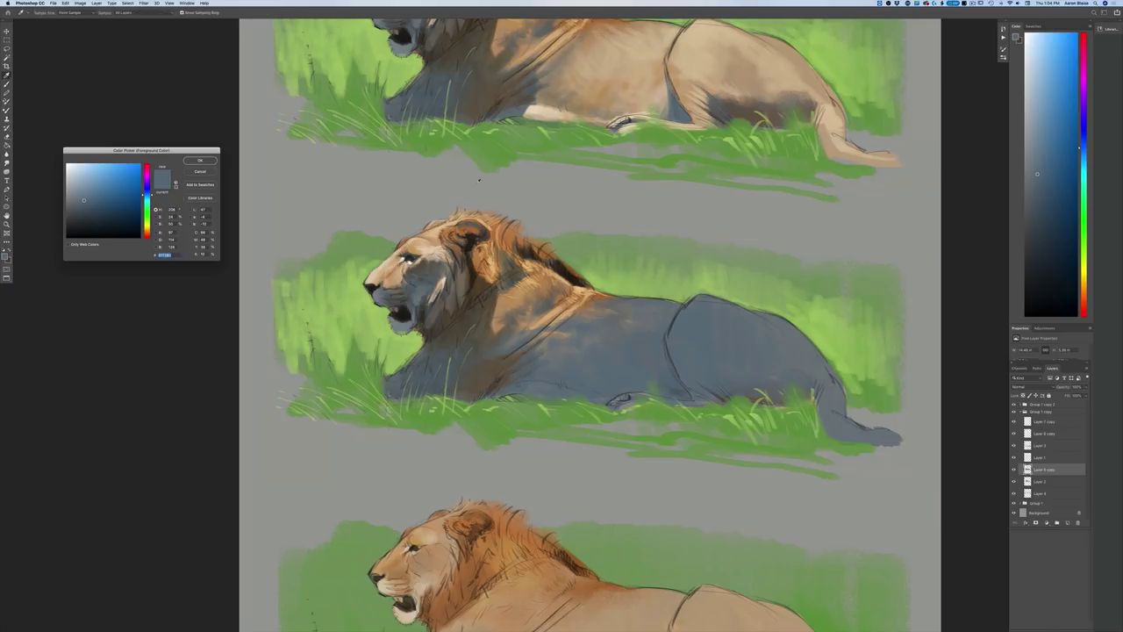
pyautogui.scroll(3, 258, 384)
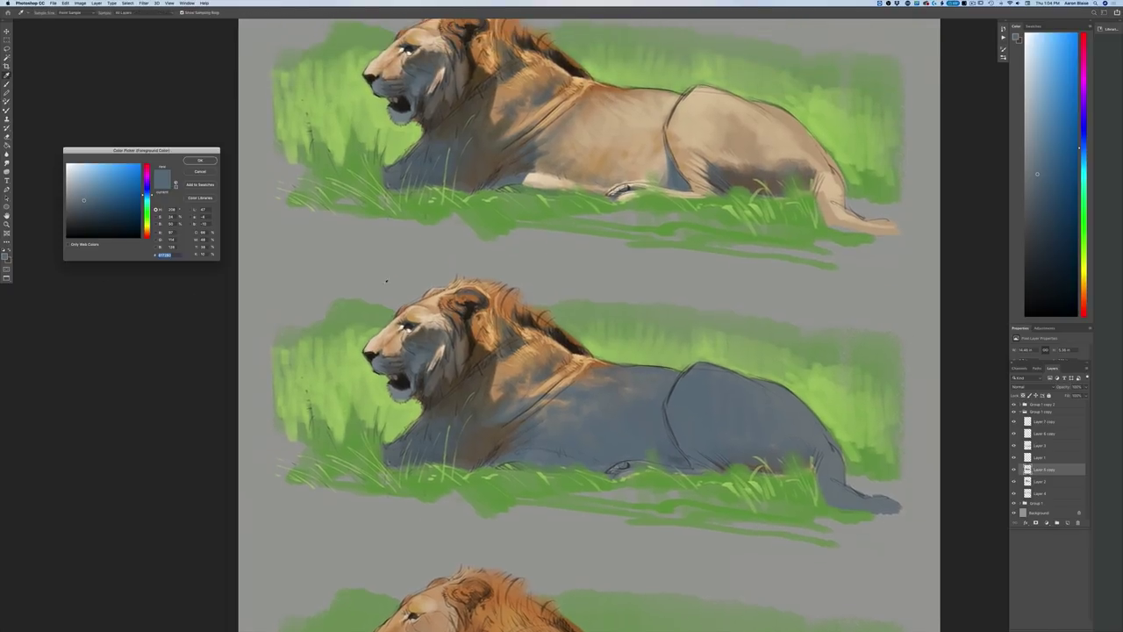
pyautogui.click(482, 156)
pyautogui.press('Return')
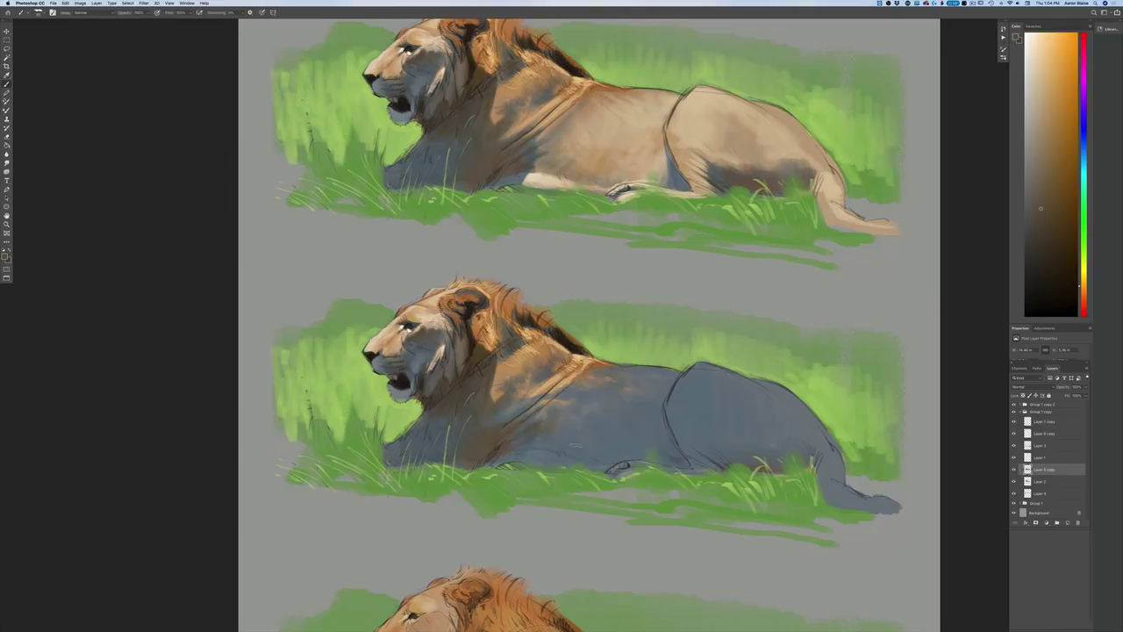
pyautogui.moveTo(725, 443)
pyautogui.mouseDown()
pyautogui.moveTo(723, 458)
pyautogui.moveTo(757, 462)
pyautogui.mouseUp()
pyautogui.click(812, 444)
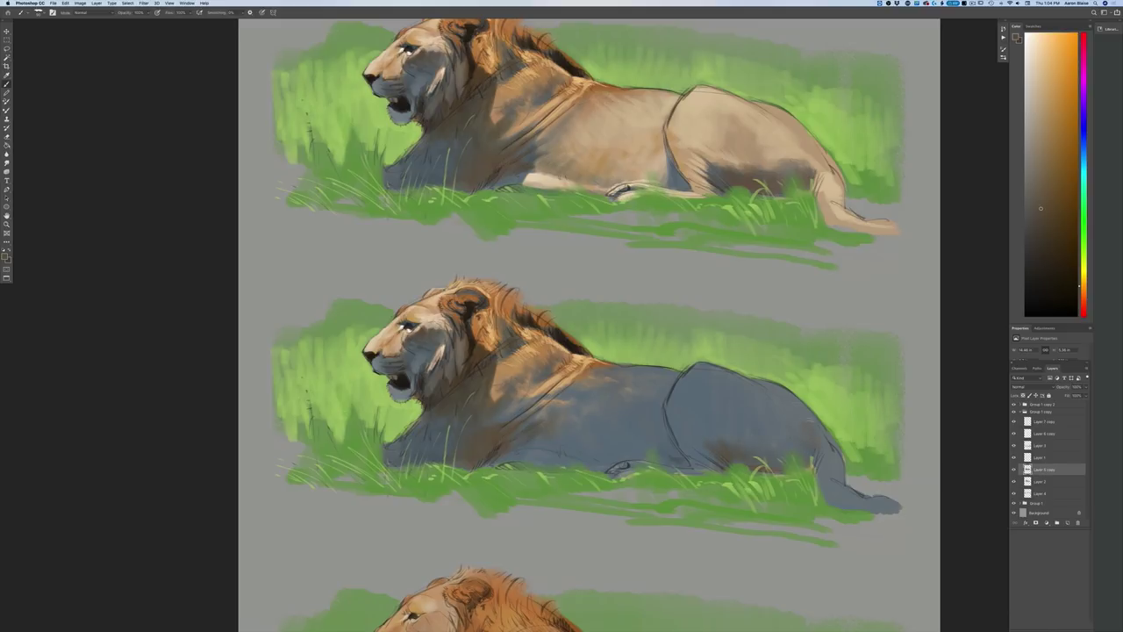
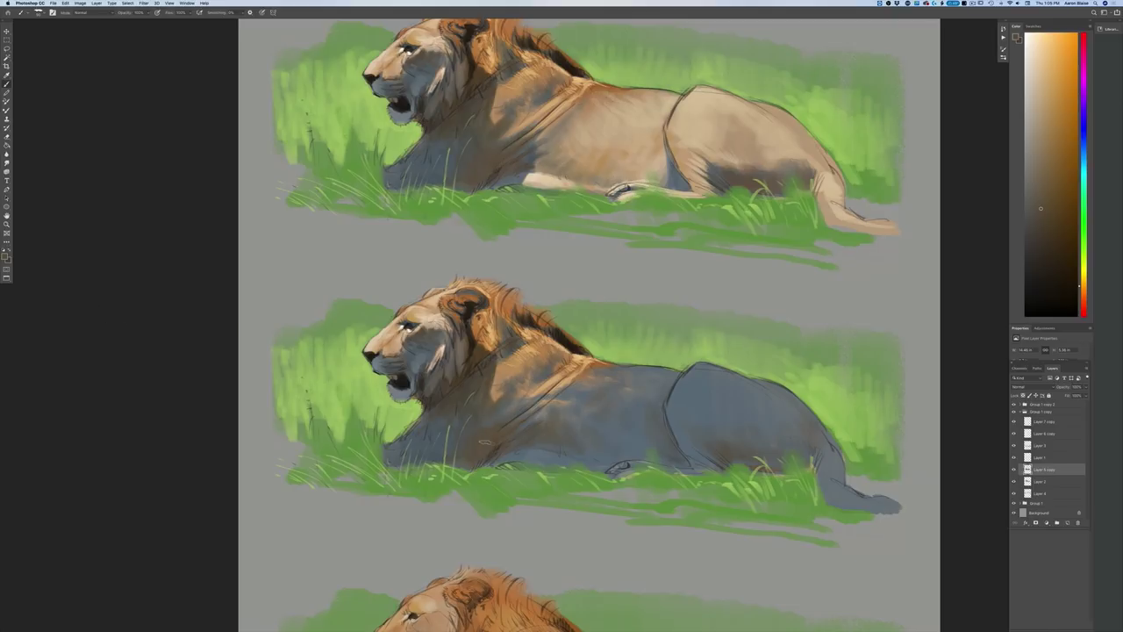
pyautogui.click(5, 257)
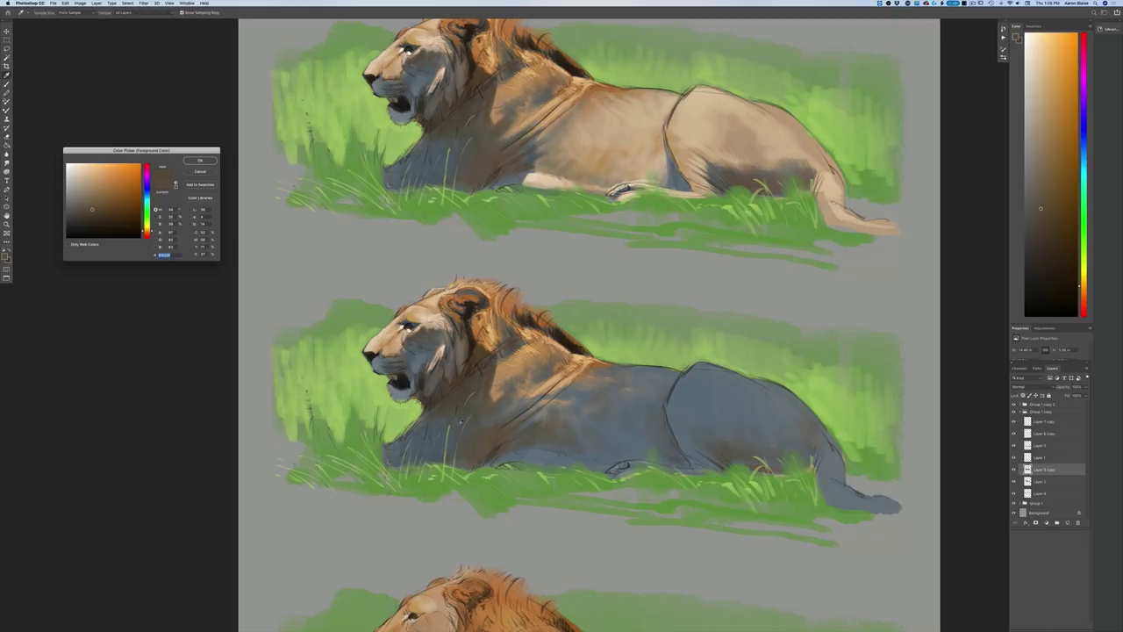
pyautogui.press('Return')
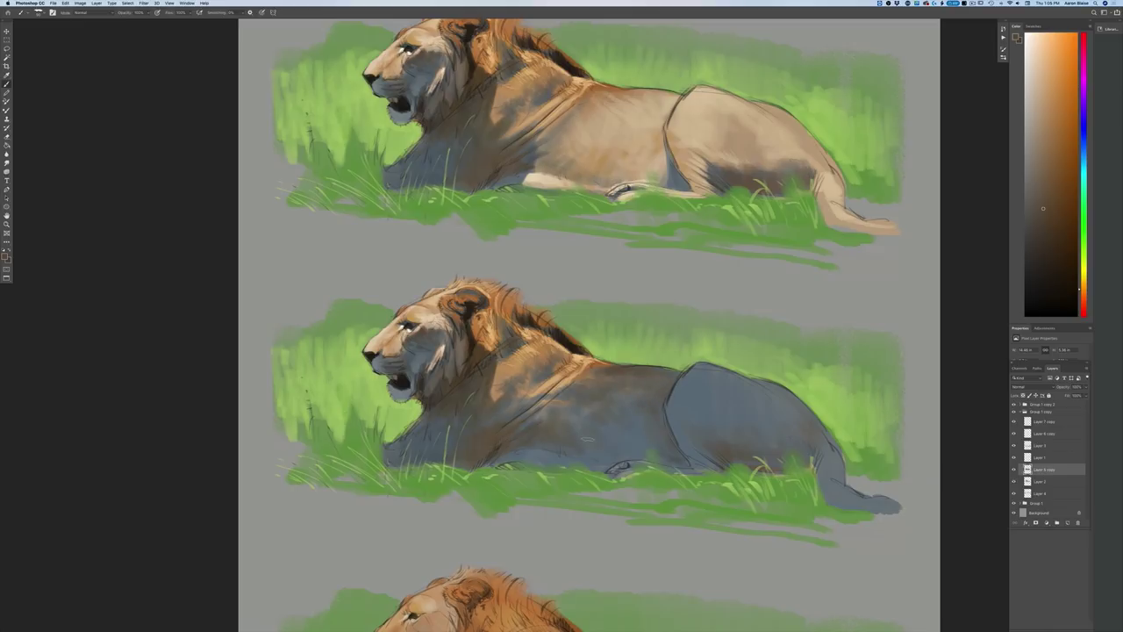
# Step: Mix a light warm grey, brush it softly over the middle lion's thigh and rump, and check the whole painting
pyautogui.click(5, 256)
pyautogui.click(699, 388)
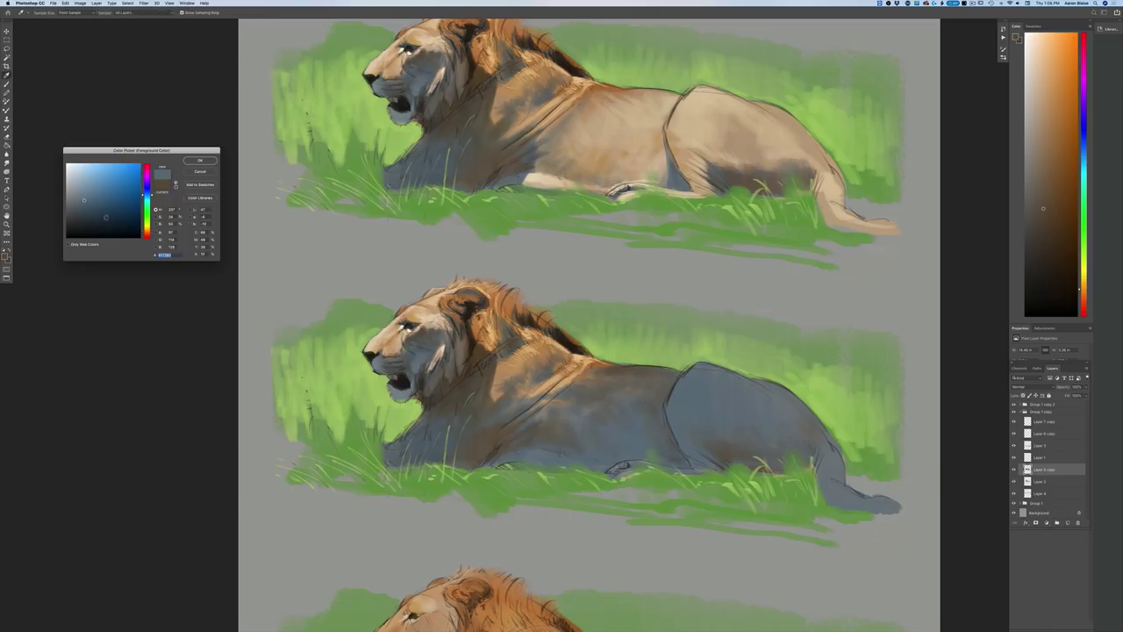
pyautogui.moveTo(84, 200); pyautogui.dragTo(77, 192)
pyautogui.click(149, 231)
pyautogui.click(199, 161)
pyautogui.press('b')
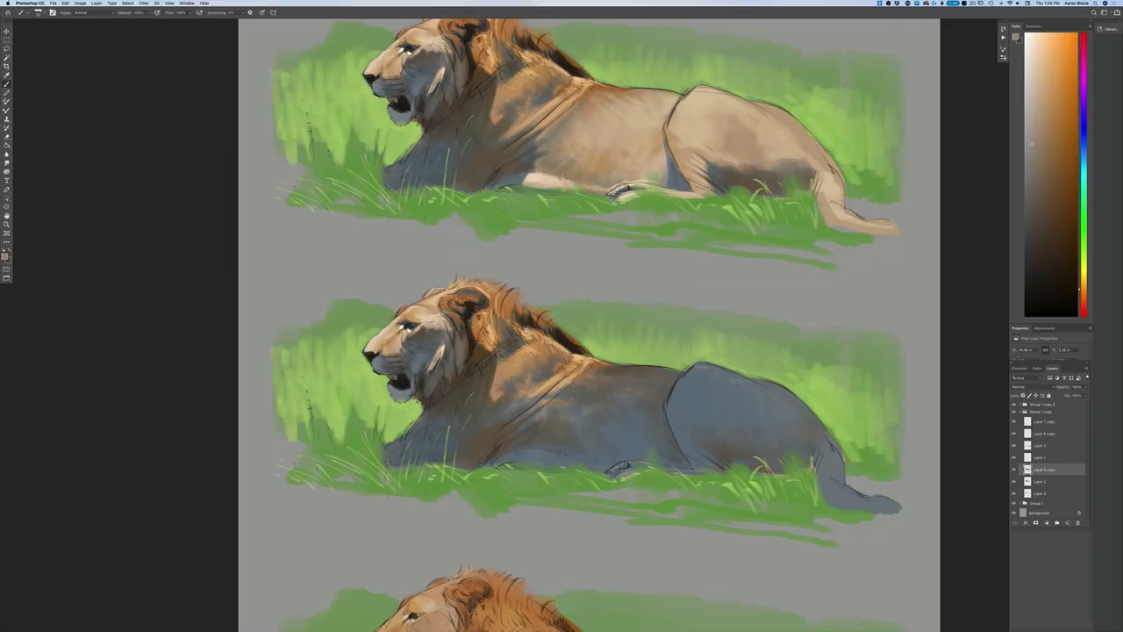
pyautogui.moveTo(704, 374); pyautogui.dragTo(686, 390)
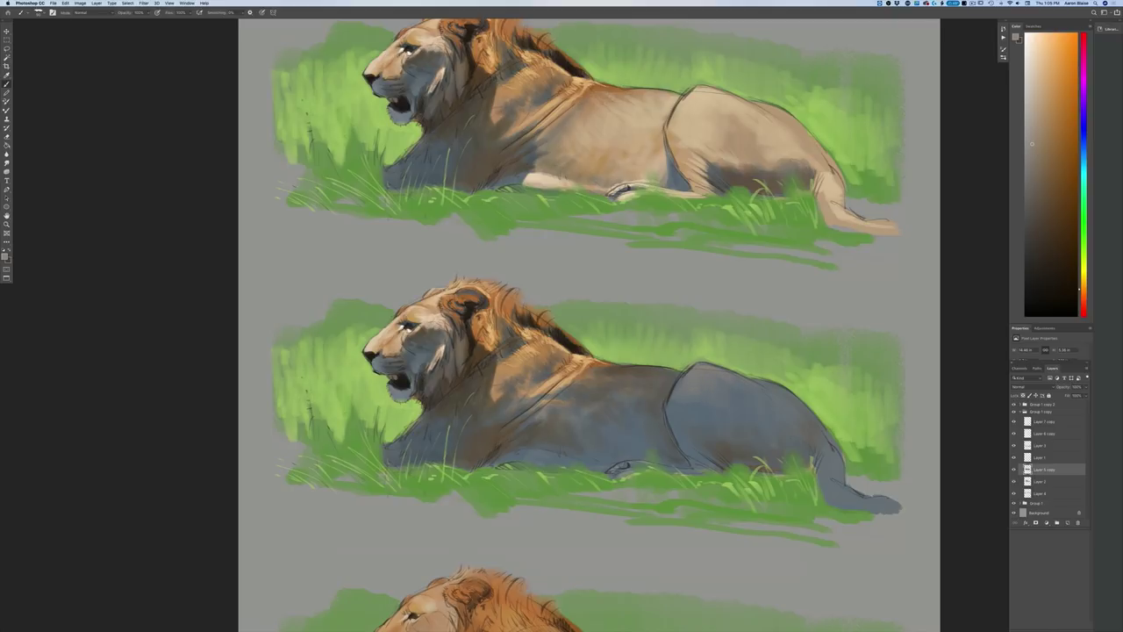
pyautogui.moveTo(715, 419); pyautogui.dragTo(688, 407)
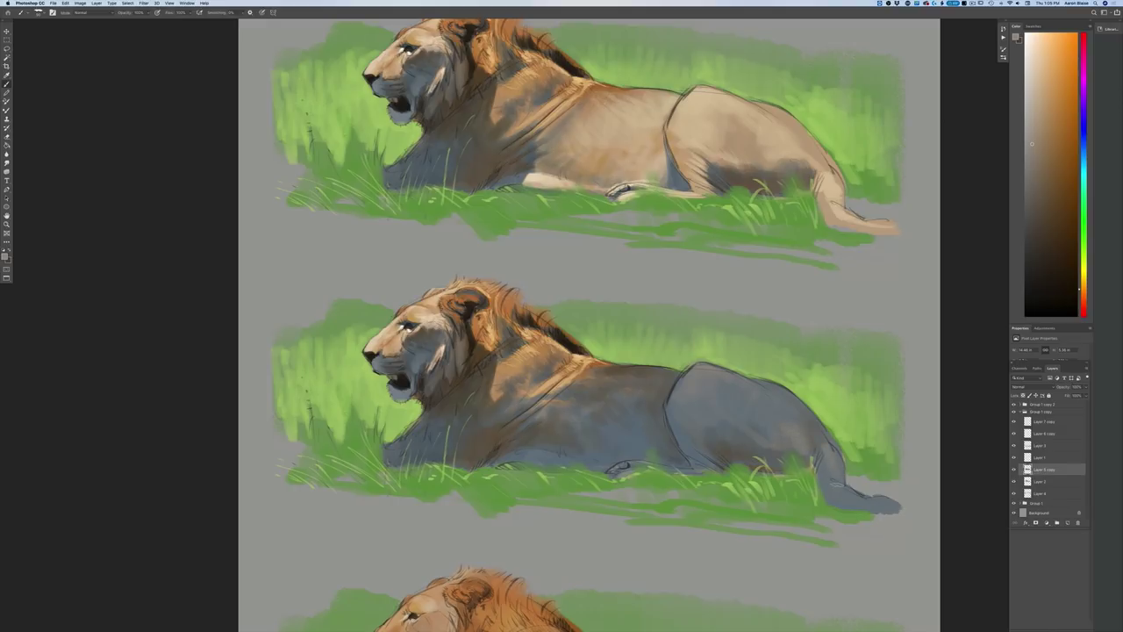
pyautogui.press('super+0')
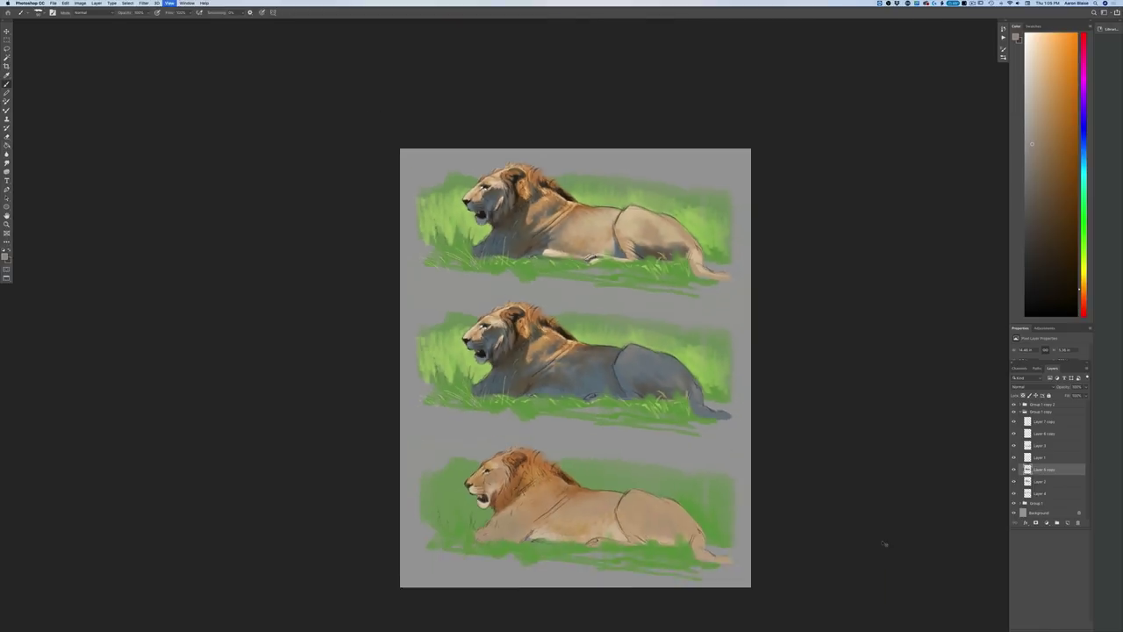
pyautogui.press('super+plus')
pyautogui.press('super+plus')
pyautogui.press('super+plus')
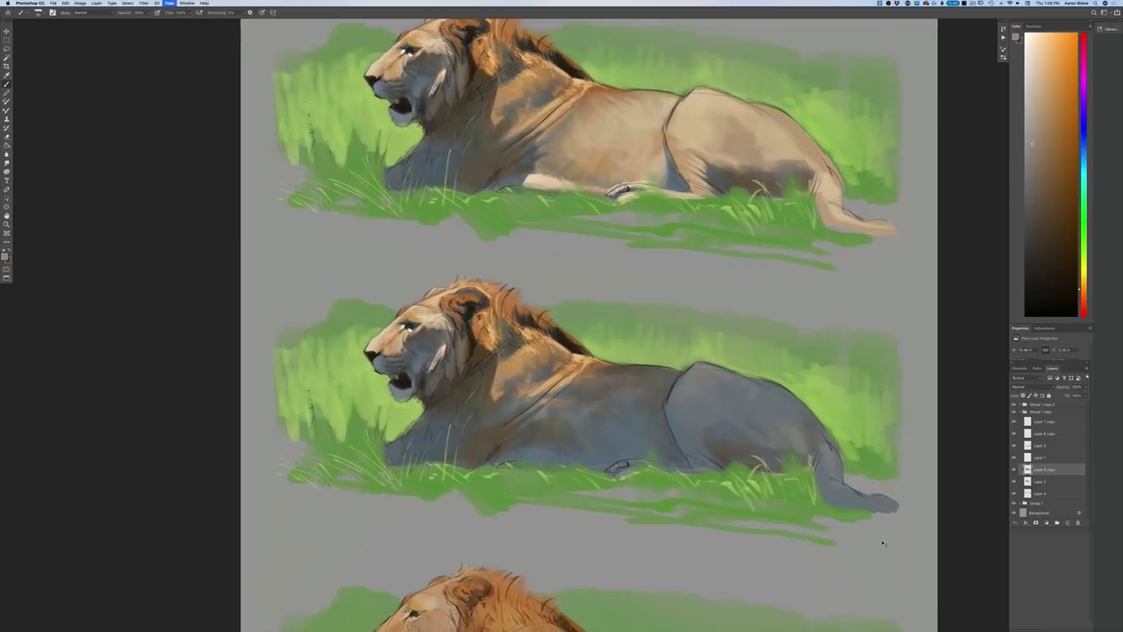
# Step: Sample a light cream from the middle lion's sunlit shoulder and paint a small highlight on its back on a new layer
pyautogui.click(5, 257)
pyautogui.click(556, 377)
pyautogui.press('Return')
pyautogui.press('b')
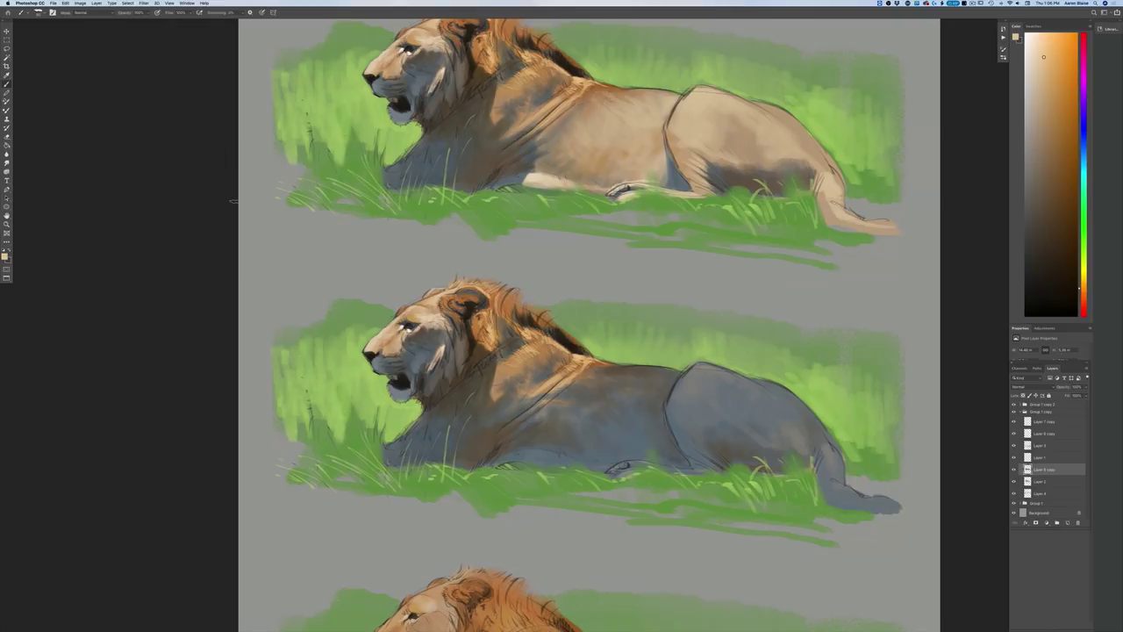
pyautogui.click(1068, 523)
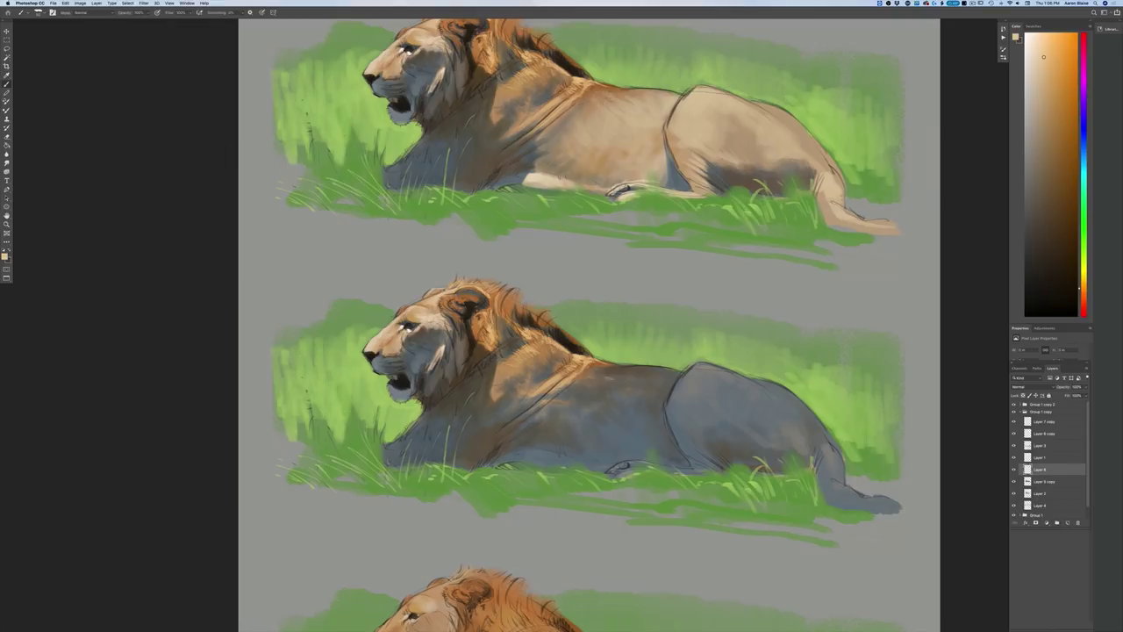
pyautogui.moveTo(607, 376); pyautogui.dragTo(629, 376)
# Step: Mix a warm orange-brown, paint dappled sunlight spots over the middle lion's back, flank and rump, and check the painting from afar
pyautogui.click(4, 257)
pyautogui.click(116, 187)
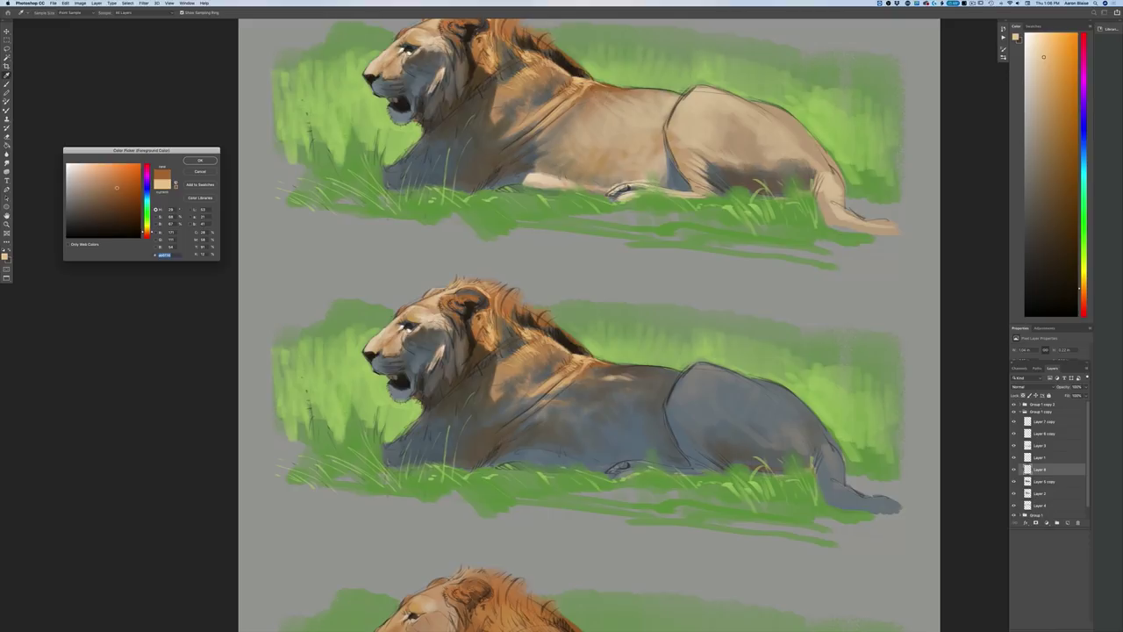
pyautogui.click(200, 160)
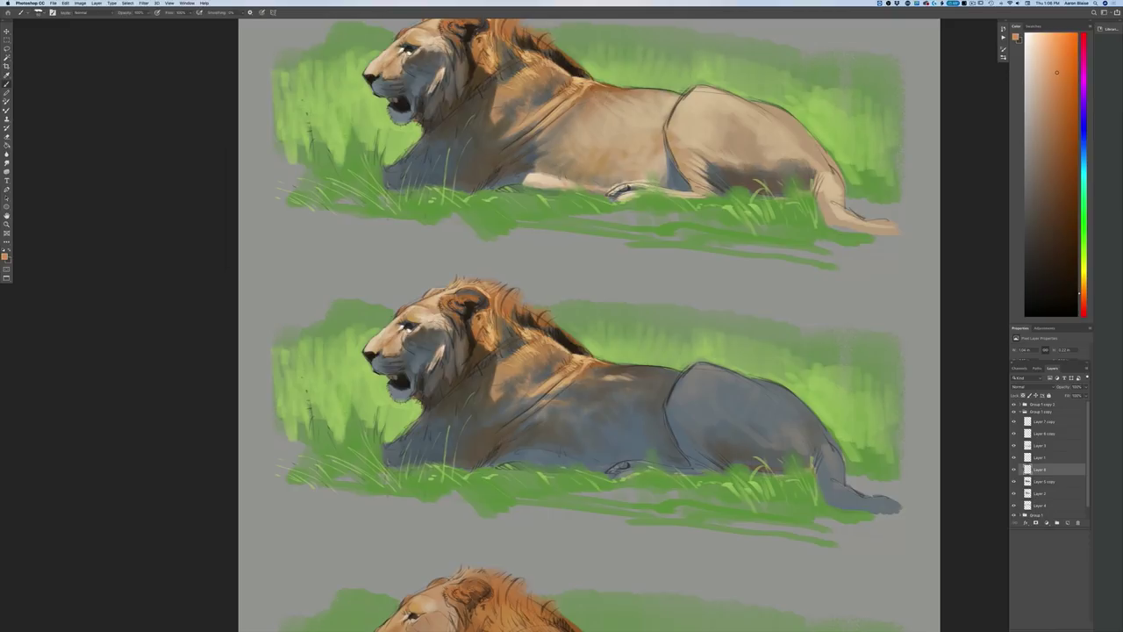
pyautogui.moveTo(587, 363)
pyautogui.mouseDown()
pyautogui.moveTo(649, 375)
pyautogui.moveTo(638, 377)
pyautogui.mouseUp()
pyautogui.moveTo(589, 397); pyautogui.dragTo(582, 400)
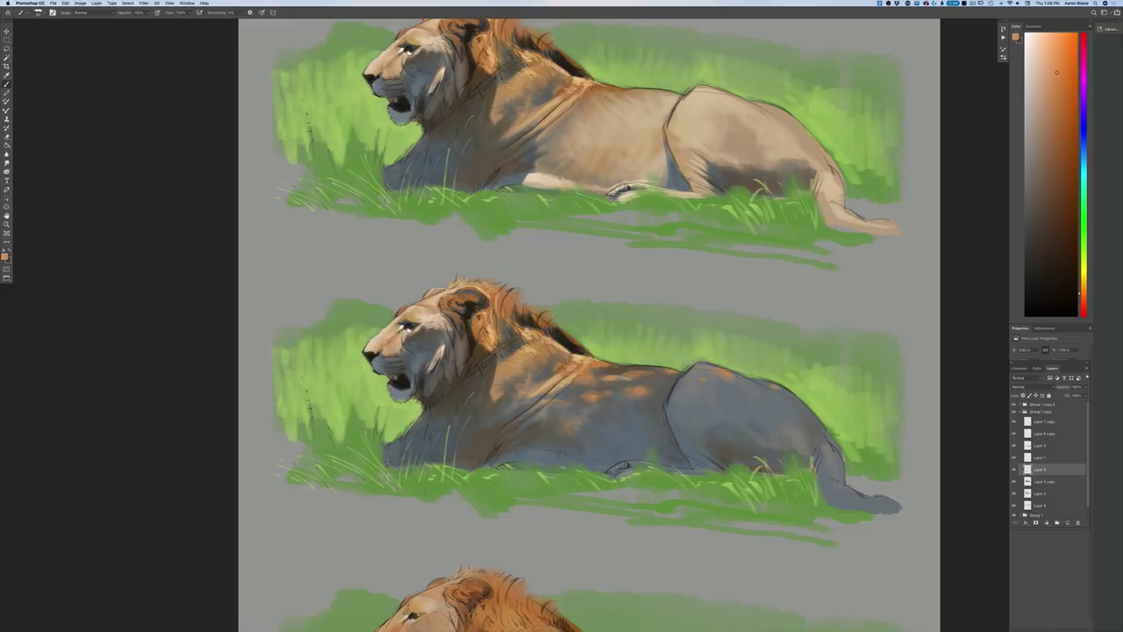
pyautogui.press('super+minus')
pyautogui.press('super+minus')
pyautogui.press('super+plus')
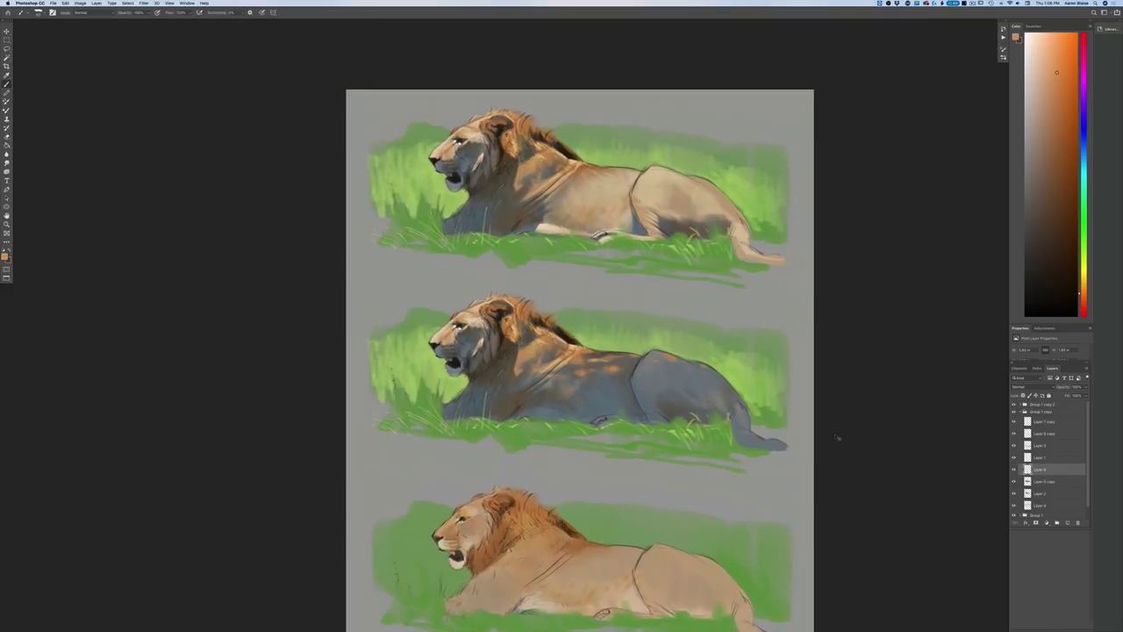
# Step: Mix a light warm yellow and paint bright centres into the sunlight spots on the middle lion's back
pyautogui.press('i')
pyautogui.click(4, 254)
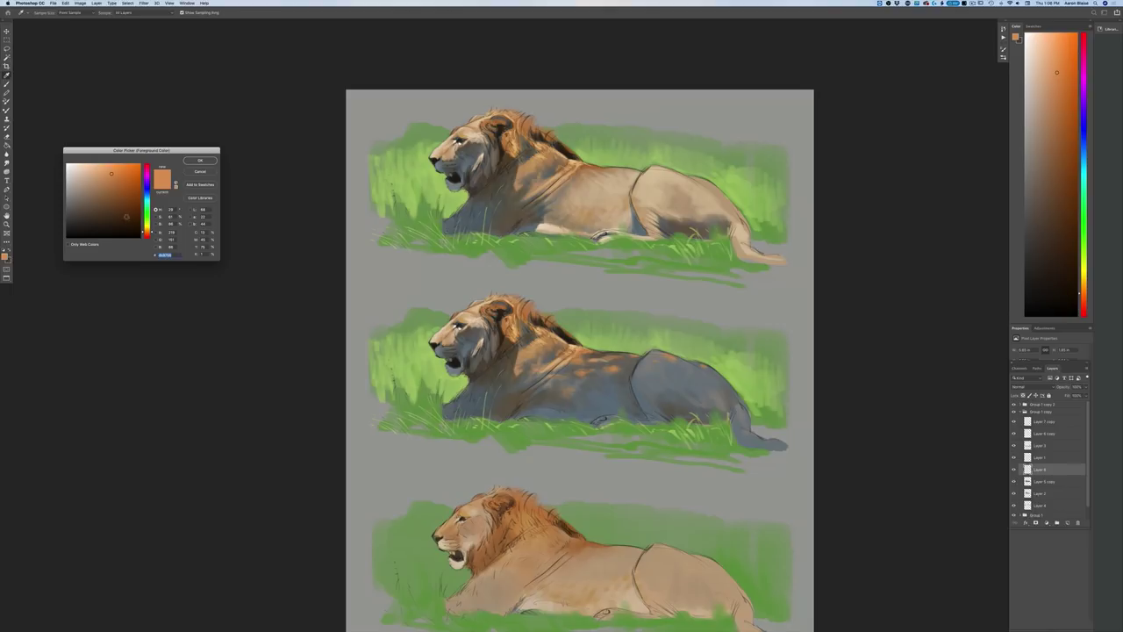
pyautogui.moveTo(146, 233); pyautogui.dragTo(147, 230)
pyautogui.click(99, 165)
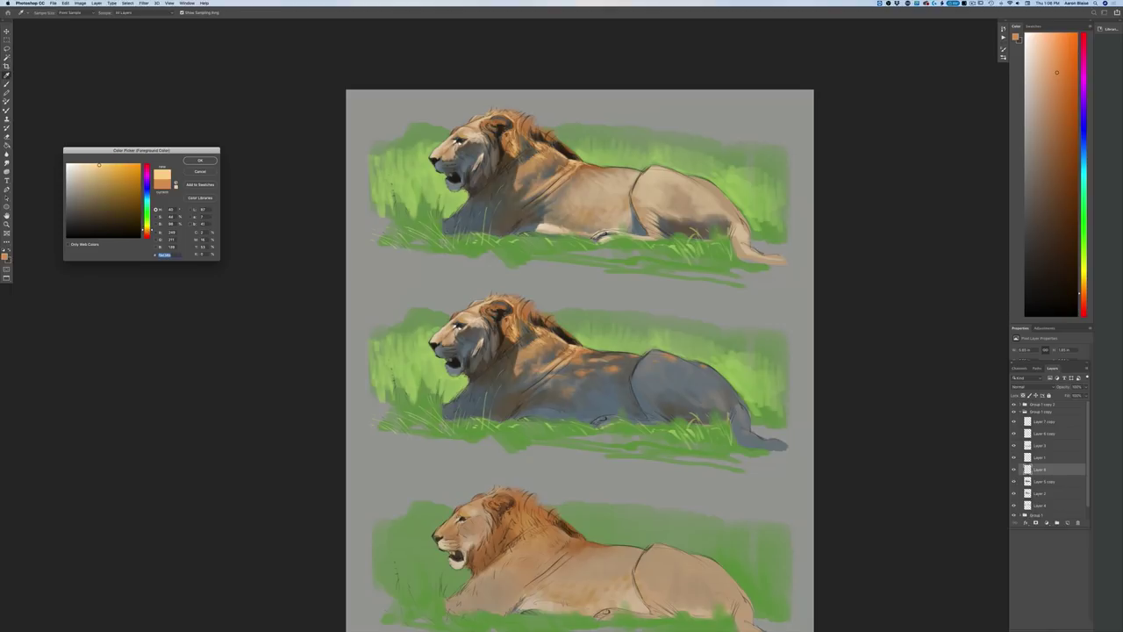
pyautogui.click(201, 160)
pyautogui.press('b')
pyautogui.moveTo(576, 348); pyautogui.dragTo(589, 352)
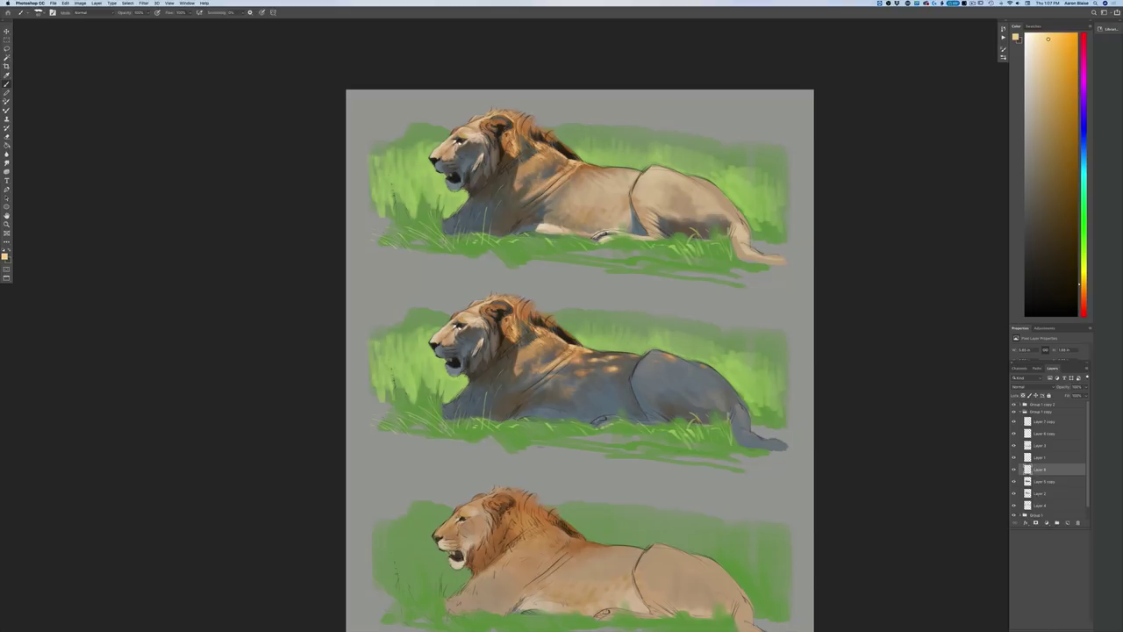
# Step: Mix a dark blue-grey, sample a dark brown, deepen the middle lion's belly, lower thigh and tail-base shadows, and check the whole painting
pyautogui.press('super+plus')
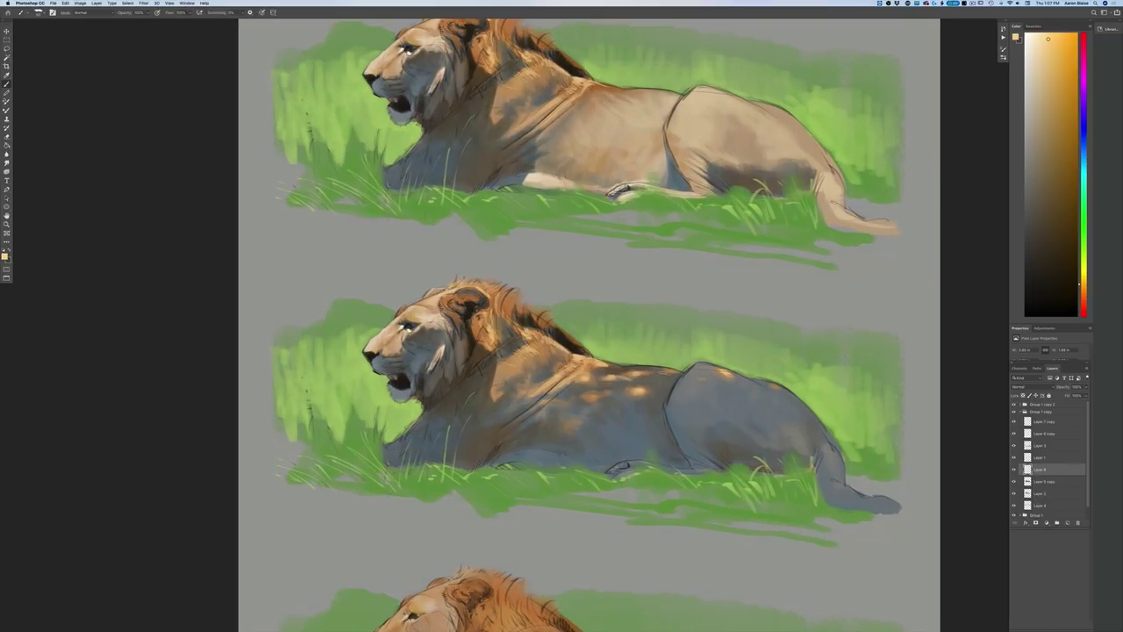
pyautogui.click(5, 255)
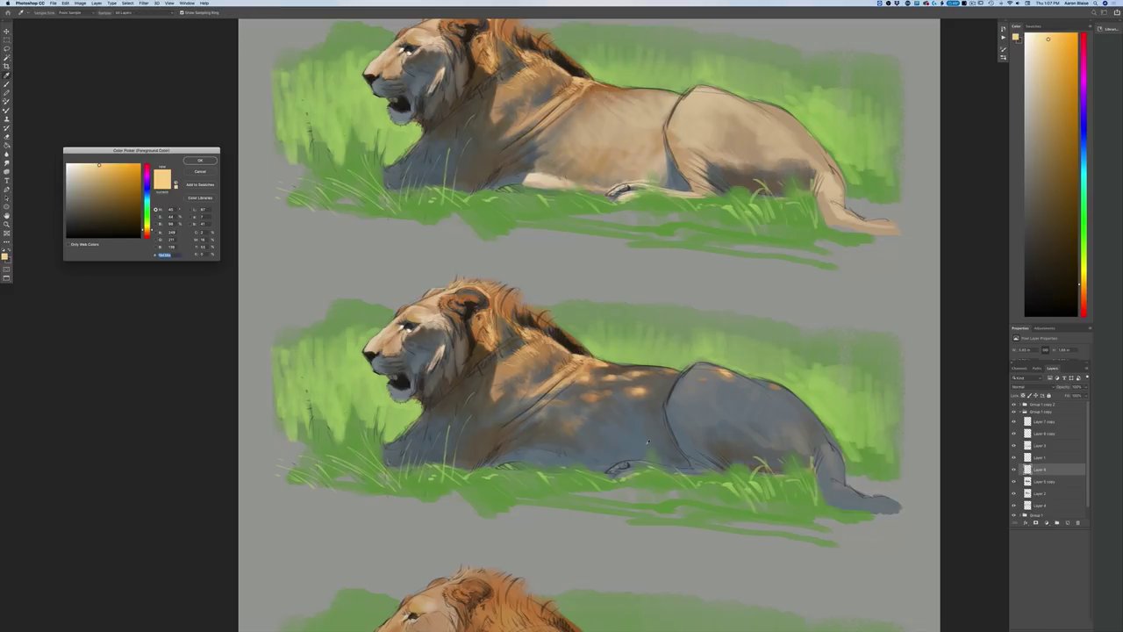
pyautogui.click(650, 443)
pyautogui.click(77, 212)
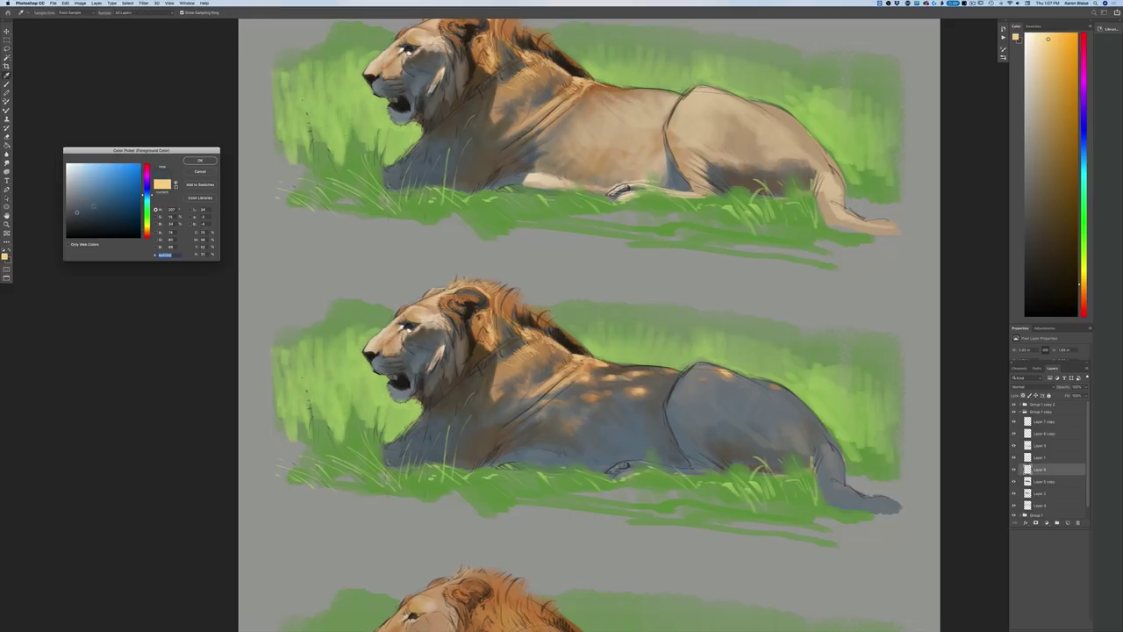
pyautogui.click(195, 163)
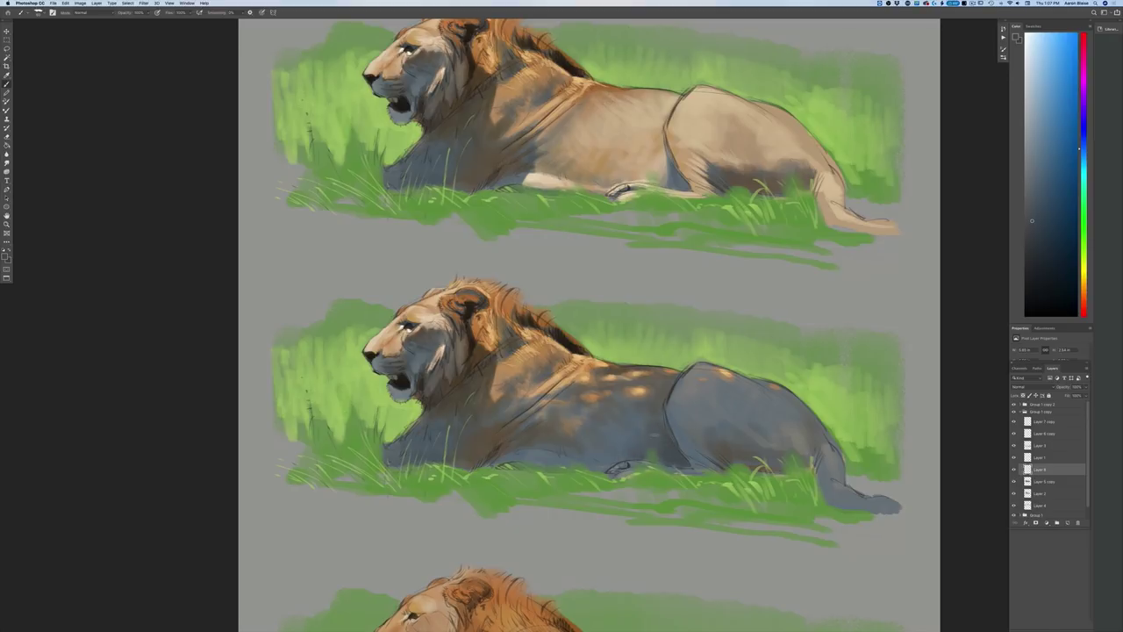
pyautogui.keyDown('alt'); pyautogui.click(809, 451); pyautogui.keyUp('alt')
pyautogui.moveTo(810, 447); pyautogui.dragTo(831, 504)
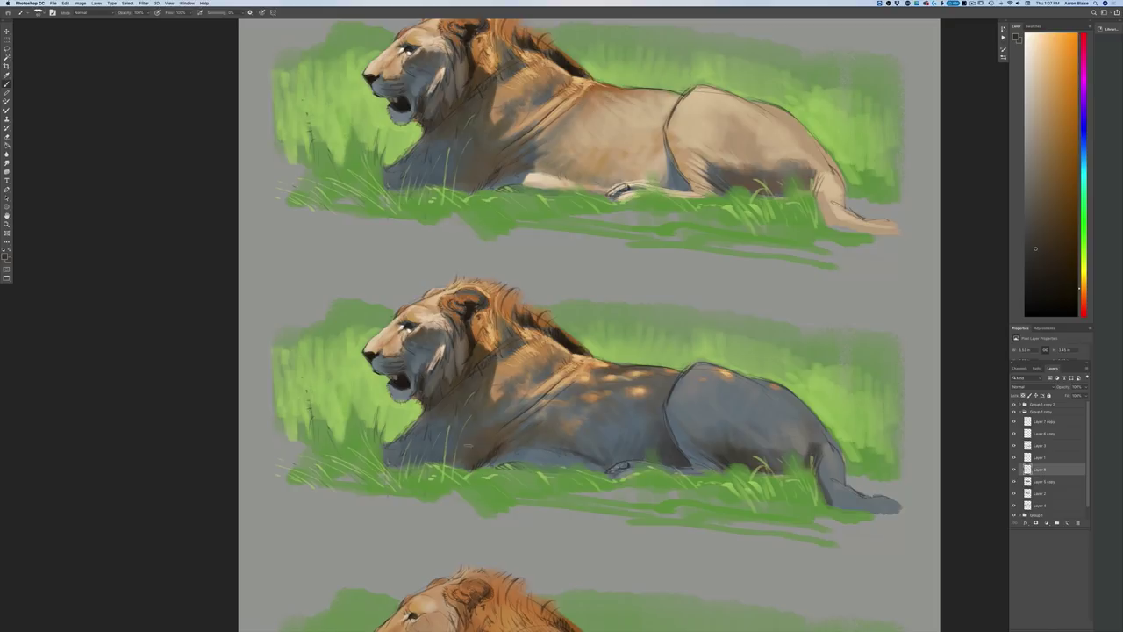
pyautogui.moveTo(497, 469); pyautogui.dragTo(529, 463)
pyautogui.press('super+minus')
pyautogui.press('super+minus')
pyautogui.press('super+minus')
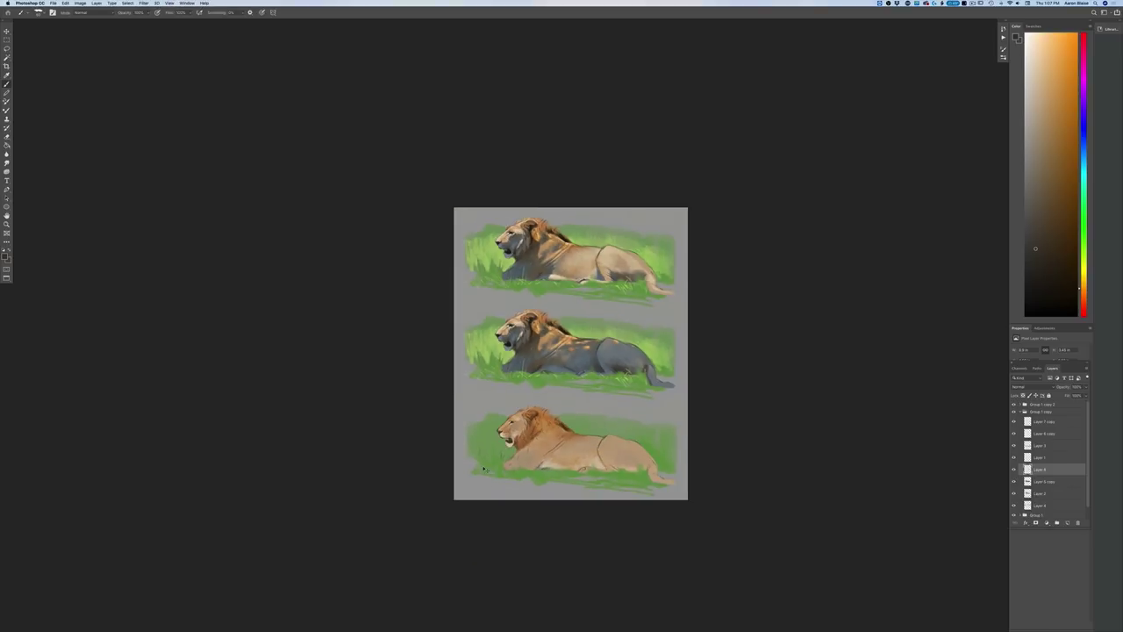
pyautogui.press('super+plus')
pyautogui.press('super+plus')
pyautogui.press('super+plus')
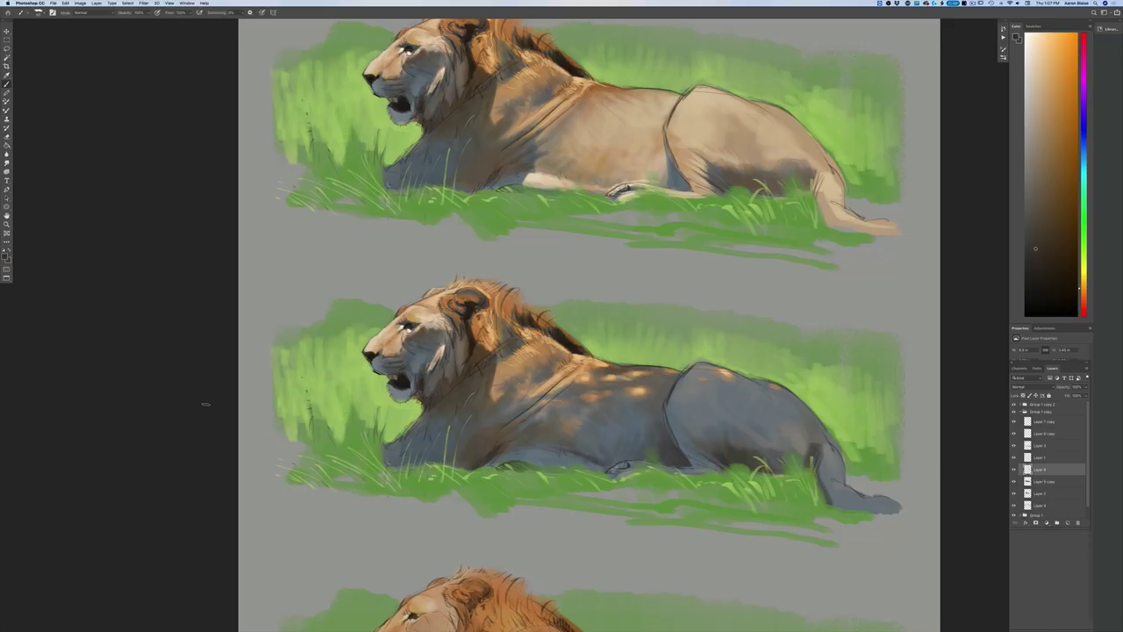
# Step: Toggle the visibility of the layers in the middle lion's group one by one to examine what each contains
pyautogui.click(1014, 423)
pyautogui.click(1015, 423)
pyautogui.click(1014, 434)
pyautogui.click(1013, 433)
pyautogui.click(1013, 446)
pyautogui.click(1013, 444)
pyautogui.click(1014, 470)
pyautogui.click(1013, 470)
pyautogui.click(1013, 482)
pyautogui.click(1014, 482)
# Step: Sample the middle lion's grass green, darken it, and paint a dark green background behind the lion's back and rump
pyautogui.click(4, 256)
pyautogui.click(354, 445)
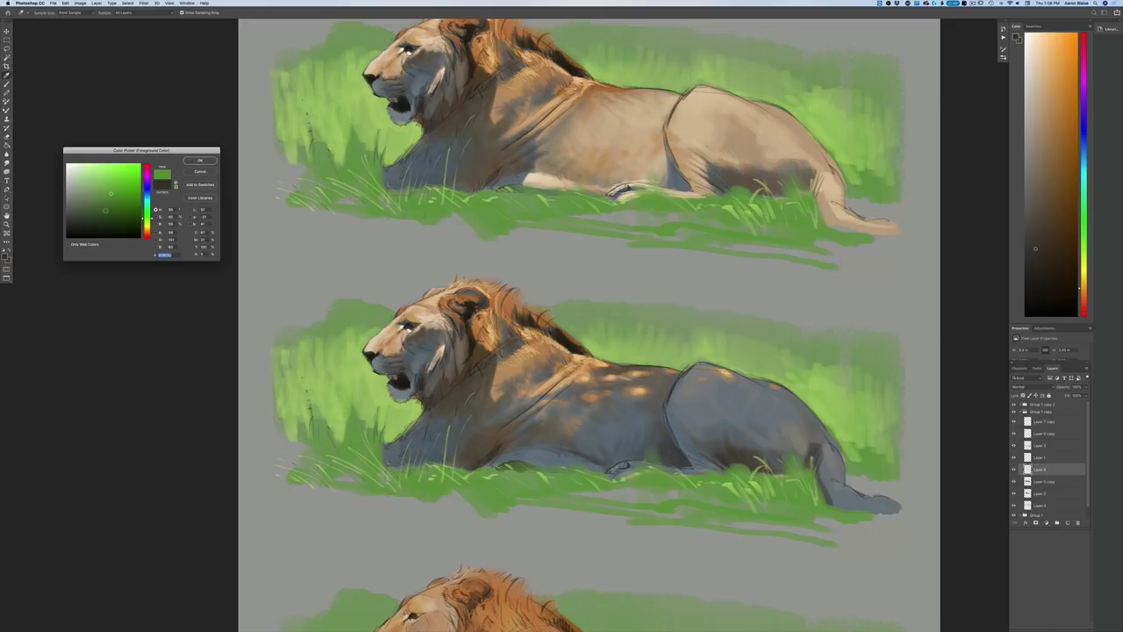
pyautogui.click(200, 160)
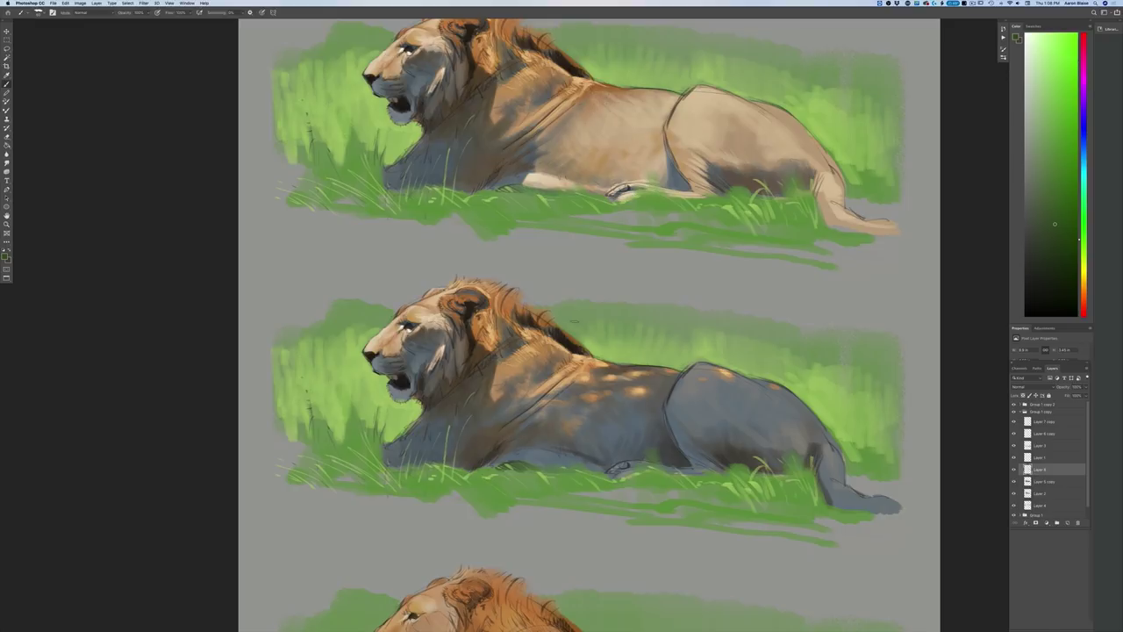
pyautogui.moveTo(534, 294)
pyautogui.mouseDown()
pyautogui.moveTo(523, 299)
pyautogui.moveTo(567, 311)
pyautogui.moveTo(563, 321)
pyautogui.moveTo(591, 343)
pyautogui.moveTo(572, 337)
pyautogui.moveTo(606, 358)
pyautogui.moveTo(624, 360)
pyautogui.moveTo(609, 328)
pyautogui.moveTo(566, 300)
pyautogui.moveTo(569, 327)
pyautogui.moveTo(605, 342)
pyautogui.moveTo(656, 331)
pyautogui.moveTo(634, 351)
pyautogui.moveTo(609, 312)
pyautogui.moveTo(631, 357)
pyautogui.moveTo(615, 360)
pyautogui.moveTo(654, 325)
pyautogui.moveTo(676, 351)
pyautogui.moveTo(706, 334)
pyautogui.moveTo(732, 342)
pyautogui.moveTo(712, 330)
pyautogui.moveTo(715, 360)
pyautogui.mouseUp()
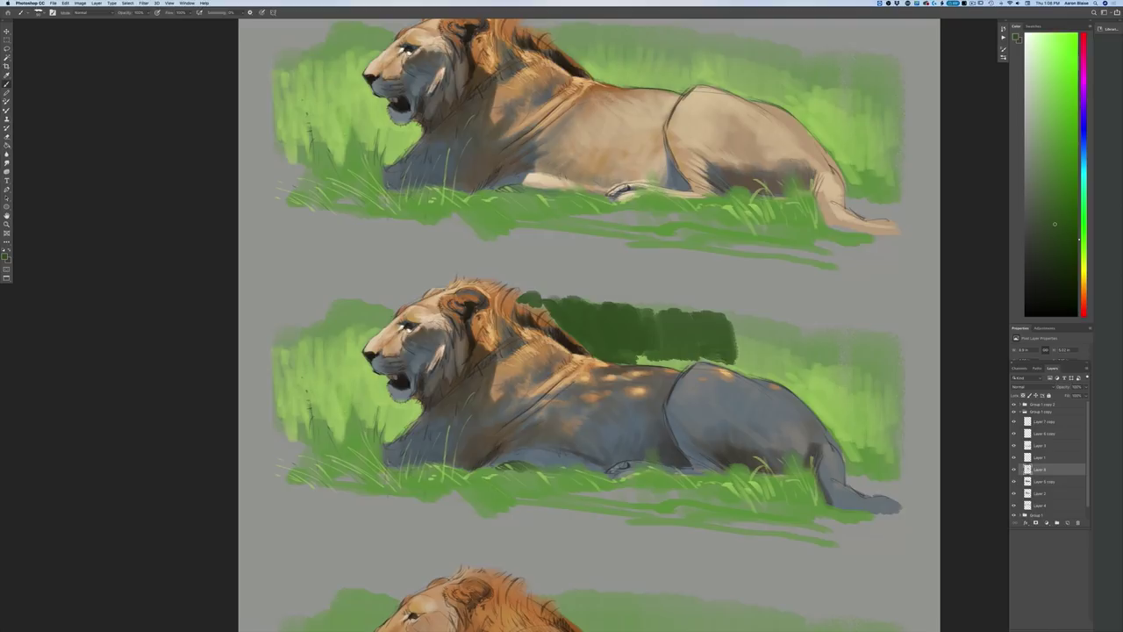
pyautogui.moveTo(688, 362); pyautogui.dragTo(645, 362)
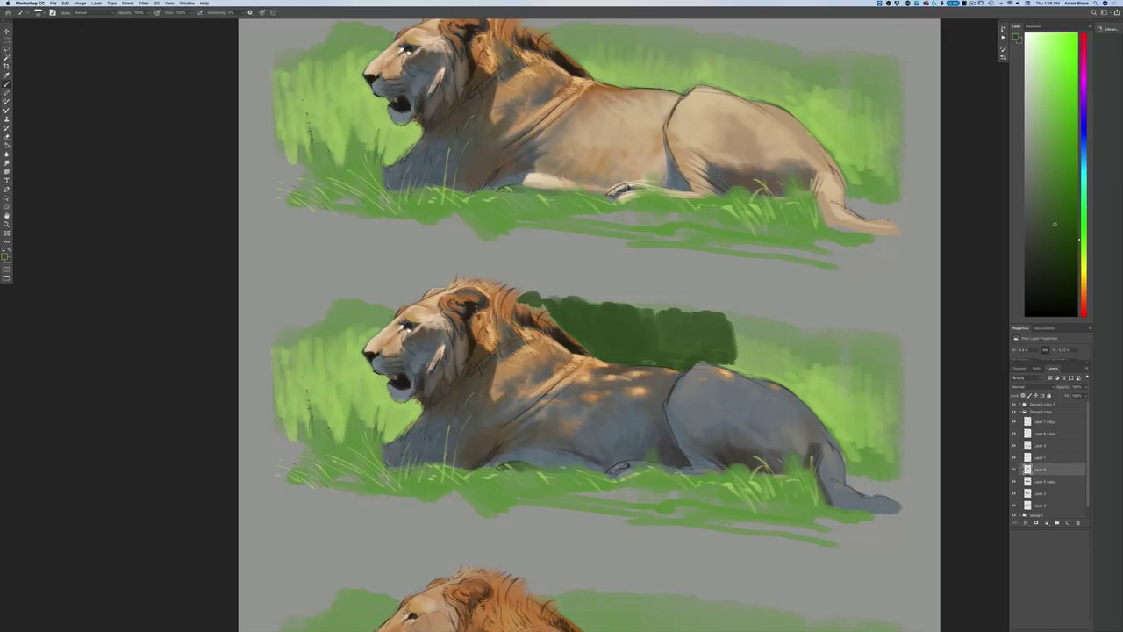
pyautogui.moveTo(715, 316)
pyautogui.mouseDown()
pyautogui.moveTo(742, 344)
pyautogui.moveTo(790, 351)
pyautogui.moveTo(800, 376)
pyautogui.mouseUp()
pyautogui.moveTo(719, 357); pyautogui.dragTo(828, 410)
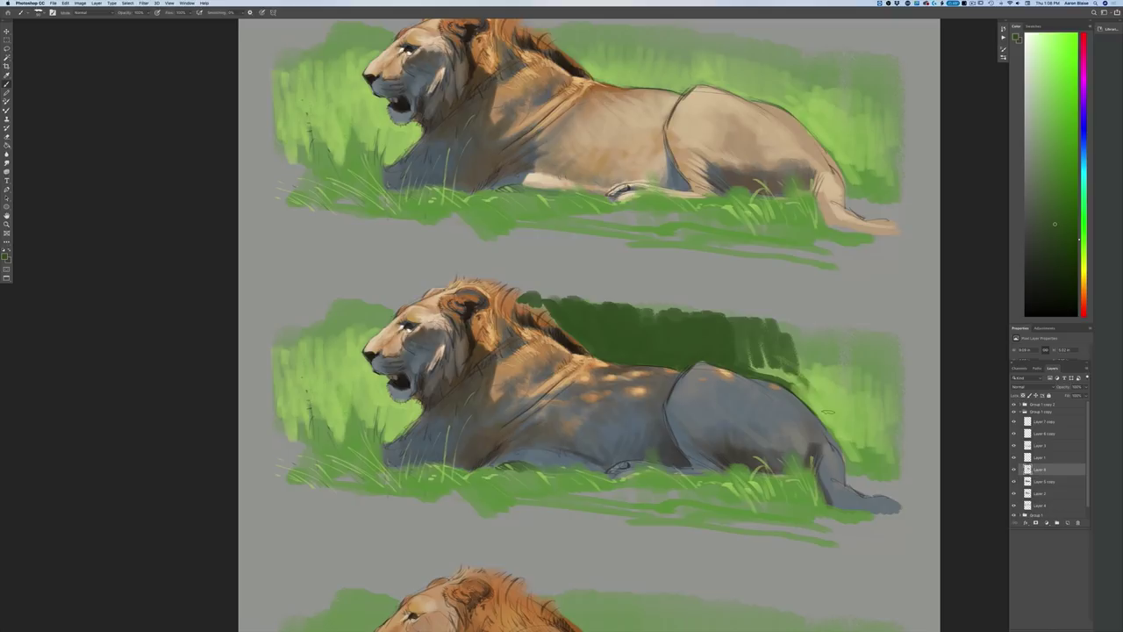
pyautogui.moveTo(800, 364); pyautogui.dragTo(811, 388)
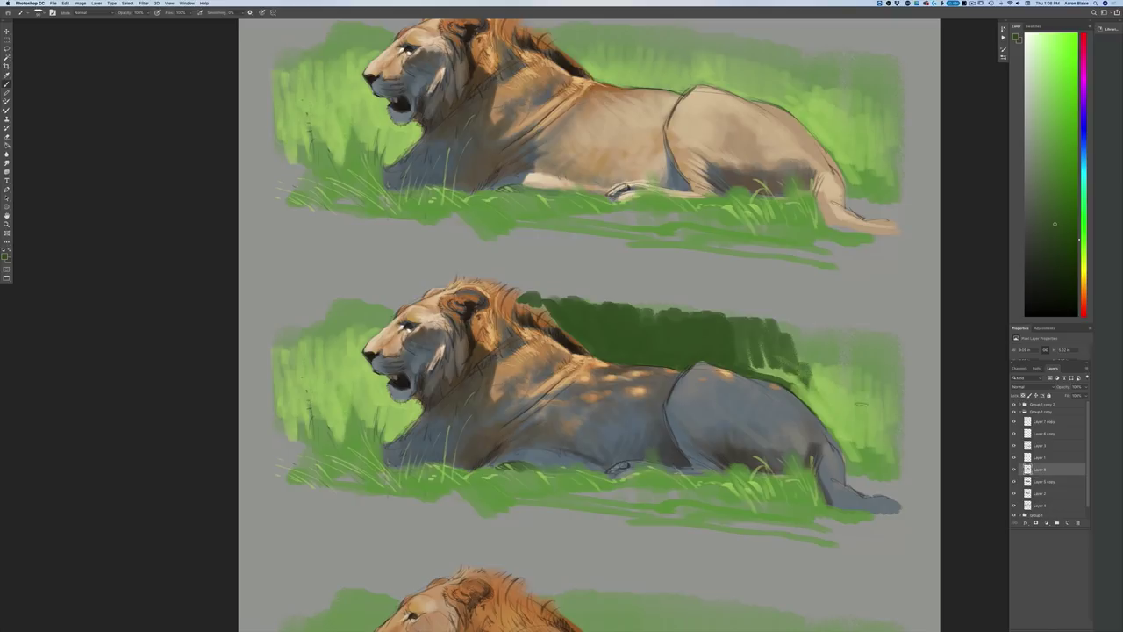
# Step: Add a new layer at the top of the middle lion's group and extend the dark green background from tail to mane
pyautogui.click(1039, 424)
pyautogui.click(1067, 523)
pyautogui.moveTo(821, 402)
pyautogui.mouseDown()
pyautogui.moveTo(744, 362)
pyautogui.moveTo(845, 433)
pyautogui.moveTo(784, 343)
pyautogui.moveTo(742, 341)
pyautogui.moveTo(735, 321)
pyautogui.moveTo(838, 386)
pyautogui.moveTo(882, 395)
pyautogui.moveTo(855, 422)
pyautogui.moveTo(810, 355)
pyautogui.moveTo(834, 341)
pyautogui.moveTo(890, 399)
pyautogui.moveTo(860, 334)
pyautogui.moveTo(814, 369)
pyautogui.moveTo(794, 334)
pyautogui.moveTo(755, 307)
pyautogui.moveTo(711, 302)
pyautogui.moveTo(672, 345)
pyautogui.moveTo(644, 346)
pyautogui.moveTo(573, 315)
pyautogui.moveTo(549, 289)
pyautogui.moveTo(531, 300)
pyautogui.moveTo(542, 299)
pyautogui.moveTo(526, 290)
pyautogui.mouseUp()
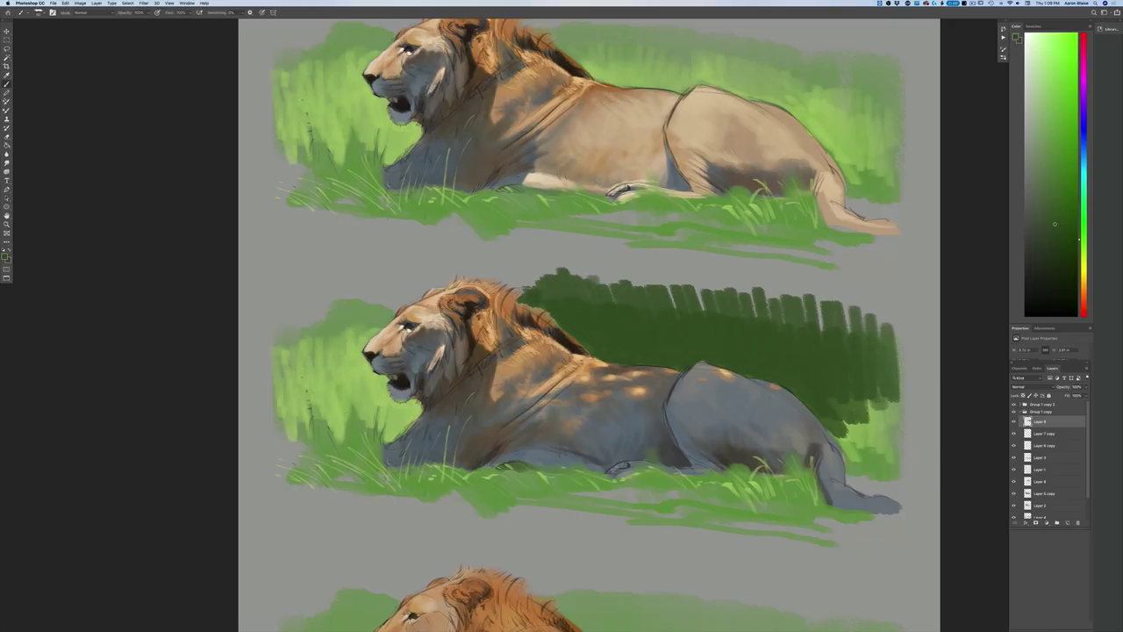
pyautogui.moveTo(807, 310)
pyautogui.mouseDown()
pyautogui.moveTo(799, 341)
pyautogui.moveTo(778, 307)
pyautogui.moveTo(506, 284)
pyautogui.moveTo(484, 272)
pyautogui.moveTo(494, 276)
pyautogui.mouseUp()
pyautogui.press('p')
pyautogui.press('b')
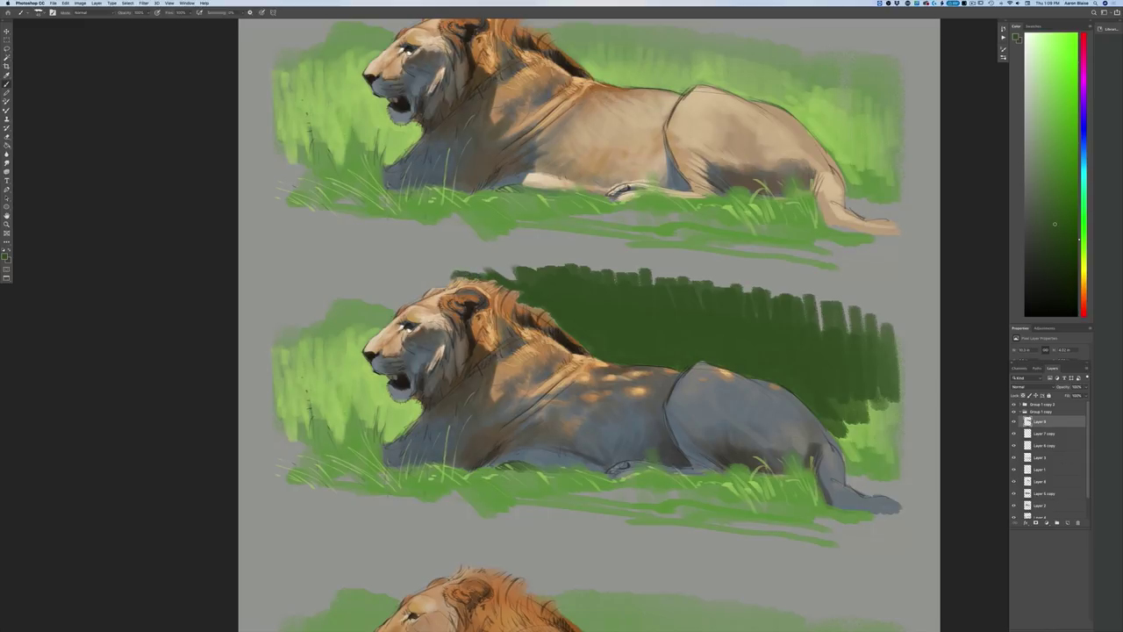
# Step: Continue the dark green around the middle lion's head and muzzle, fill the area before its face, and check the painting from afar
pyautogui.moveTo(451, 275); pyautogui.dragTo(443, 285)
pyautogui.moveTo(393, 316); pyautogui.dragTo(381, 327)
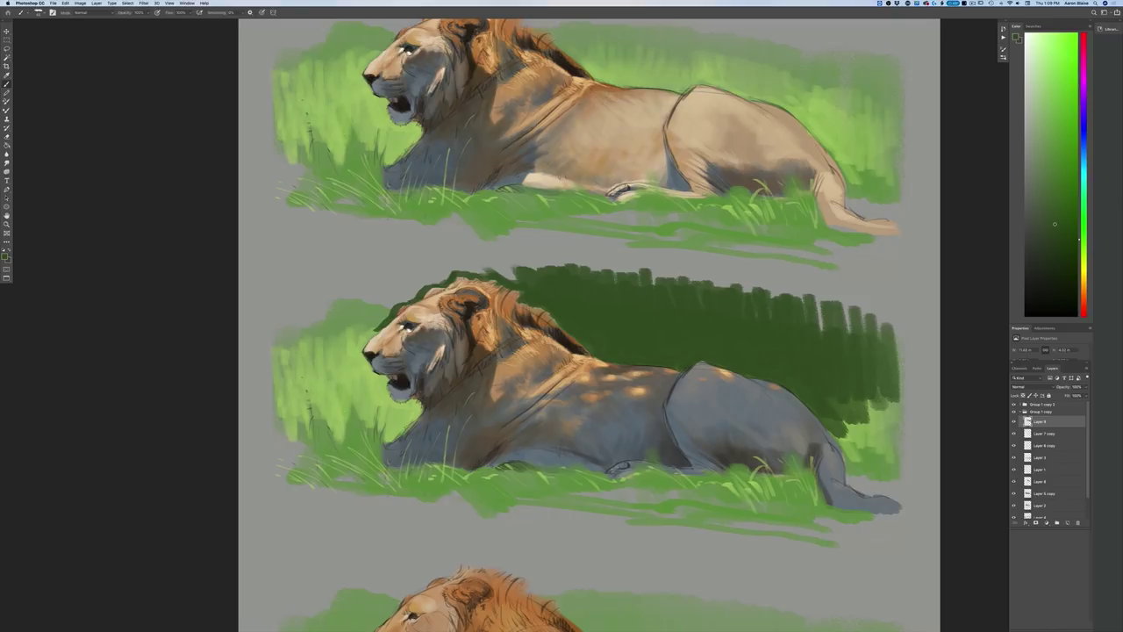
pyautogui.moveTo(369, 336); pyautogui.dragTo(360, 345)
pyautogui.moveTo(360, 355); pyautogui.dragTo(362, 362)
pyautogui.moveTo(336, 288); pyautogui.dragTo(323, 333)
pyautogui.moveTo(322, 334)
pyautogui.mouseDown()
pyautogui.moveTo(323, 302)
pyautogui.moveTo(324, 339)
pyautogui.moveTo(333, 314)
pyautogui.moveTo(290, 320)
pyautogui.moveTo(313, 294)
pyautogui.moveTo(384, 295)
pyautogui.moveTo(502, 266)
pyautogui.moveTo(294, 278)
pyautogui.mouseUp()
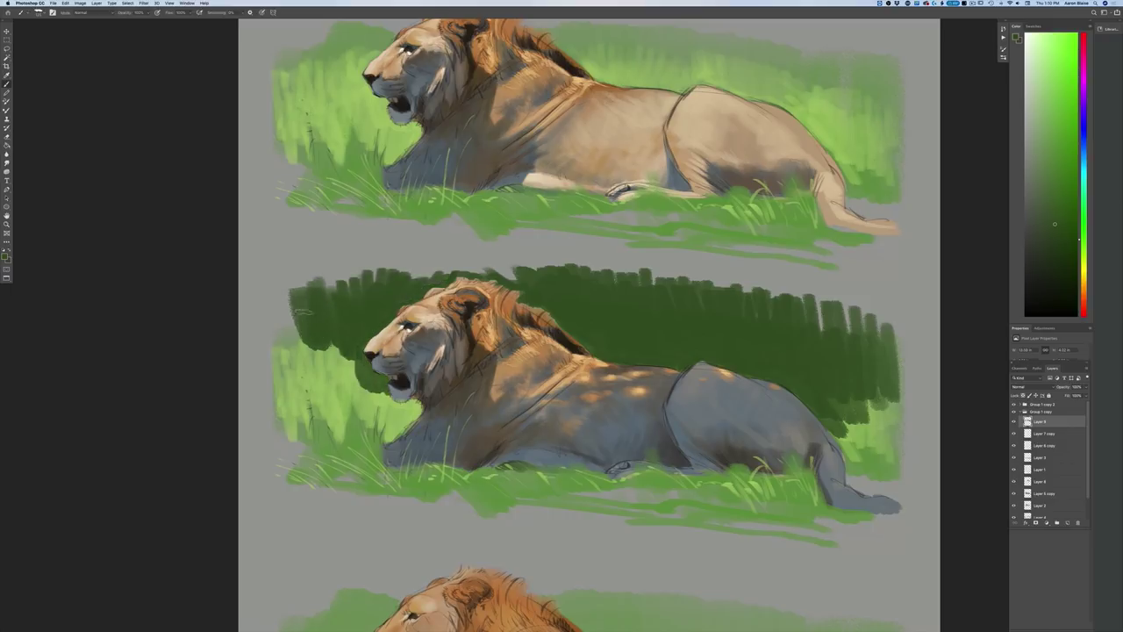
pyautogui.press('super+minus')
pyautogui.press('super+minus')
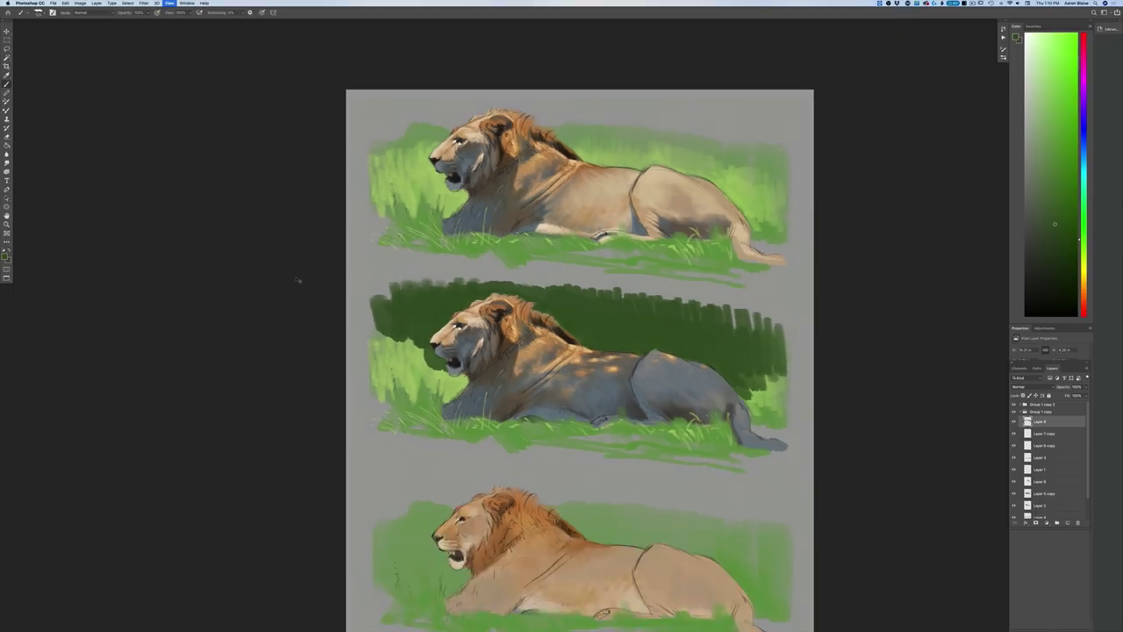
pyautogui.press('super+plus')
pyautogui.press('super+plus')
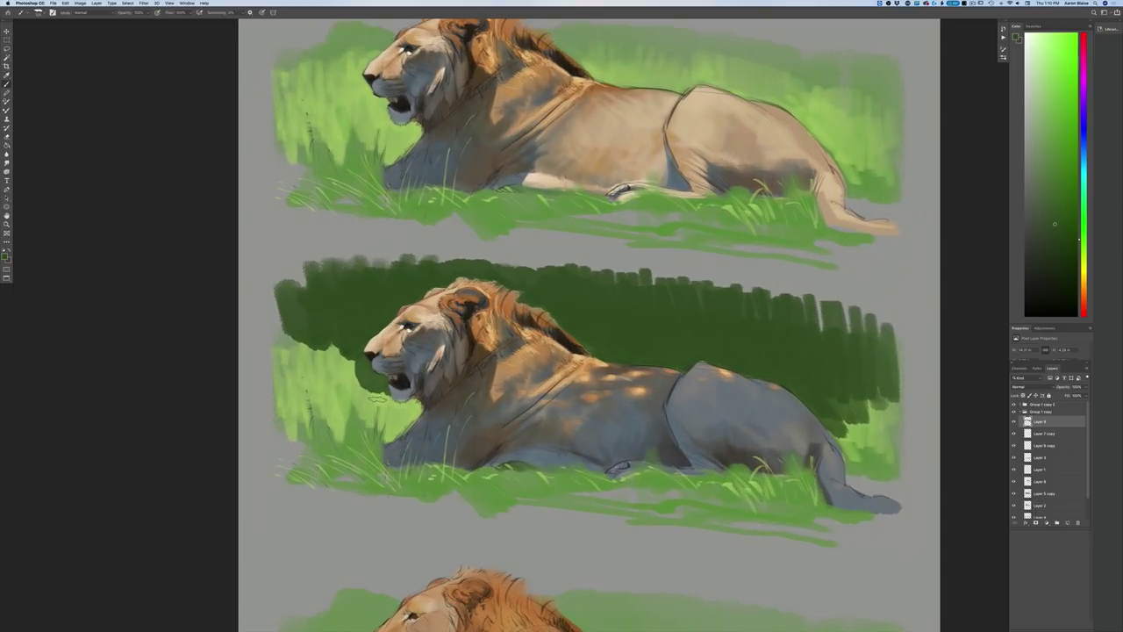
# Step: Fill the background before the middle lion's chest with dark green and extend the outer edges near the front grass and tail
pyautogui.moveTo(372, 389)
pyautogui.mouseDown()
pyautogui.moveTo(395, 408)
pyautogui.moveTo(417, 406)
pyautogui.moveTo(391, 423)
pyautogui.moveTo(417, 403)
pyautogui.moveTo(397, 421)
pyautogui.moveTo(393, 403)
pyautogui.moveTo(363, 399)
pyautogui.moveTo(412, 402)
pyautogui.moveTo(398, 436)
pyautogui.moveTo(360, 391)
pyautogui.moveTo(342, 406)
pyautogui.moveTo(307, 397)
pyautogui.moveTo(345, 376)
pyautogui.moveTo(351, 399)
pyautogui.moveTo(317, 351)
pyautogui.moveTo(292, 386)
pyautogui.moveTo(282, 368)
pyautogui.mouseUp()
pyautogui.press('super+minus')
pyautogui.press('super+minus')
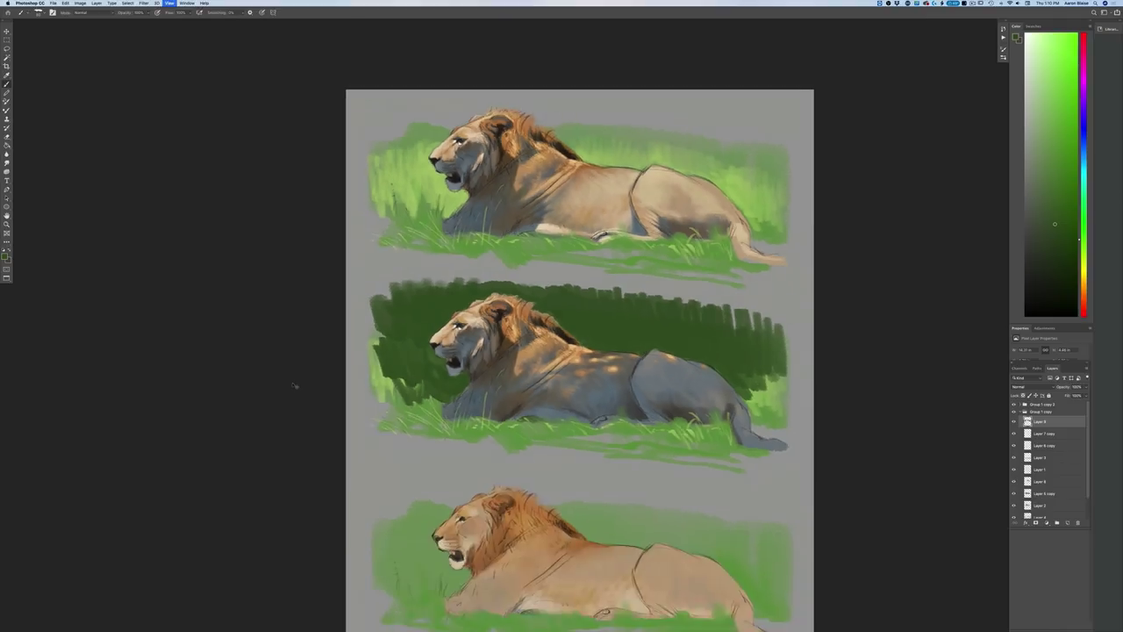
pyautogui.press('super+plus')
pyautogui.press('super+plus')
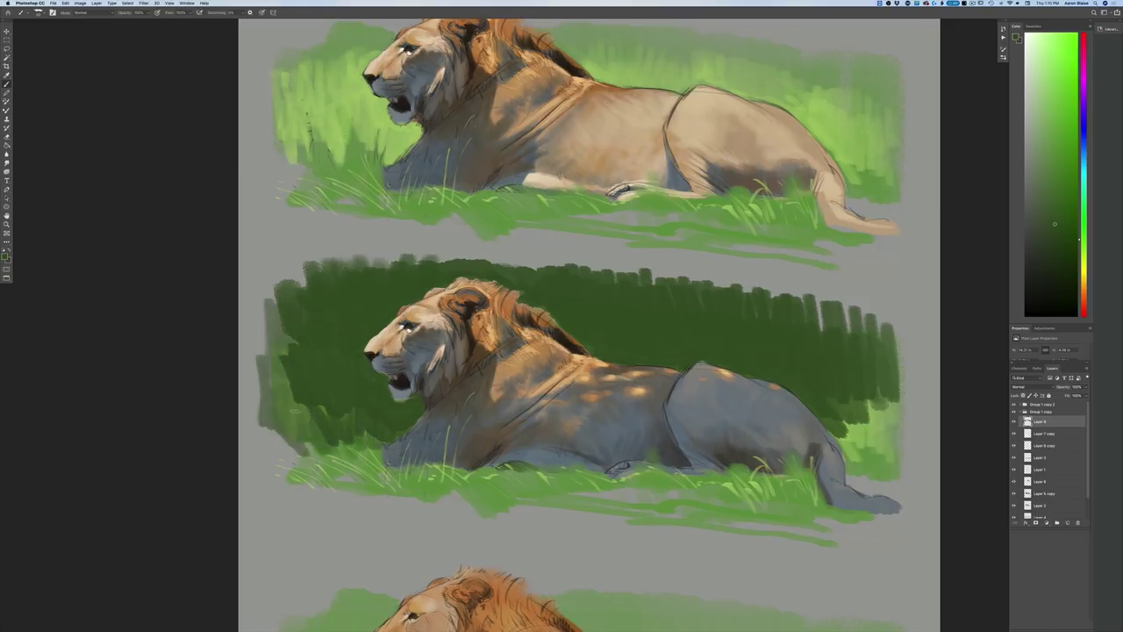
pyautogui.moveTo(295, 411); pyautogui.dragTo(263, 334)
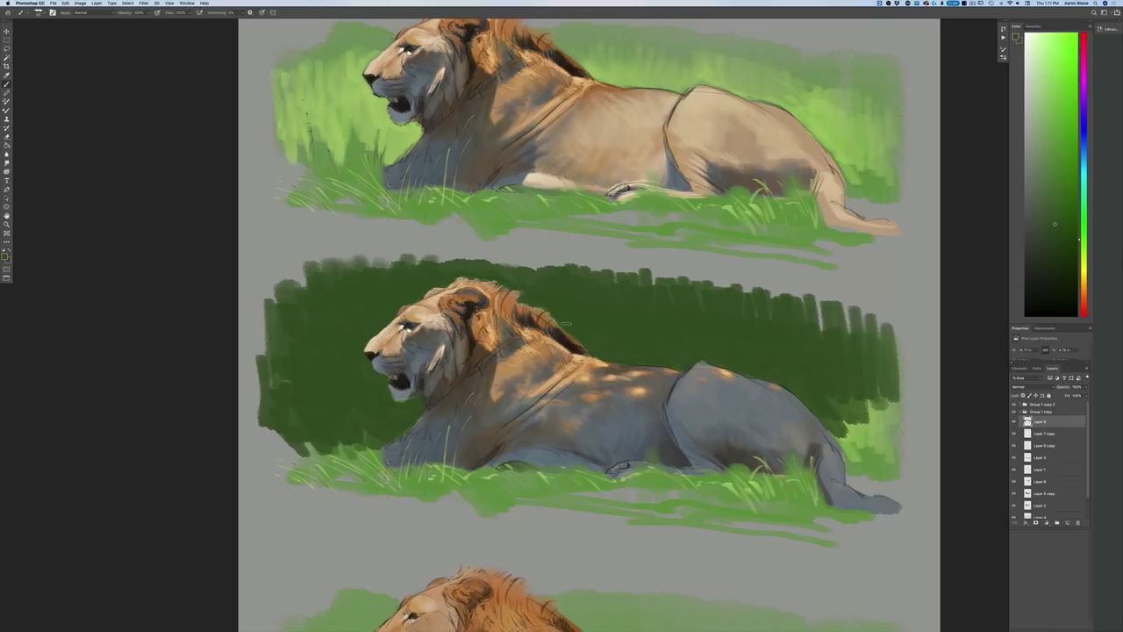
pyautogui.moveTo(834, 404)
pyautogui.mouseDown()
pyautogui.moveTo(848, 431)
pyautogui.moveTo(906, 408)
pyautogui.mouseUp()
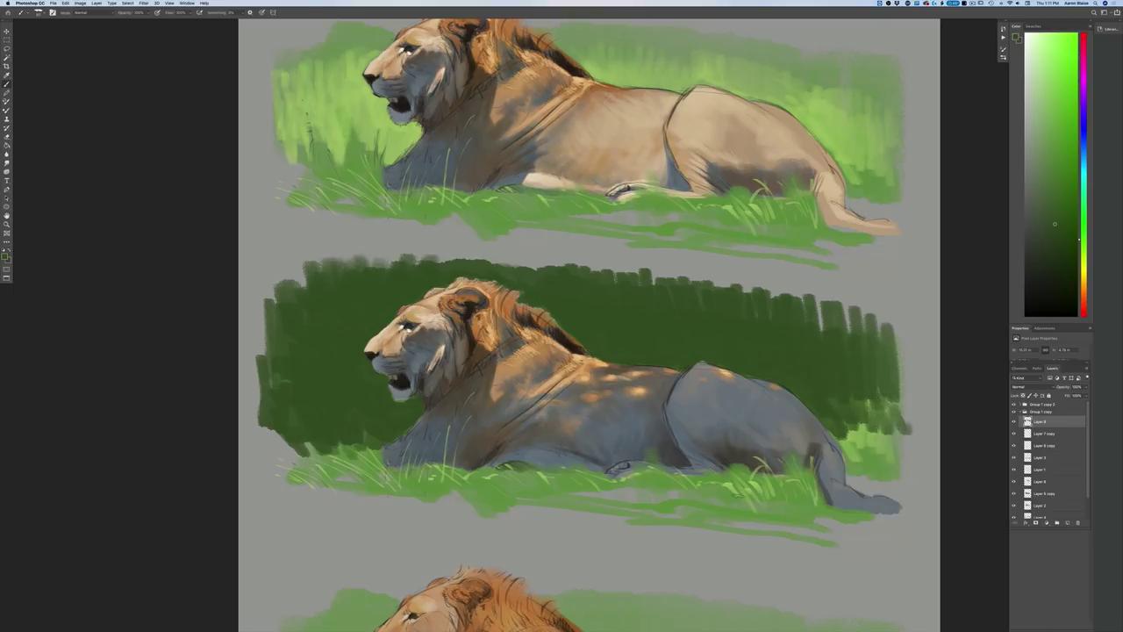
# Step: Cover the foreground grass beneath the middle lion with dark green strokes from the front paws to the tail
pyautogui.moveTo(803, 478)
pyautogui.mouseDown()
pyautogui.moveTo(807, 497)
pyautogui.moveTo(794, 470)
pyautogui.moveTo(737, 487)
pyautogui.moveTo(566, 491)
pyautogui.moveTo(465, 474)
pyautogui.moveTo(285, 476)
pyautogui.mouseUp()
pyautogui.moveTo(456, 483)
pyautogui.mouseDown()
pyautogui.moveTo(514, 484)
pyautogui.moveTo(502, 504)
pyautogui.moveTo(516, 504)
pyautogui.mouseUp()
pyautogui.moveTo(602, 498); pyautogui.dragTo(639, 500)
pyautogui.moveTo(745, 504)
pyautogui.mouseDown()
pyautogui.moveTo(800, 516)
pyautogui.moveTo(623, 520)
pyautogui.mouseUp()
pyautogui.moveTo(820, 519); pyautogui.dragTo(783, 528)
pyautogui.moveTo(847, 509)
pyautogui.mouseDown()
pyautogui.moveTo(787, 537)
pyautogui.moveTo(823, 532)
pyautogui.moveTo(741, 535)
pyautogui.mouseUp()
pyautogui.moveTo(648, 527); pyautogui.dragTo(569, 524)
# Step: Mix a brighter green and paint sunlit patches on the dark foreground grass below the middle lion
pyautogui.click(6, 256)
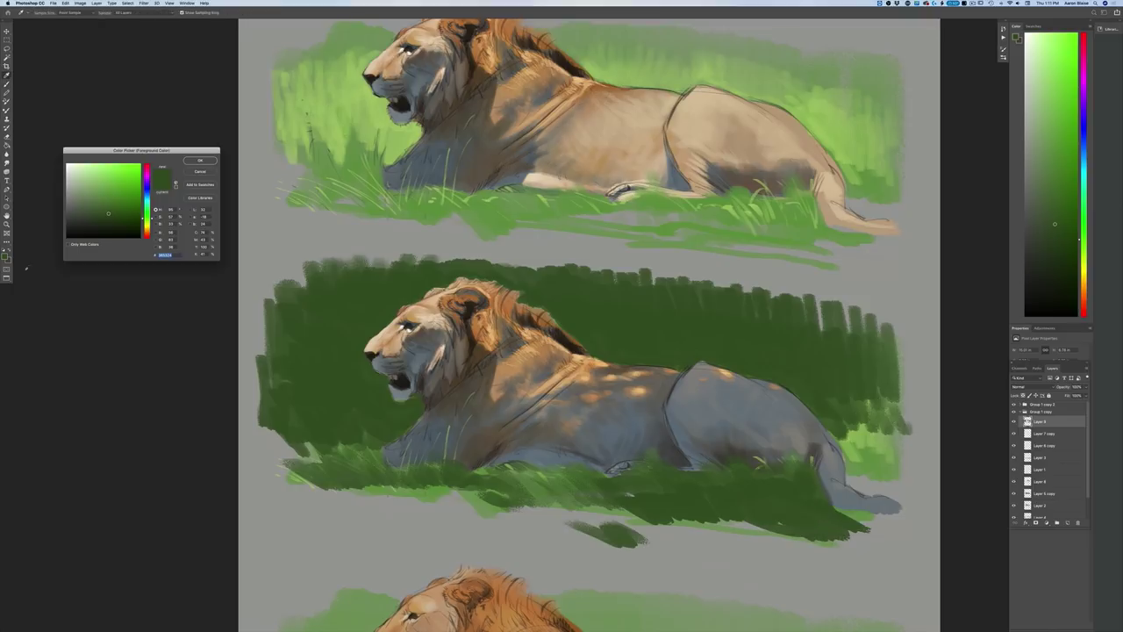
pyautogui.click(119, 187)
pyautogui.click(200, 160)
pyautogui.moveTo(449, 497)
pyautogui.mouseDown()
pyautogui.moveTo(364, 467)
pyautogui.moveTo(530, 491)
pyautogui.moveTo(544, 476)
pyautogui.moveTo(522, 465)
pyautogui.mouseUp()
pyautogui.moveTo(618, 498)
pyautogui.mouseDown()
pyautogui.moveTo(650, 477)
pyautogui.moveTo(716, 493)
pyautogui.moveTo(728, 483)
pyautogui.mouseUp()
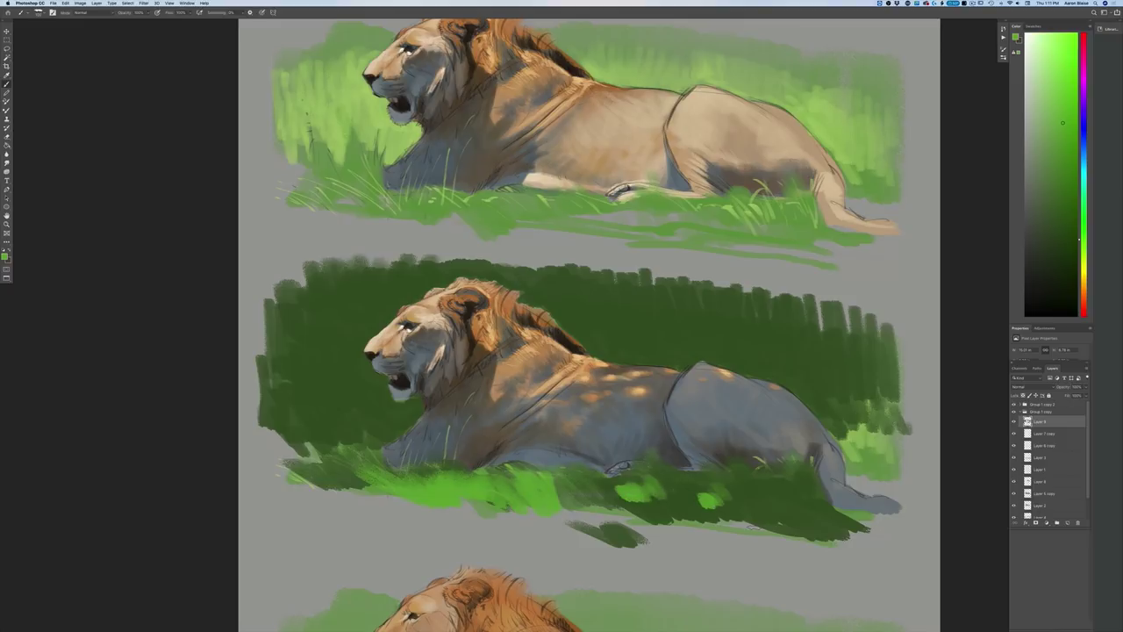
# Step: Flick bright green grass blades upward along the middle lion's front leg, belly and chest
pyautogui.moveTo(506, 481)
pyautogui.mouseDown()
pyautogui.moveTo(518, 469)
pyautogui.moveTo(510, 461)
pyautogui.mouseUp()
pyautogui.moveTo(493, 480)
pyautogui.mouseDown()
pyautogui.moveTo(504, 464)
pyautogui.moveTo(446, 463)
pyautogui.moveTo(441, 446)
pyautogui.moveTo(400, 453)
pyautogui.mouseUp()
pyautogui.moveTo(393, 475); pyautogui.dragTo(416, 456)
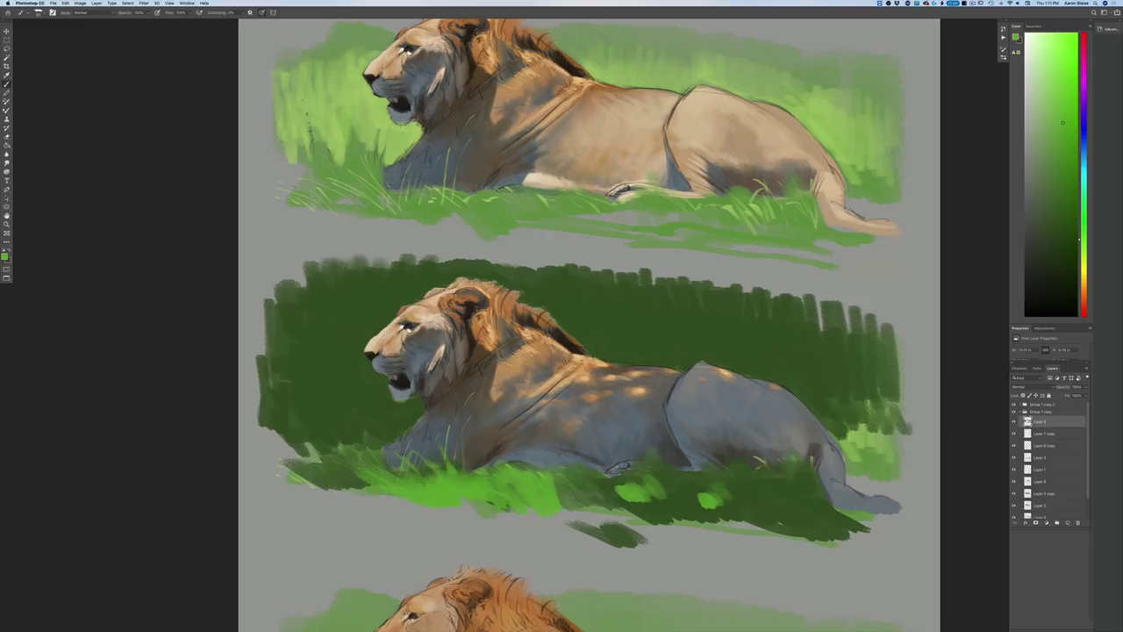
pyautogui.moveTo(488, 476); pyautogui.dragTo(480, 449)
pyautogui.moveTo(474, 472); pyautogui.dragTo(470, 442)
pyautogui.moveTo(365, 468); pyautogui.dragTo(353, 454)
pyautogui.moveTo(368, 467)
pyautogui.mouseDown()
pyautogui.moveTo(341, 444)
pyautogui.moveTo(388, 436)
pyautogui.moveTo(369, 425)
pyautogui.moveTo(347, 433)
pyautogui.mouseUp()
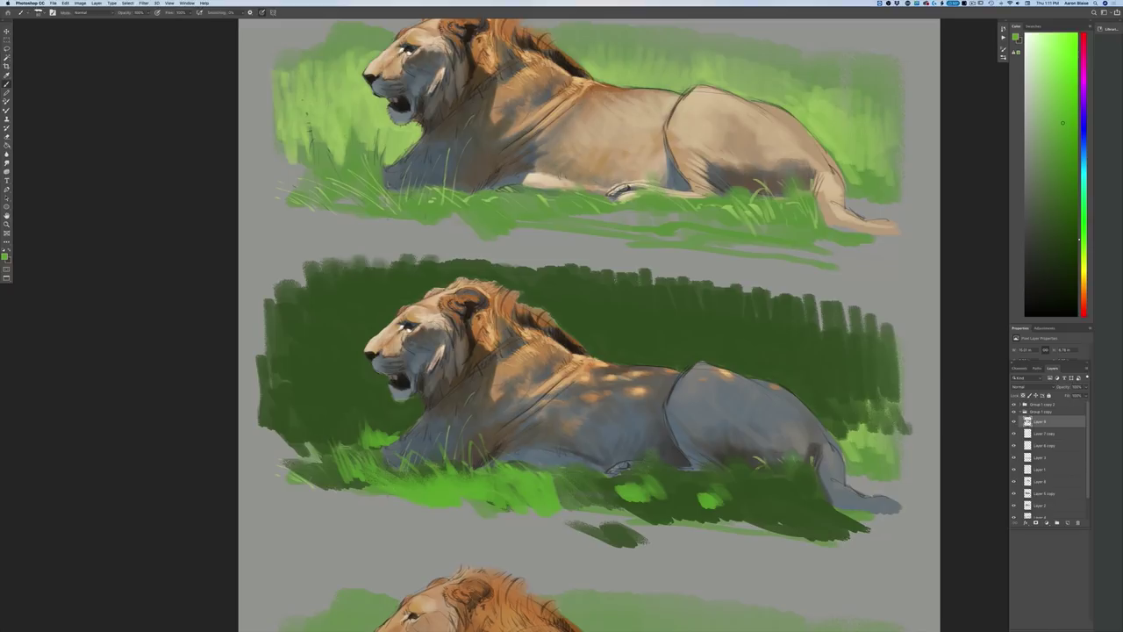
# Step: Mix a lighter green and paint bright grass blades around the middle lion's front paw and curling strokes on the foreground grass
pyautogui.click(6, 257)
pyautogui.click(106, 172)
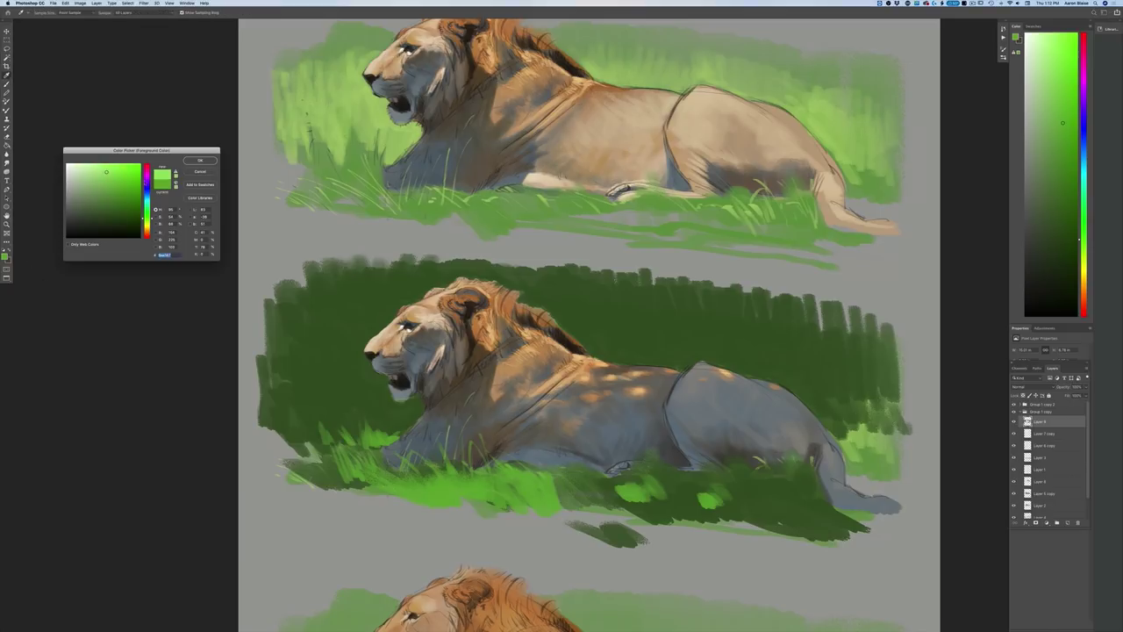
pyautogui.click(200, 160)
pyautogui.moveTo(356, 441); pyautogui.dragTo(322, 423)
pyautogui.moveTo(365, 470); pyautogui.dragTo(355, 428)
pyautogui.moveTo(348, 434); pyautogui.dragTo(366, 404)
pyautogui.moveTo(339, 484); pyautogui.dragTo(318, 466)
pyautogui.moveTo(367, 465); pyautogui.dragTo(354, 432)
pyautogui.moveTo(426, 486)
pyautogui.mouseDown()
pyautogui.moveTo(455, 491)
pyautogui.moveTo(506, 474)
pyautogui.mouseUp()
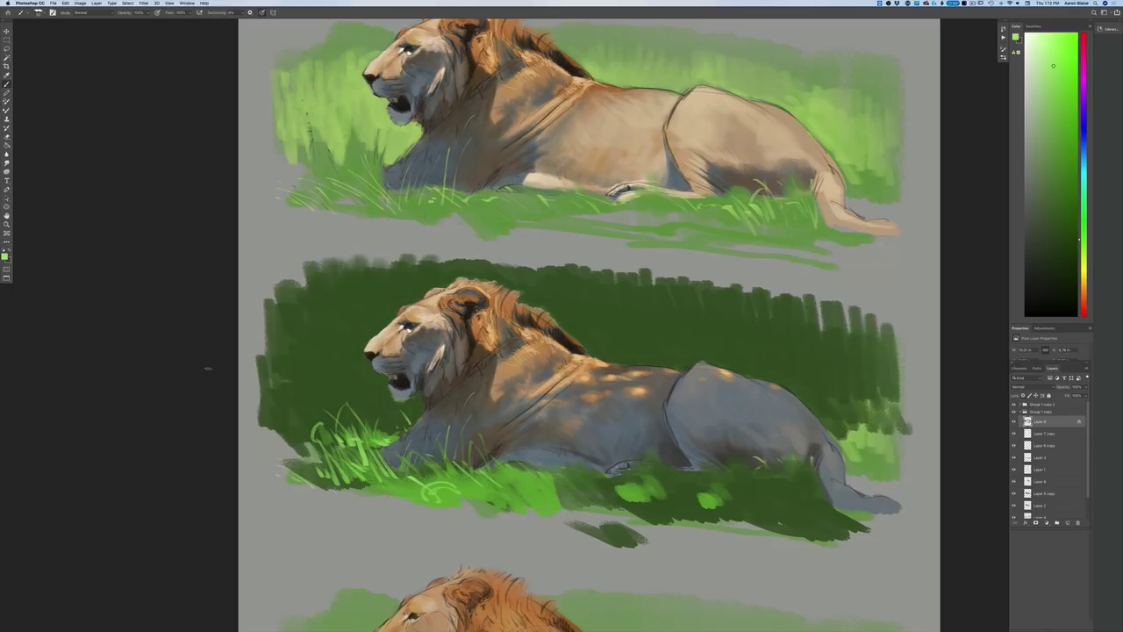
# Step: Mix a near-black green and dab darker foliage patches around the middle lion's face and behind its mane
pyautogui.click(4, 254)
pyautogui.click(108, 224)
pyautogui.click(200, 161)
pyautogui.moveTo(397, 317)
pyautogui.mouseDown()
pyautogui.moveTo(374, 323)
pyautogui.moveTo(379, 334)
pyautogui.moveTo(371, 320)
pyautogui.moveTo(348, 325)
pyautogui.mouseUp()
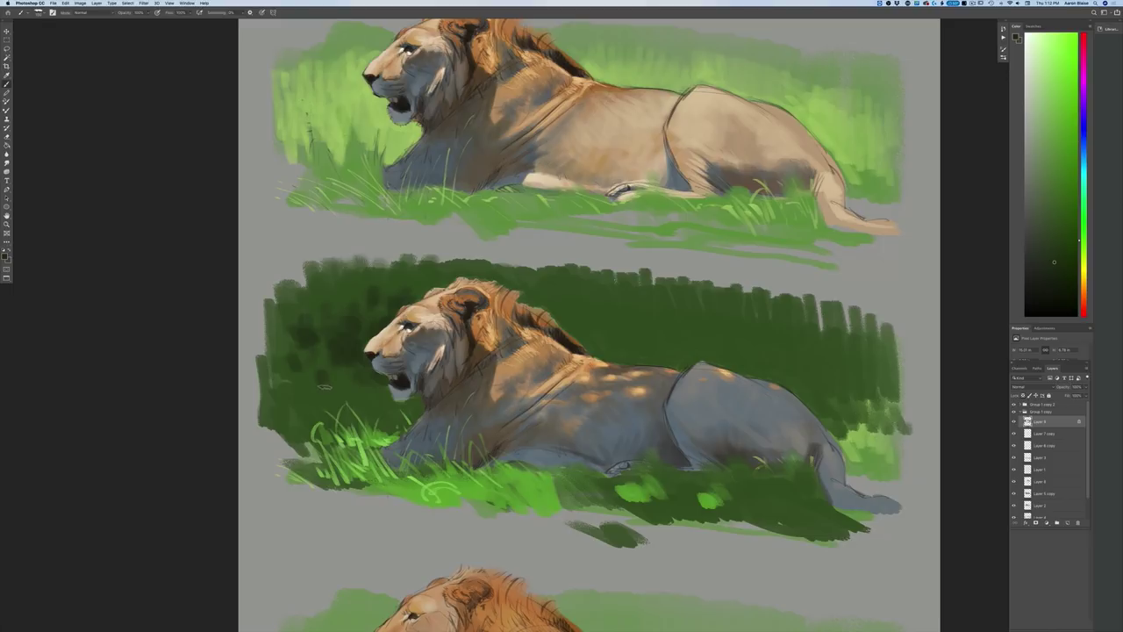
pyautogui.moveTo(530, 303); pyautogui.dragTo(587, 340)
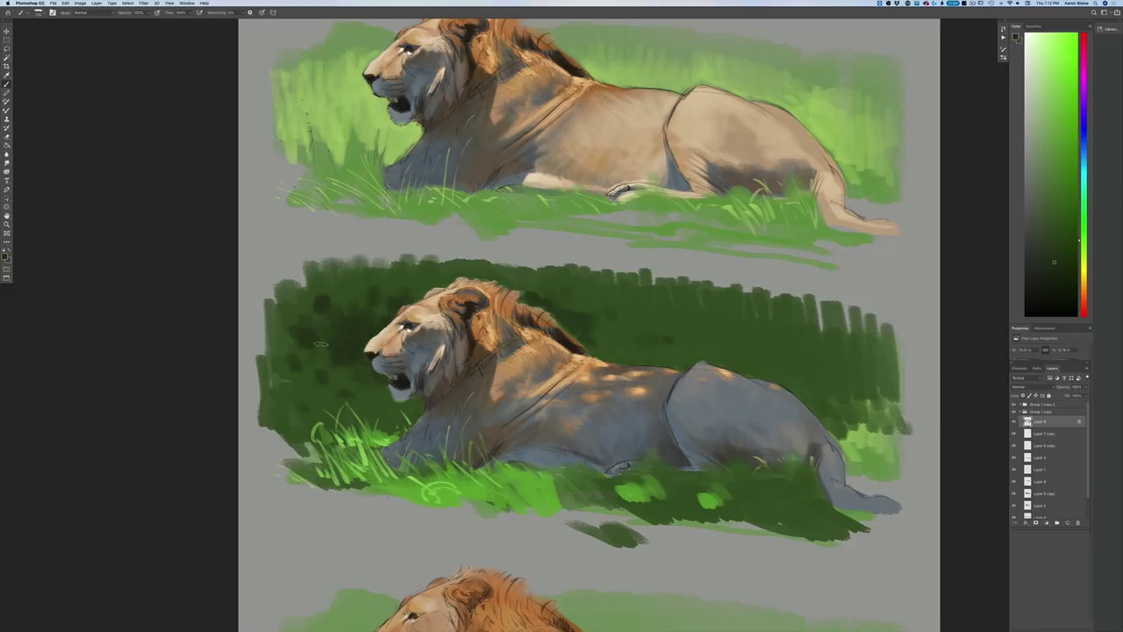
pyautogui.press('super+minus')
pyautogui.press('super+minus')
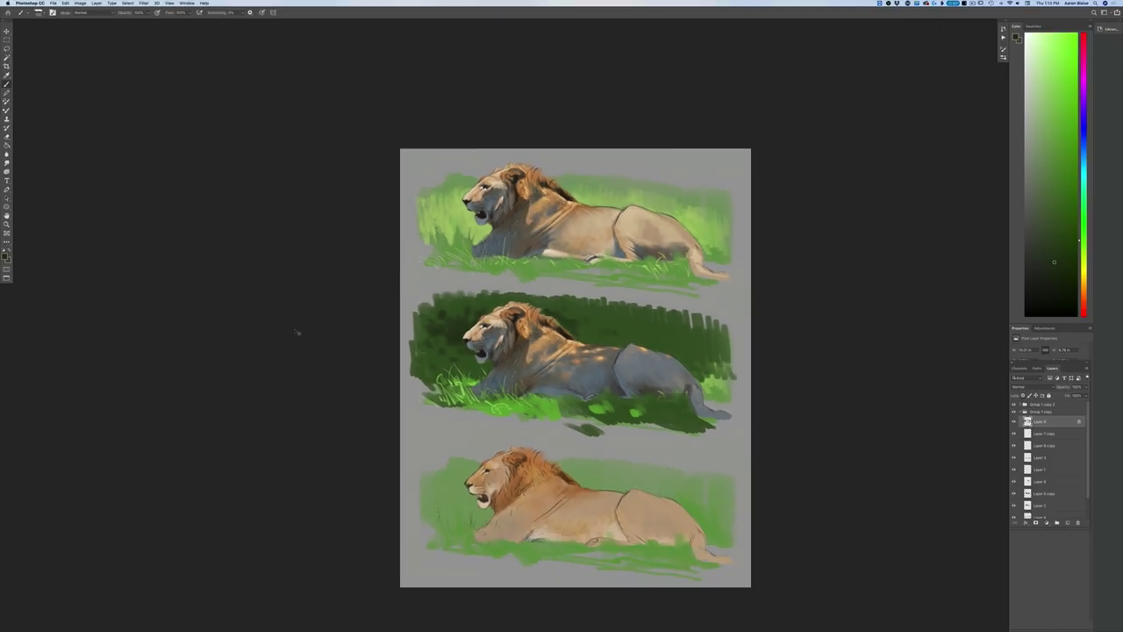
# Step: Mix a light warm tan from the middle lion's fur and paint sunlit spots on its shoulder on the Layer 6 copy
pyautogui.press('super+plus')
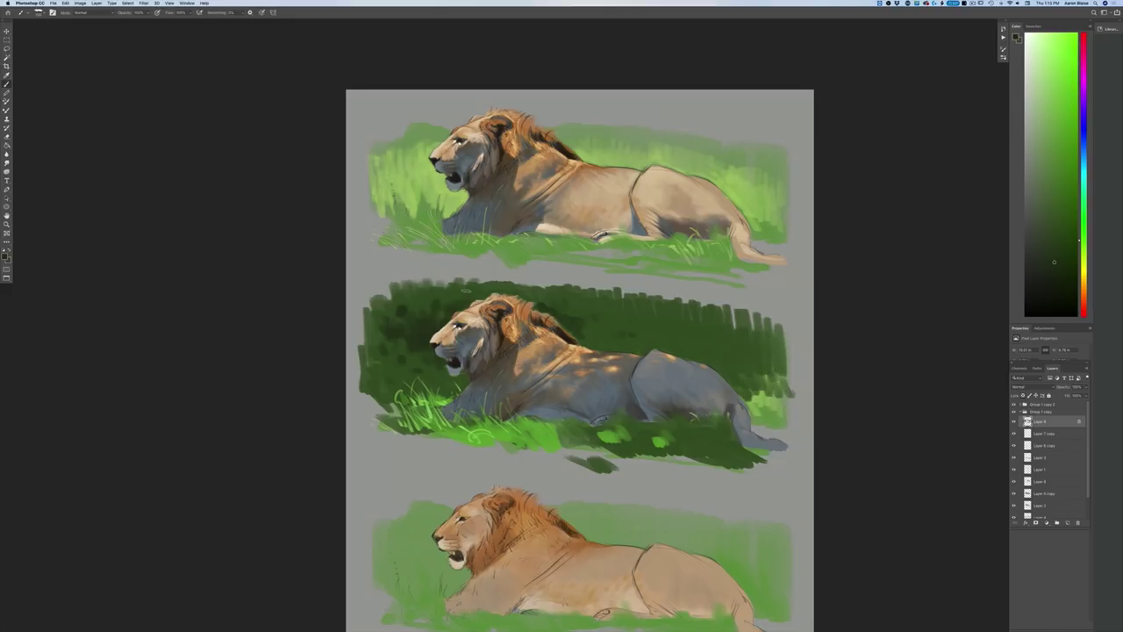
pyautogui.press('super+plus')
pyautogui.click(4, 256)
pyautogui.click(508, 364)
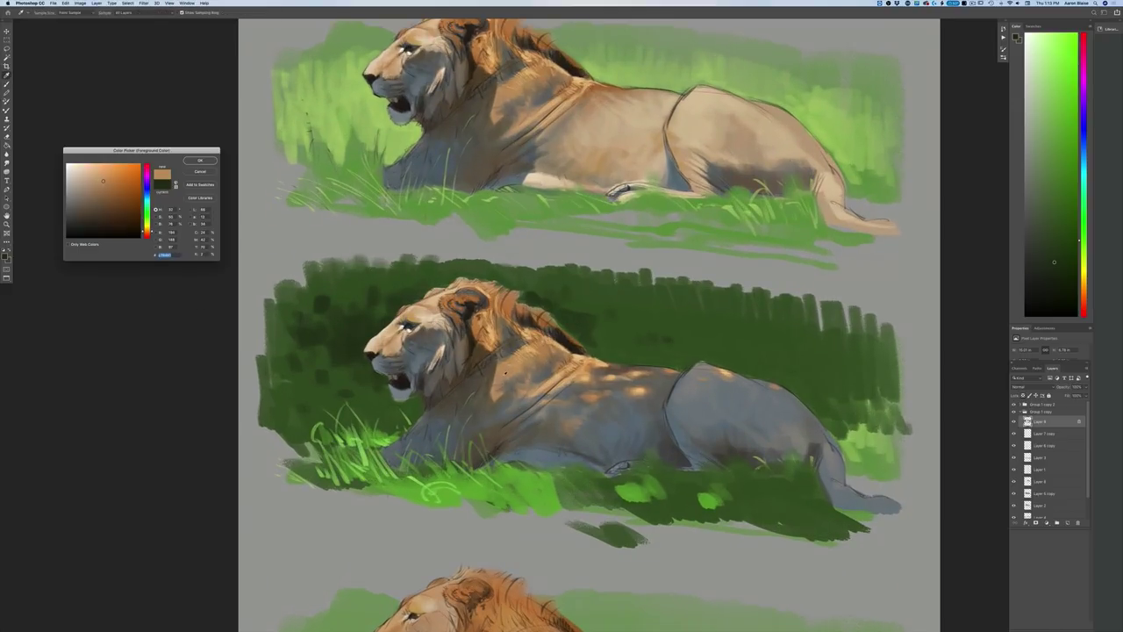
pyautogui.click(95, 168)
pyautogui.click(196, 162)
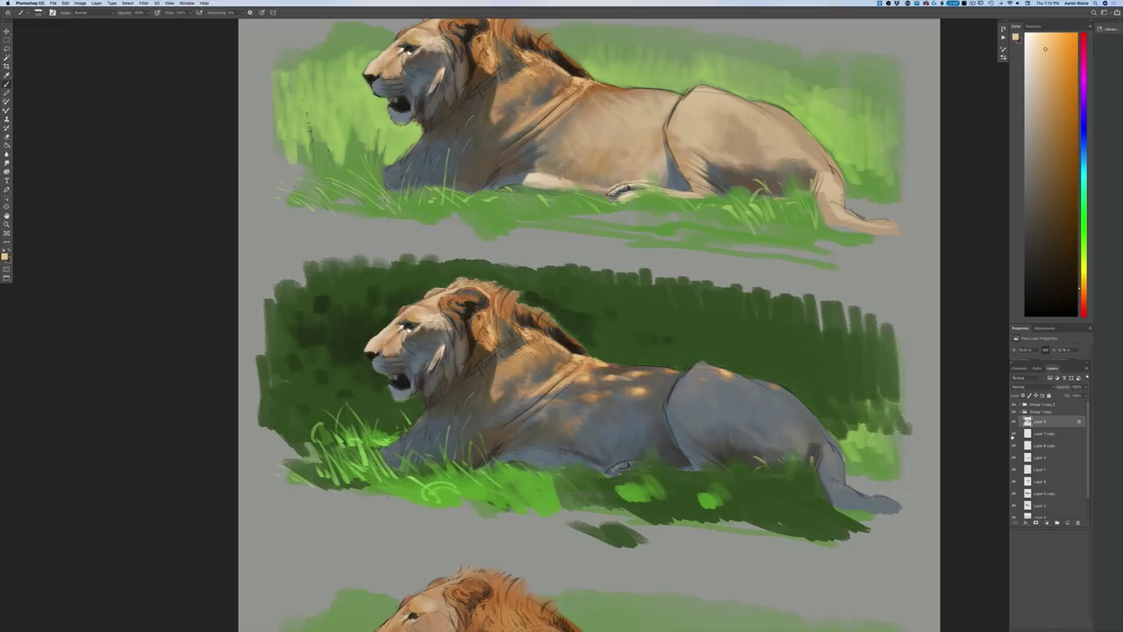
pyautogui.click(1013, 434)
pyautogui.click(1014, 434)
pyautogui.click(1044, 446)
pyautogui.moveTo(505, 361); pyautogui.dragTo(499, 376)
pyautogui.moveTo(494, 396); pyautogui.dragTo(502, 394)
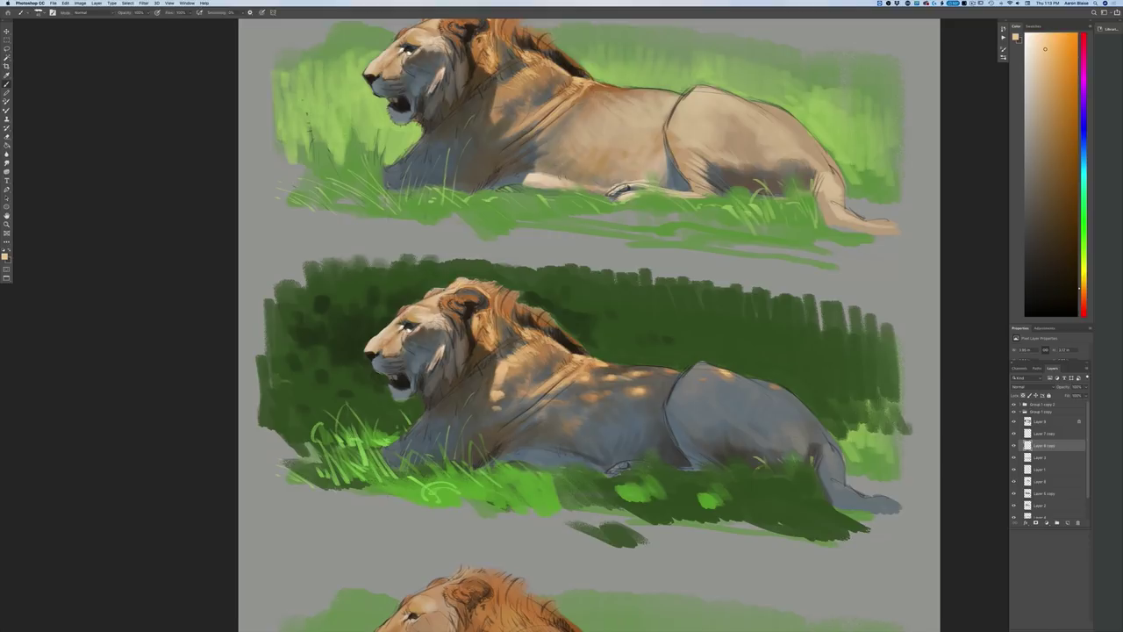
# Step: Mix a darker green from the background and deepen the foliage behind the middle lion's back on Layer 8
pyautogui.press('super+minus')
pyautogui.press('super+minus')
pyautogui.press('super+minus')
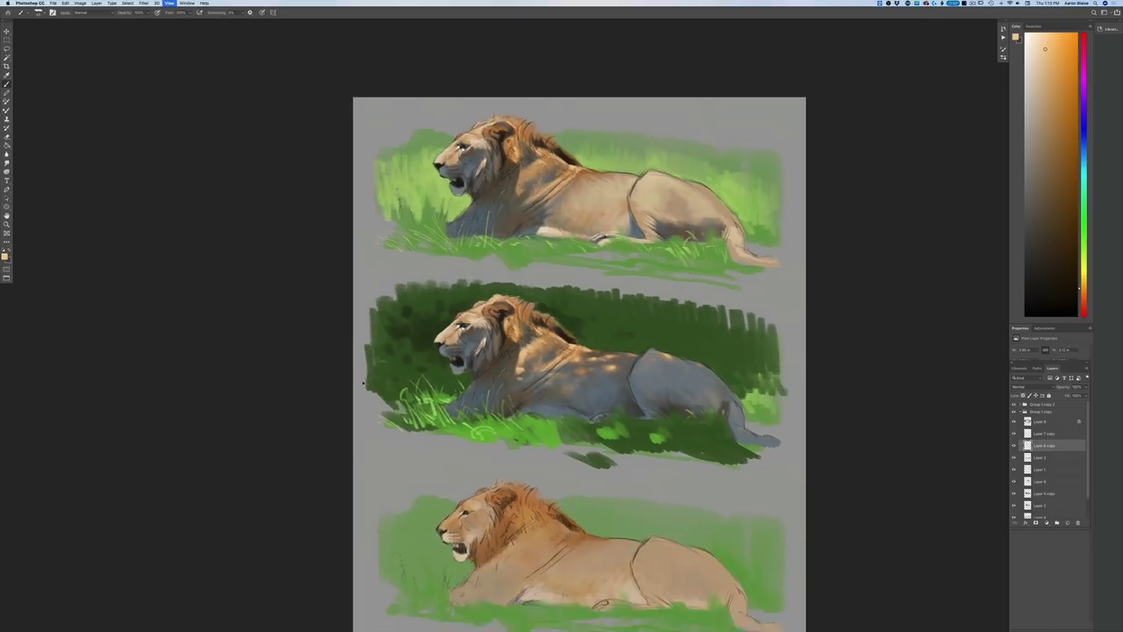
pyautogui.press('super+plus')
pyautogui.press('super+plus')
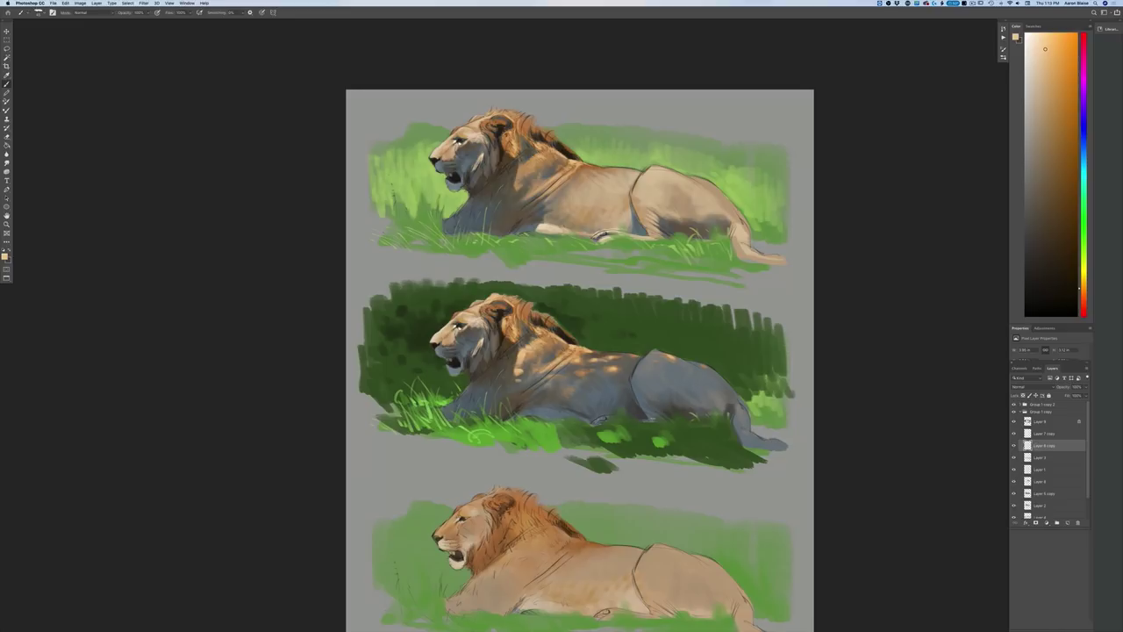
pyautogui.click(5, 255)
pyautogui.click(427, 326)
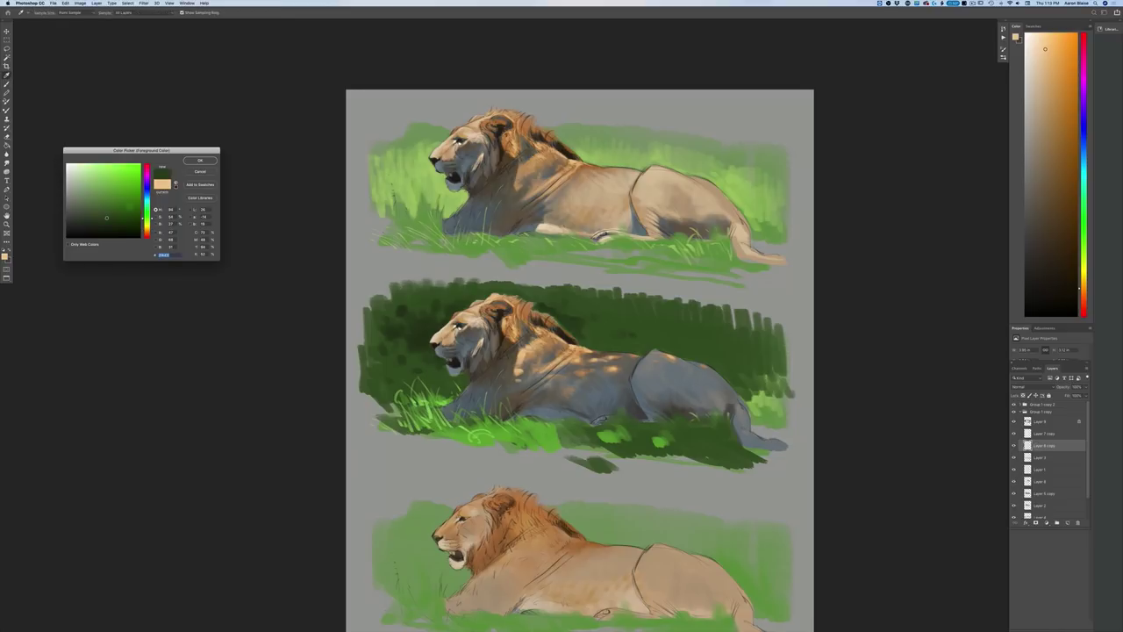
pyautogui.click(107, 222)
pyautogui.press('Return')
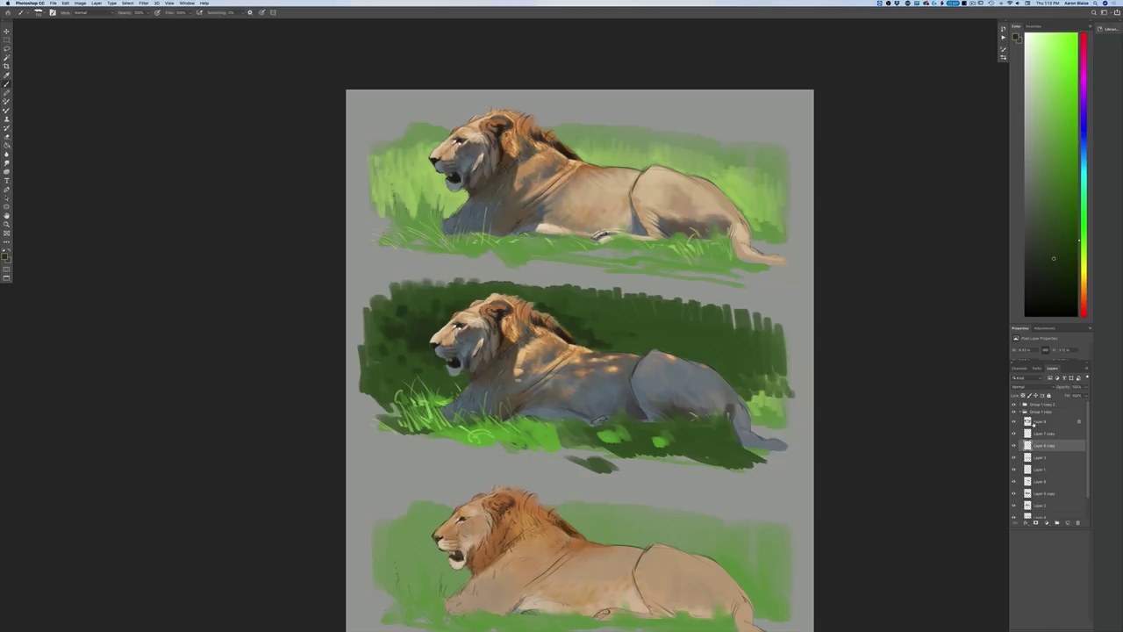
pyautogui.click(1036, 421)
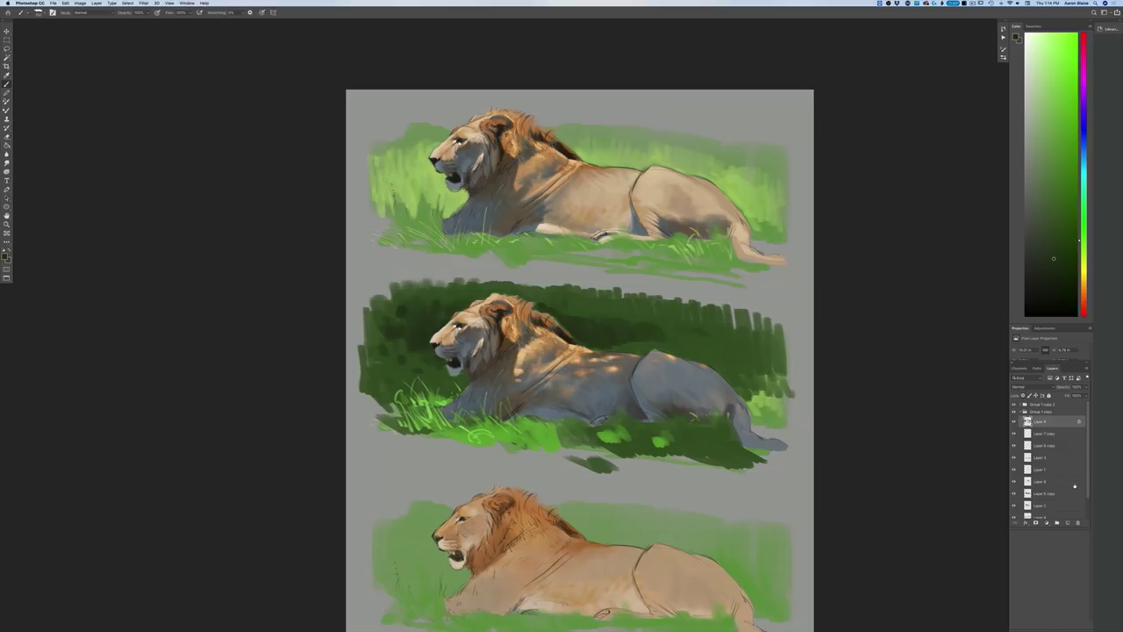
pyautogui.press('super+minus')
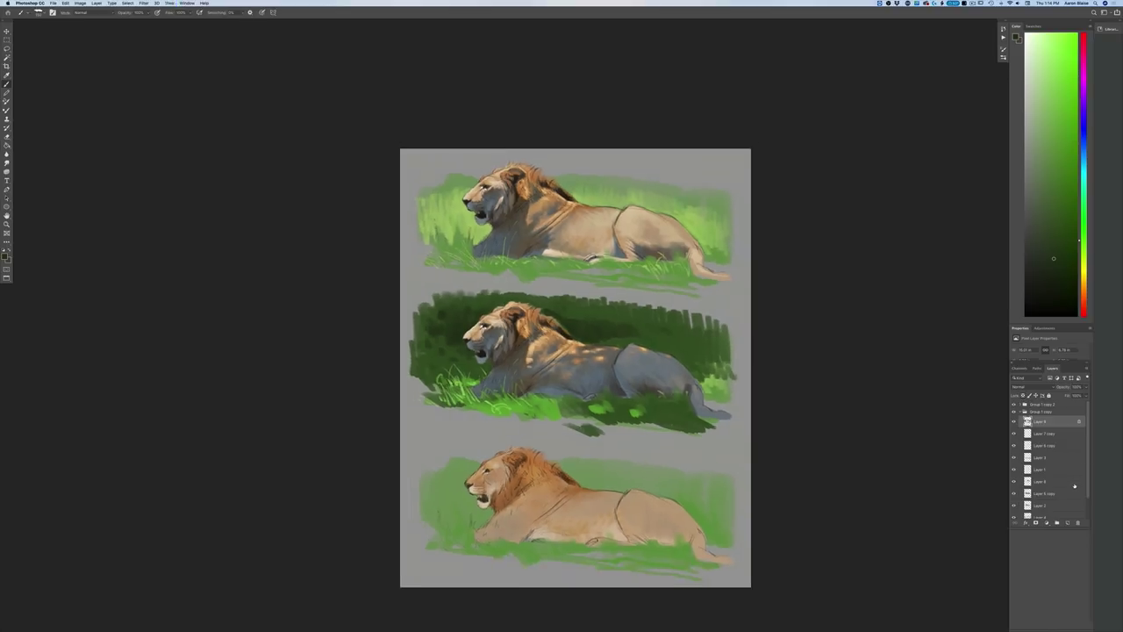
pyautogui.press('super+minus')
pyautogui.press('super+plus')
pyautogui.press('super+plus')
pyautogui.press('super+plus')
pyautogui.press('super+plus')
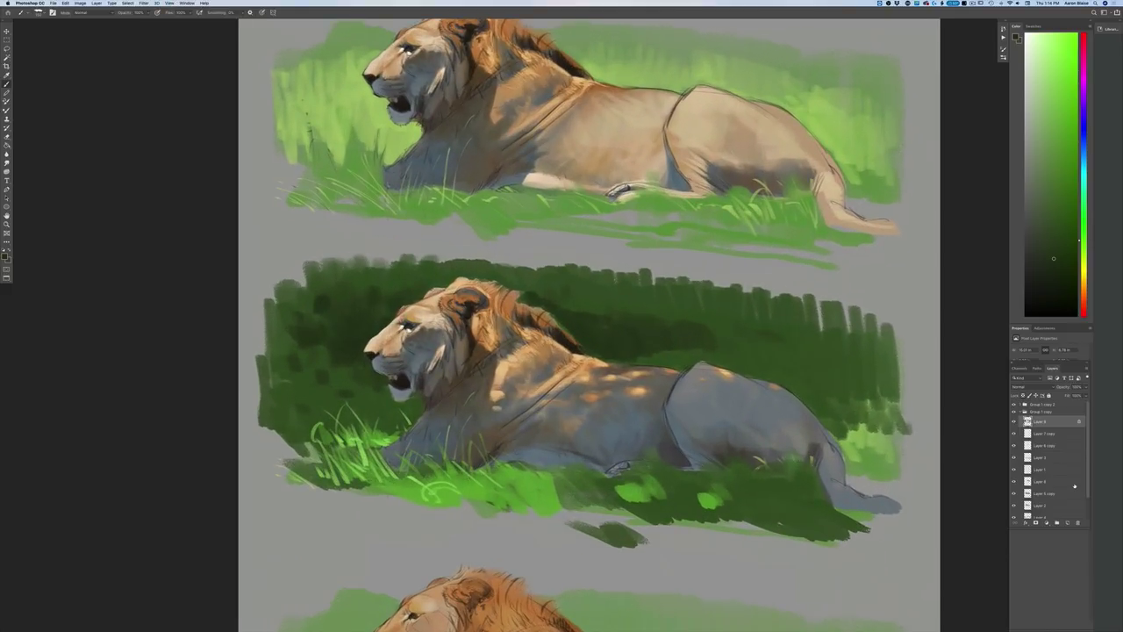
# Step: Mix a lighter blue-grey from the middle lion's haunch and paint soft highlights along its rump and thigh contour
pyautogui.press('super+minus')
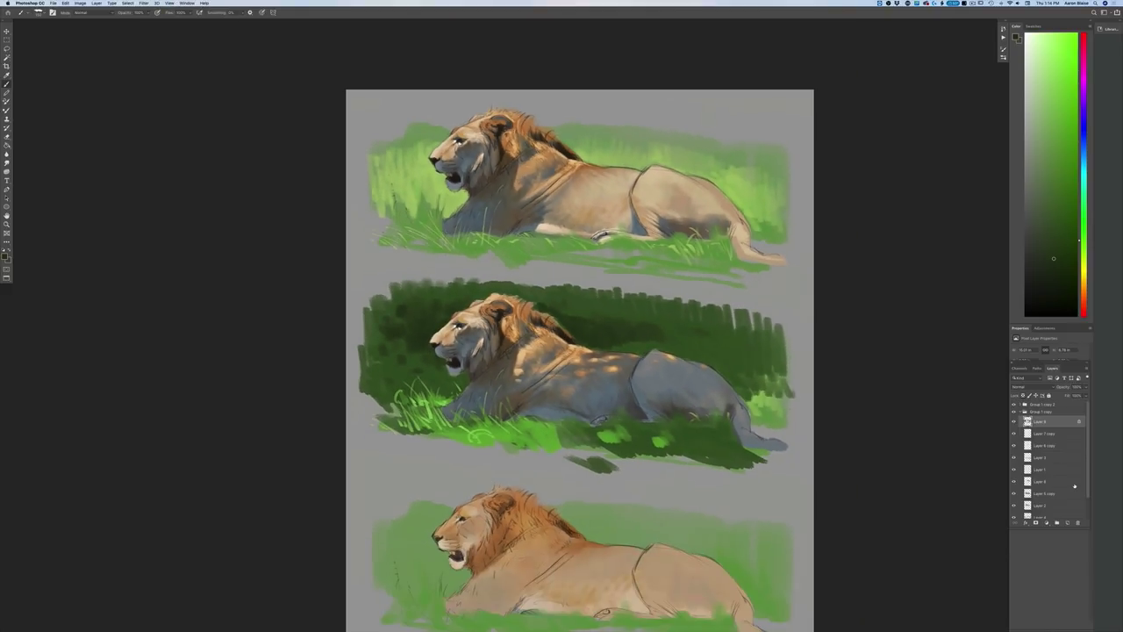
pyautogui.click(4, 256)
pyautogui.click(681, 366)
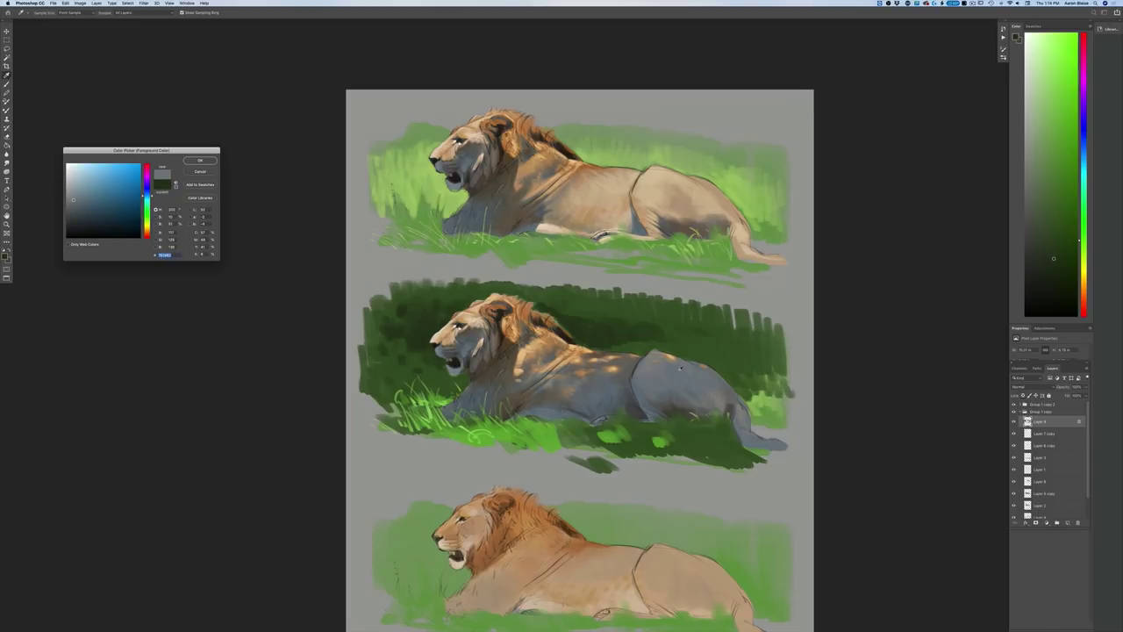
pyautogui.click(72, 190)
pyautogui.press('Return')
pyautogui.press('super+plus')
pyautogui.press('super+plus')
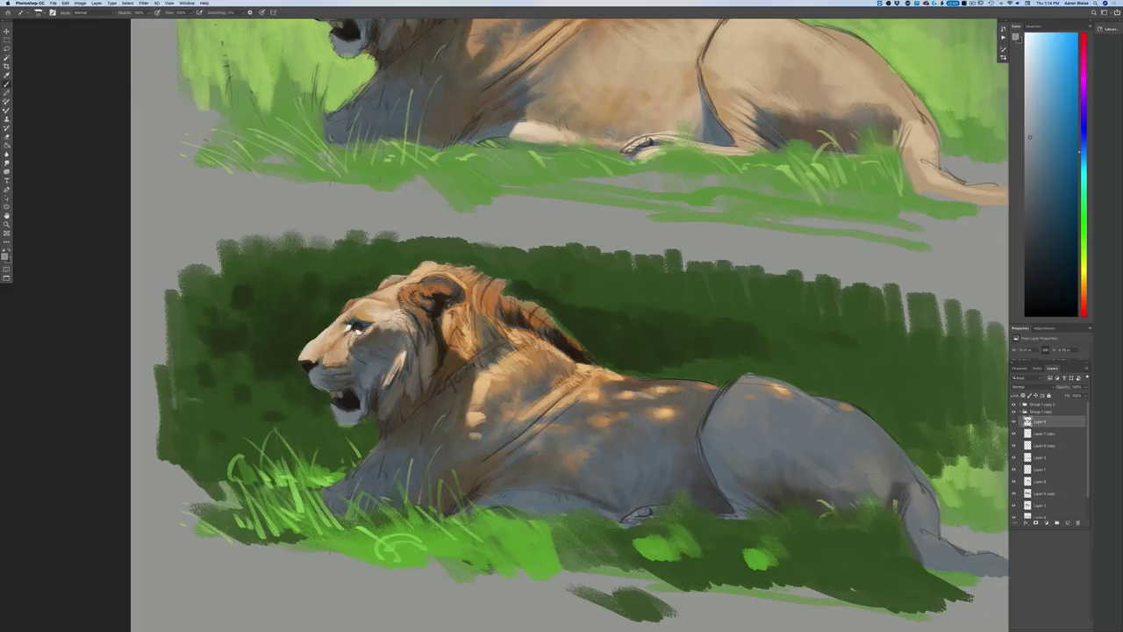
pyautogui.moveTo(856, 409); pyautogui.dragTo(919, 476)
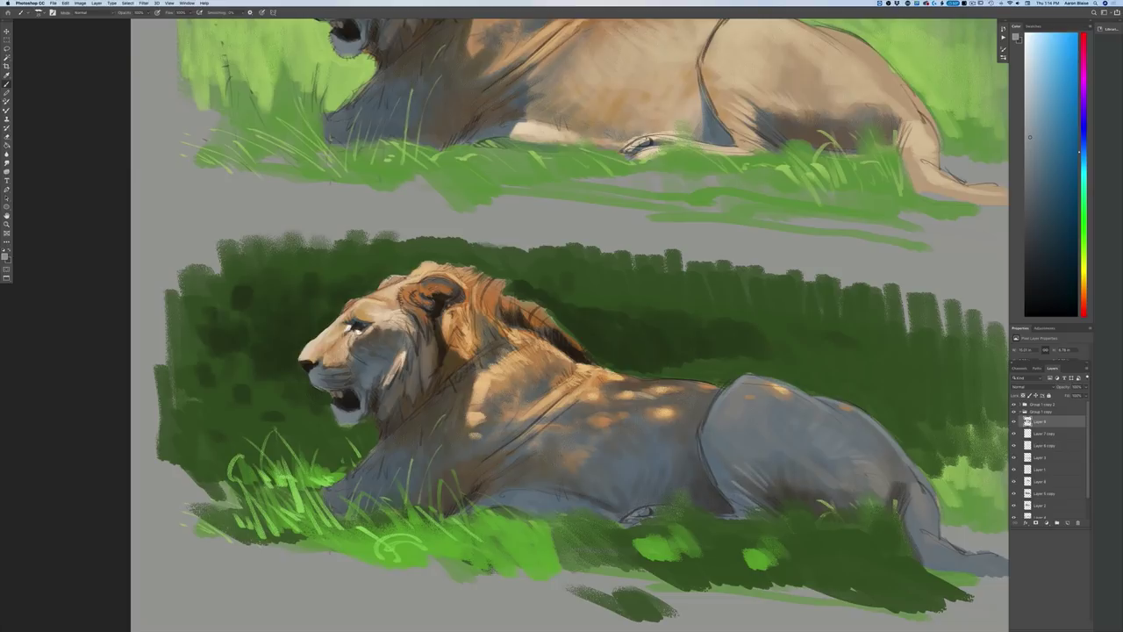
pyautogui.moveTo(702, 429); pyautogui.dragTo(725, 498)
# Step: Lighten the middle lion's chin with the blue-grey colour
pyautogui.press('super+minus')
pyautogui.press('super+minus')
pyautogui.press('super+minus')
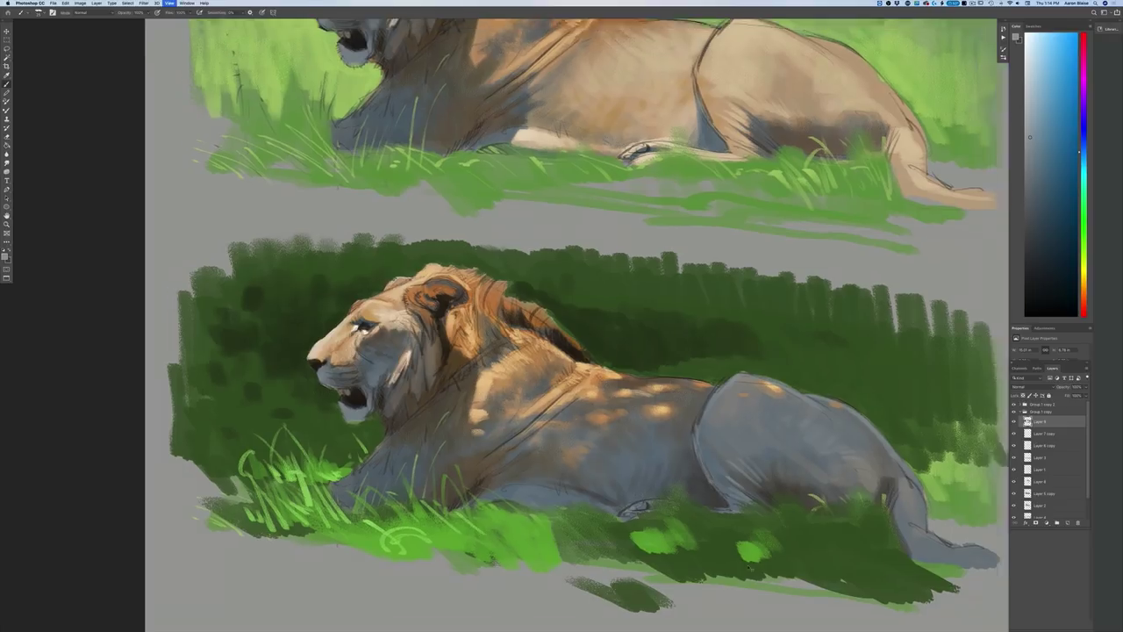
pyautogui.press('super+equal')
pyautogui.press('super+equal')
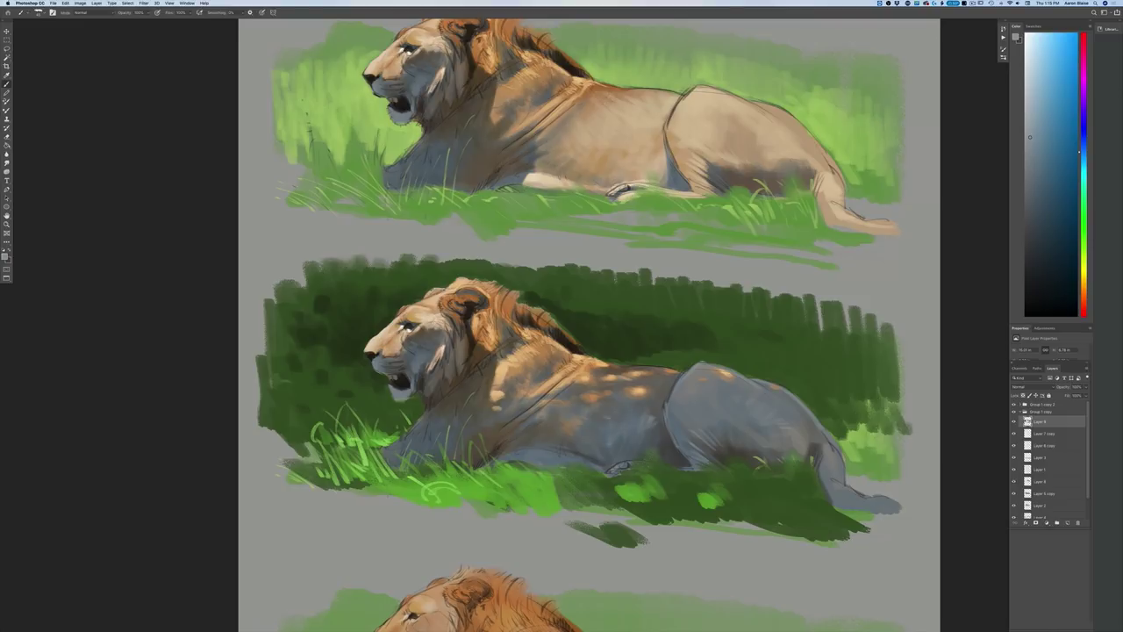
pyautogui.press('super+minus')
pyautogui.press('super+minus')
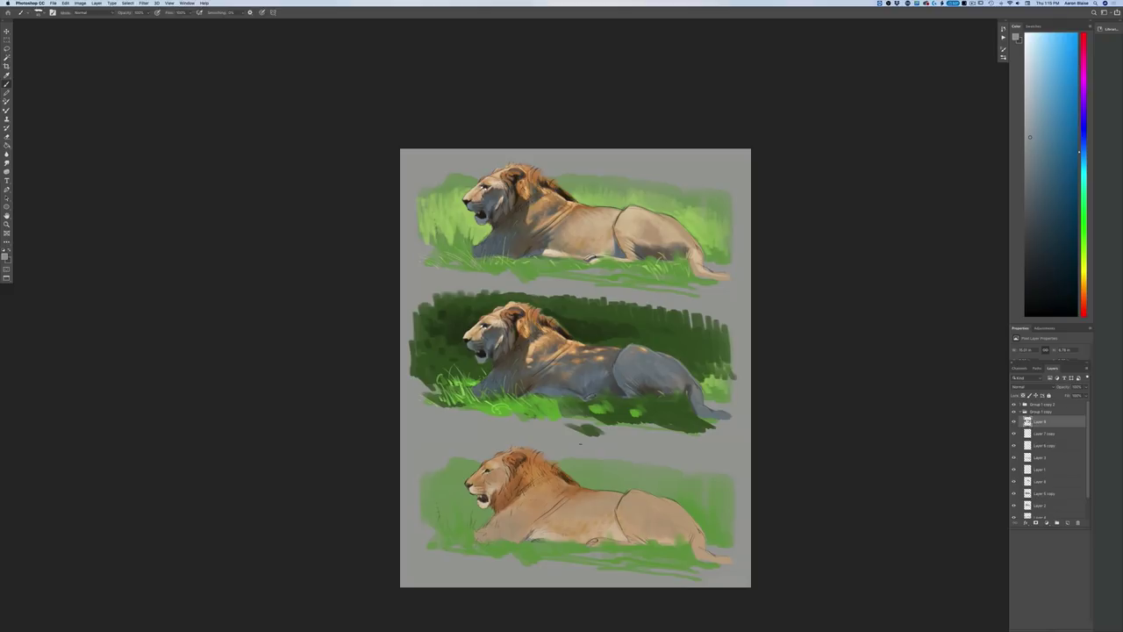
pyautogui.press('super+plus')
pyautogui.press('super+plus')
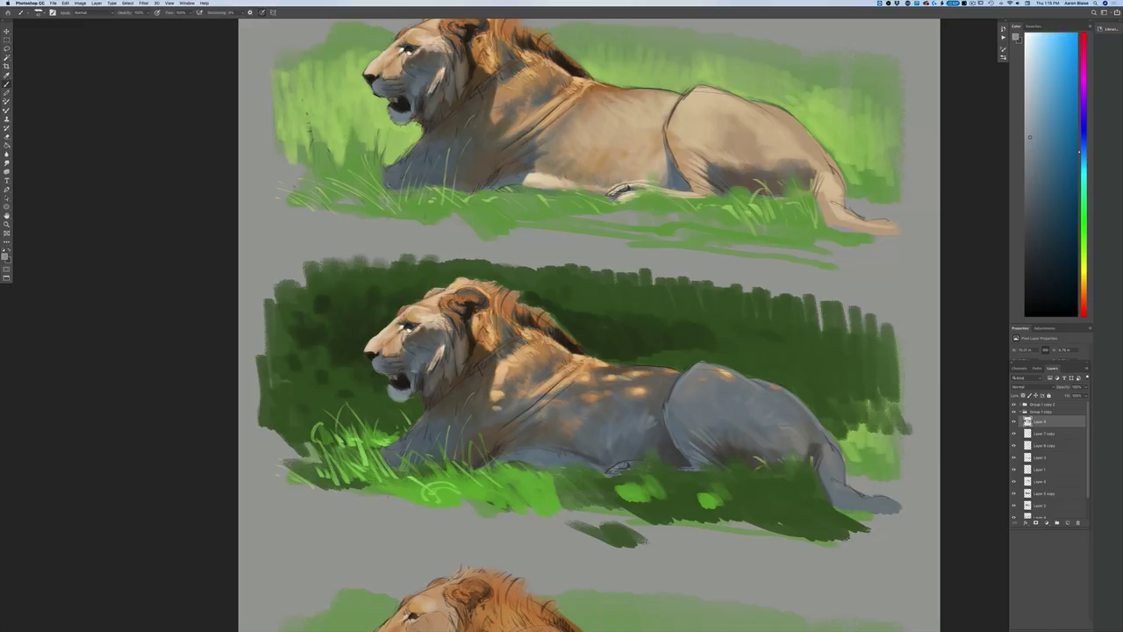
pyautogui.moveTo(417, 374)
pyautogui.mouseDown()
pyautogui.moveTo(414, 392)
pyautogui.moveTo(421, 372)
pyautogui.mouseUp()
# Step: Compare the lighting of the three lion studies in full-page and closer views
pyautogui.press('super+minus')
pyautogui.press('super+minus')
pyautogui.press('super+plus')
pyautogui.press('super+plus')
pyautogui.hotkey('ctrl', '-')
pyautogui.hotkey('ctrl', '-')
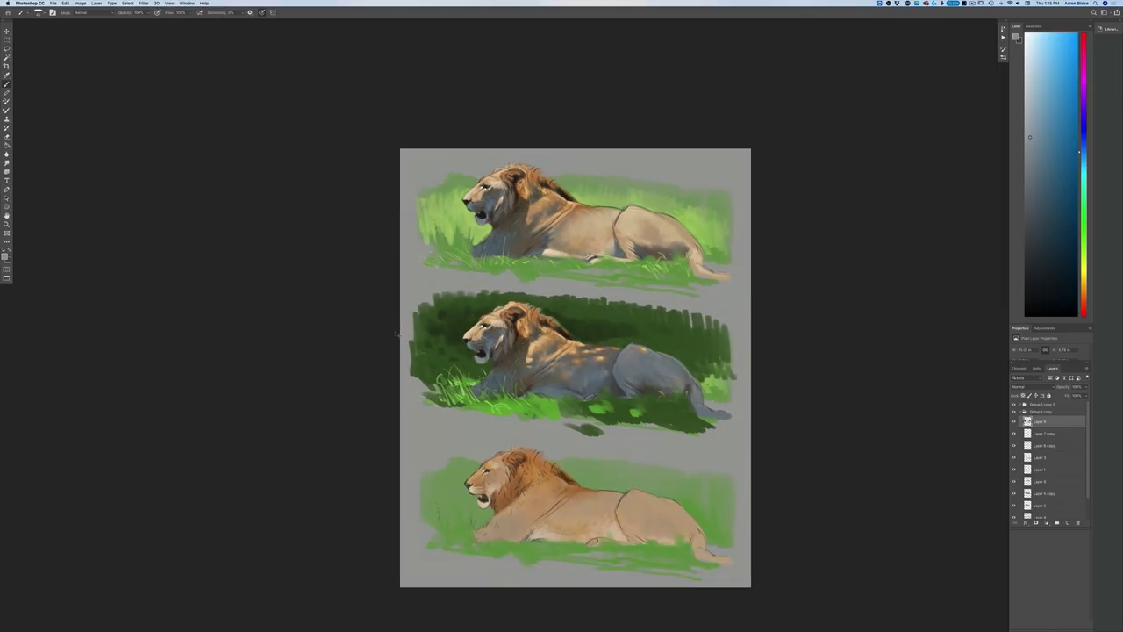
pyautogui.hotkey('ctrl', '+')
pyautogui.hotkey('ctrl', '+')
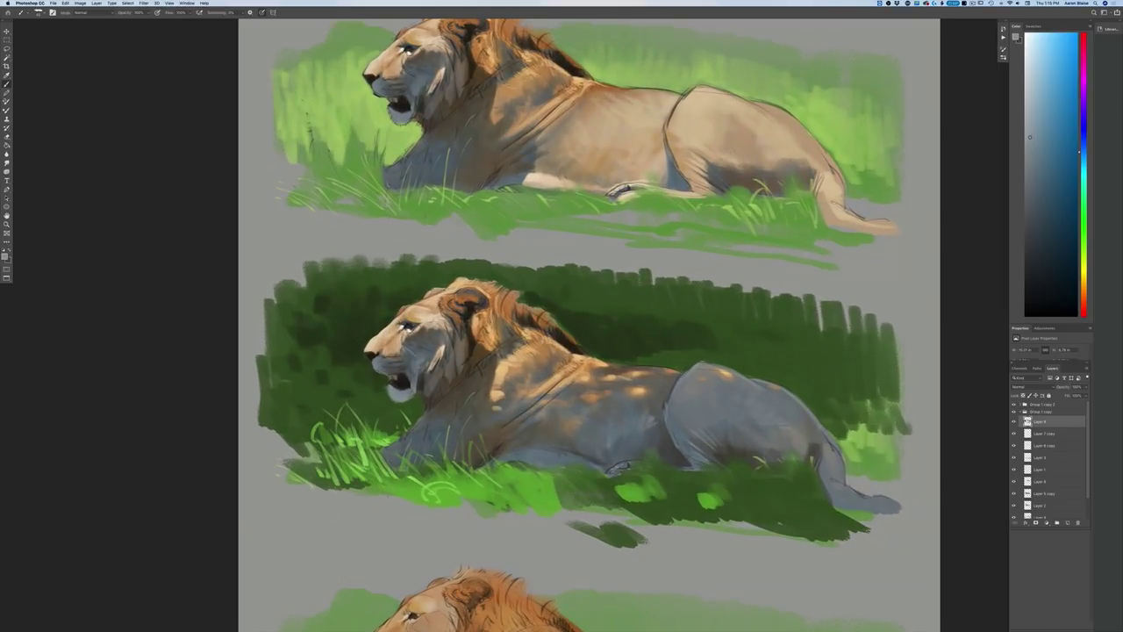
pyautogui.hotkey('ctrl', '-')
pyautogui.hotkey('ctrl', '-')
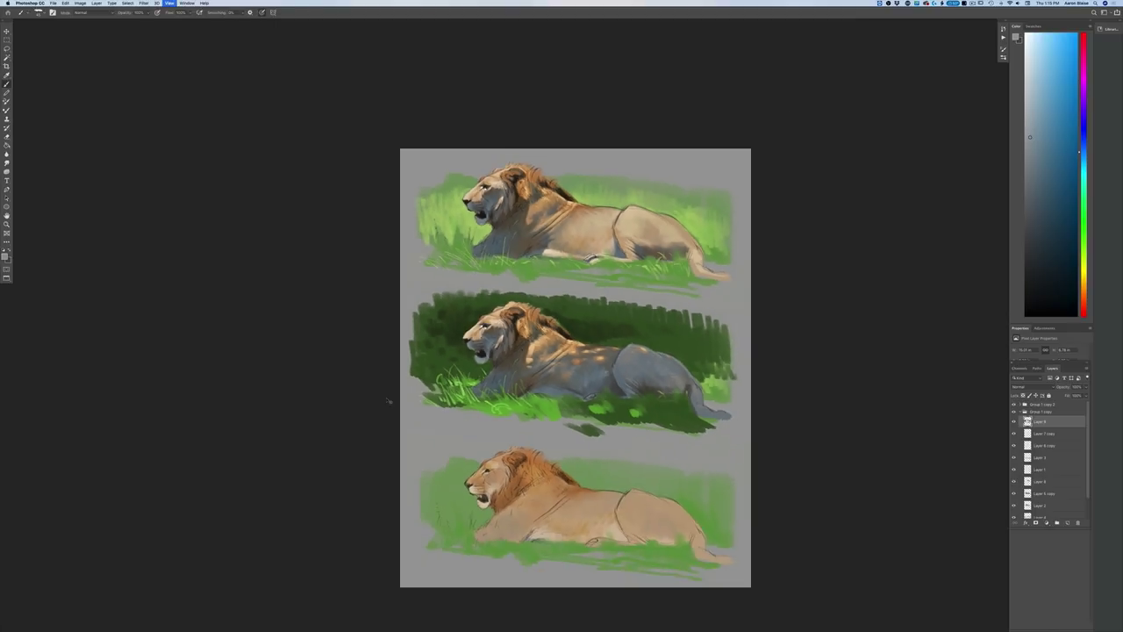
pyautogui.scroll(-2, 351, 395)
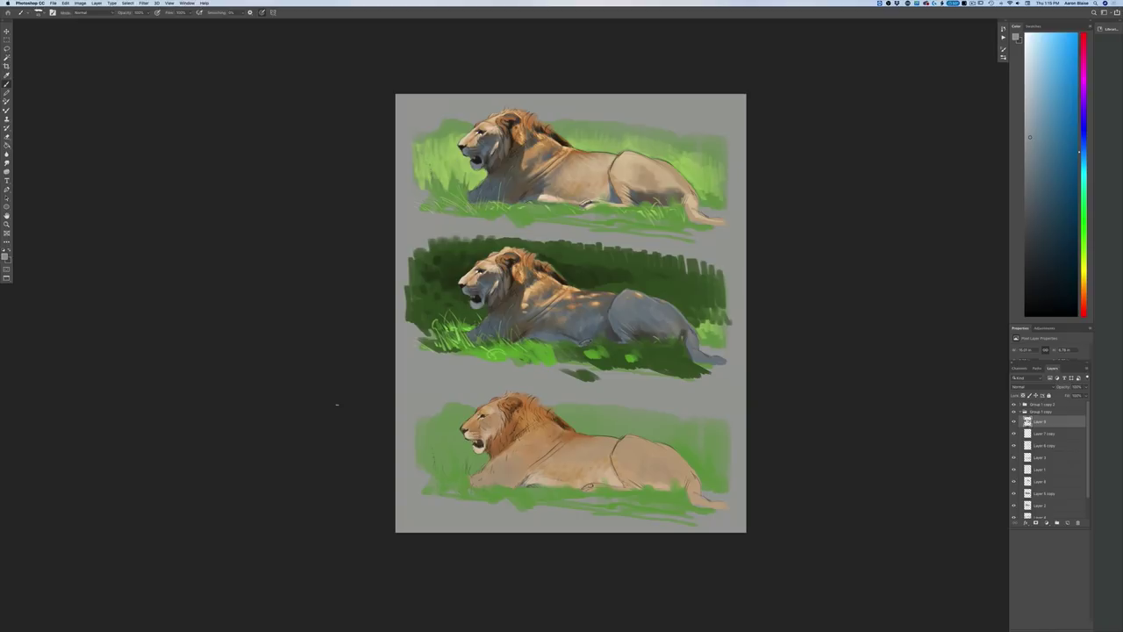
pyautogui.moveTo(321, 474); pyautogui.dragTo(326, 416)
pyautogui.press('super+plus')
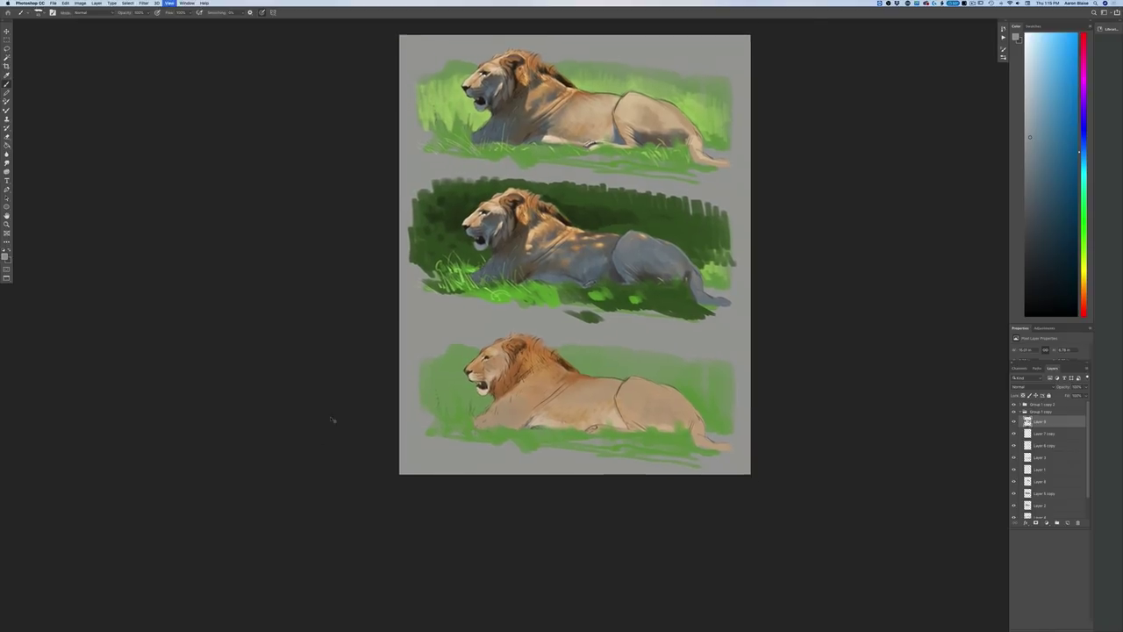
pyautogui.press('super+equal')
# Step: Collapse the middle lion's layer group, expand Group 1 copy 2 and select the lower lion's background layer
pyautogui.click(1023, 411)
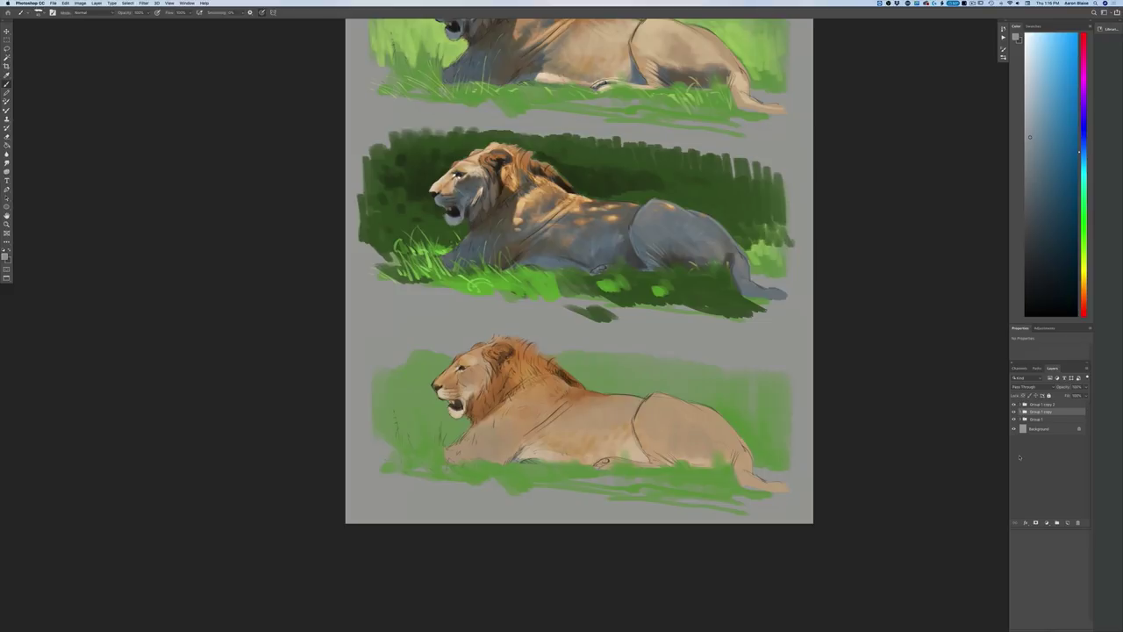
pyautogui.click(1021, 404)
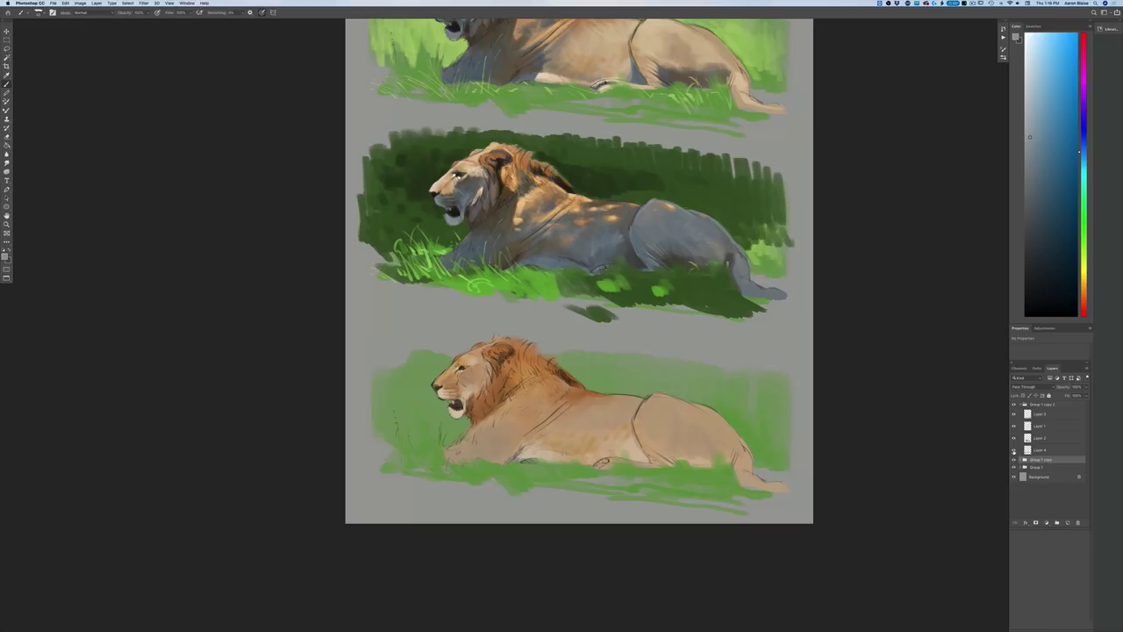
pyautogui.click(1014, 450)
pyautogui.click(1014, 450)
pyautogui.click(1036, 451)
# Step: Mix a brighter light green from the lower grass and repaint the background behind the lower lion with a larger brush
pyautogui.click(5, 256)
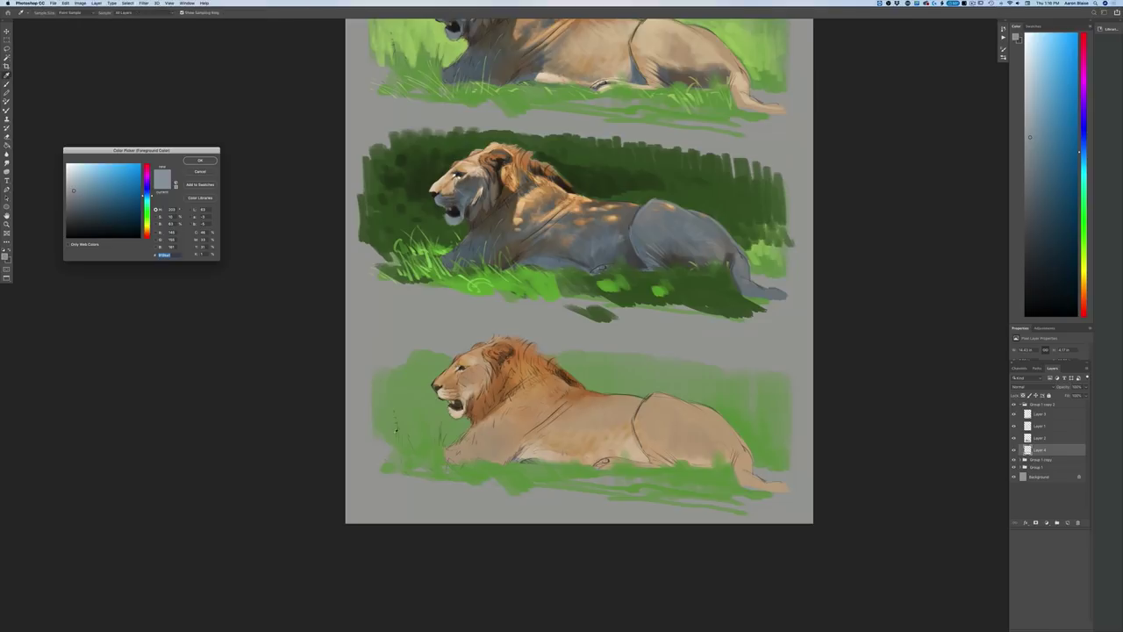
pyautogui.click(483, 471)
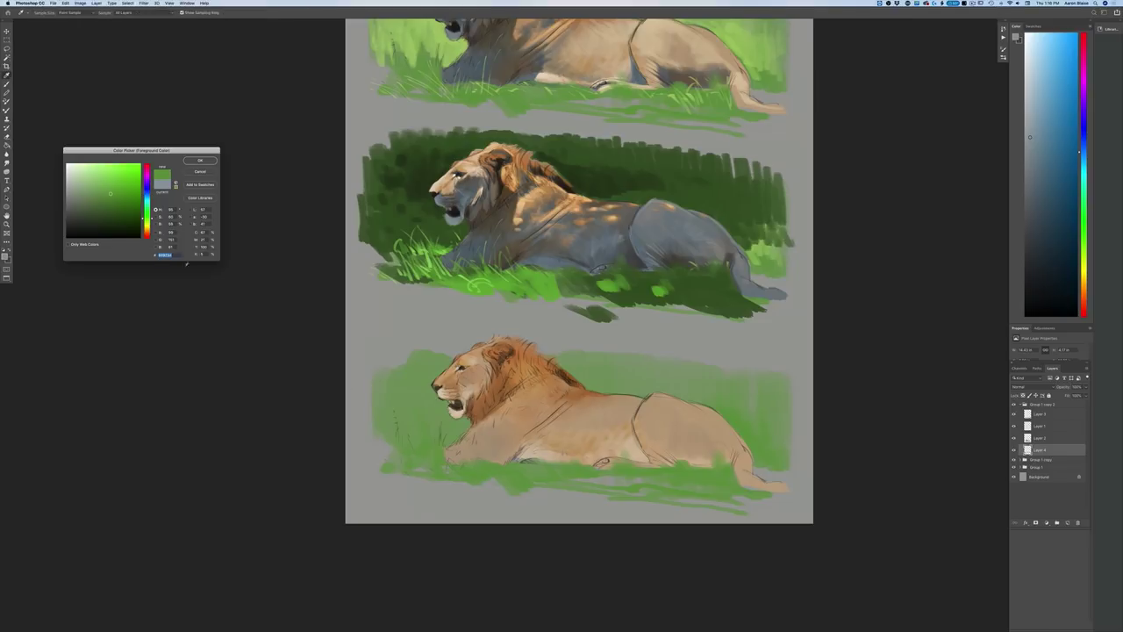
pyautogui.press('Return')
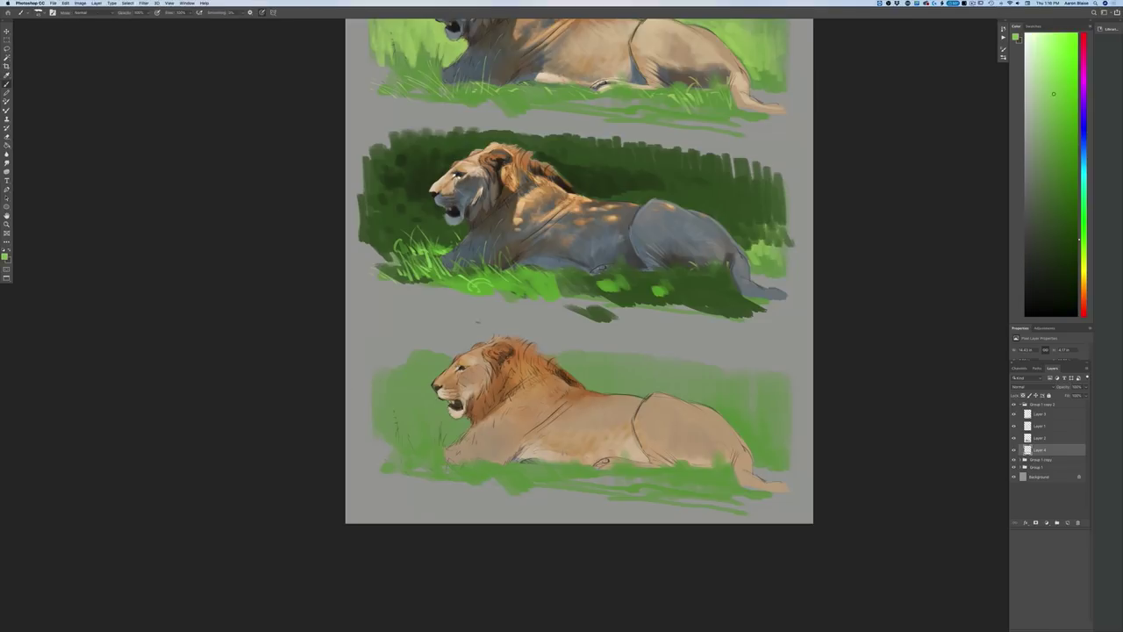
pyautogui.press(']')
pyautogui.press(']')
pyautogui.press(']')
pyautogui.press(']')
pyautogui.press(']')
pyautogui.press(']')
pyautogui.moveTo(452, 350)
pyautogui.mouseDown()
pyautogui.moveTo(417, 379)
pyautogui.moveTo(402, 337)
pyautogui.moveTo(392, 366)
pyautogui.moveTo(501, 326)
pyautogui.moveTo(547, 330)
pyautogui.moveTo(590, 365)
pyautogui.moveTo(605, 337)
pyautogui.moveTo(642, 372)
pyautogui.moveTo(605, 342)
pyautogui.moveTo(590, 369)
pyautogui.moveTo(548, 331)
pyautogui.moveTo(481, 318)
pyautogui.moveTo(453, 338)
pyautogui.moveTo(443, 331)
pyautogui.moveTo(424, 377)
pyautogui.moveTo(387, 328)
pyautogui.moveTo(380, 357)
pyautogui.moveTo(426, 401)
pyautogui.moveTo(418, 375)
pyautogui.moveTo(399, 410)
pyautogui.moveTo(378, 388)
pyautogui.moveTo(363, 402)
pyautogui.moveTo(390, 414)
pyautogui.moveTo(436, 404)
pyautogui.moveTo(437, 427)
pyautogui.moveTo(387, 427)
pyautogui.moveTo(452, 433)
pyautogui.moveTo(439, 419)
pyautogui.moveTo(408, 428)
pyautogui.moveTo(388, 388)
pyautogui.moveTo(409, 359)
pyautogui.mouseUp()
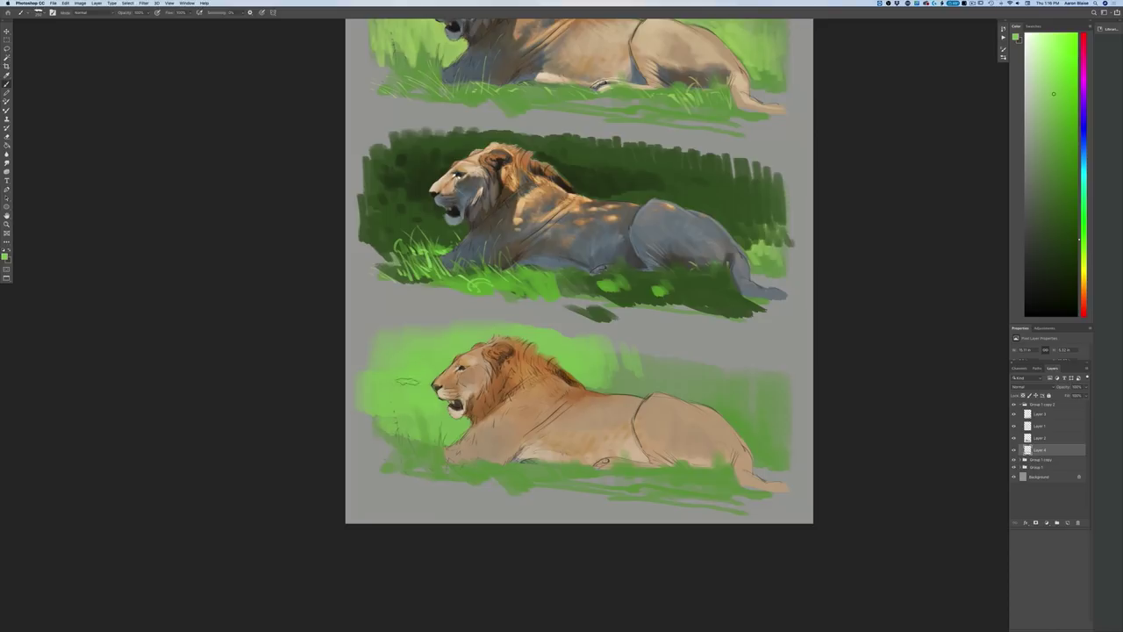
pyautogui.moveTo(592, 378)
pyautogui.mouseDown()
pyautogui.moveTo(623, 371)
pyautogui.moveTo(581, 317)
pyautogui.moveTo(570, 332)
pyautogui.moveTo(546, 334)
pyautogui.moveTo(523, 317)
pyautogui.moveTo(481, 338)
pyautogui.mouseUp()
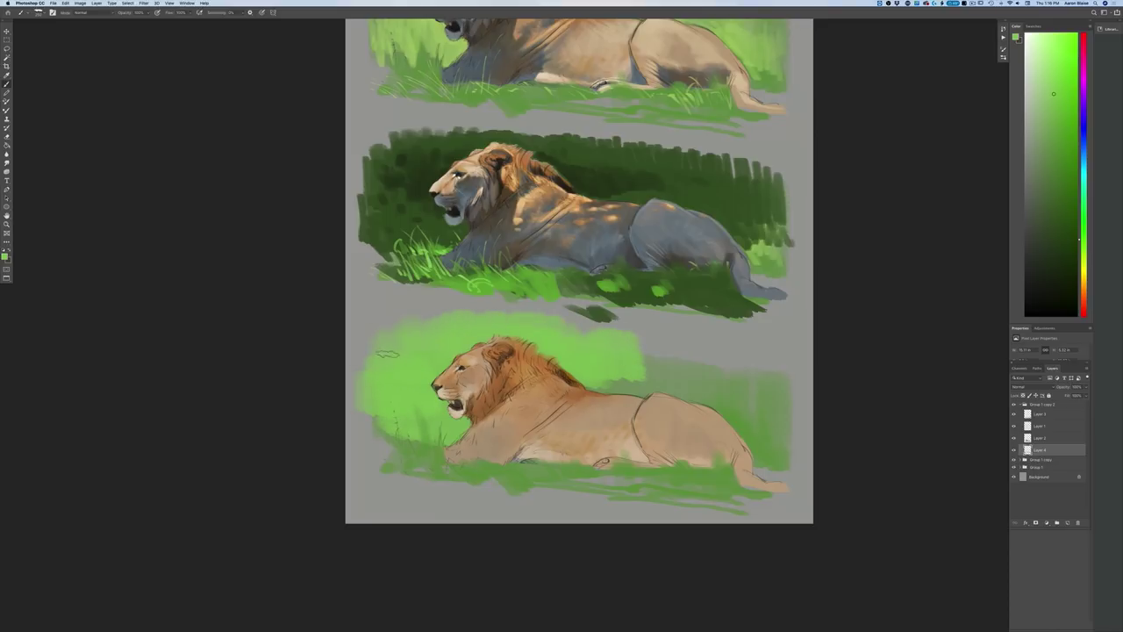
pyautogui.moveTo(647, 351)
pyautogui.mouseDown()
pyautogui.moveTo(734, 376)
pyautogui.moveTo(773, 367)
pyautogui.moveTo(786, 395)
pyautogui.moveTo(589, 368)
pyautogui.moveTo(575, 348)
pyautogui.moveTo(760, 402)
pyautogui.moveTo(715, 393)
pyautogui.moveTo(773, 428)
pyautogui.mouseUp()
pyautogui.moveTo(395, 340)
pyautogui.mouseDown()
pyautogui.moveTo(408, 422)
pyautogui.moveTo(406, 342)
pyautogui.moveTo(376, 427)
pyautogui.mouseUp()
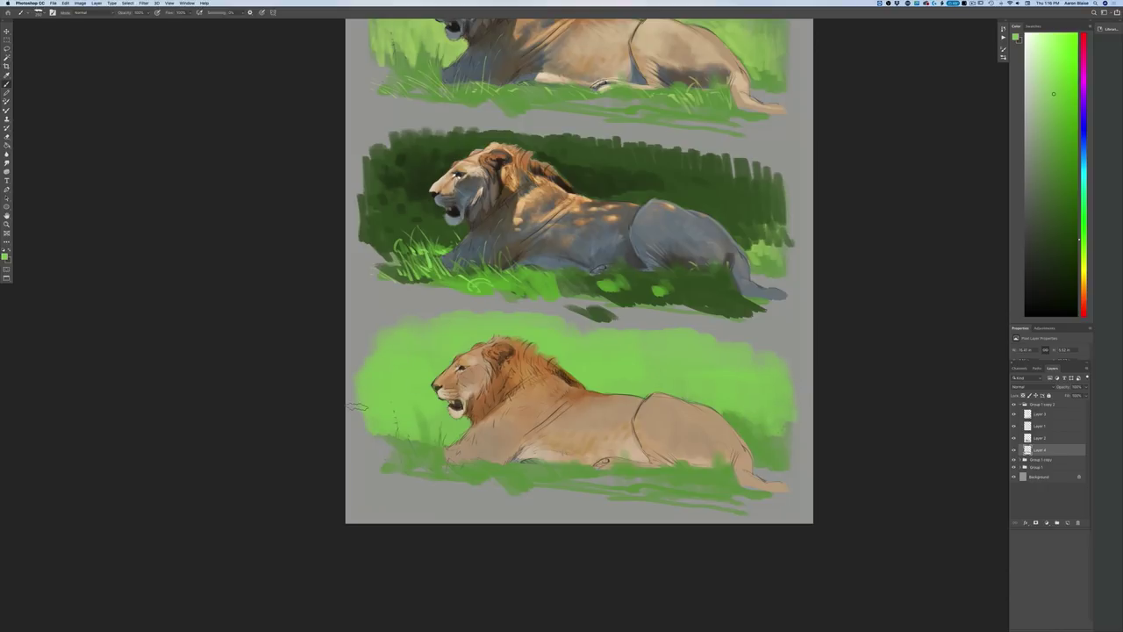
# Step: Mix a darker blue-grey from the middle lion's haunch and add a new layer above the lower lion's base colour layer
pyautogui.scroll(5, 264, 424)
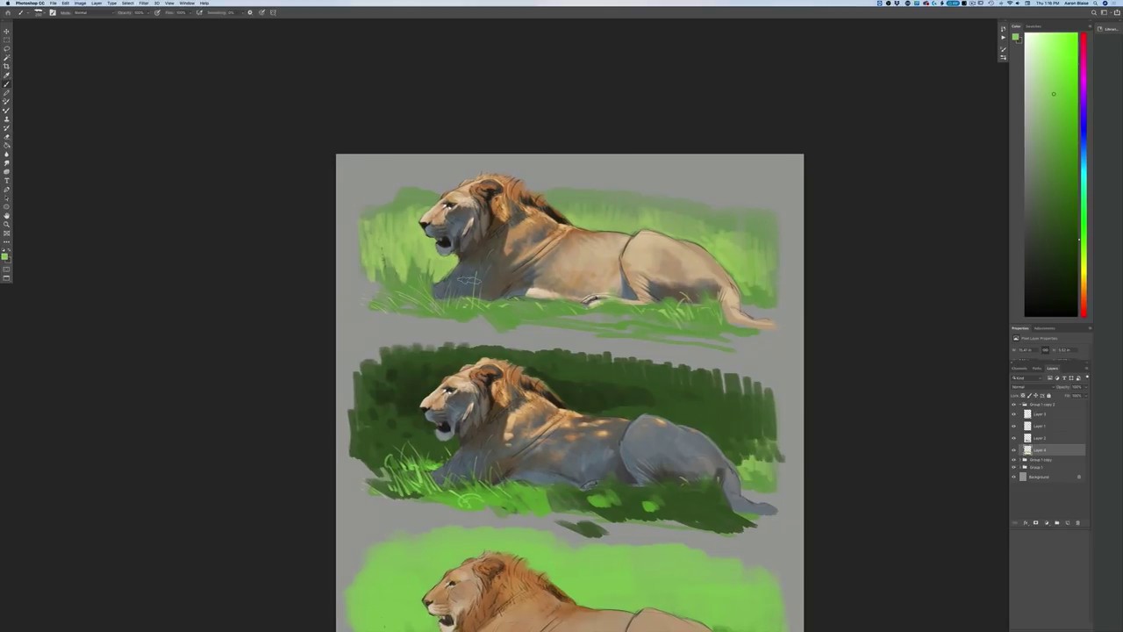
pyautogui.scroll(-3, 283, 368)
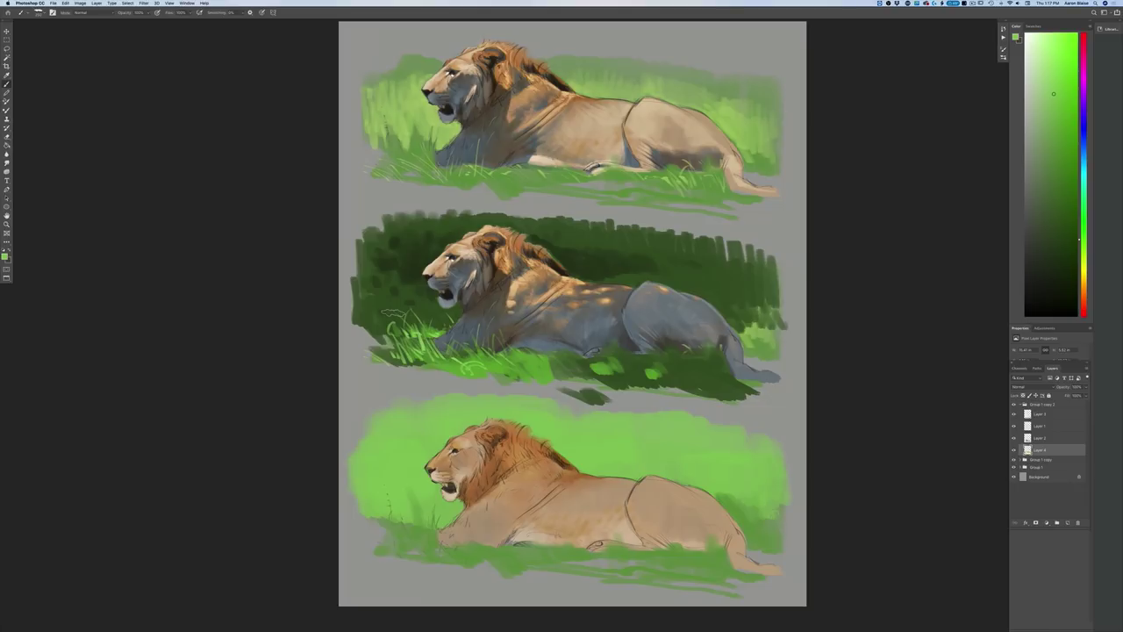
pyautogui.moveTo(255, 456); pyautogui.dragTo(281, 342)
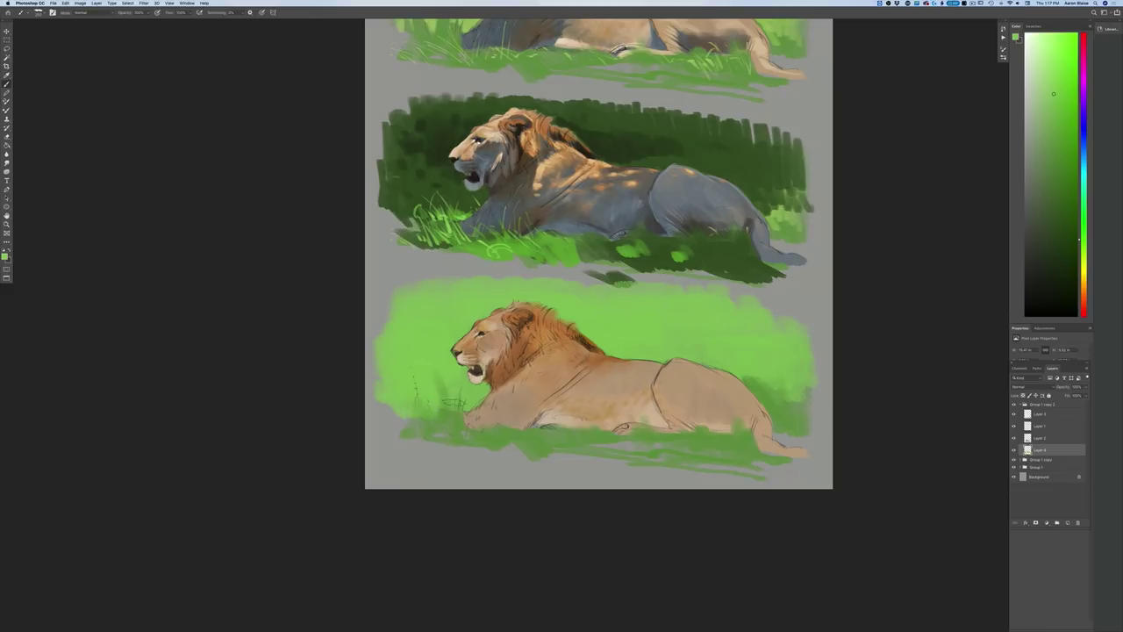
pyautogui.press('super+plus')
pyautogui.press('super+plus')
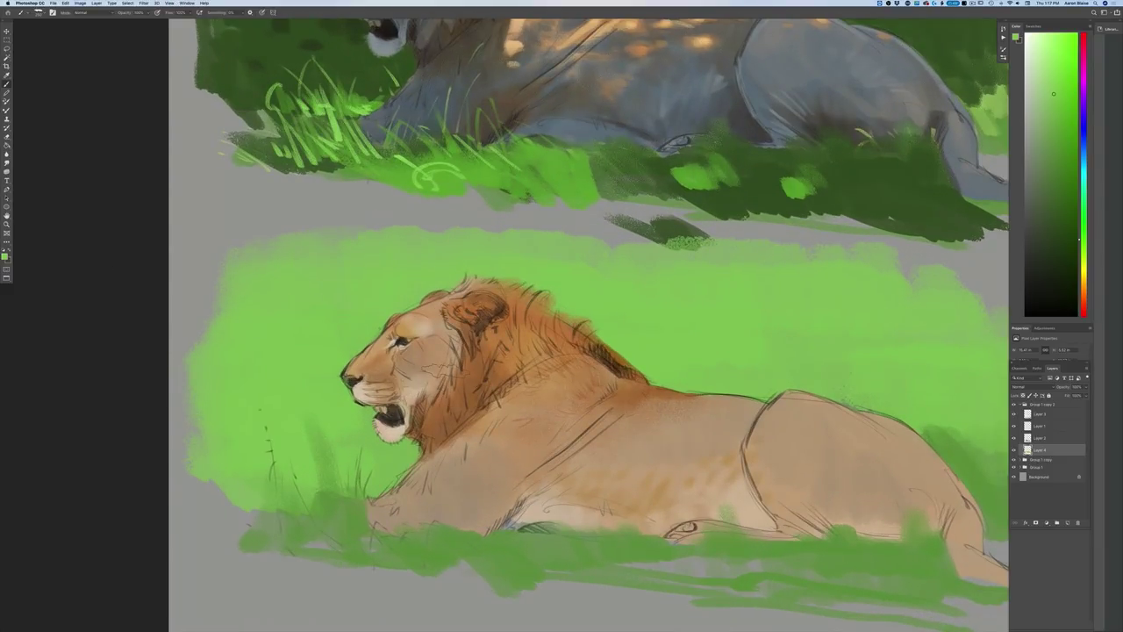
pyautogui.click(5, 257)
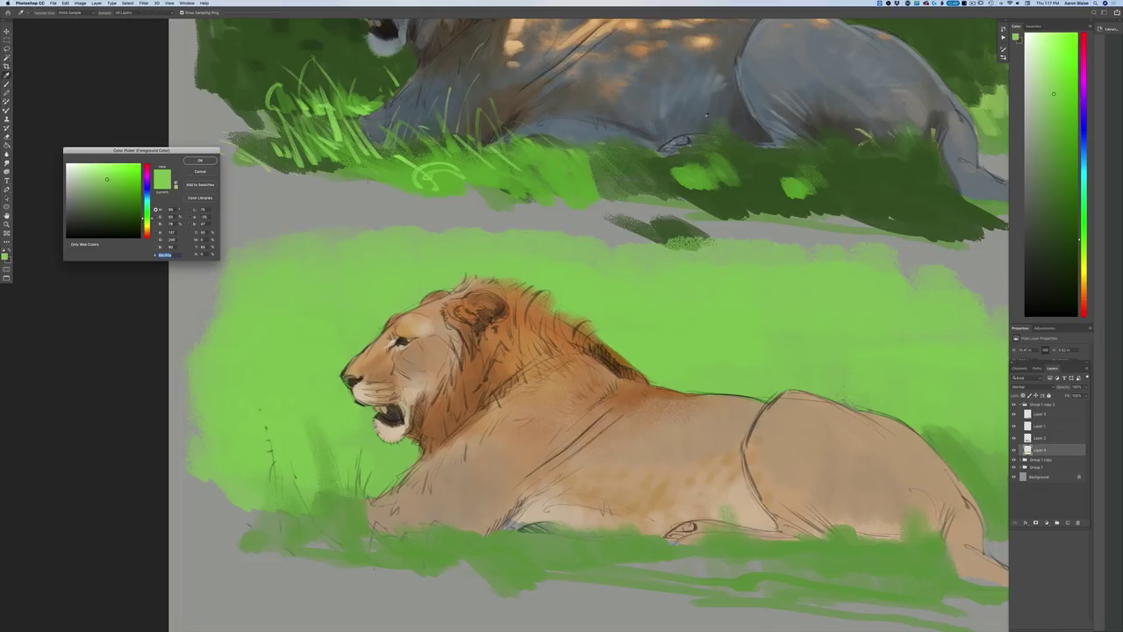
pyautogui.click(753, 84)
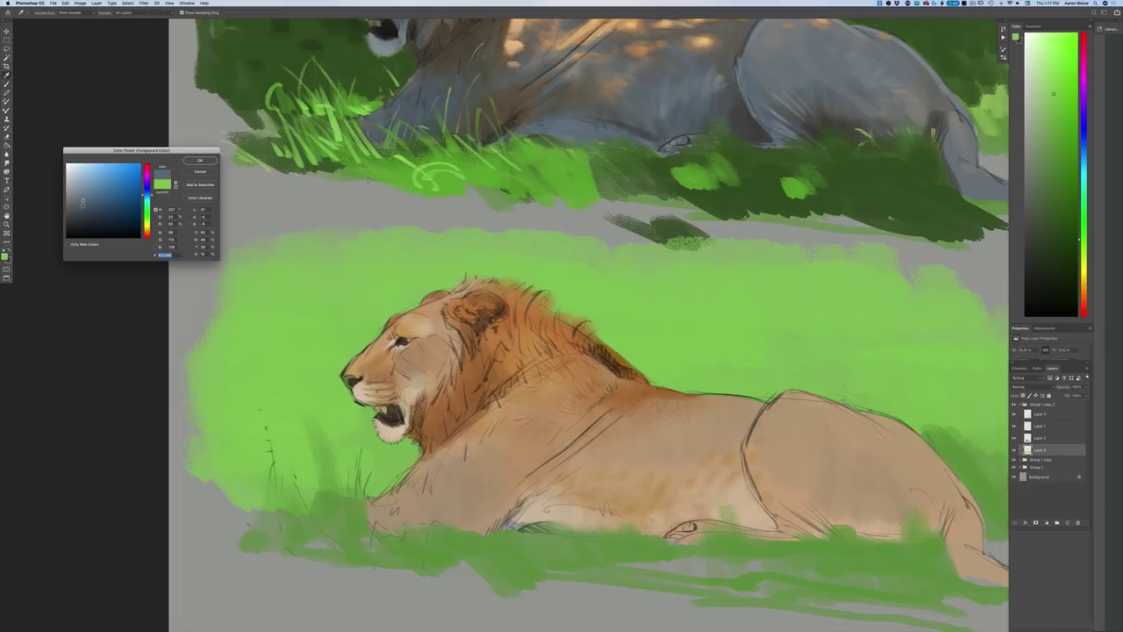
pyautogui.click(82, 206)
pyautogui.click(192, 162)
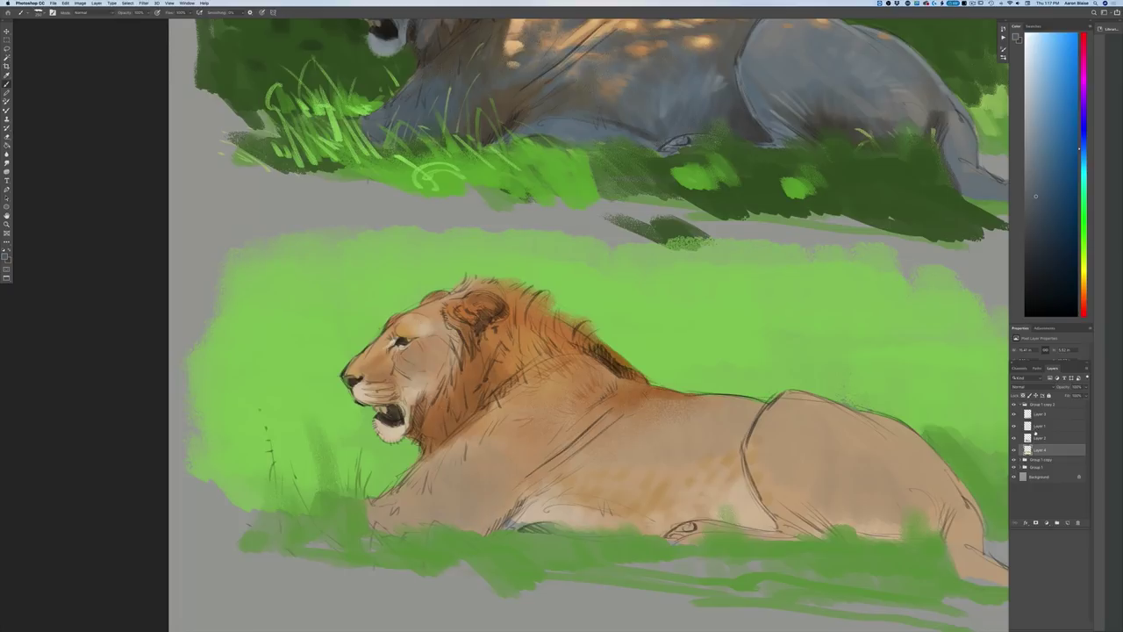
pyautogui.click(1040, 439)
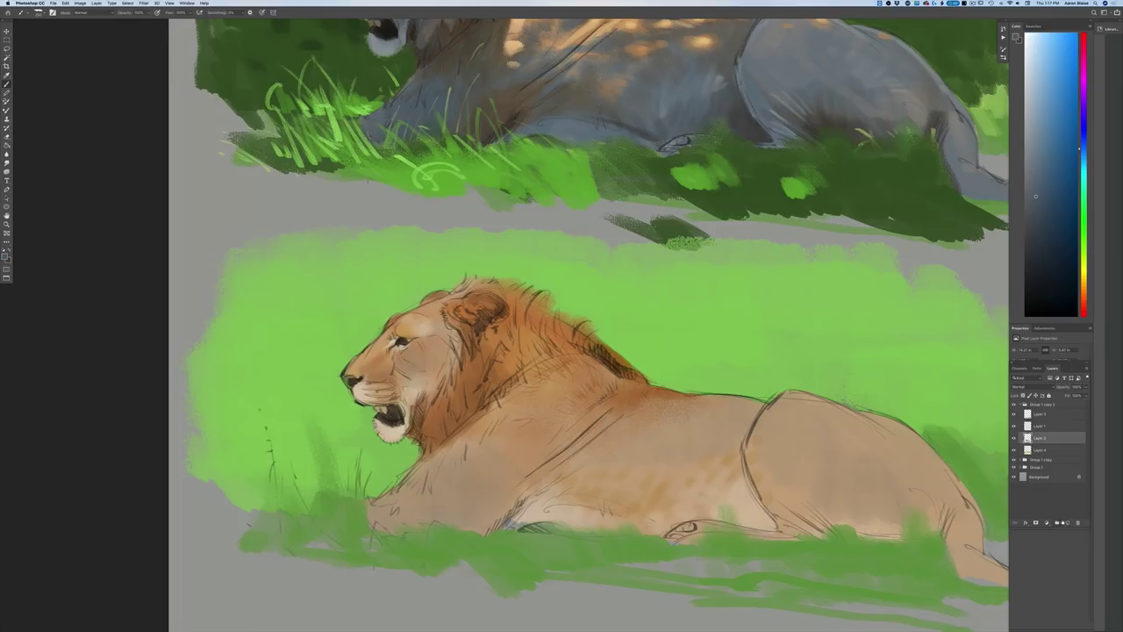
pyautogui.click(1066, 522)
# Step: Block in the lower lion's face, muzzle, chin, ear area and crest of the mane with the dark blue-grey
pyautogui.moveTo(429, 347)
pyautogui.mouseDown()
pyautogui.moveTo(419, 317)
pyautogui.moveTo(403, 318)
pyautogui.moveTo(430, 312)
pyautogui.moveTo(444, 347)
pyautogui.moveTo(460, 327)
pyautogui.moveTo(447, 368)
pyautogui.moveTo(421, 377)
pyautogui.moveTo(404, 347)
pyautogui.moveTo(375, 364)
pyautogui.mouseUp()
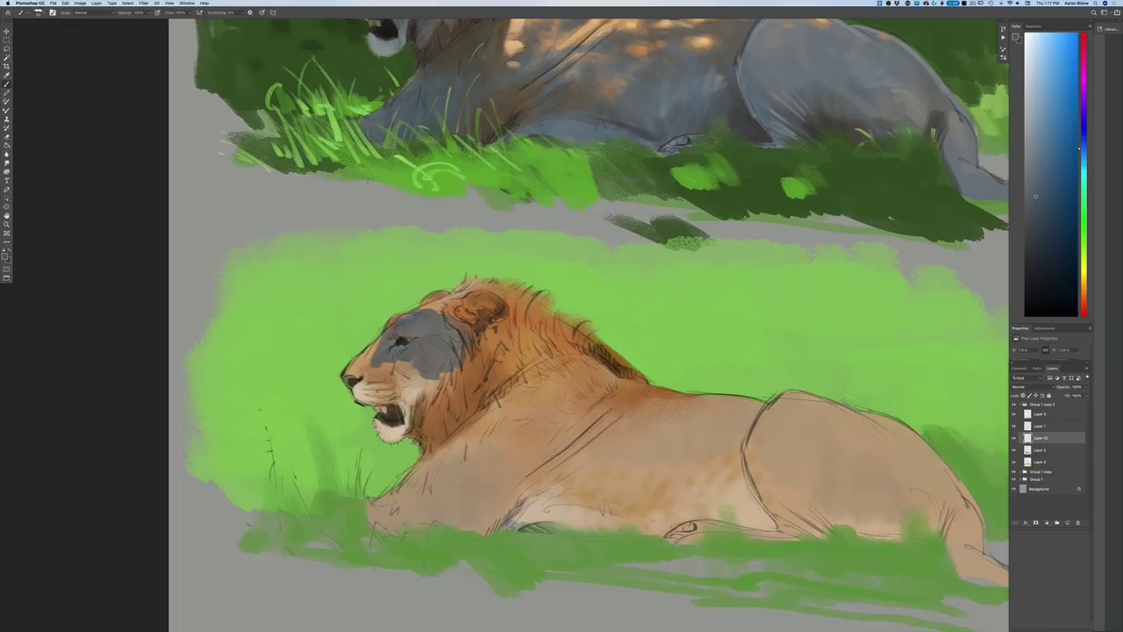
pyautogui.moveTo(379, 342)
pyautogui.mouseDown()
pyautogui.moveTo(351, 372)
pyautogui.moveTo(426, 379)
pyautogui.moveTo(355, 396)
pyautogui.moveTo(402, 395)
pyautogui.moveTo(434, 369)
pyautogui.moveTo(446, 386)
pyautogui.moveTo(391, 406)
pyautogui.moveTo(391, 417)
pyautogui.moveTo(376, 406)
pyautogui.moveTo(400, 430)
pyautogui.moveTo(377, 430)
pyautogui.moveTo(384, 436)
pyautogui.moveTo(450, 397)
pyautogui.mouseUp()
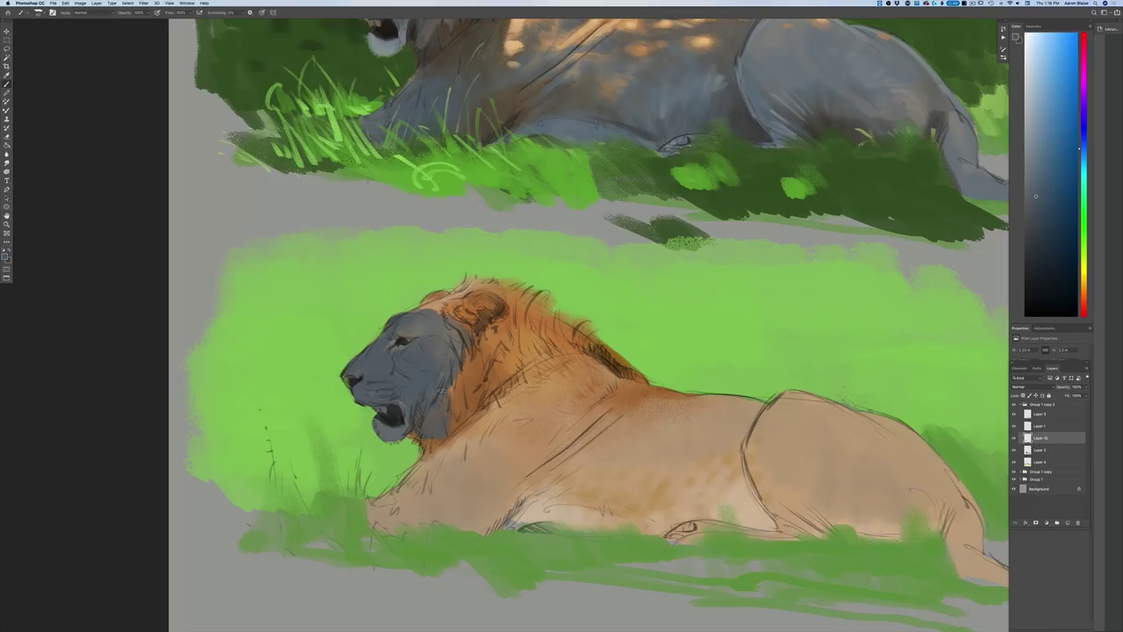
pyautogui.moveTo(430, 444); pyautogui.dragTo(432, 456)
pyautogui.moveTo(448, 302)
pyautogui.mouseDown()
pyautogui.moveTo(423, 307)
pyautogui.moveTo(430, 298)
pyautogui.moveTo(451, 328)
pyautogui.moveTo(465, 309)
pyautogui.moveTo(445, 374)
pyautogui.mouseUp()
pyautogui.moveTo(404, 330); pyautogui.dragTo(391, 343)
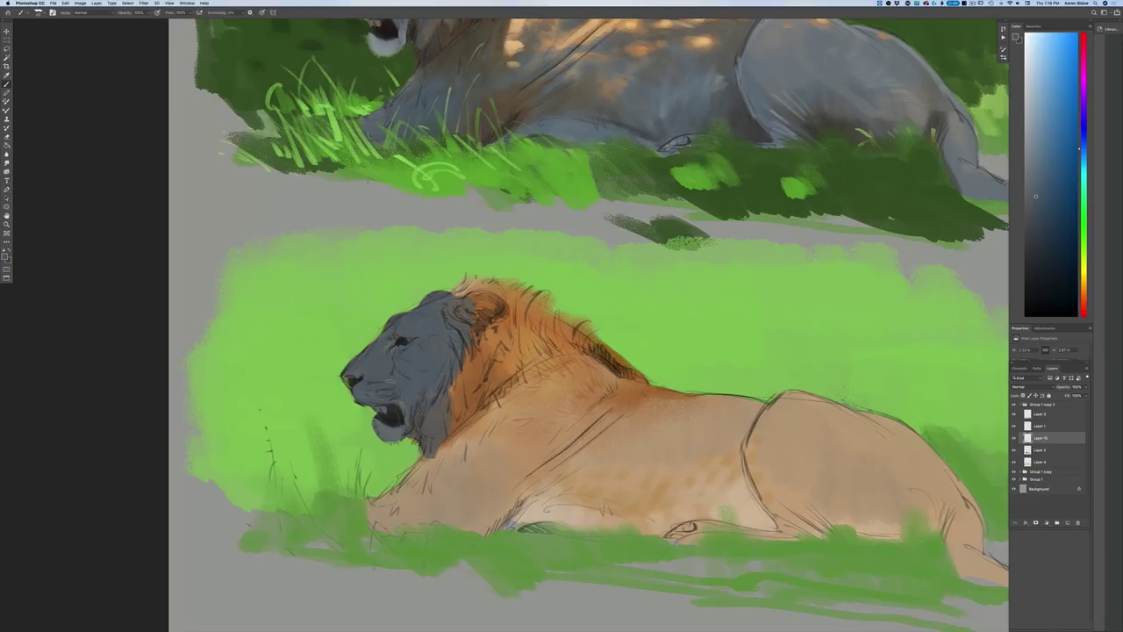
pyautogui.moveTo(402, 404); pyautogui.dragTo(394, 409)
pyautogui.press('super+minus')
pyautogui.press('super+minus')
pyautogui.press('super+plus')
pyautogui.press('super+plus')
pyautogui.moveTo(451, 305)
pyautogui.mouseDown()
pyautogui.moveTo(467, 282)
pyautogui.moveTo(512, 286)
pyautogui.moveTo(562, 323)
pyautogui.mouseUp()
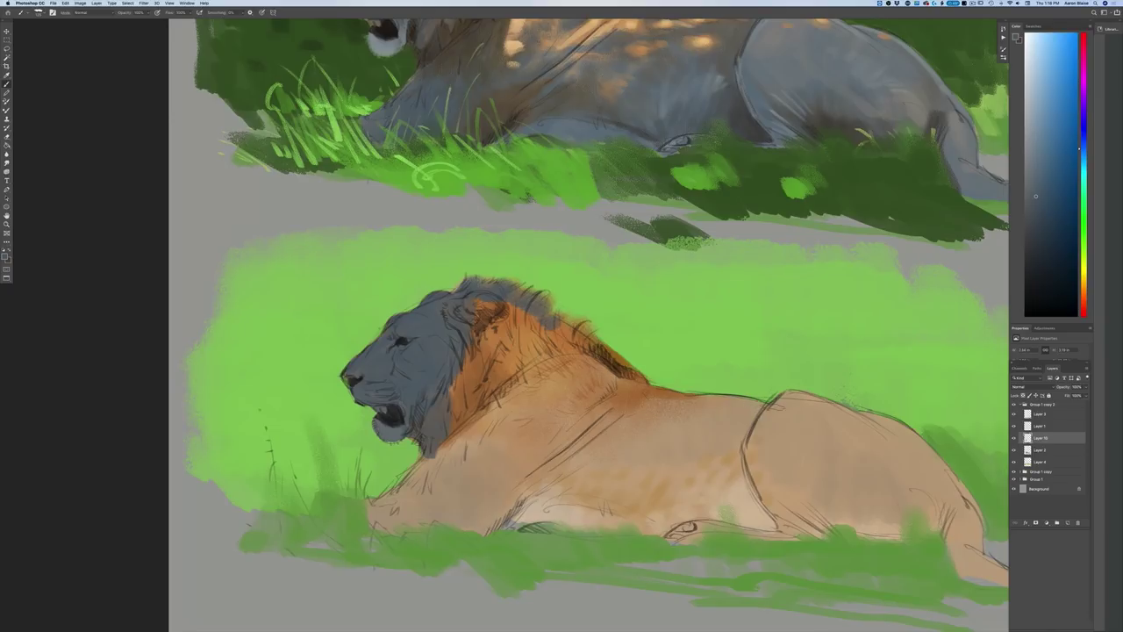
# Step: Paint dark blue-grey dappled shadow patches behind the lower lion's shoulder and along its upper back and flank
pyautogui.moveTo(765, 400)
pyautogui.mouseDown()
pyautogui.moveTo(649, 412)
pyautogui.moveTo(539, 475)
pyautogui.moveTo(676, 415)
pyautogui.moveTo(644, 433)
pyautogui.moveTo(710, 422)
pyautogui.moveTo(649, 456)
pyautogui.moveTo(636, 439)
pyautogui.moveTo(629, 447)
pyautogui.moveTo(672, 469)
pyautogui.mouseUp()
pyautogui.moveTo(656, 405)
pyautogui.mouseDown()
pyautogui.moveTo(611, 414)
pyautogui.moveTo(593, 462)
pyautogui.moveTo(604, 461)
pyautogui.mouseUp()
pyautogui.moveTo(634, 451)
pyautogui.mouseDown()
pyautogui.moveTo(619, 461)
pyautogui.moveTo(607, 447)
pyautogui.moveTo(601, 467)
pyautogui.mouseUp()
pyautogui.moveTo(628, 466)
pyautogui.mouseDown()
pyautogui.moveTo(584, 463)
pyautogui.moveTo(578, 481)
pyautogui.mouseUp()
pyautogui.moveTo(591, 464)
pyautogui.mouseDown()
pyautogui.moveTo(562, 490)
pyautogui.moveTo(531, 489)
pyautogui.mouseUp()
pyautogui.moveTo(553, 460)
pyautogui.mouseDown()
pyautogui.moveTo(538, 468)
pyautogui.moveTo(546, 456)
pyautogui.mouseUp()
pyautogui.moveTo(614, 413); pyautogui.dragTo(588, 439)
pyautogui.moveTo(605, 408); pyautogui.dragTo(560, 448)
pyautogui.moveTo(602, 405)
pyautogui.mouseDown()
pyautogui.moveTo(627, 395)
pyautogui.moveTo(716, 399)
pyautogui.mouseUp()
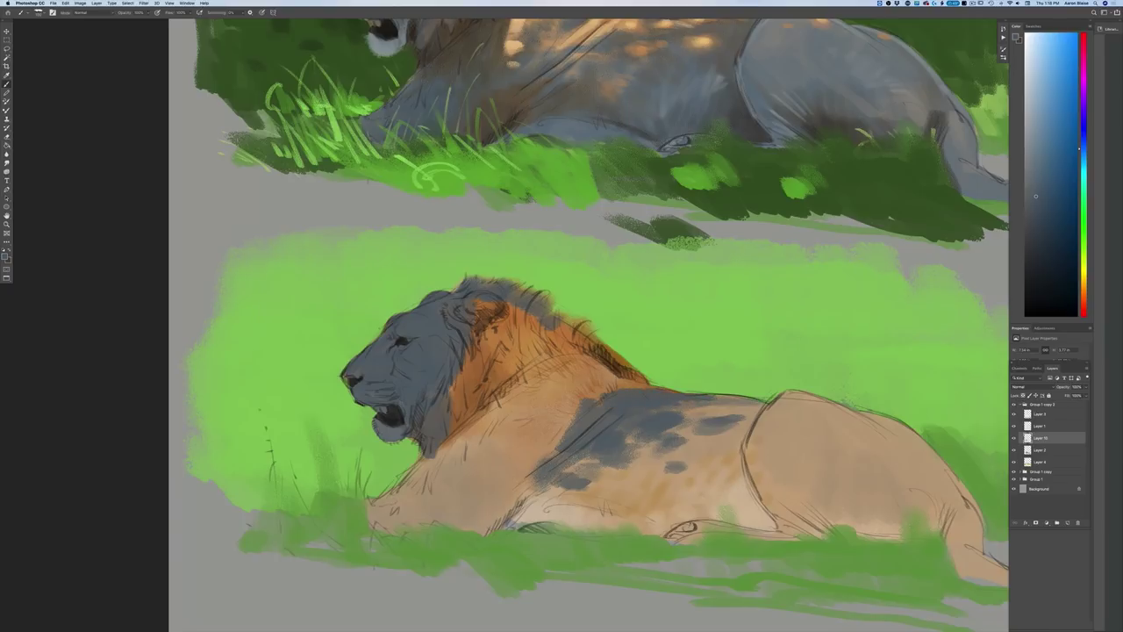
# Step: Cover the rest of the lower lion's mane with the blue-grey shadow, from the nape to the throat
pyautogui.moveTo(644, 382)
pyautogui.mouseDown()
pyautogui.moveTo(623, 388)
pyautogui.moveTo(580, 330)
pyautogui.mouseUp()
pyautogui.moveTo(595, 333); pyautogui.dragTo(567, 318)
pyautogui.moveTo(587, 332); pyautogui.dragTo(557, 316)
pyautogui.moveTo(567, 318); pyautogui.dragTo(551, 308)
pyautogui.moveTo(619, 378); pyautogui.dragTo(598, 357)
pyautogui.moveTo(623, 383); pyautogui.dragTo(562, 328)
pyautogui.moveTo(579, 365); pyautogui.dragTo(526, 309)
pyautogui.moveTo(534, 357)
pyautogui.mouseDown()
pyautogui.moveTo(509, 300)
pyautogui.moveTo(481, 307)
pyautogui.moveTo(475, 295)
pyautogui.moveTo(491, 353)
pyautogui.moveTo(523, 365)
pyautogui.moveTo(542, 351)
pyautogui.mouseUp()
pyautogui.moveTo(512, 394); pyautogui.dragTo(489, 366)
pyautogui.moveTo(493, 409); pyautogui.dragTo(465, 360)
pyautogui.moveTo(472, 424)
pyautogui.mouseDown()
pyautogui.moveTo(452, 363)
pyautogui.moveTo(465, 393)
pyautogui.moveTo(450, 444)
pyautogui.mouseUp()
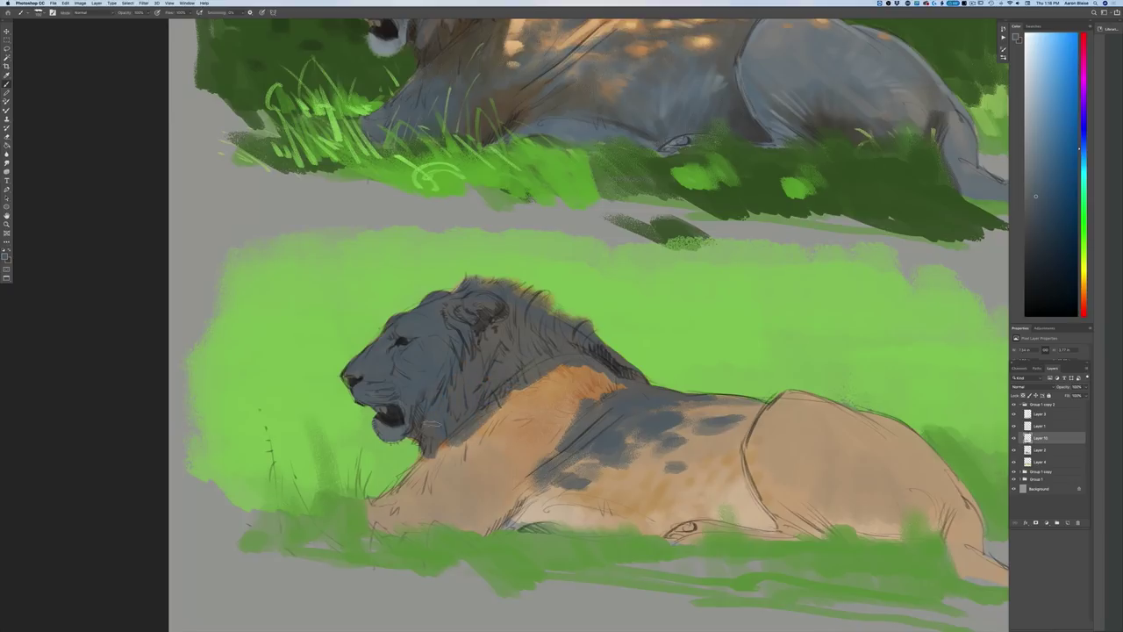
# Step: Fill the lower lion's shoulder, chest and foreleg with the blue-grey shadow colour
pyautogui.moveTo(609, 372); pyautogui.dragTo(531, 432)
pyautogui.moveTo(565, 381); pyautogui.dragTo(514, 453)
pyautogui.moveTo(544, 391)
pyautogui.mouseDown()
pyautogui.moveTo(536, 465)
pyautogui.moveTo(514, 467)
pyautogui.mouseUp()
pyautogui.moveTo(506, 400)
pyautogui.mouseDown()
pyautogui.moveTo(500, 449)
pyautogui.moveTo(469, 454)
pyautogui.moveTo(513, 480)
pyautogui.moveTo(547, 445)
pyautogui.moveTo(496, 499)
pyautogui.mouseUp()
pyautogui.moveTo(497, 418)
pyautogui.mouseDown()
pyautogui.moveTo(484, 495)
pyautogui.moveTo(470, 499)
pyautogui.mouseUp()
pyautogui.moveTo(465, 439)
pyautogui.mouseDown()
pyautogui.moveTo(460, 499)
pyautogui.moveTo(449, 498)
pyautogui.mouseUp()
pyautogui.moveTo(443, 444)
pyautogui.mouseDown()
pyautogui.moveTo(435, 498)
pyautogui.moveTo(426, 490)
pyautogui.mouseUp()
pyautogui.moveTo(427, 456)
pyautogui.mouseDown()
pyautogui.moveTo(401, 493)
pyautogui.moveTo(411, 493)
pyautogui.mouseUp()
pyautogui.moveTo(441, 486)
pyautogui.mouseDown()
pyautogui.moveTo(421, 498)
pyautogui.moveTo(439, 504)
pyautogui.mouseUp()
pyautogui.moveTo(470, 491)
pyautogui.mouseDown()
pyautogui.moveTo(460, 505)
pyautogui.moveTo(477, 504)
pyautogui.mouseUp()
pyautogui.moveTo(417, 482)
pyautogui.mouseDown()
pyautogui.moveTo(362, 512)
pyautogui.moveTo(369, 532)
pyautogui.mouseUp()
pyautogui.moveTo(509, 497); pyautogui.dragTo(484, 519)
pyautogui.moveTo(532, 487)
pyautogui.mouseDown()
pyautogui.moveTo(475, 534)
pyautogui.moveTo(384, 532)
pyautogui.mouseUp()
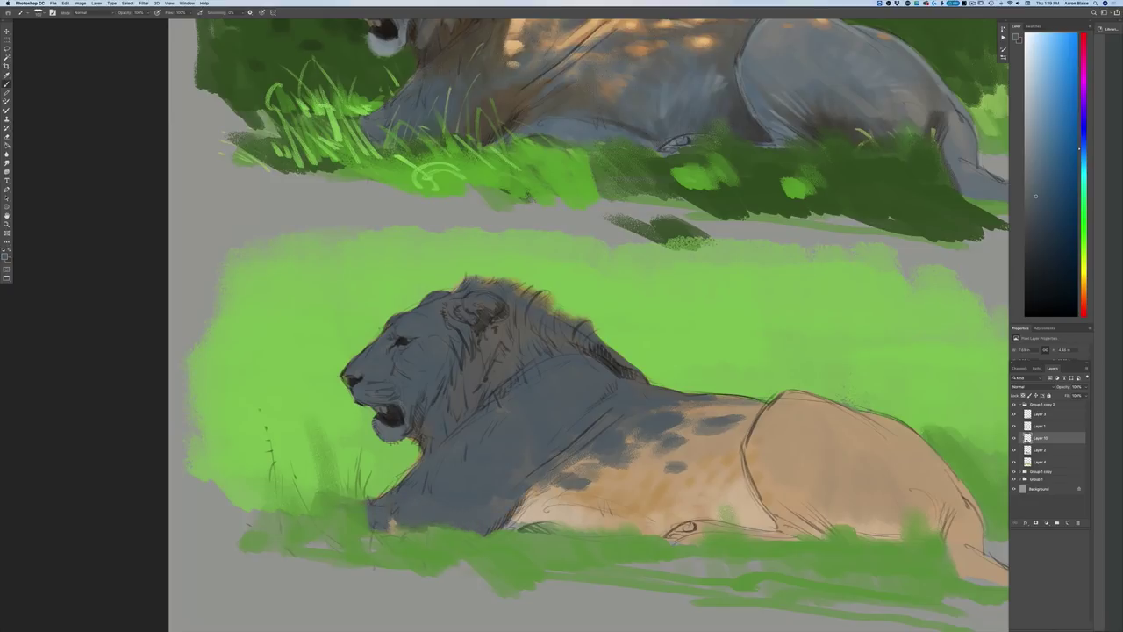
# Step: Extend the blue-grey shadow over the lower lion's elbow and the front of its belly and flank
pyautogui.rightClick(504, 208)
pyautogui.press('Escape')
pyautogui.moveTo(530, 491); pyautogui.dragTo(511, 518)
pyautogui.moveTo(564, 485)
pyautogui.mouseDown()
pyautogui.moveTo(514, 529)
pyautogui.moveTo(539, 521)
pyautogui.moveTo(497, 532)
pyautogui.mouseUp()
pyautogui.moveTo(570, 464); pyautogui.dragTo(554, 493)
pyautogui.moveTo(579, 466)
pyautogui.mouseDown()
pyautogui.moveTo(556, 503)
pyautogui.moveTo(628, 497)
pyautogui.mouseUp()
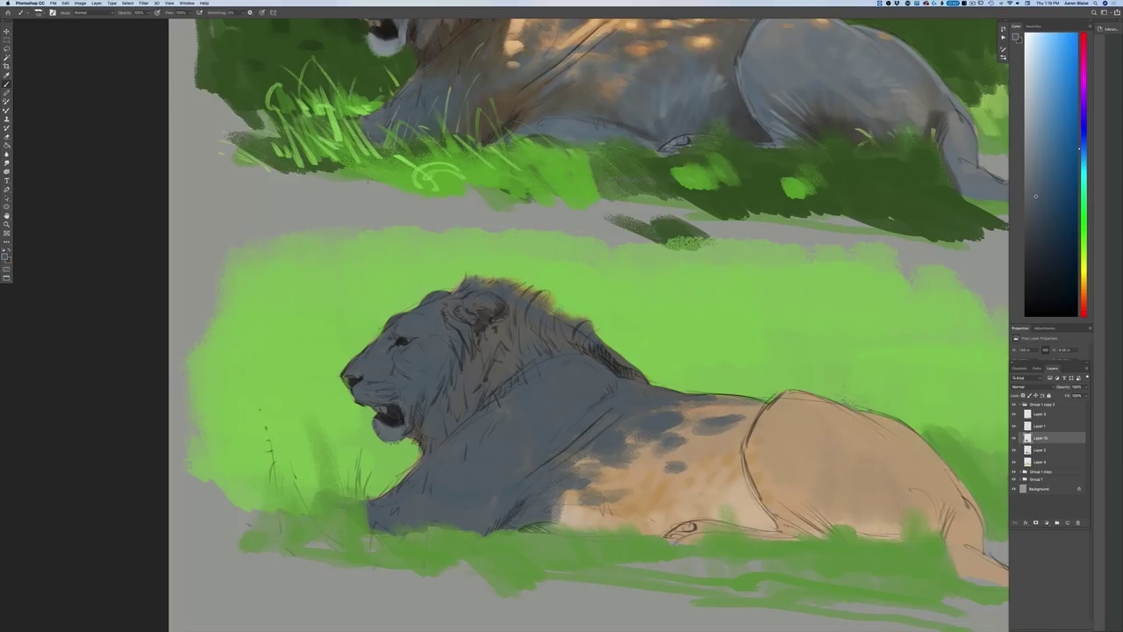
pyautogui.moveTo(549, 524)
pyautogui.mouseDown()
pyautogui.moveTo(592, 528)
pyautogui.moveTo(546, 529)
pyautogui.mouseUp()
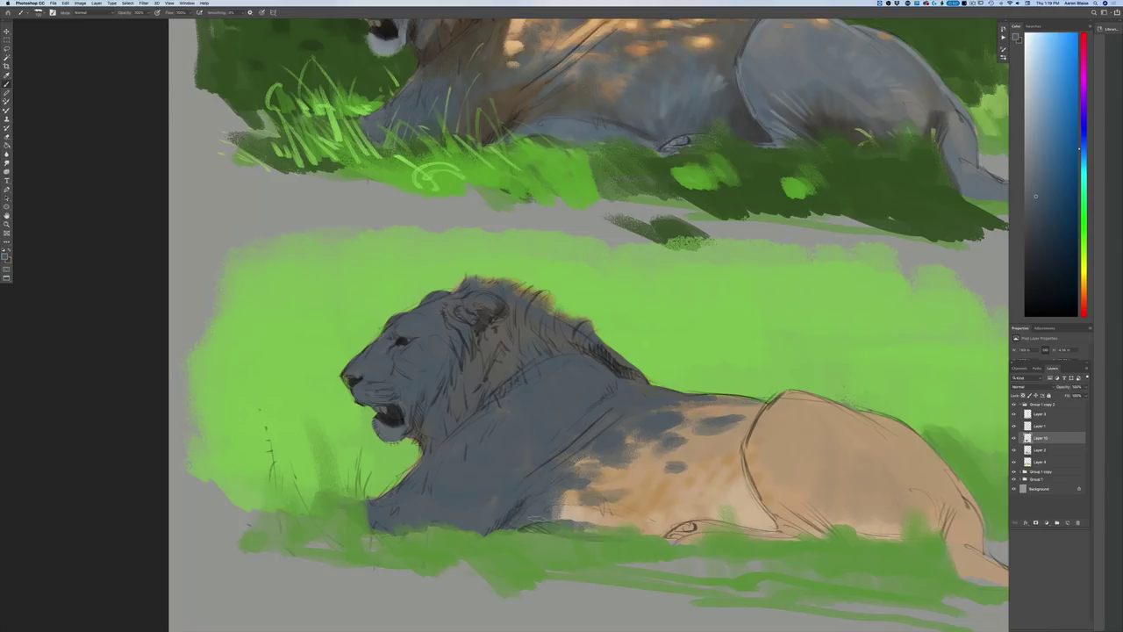
# Step: Paint a shadow wedge along the crease in front of the lower lion's haunch and add small patches to its flank
pyautogui.press('p')
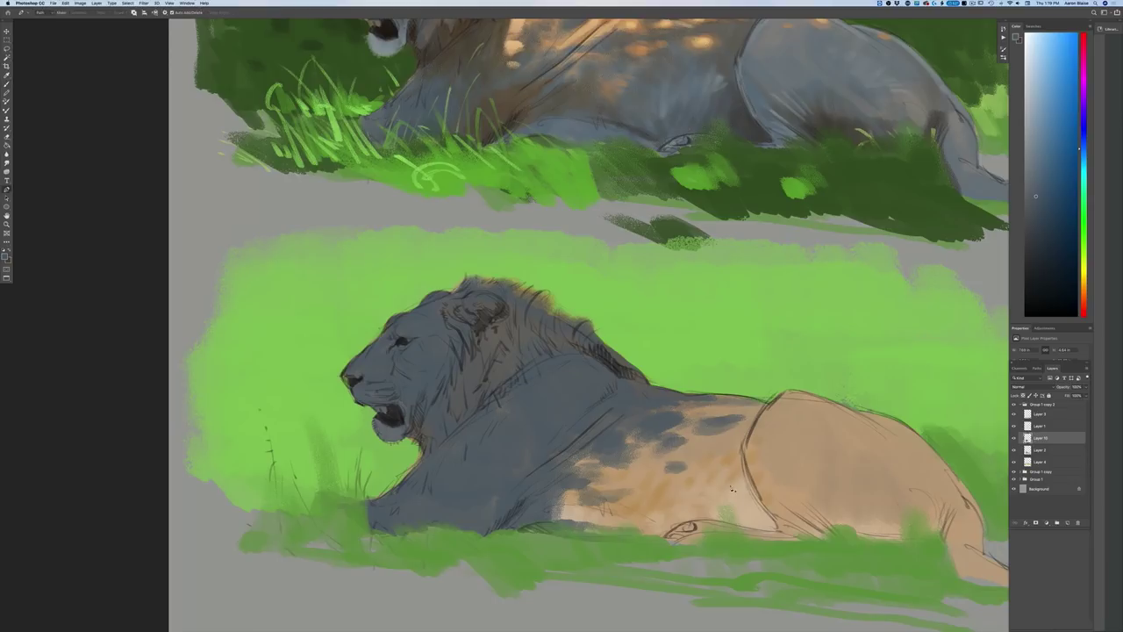
pyautogui.press('b')
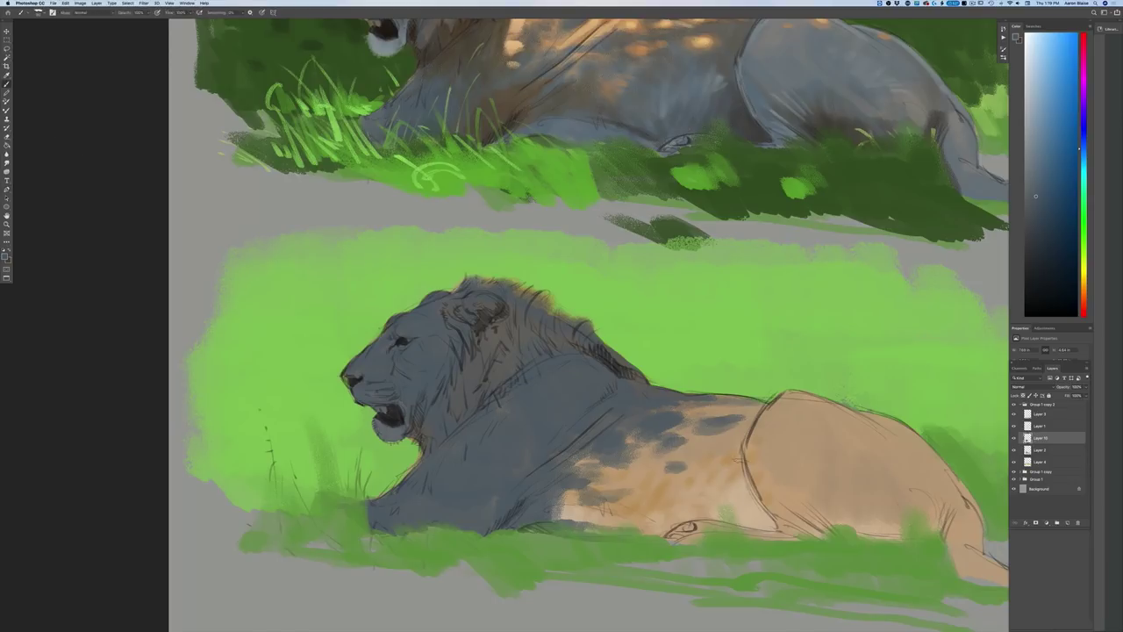
pyautogui.moveTo(746, 465)
pyautogui.mouseDown()
pyautogui.moveTo(767, 530)
pyautogui.moveTo(747, 478)
pyautogui.mouseUp()
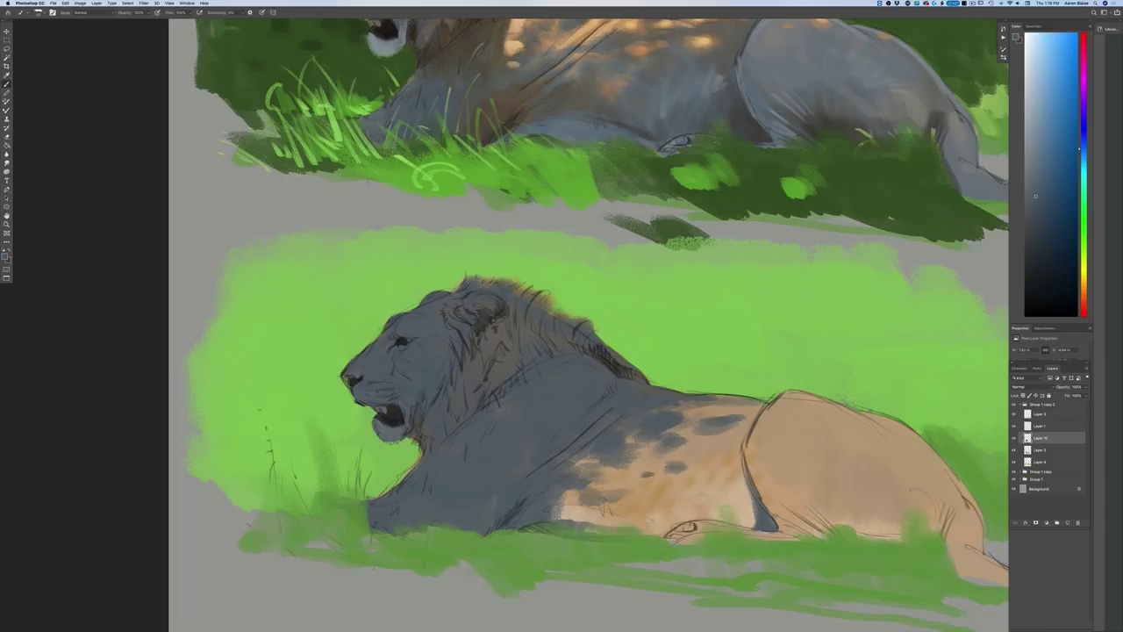
pyautogui.moveTo(653, 471)
pyautogui.mouseDown()
pyautogui.moveTo(630, 473)
pyautogui.moveTo(654, 462)
pyautogui.moveTo(631, 462)
pyautogui.moveTo(611, 480)
pyautogui.mouseUp()
pyautogui.moveTo(609, 467); pyautogui.dragTo(602, 477)
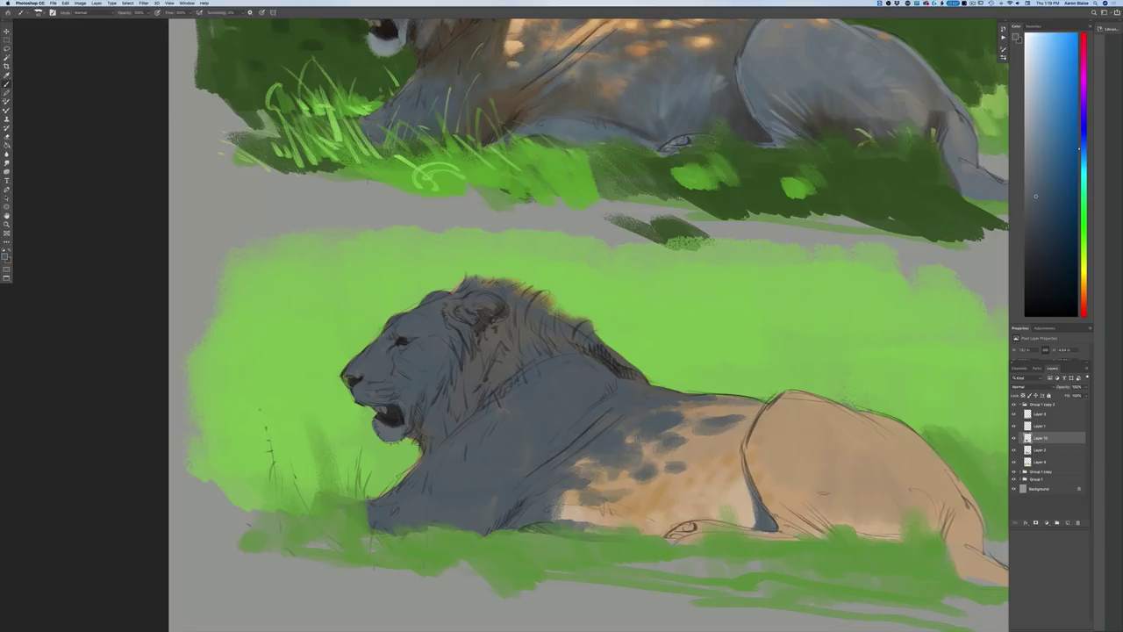
# Step: Shade the underside of the lower lion's haunch toward the tail base and touch in shadow around the hind paw
pyautogui.moveTo(833, 514)
pyautogui.mouseDown()
pyautogui.moveTo(816, 523)
pyautogui.moveTo(837, 527)
pyautogui.moveTo(802, 530)
pyautogui.moveTo(792, 516)
pyautogui.mouseUp()
pyautogui.moveTo(300, 387); pyautogui.dragTo(156, 363)
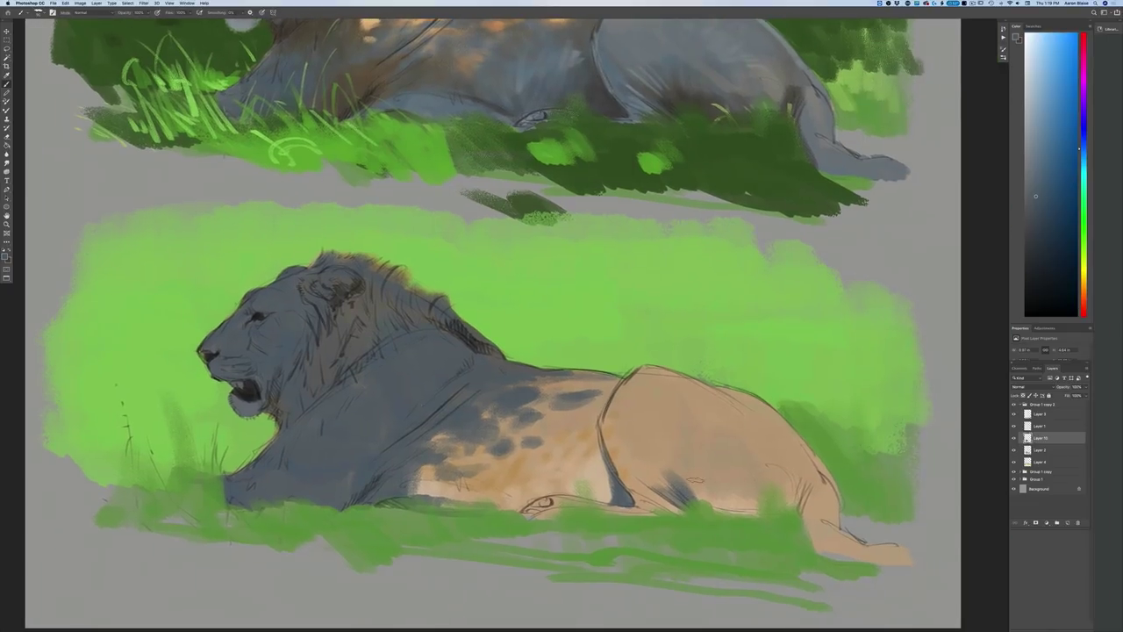
pyautogui.moveTo(704, 495)
pyautogui.mouseDown()
pyautogui.moveTo(776, 512)
pyautogui.moveTo(799, 480)
pyautogui.moveTo(742, 516)
pyautogui.moveTo(726, 488)
pyautogui.moveTo(719, 511)
pyautogui.moveTo(690, 512)
pyautogui.moveTo(720, 481)
pyautogui.mouseUp()
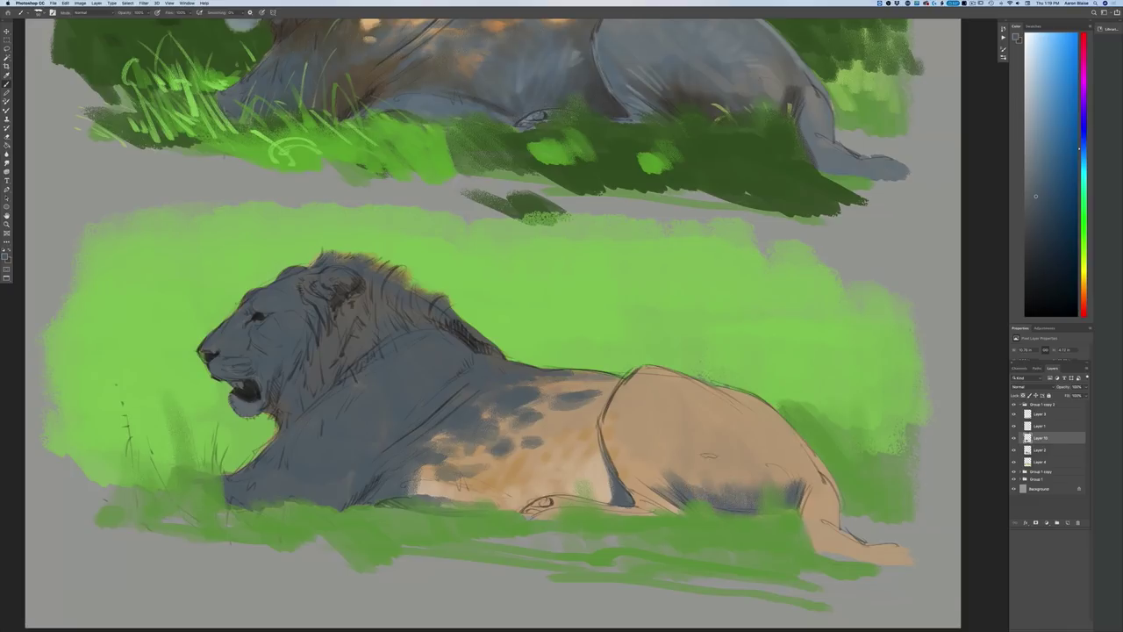
pyautogui.moveTo(796, 471)
pyautogui.mouseDown()
pyautogui.moveTo(791, 493)
pyautogui.moveTo(818, 477)
pyautogui.mouseUp()
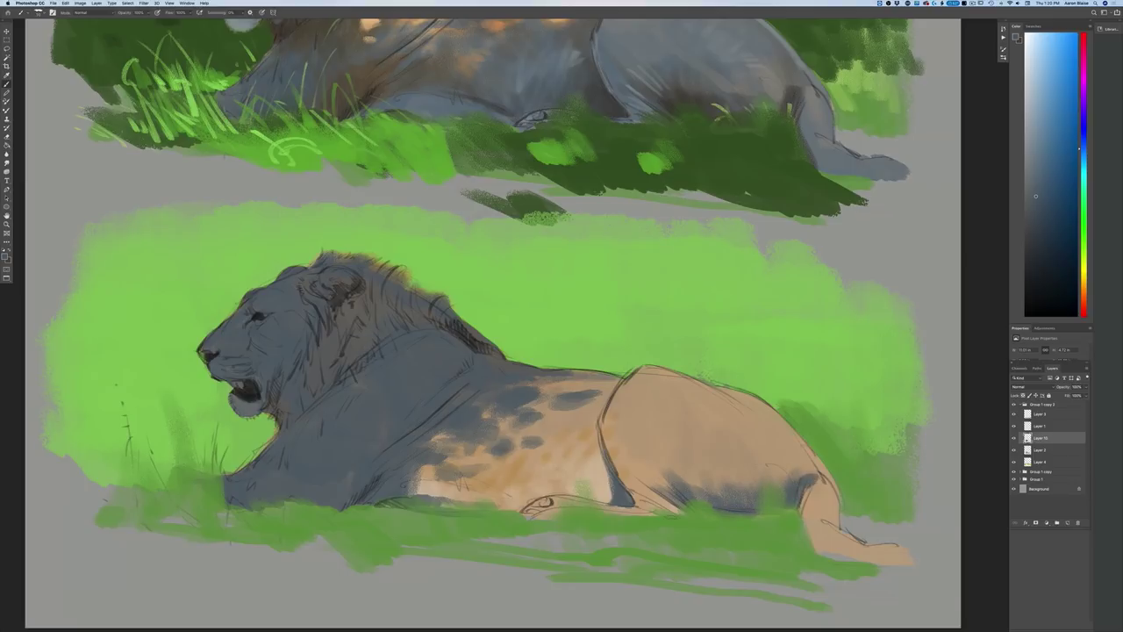
pyautogui.moveTo(671, 473); pyautogui.dragTo(646, 502)
pyautogui.moveTo(639, 493); pyautogui.dragTo(678, 512)
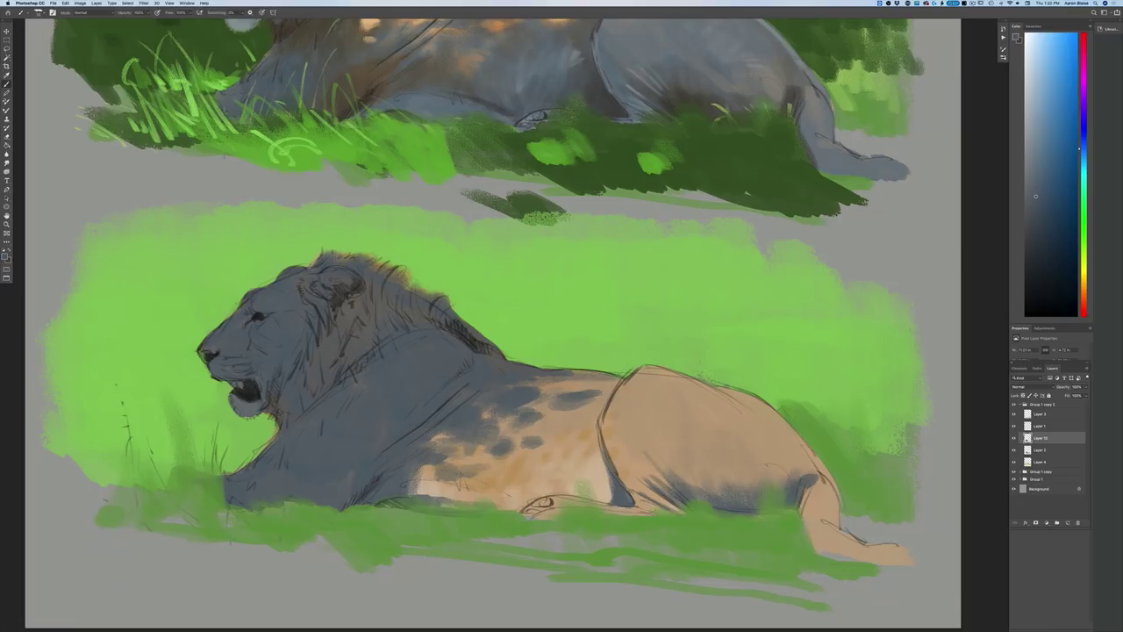
pyautogui.moveTo(562, 499); pyautogui.dragTo(537, 508)
# Step: Compare the lower lion's shadow block-in with the other two studies in full-page and closer views
pyautogui.press('super+minus')
pyautogui.press('super+minus')
pyautogui.press('super+minus')
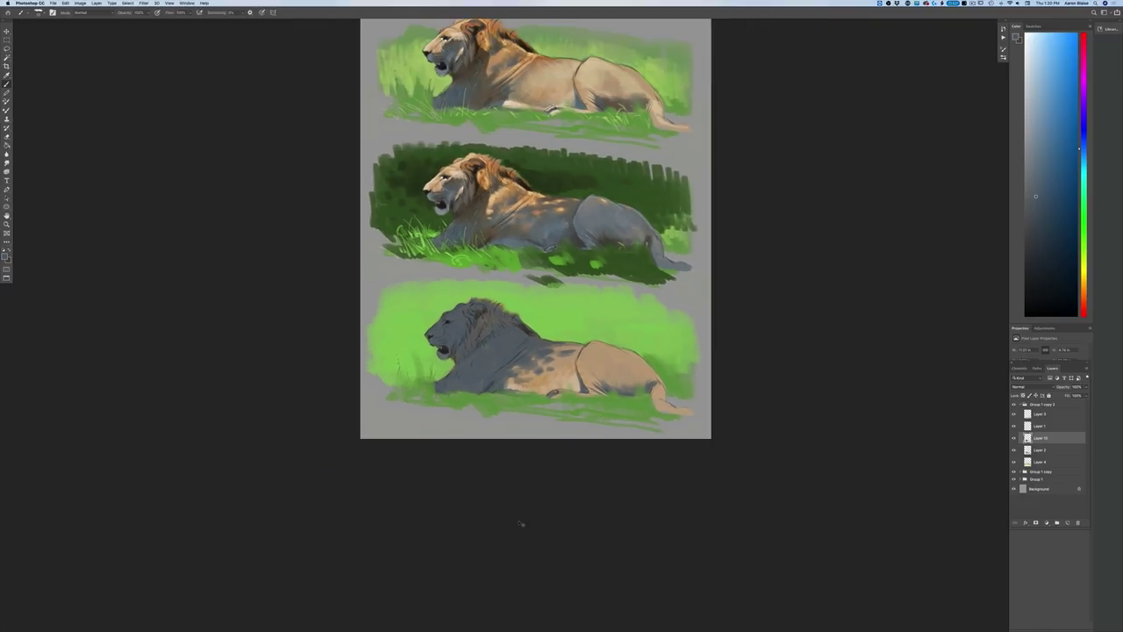
pyautogui.hotkey('ctrl', '+')
pyautogui.hotkey('ctrl', '+')
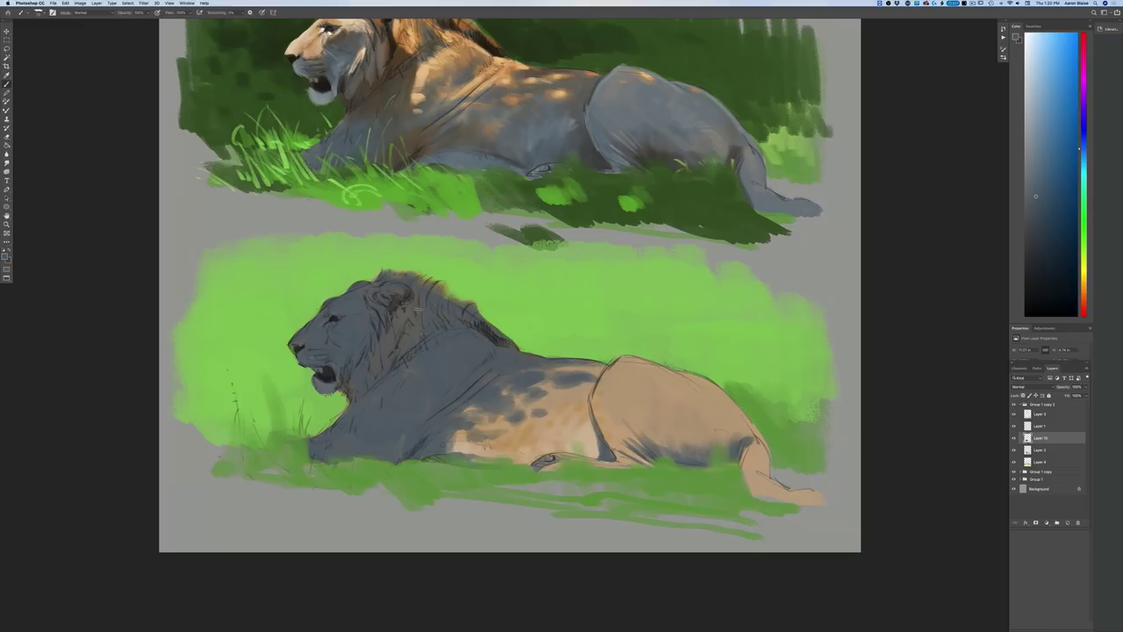
pyautogui.press('super+minus')
pyautogui.press('super+minus')
pyautogui.press('super+minus')
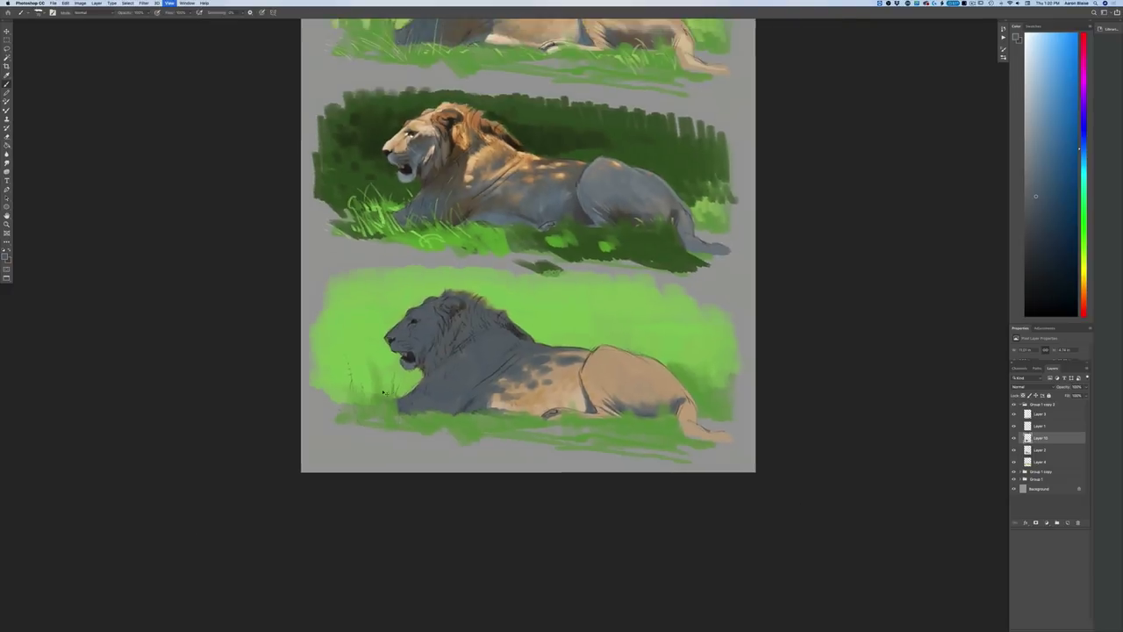
pyautogui.press('super+plus')
pyautogui.press('super+plus')
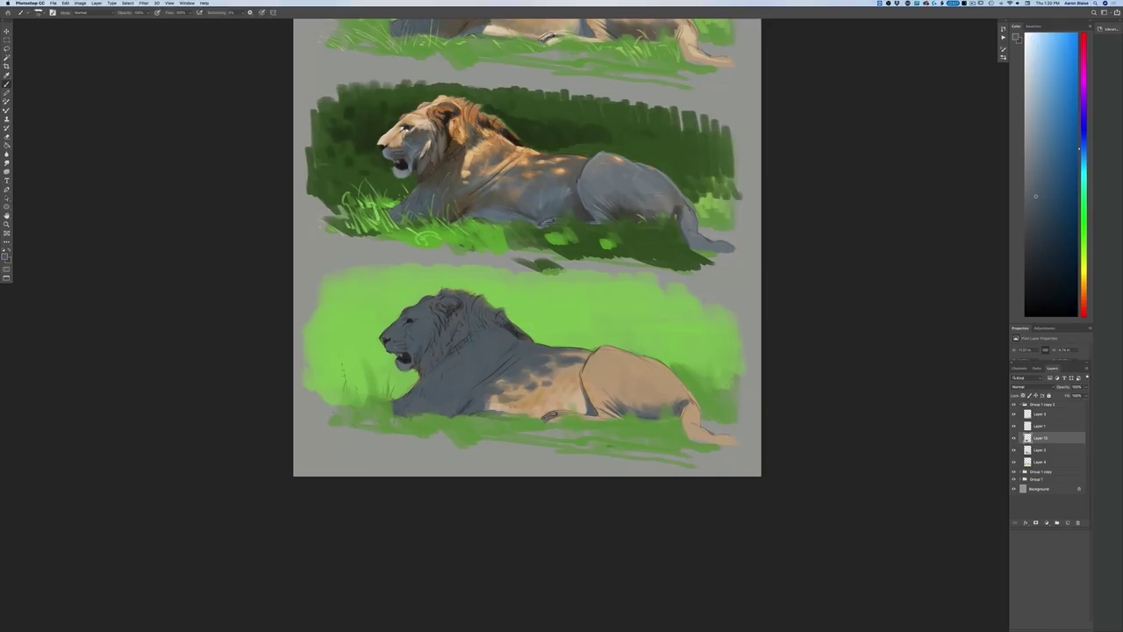
# Step: Shade the base of the lower lion's tail and, on a new top layer, block in blue-grey shadow over the foreground grass
pyautogui.moveTo(680, 407)
pyautogui.mouseDown()
pyautogui.moveTo(687, 434)
pyautogui.moveTo(704, 441)
pyautogui.mouseUp()
pyautogui.moveTo(367, 401); pyautogui.dragTo(310, 403)
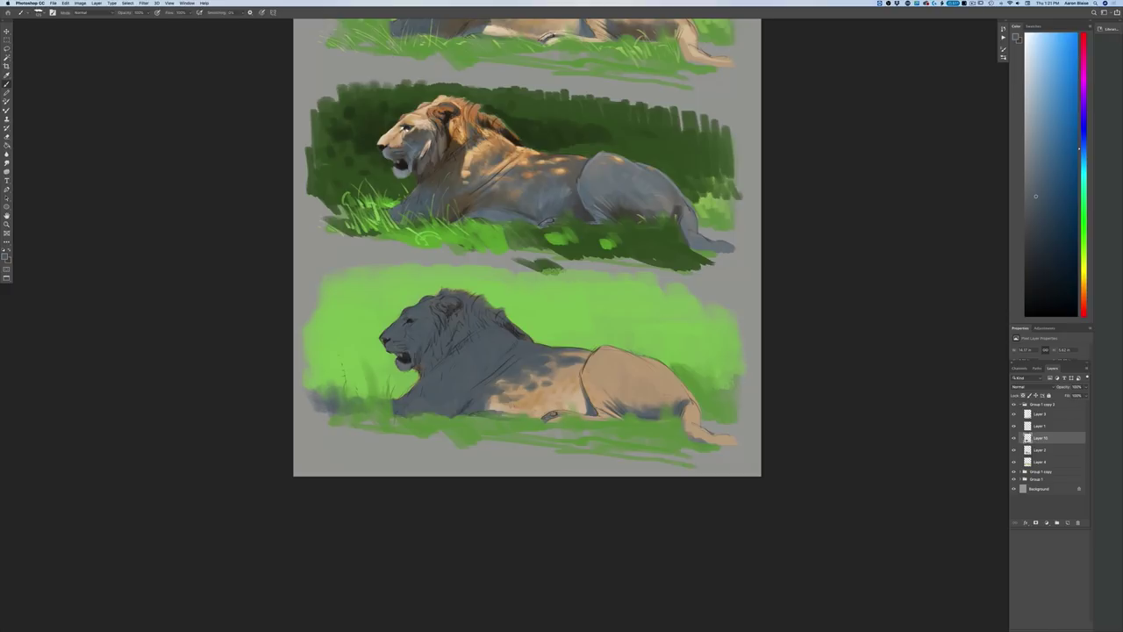
pyautogui.click(1039, 414)
pyautogui.click(1067, 522)
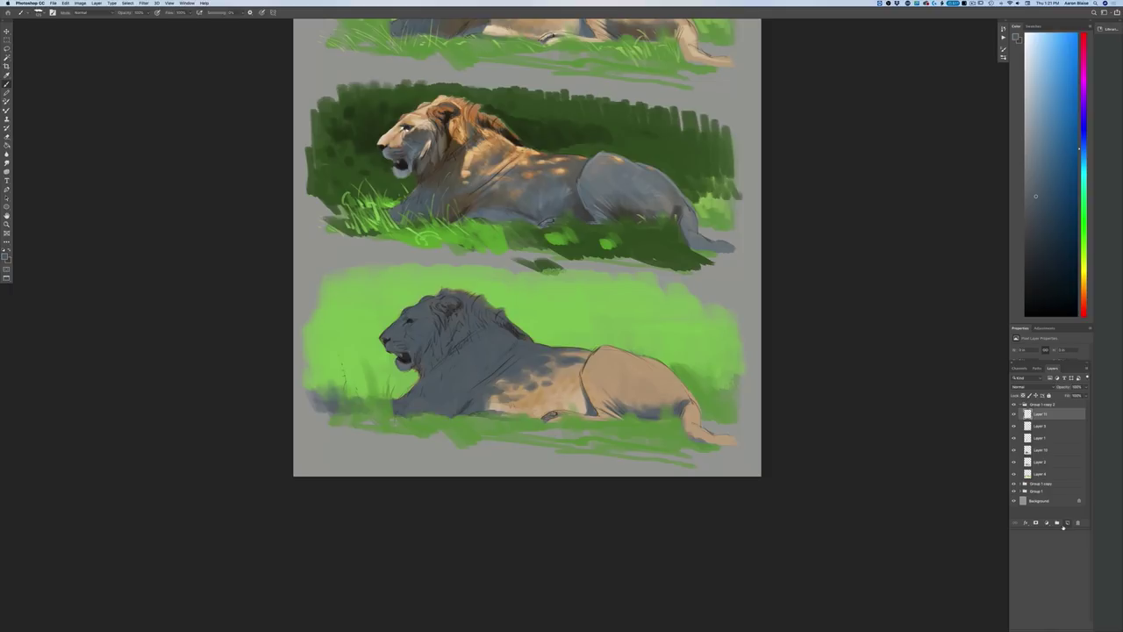
pyautogui.moveTo(430, 420)
pyautogui.mouseDown()
pyautogui.moveTo(415, 419)
pyautogui.moveTo(453, 424)
pyautogui.moveTo(389, 417)
pyautogui.moveTo(382, 383)
pyautogui.mouseUp()
pyautogui.moveTo(376, 428)
pyautogui.mouseDown()
pyautogui.moveTo(362, 370)
pyautogui.moveTo(357, 383)
pyautogui.mouseUp()
pyautogui.moveTo(480, 423)
pyautogui.mouseDown()
pyautogui.moveTo(460, 428)
pyautogui.moveTo(480, 421)
pyautogui.moveTo(493, 435)
pyautogui.moveTo(384, 439)
pyautogui.mouseUp()
pyautogui.moveTo(384, 434)
pyautogui.mouseDown()
pyautogui.moveTo(375, 400)
pyautogui.moveTo(347, 396)
pyautogui.mouseUp()
pyautogui.moveTo(361, 437); pyautogui.dragTo(329, 397)
pyautogui.moveTo(339, 435); pyautogui.dragTo(304, 401)
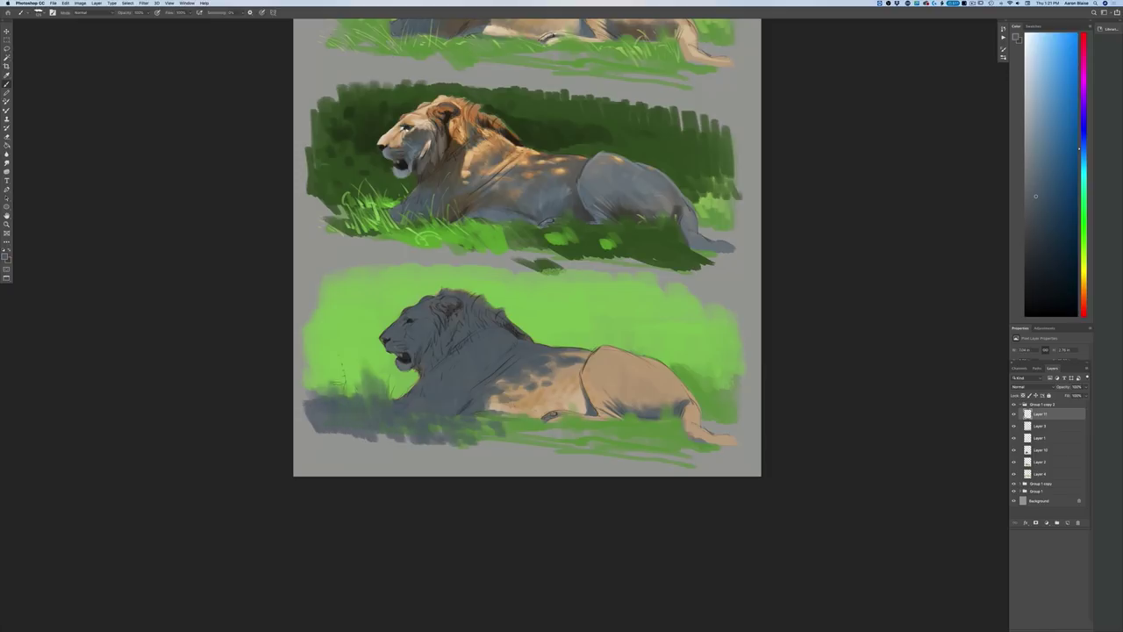
# Step: Paint blue-grey grass blades rising from the foreground shadow ahead of the lower lion and fill out the shadow below its front leg
pyautogui.moveTo(347, 398)
pyautogui.mouseDown()
pyautogui.moveTo(345, 372)
pyautogui.moveTo(356, 376)
pyautogui.moveTo(333, 362)
pyautogui.mouseUp()
pyautogui.moveTo(353, 395)
pyautogui.mouseDown()
pyautogui.moveTo(364, 366)
pyautogui.moveTo(320, 373)
pyautogui.mouseUp()
pyautogui.moveTo(386, 392)
pyautogui.mouseDown()
pyautogui.moveTo(393, 375)
pyautogui.moveTo(382, 364)
pyautogui.mouseUp()
pyautogui.moveTo(395, 394); pyautogui.dragTo(402, 385)
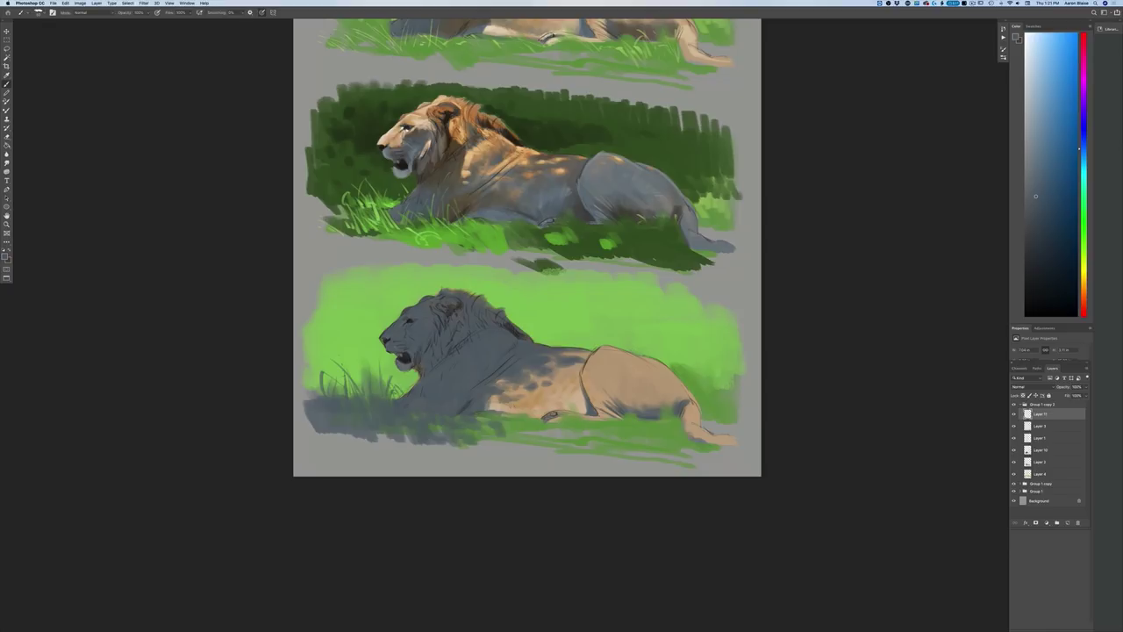
pyautogui.moveTo(342, 395)
pyautogui.mouseDown()
pyautogui.moveTo(337, 381)
pyautogui.moveTo(308, 383)
pyautogui.mouseUp()
pyautogui.moveTo(435, 417)
pyautogui.mouseDown()
pyautogui.moveTo(436, 439)
pyautogui.moveTo(338, 430)
pyautogui.mouseUp()
pyautogui.moveTo(452, 414); pyautogui.dragTo(461, 410)
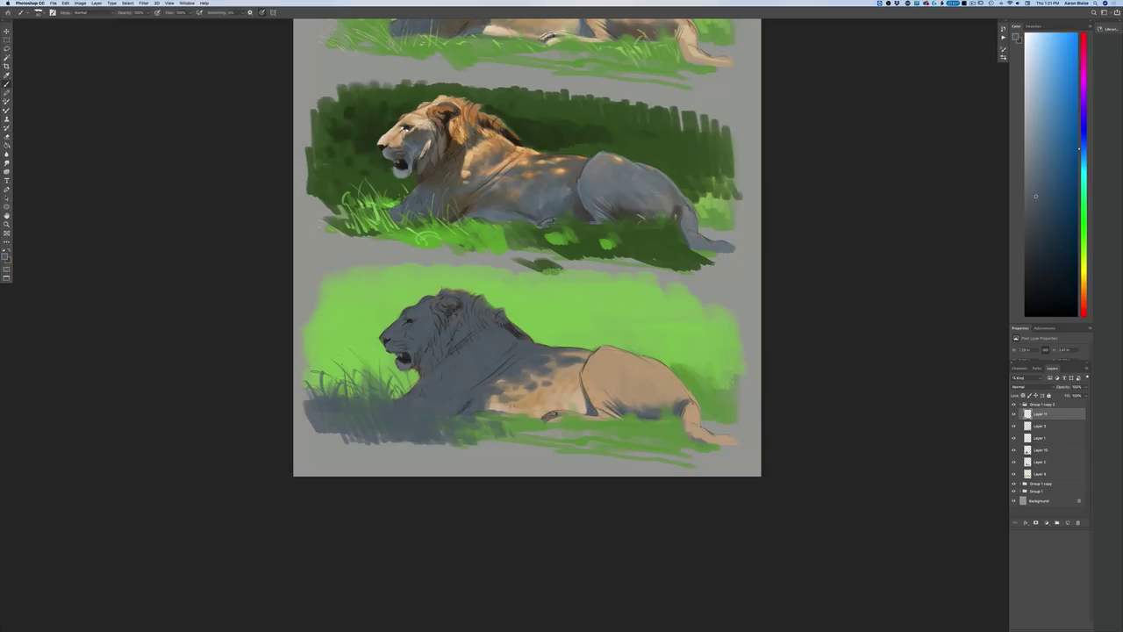
# Step: Compare the lower study's shaded foreground grass with the other two studies in full-page and closer views
pyautogui.press('super+equal')
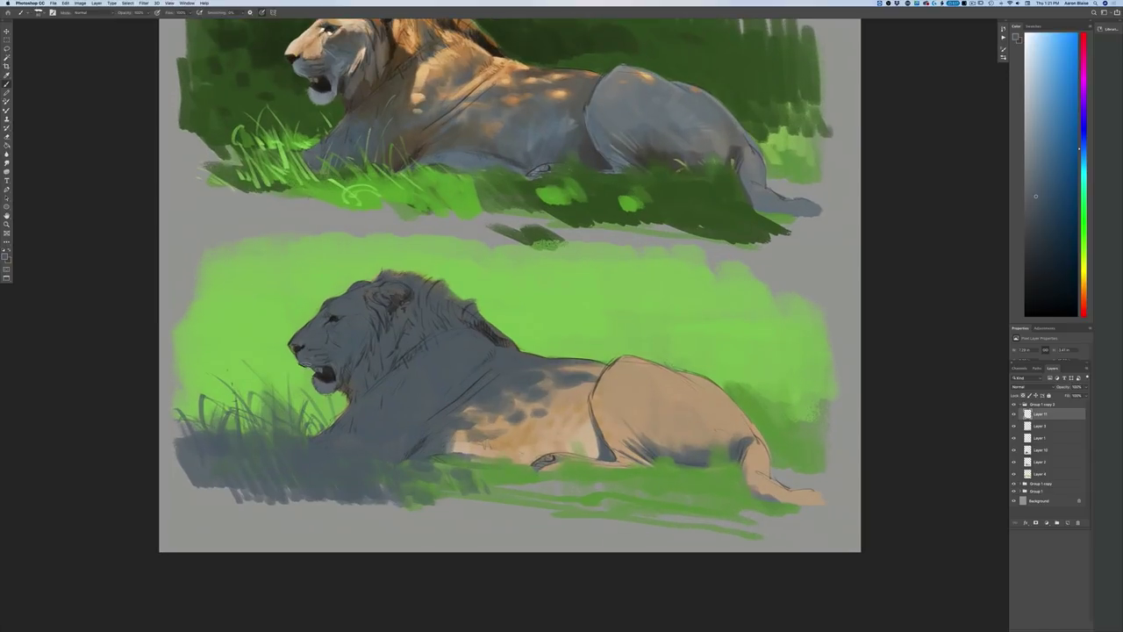
pyautogui.press('super+minus')
pyautogui.press('super+minus')
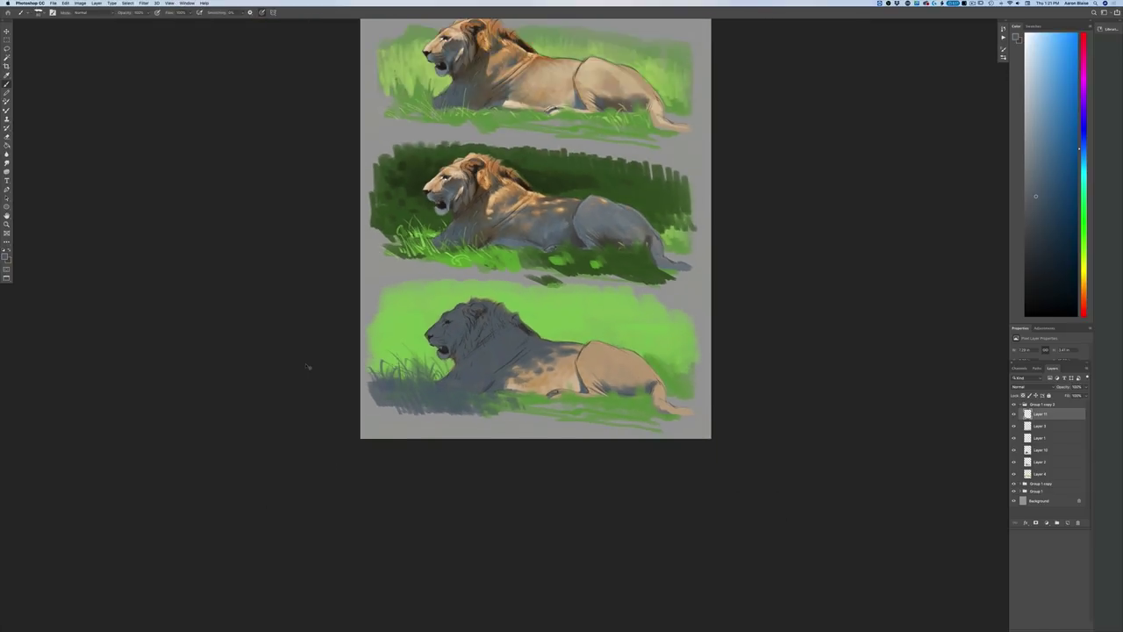
pyautogui.press('super+minus')
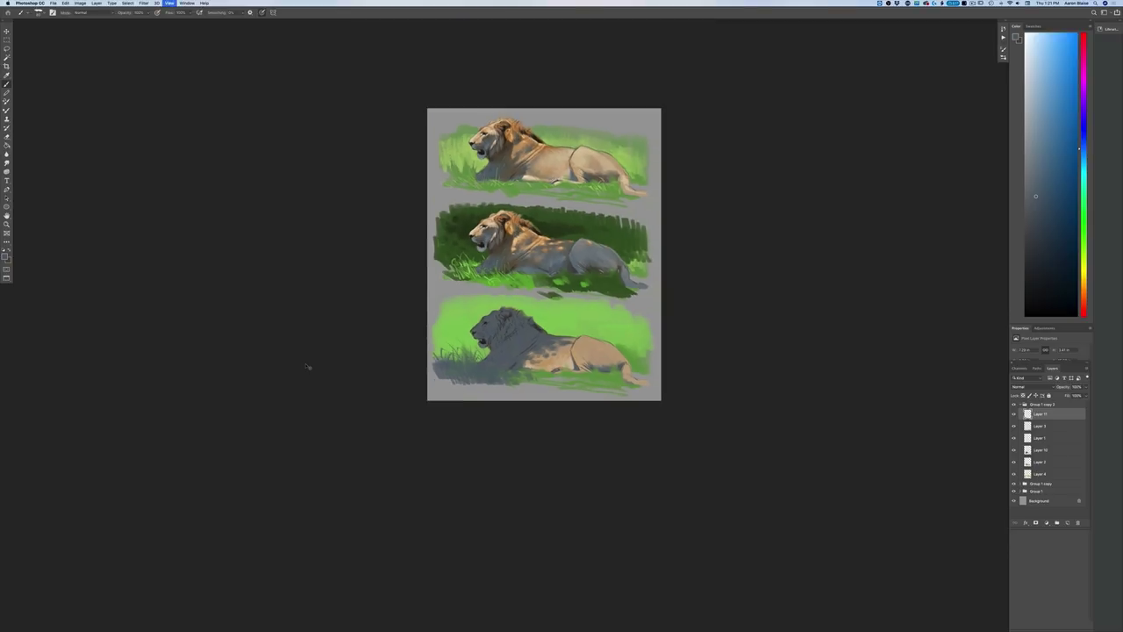
pyautogui.press('super+equal')
pyautogui.press('super+equal')
pyautogui.press('super+equal')
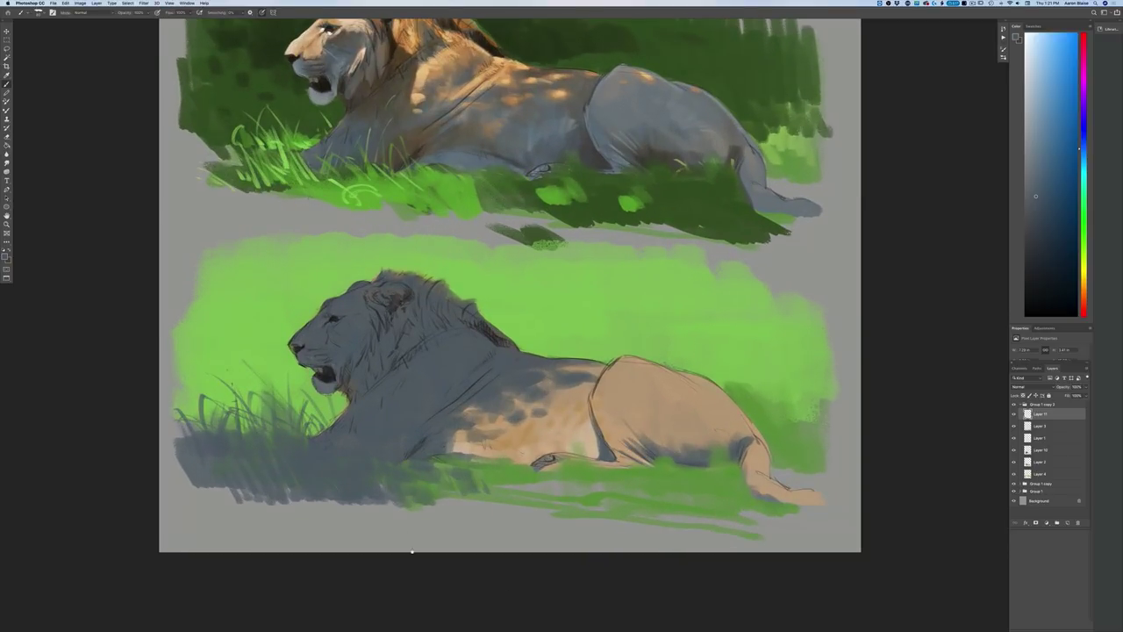
# Step: Mix a muted brown and tint the mane beneath the lower lion's jaw
pyautogui.hscroll(-5, 534, 595)
pyautogui.click(6, 253)
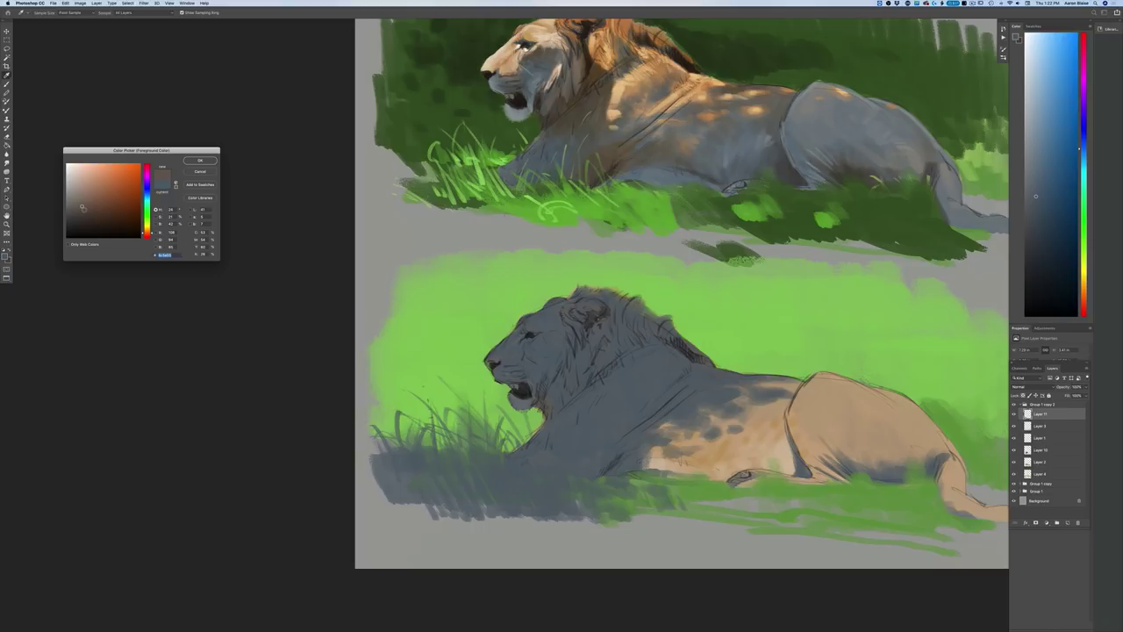
pyautogui.moveTo(82, 206); pyautogui.dragTo(87, 212)
pyautogui.moveTo(147, 234); pyautogui.dragTo(147, 233)
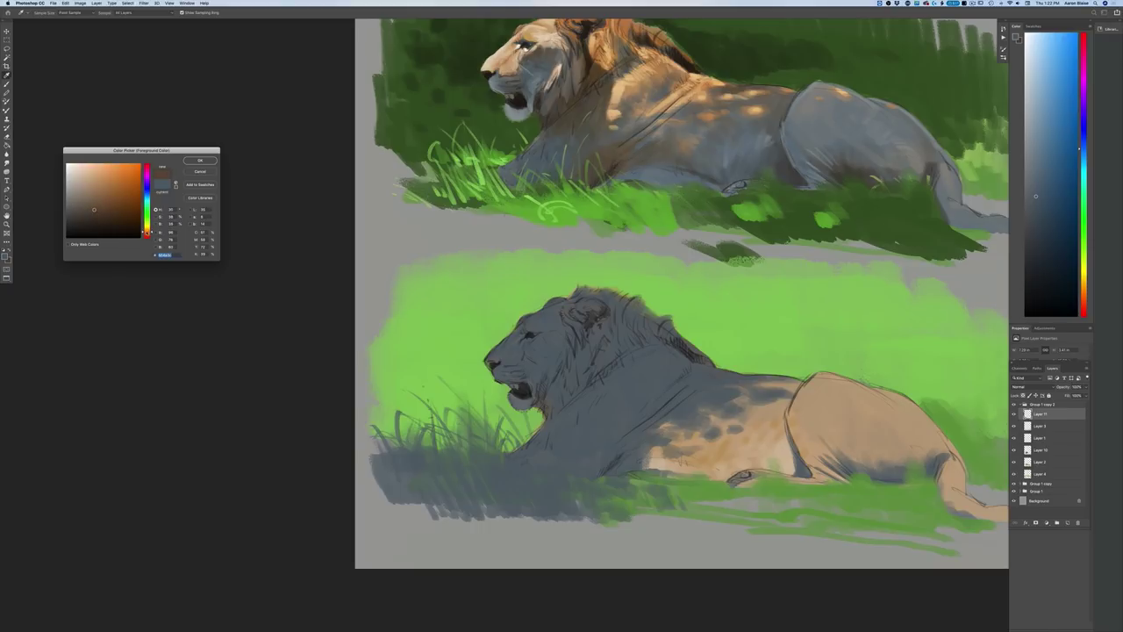
pyautogui.click(195, 165)
pyautogui.press('b')
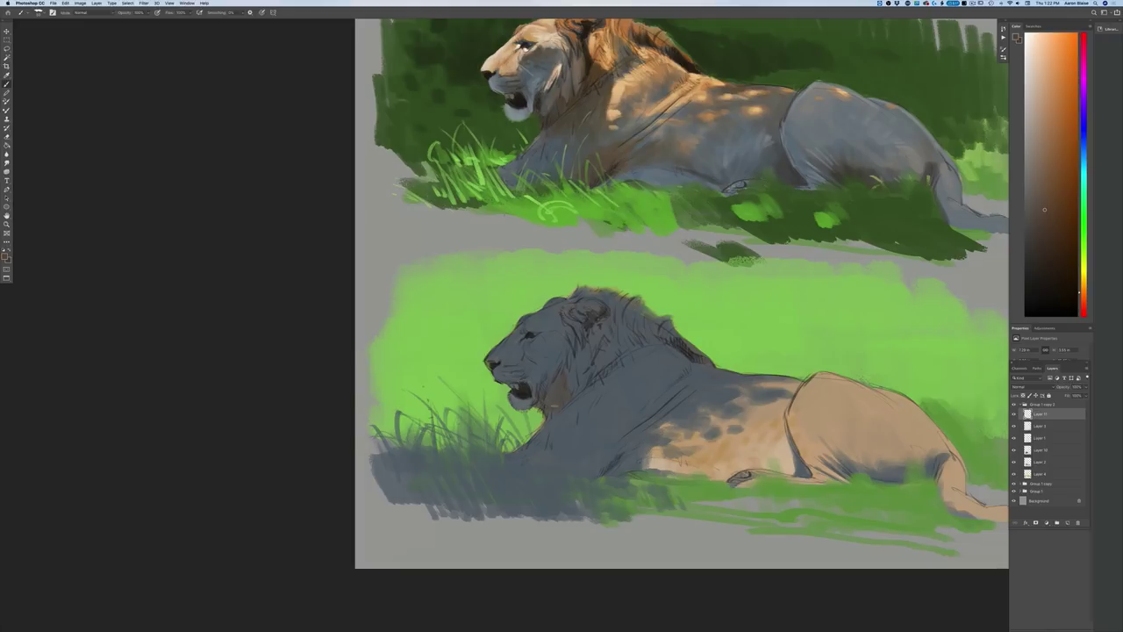
# Step: Darken the brown and paint the lower lion's throat, cheek mane, crown and the mane along its nape
pyautogui.click(6, 255)
pyautogui.click(96, 216)
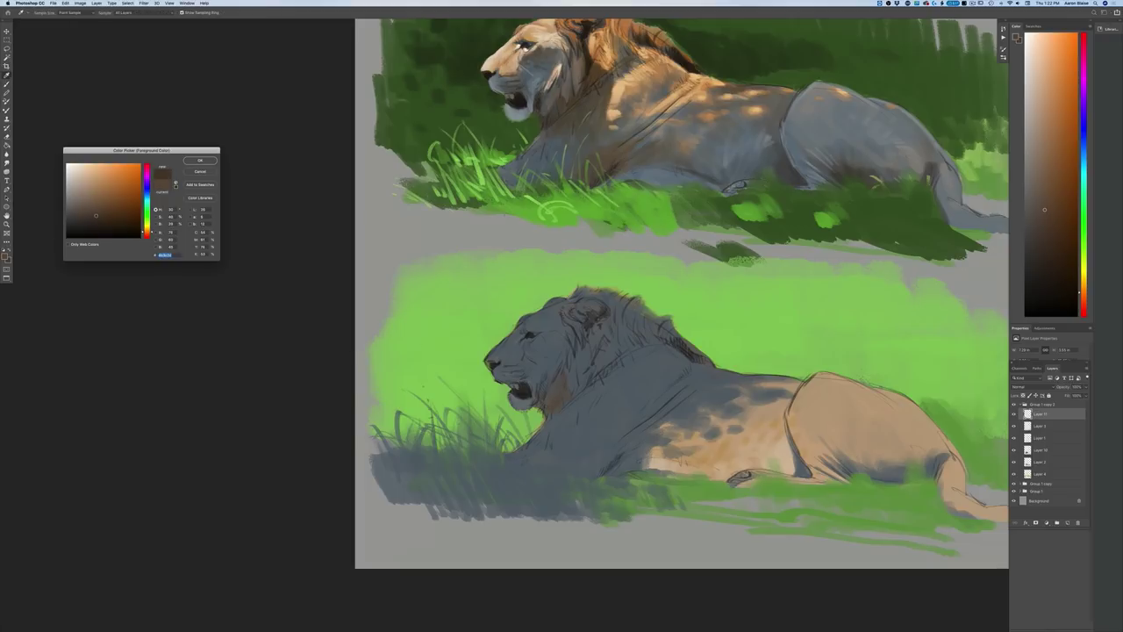
pyautogui.click(189, 161)
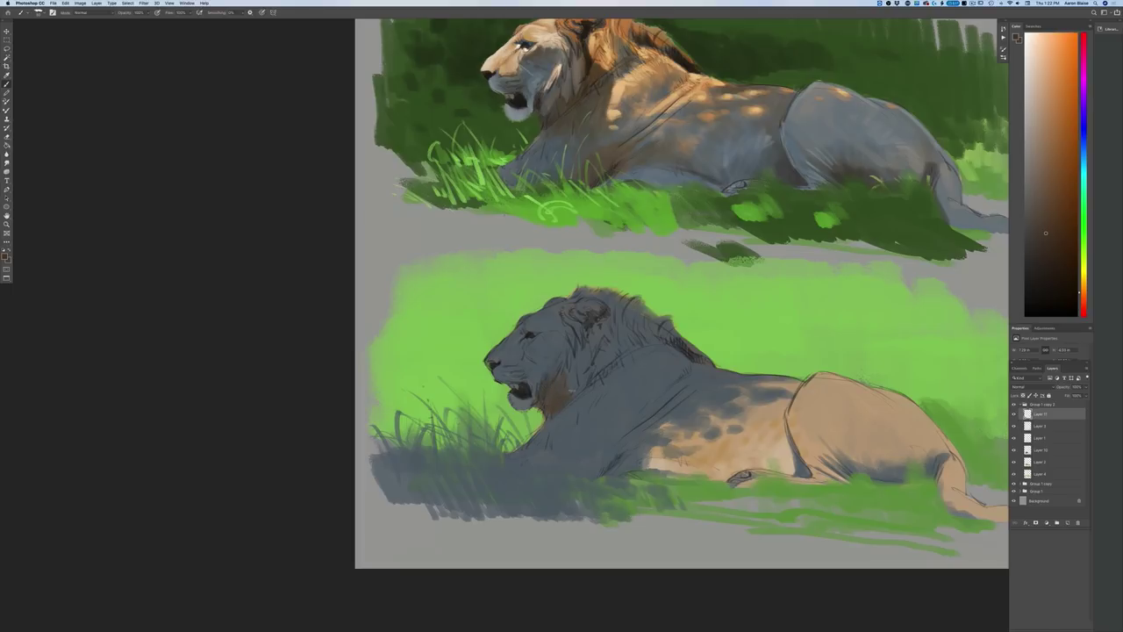
pyautogui.moveTo(585, 377); pyautogui.dragTo(593, 340)
pyautogui.moveTo(652, 318)
pyautogui.mouseDown()
pyautogui.moveTo(657, 339)
pyautogui.moveTo(675, 333)
pyautogui.moveTo(711, 366)
pyautogui.mouseUp()
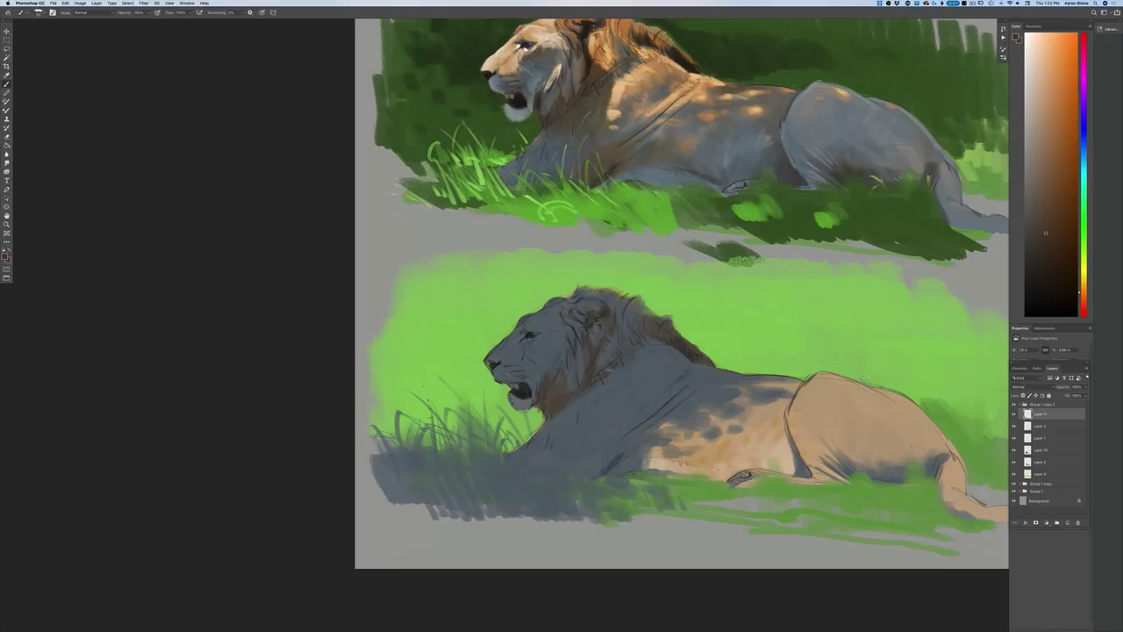
pyautogui.moveTo(633, 303); pyautogui.dragTo(638, 311)
pyautogui.moveTo(585, 300); pyautogui.dragTo(595, 305)
# Step: Choose a more saturated brown and paint the lower lion's ear and the mane around it on the body shadow layer
pyautogui.click(5, 257)
pyautogui.click(107, 211)
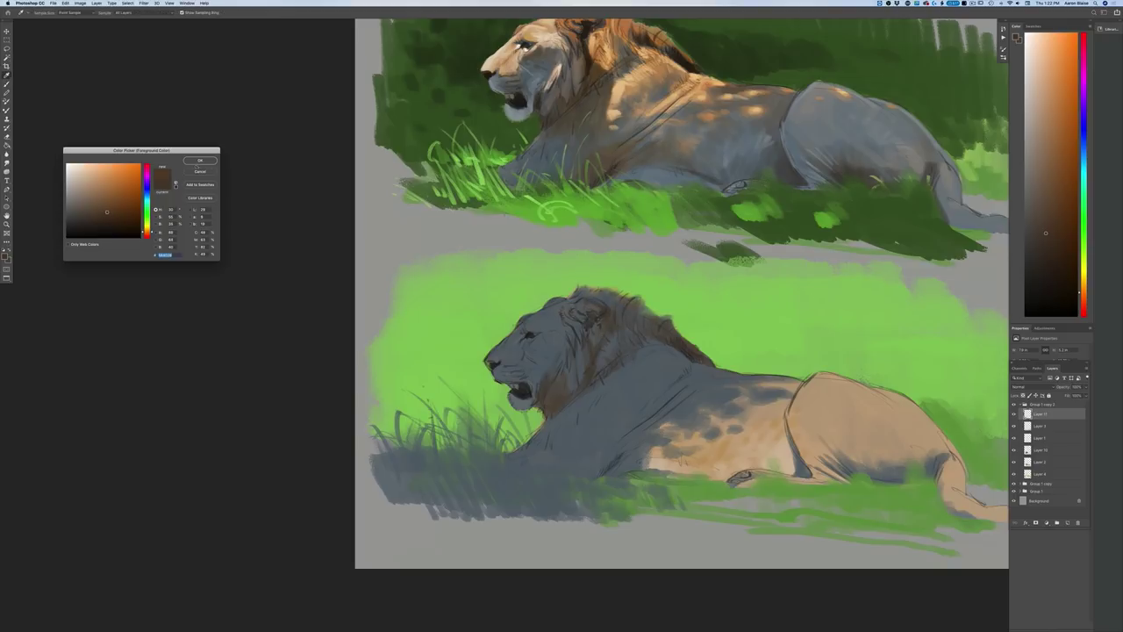
pyautogui.press('Return')
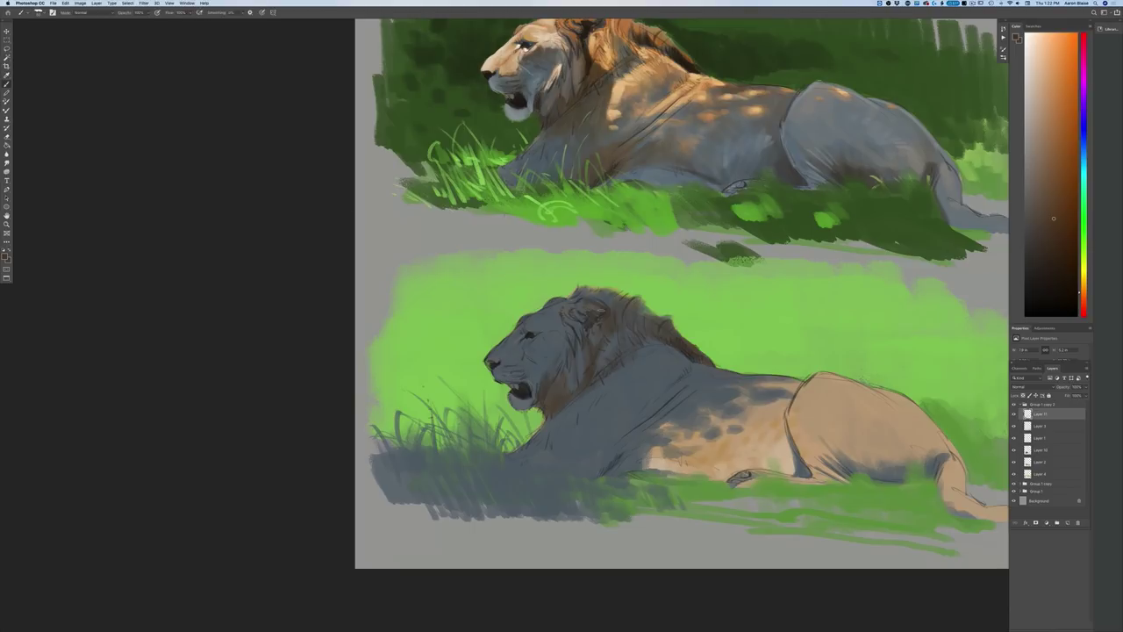
pyautogui.moveTo(588, 307); pyautogui.dragTo(599, 303)
pyautogui.click(1029, 451)
pyautogui.moveTo(580, 311); pyautogui.dragTo(585, 314)
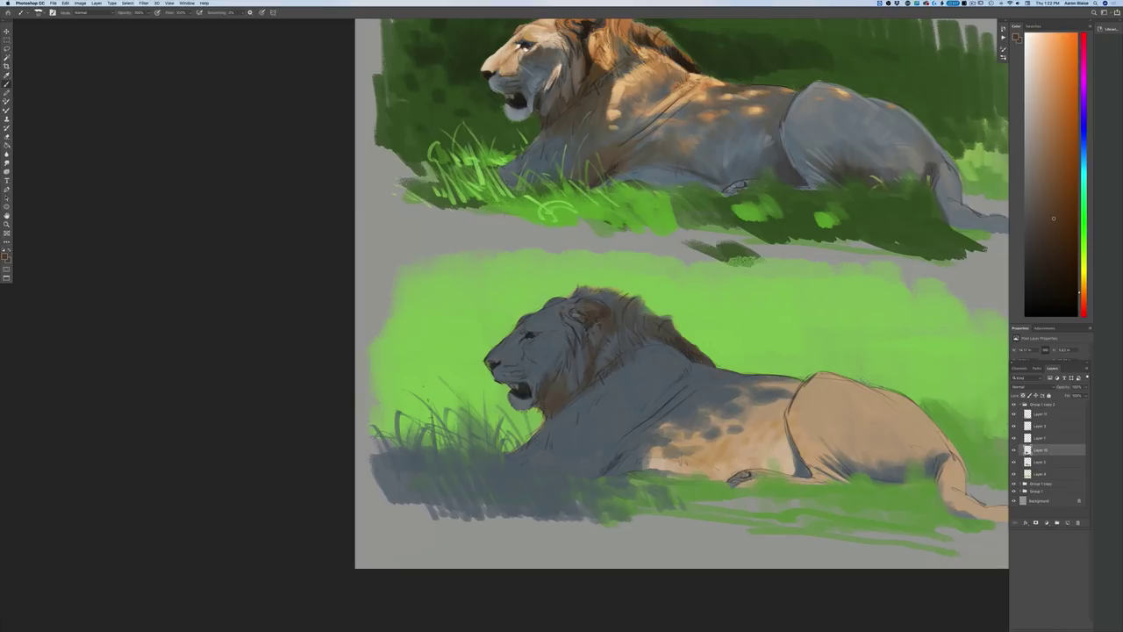
pyautogui.moveTo(581, 327); pyautogui.dragTo(590, 332)
# Step: Sample a lighter blue-grey from the lower lion's muzzle as the colour for modelling its shaded face
pyautogui.click(6, 256)
pyautogui.click(532, 377)
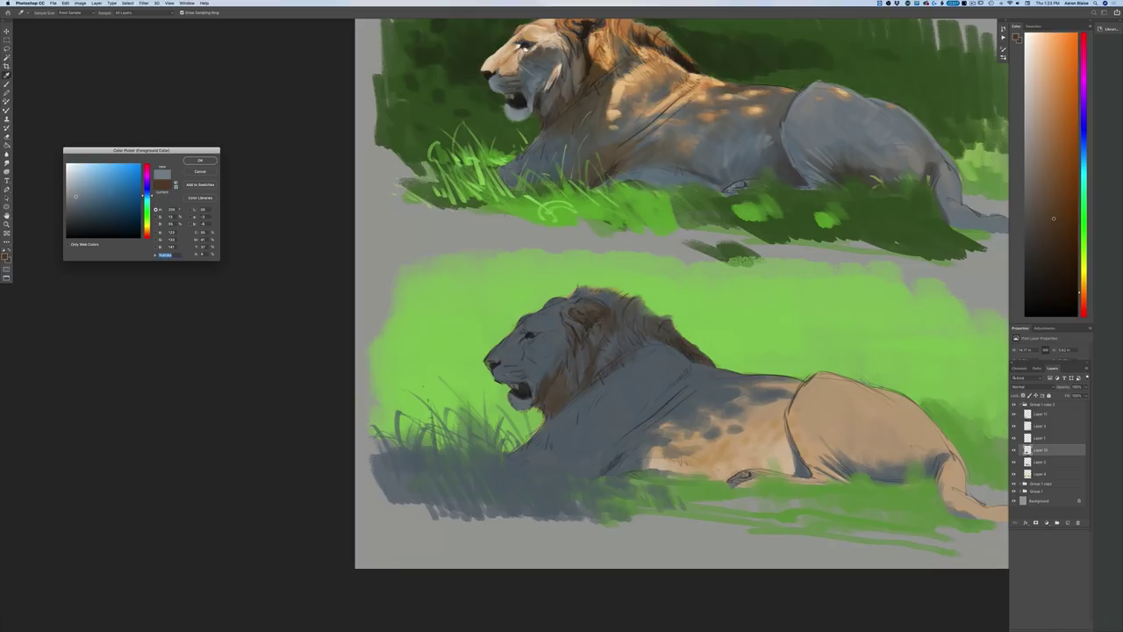
pyautogui.press('Return')
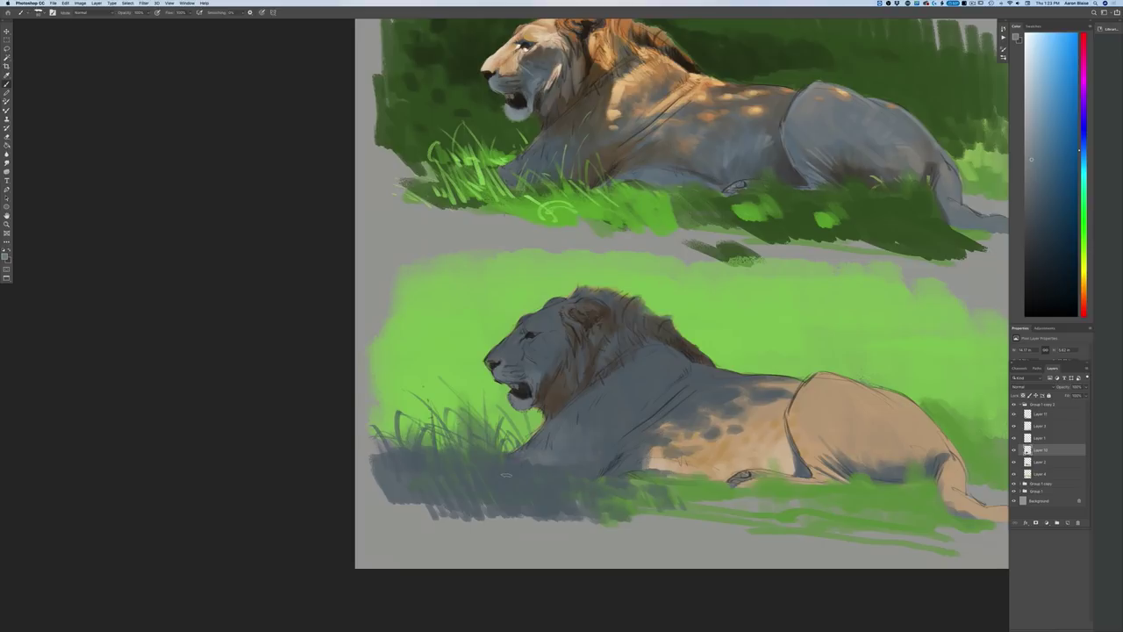
pyautogui.click(6, 255)
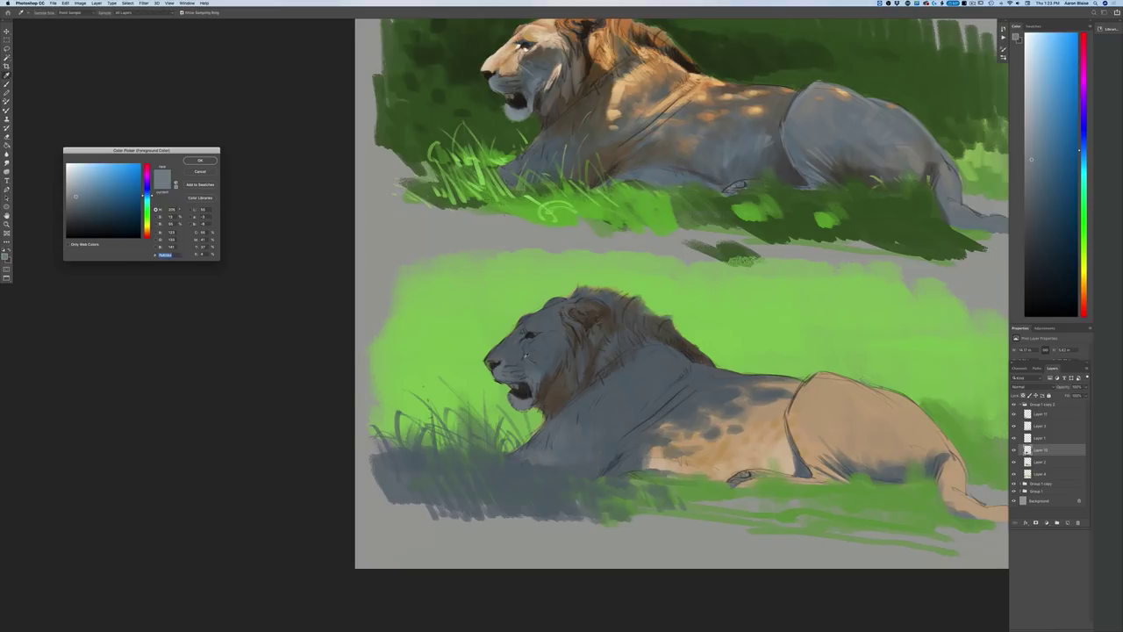
pyautogui.press('Return')
# Step: Sample a dark brown from the mane and touch it in behind the lower lion's brow and eye
pyautogui.keyDown('alt'); pyautogui.click(561, 358); pyautogui.keyUp('alt')
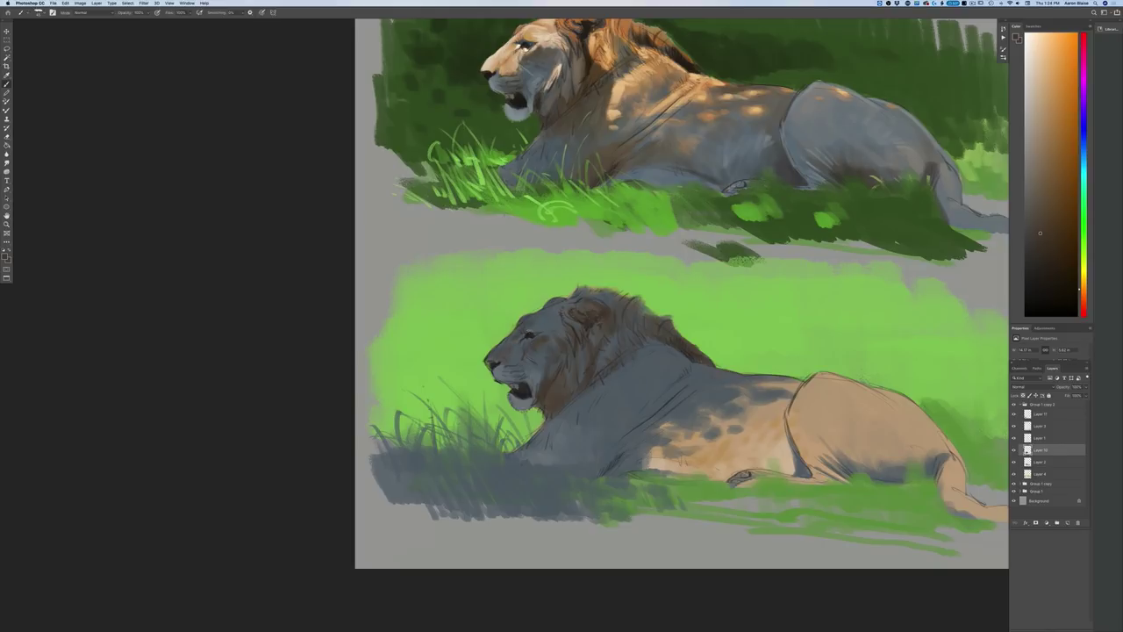
pyautogui.click(551, 319)
pyautogui.moveTo(555, 317); pyautogui.dragTo(560, 321)
pyautogui.press('super+minus')
pyautogui.press('super+minus')
pyautogui.press('super+plus')
pyautogui.press('super+plus')
# Step: Mix a warmer brown for the lower lion's neck, chest and shoulder, and lighten its muzzle and cheek with a pale warm grey
pyautogui.click(5, 256)
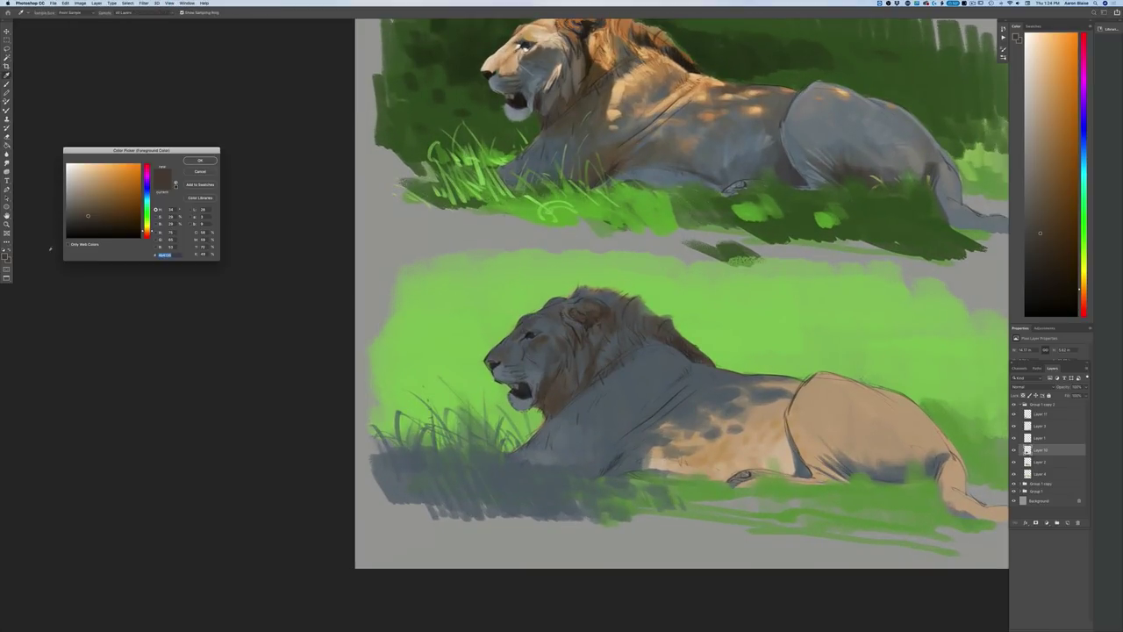
pyautogui.click(93, 207)
pyautogui.click(200, 161)
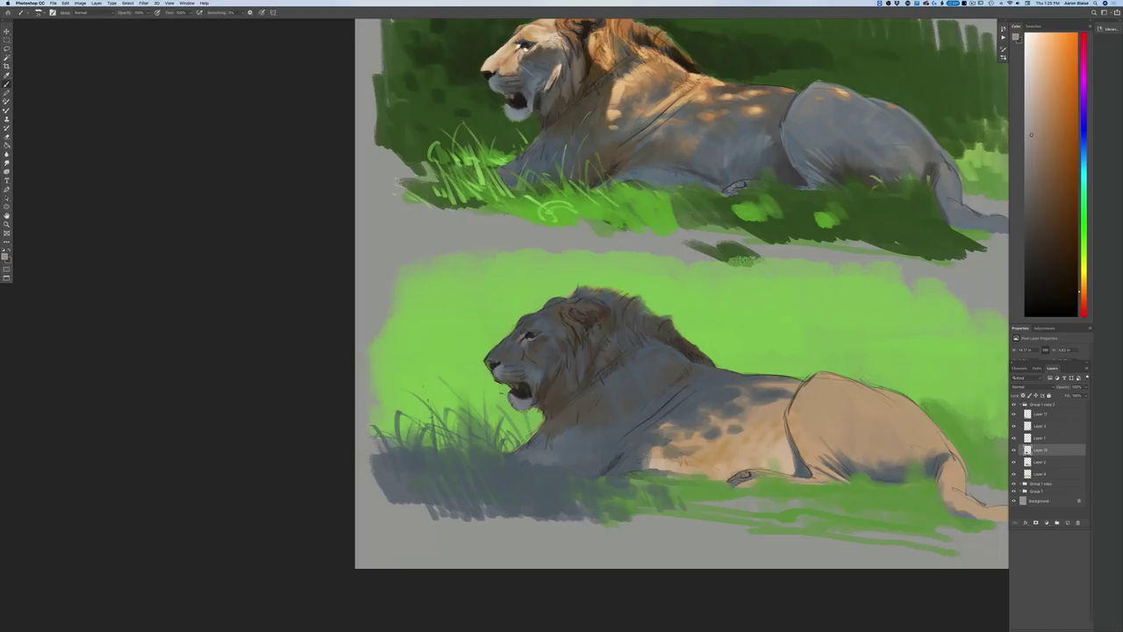
pyautogui.moveTo(536, 361); pyautogui.dragTo(539, 372)
pyautogui.hotkey('ctrl', '-')
pyautogui.hotkey('ctrl', '-')
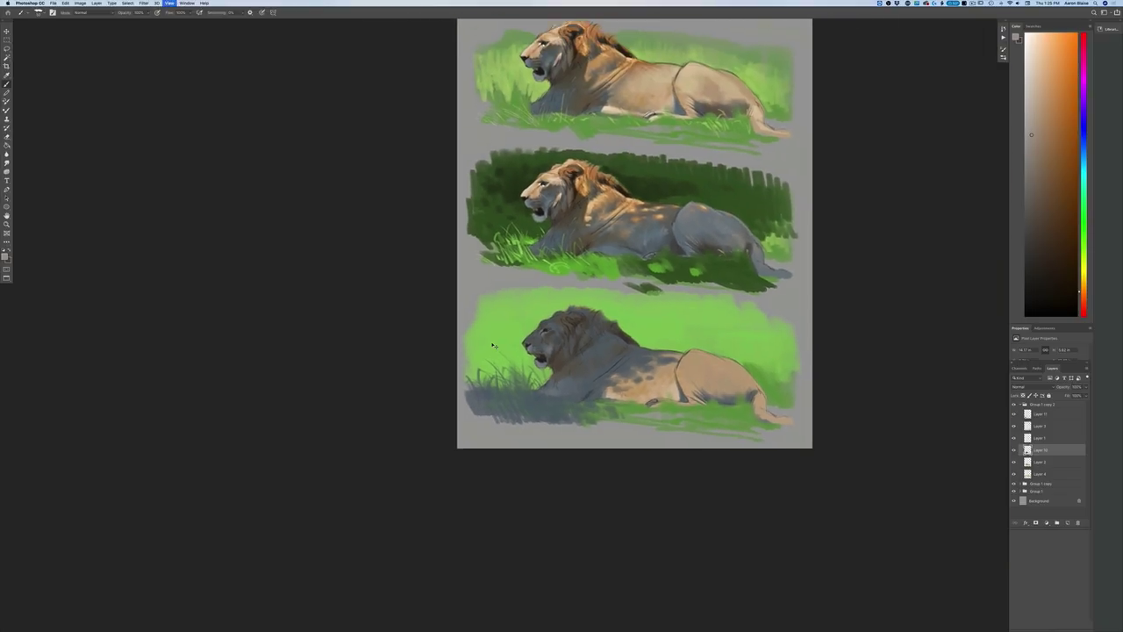
# Step: Sample the dark nose colour and deepen the lower lion's nose, mouth edge and inner ear
pyautogui.hotkey('ctrl', '+')
pyautogui.hotkey('ctrl', '+')
pyautogui.keyDown('alt'); pyautogui.click(472, 378); pyautogui.keyUp('alt')
pyautogui.moveTo(462, 374); pyautogui.dragTo(462, 377)
pyautogui.moveTo(514, 410); pyautogui.dragTo(510, 418)
pyautogui.moveTo(604, 313)
pyautogui.mouseDown()
pyautogui.moveTo(620, 310)
pyautogui.moveTo(597, 320)
pyautogui.moveTo(599, 337)
pyautogui.mouseUp()
# Step: Sample the mane brown and cover the remaining blue-grey across the lower lion's crown and neck mane
pyautogui.keyDown('alt'); pyautogui.click(640, 361); pyautogui.keyUp('alt')
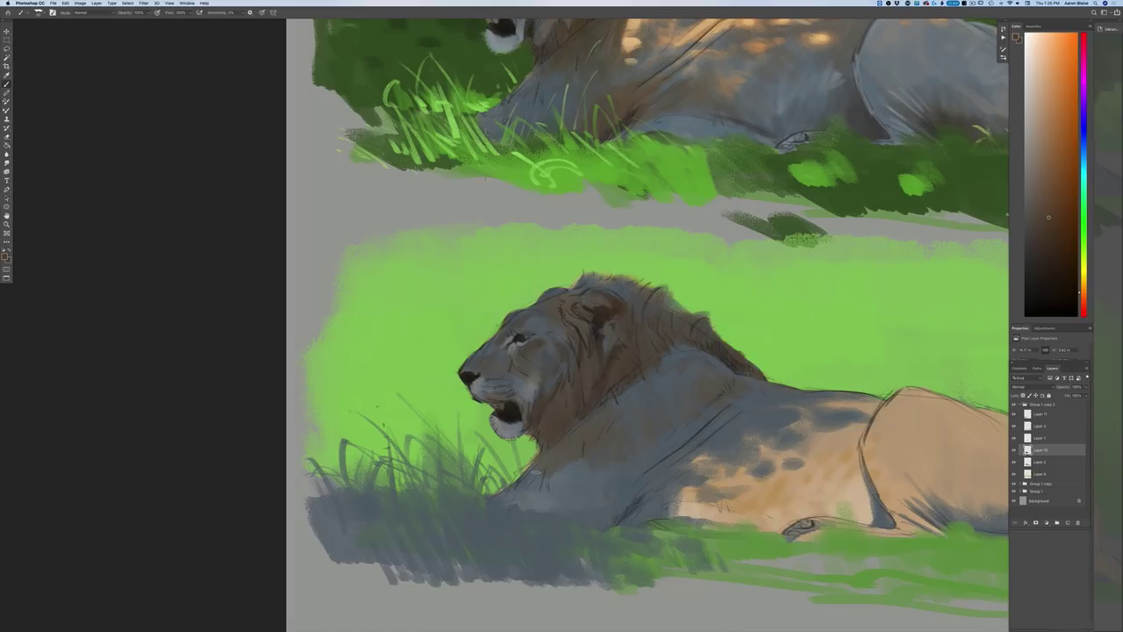
pyautogui.moveTo(653, 289)
pyautogui.mouseDown()
pyautogui.moveTo(634, 304)
pyautogui.moveTo(625, 284)
pyautogui.moveTo(596, 279)
pyautogui.mouseUp()
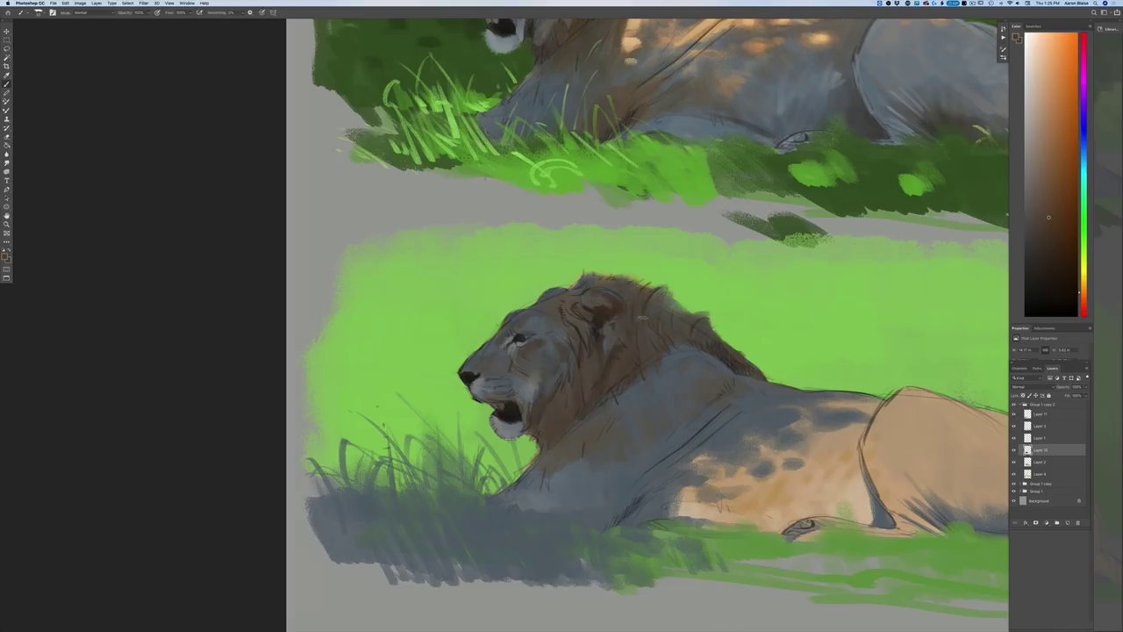
pyautogui.moveTo(654, 324)
pyautogui.mouseDown()
pyautogui.moveTo(683, 312)
pyautogui.moveTo(704, 343)
pyautogui.moveTo(660, 344)
pyautogui.mouseUp()
pyautogui.moveTo(637, 306); pyautogui.dragTo(639, 340)
# Step: Sample the face's blue-grey, lighten it and paint cool highlights around the lower lion's brow and upper cheek
pyautogui.click(5, 255)
pyautogui.click(539, 325)
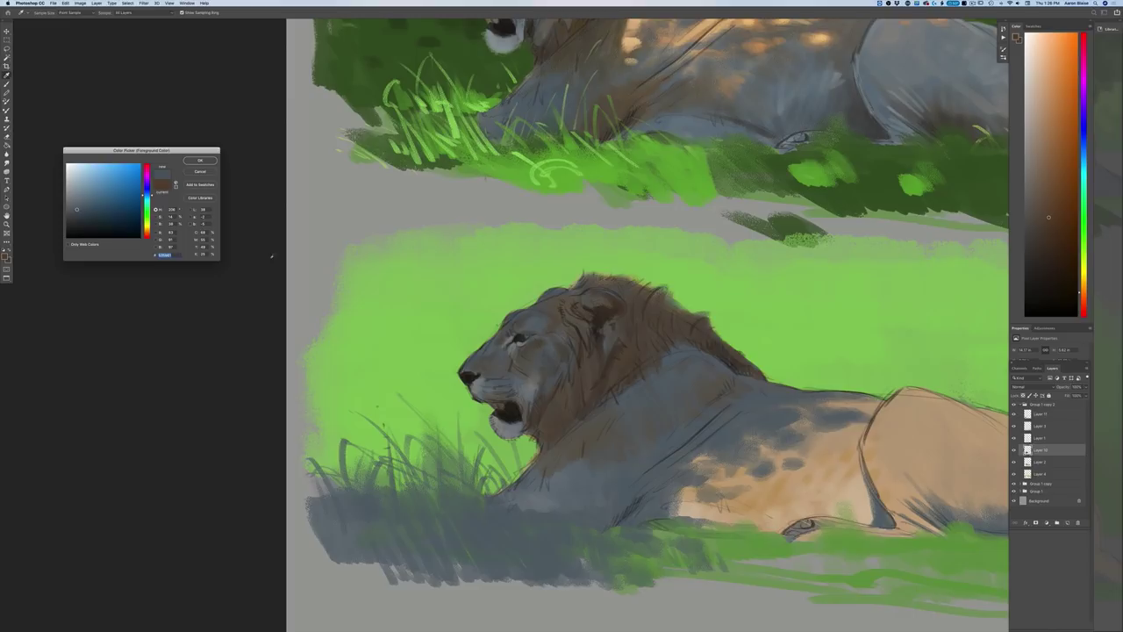
pyautogui.click(78, 199)
pyautogui.click(200, 161)
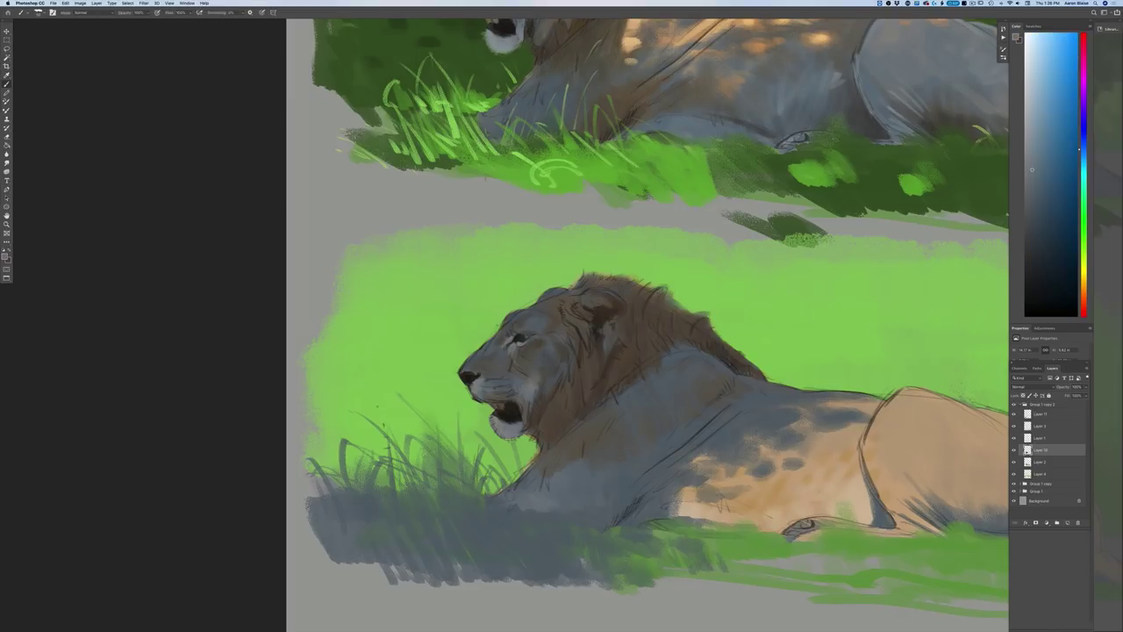
pyautogui.moveTo(555, 326); pyautogui.dragTo(548, 331)
pyautogui.moveTo(534, 341); pyautogui.dragTo(553, 343)
# Step: Compare the lower lion's painted head and mane with the other two studies at full-page view
pyautogui.press('super+minus')
pyautogui.press('super+minus')
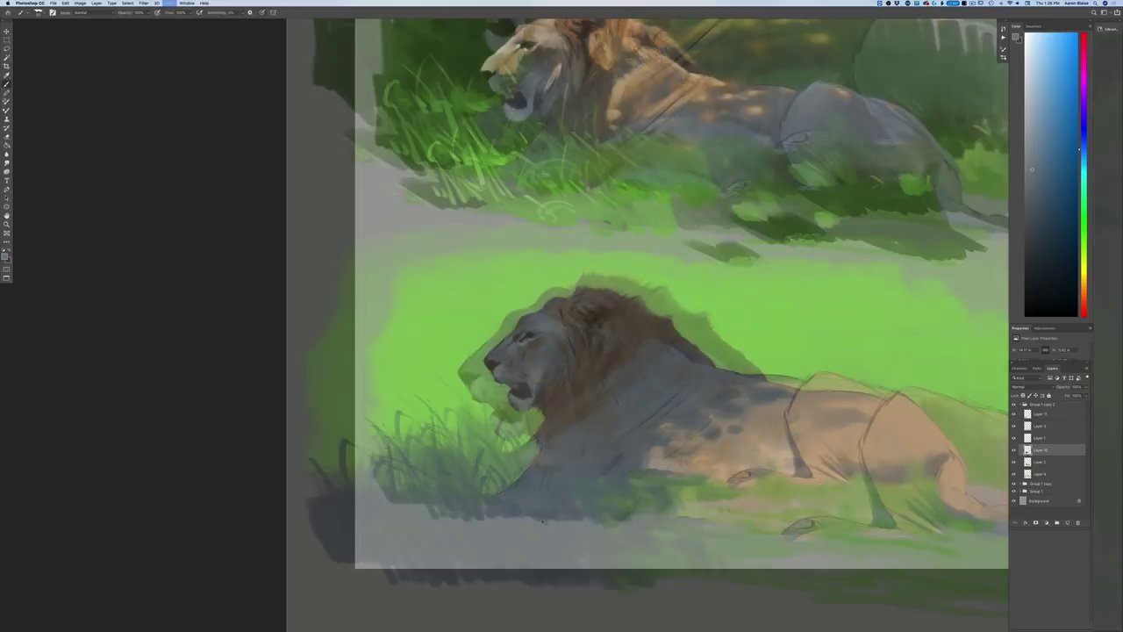
pyautogui.press('super+minus')
pyautogui.press('super+minus')
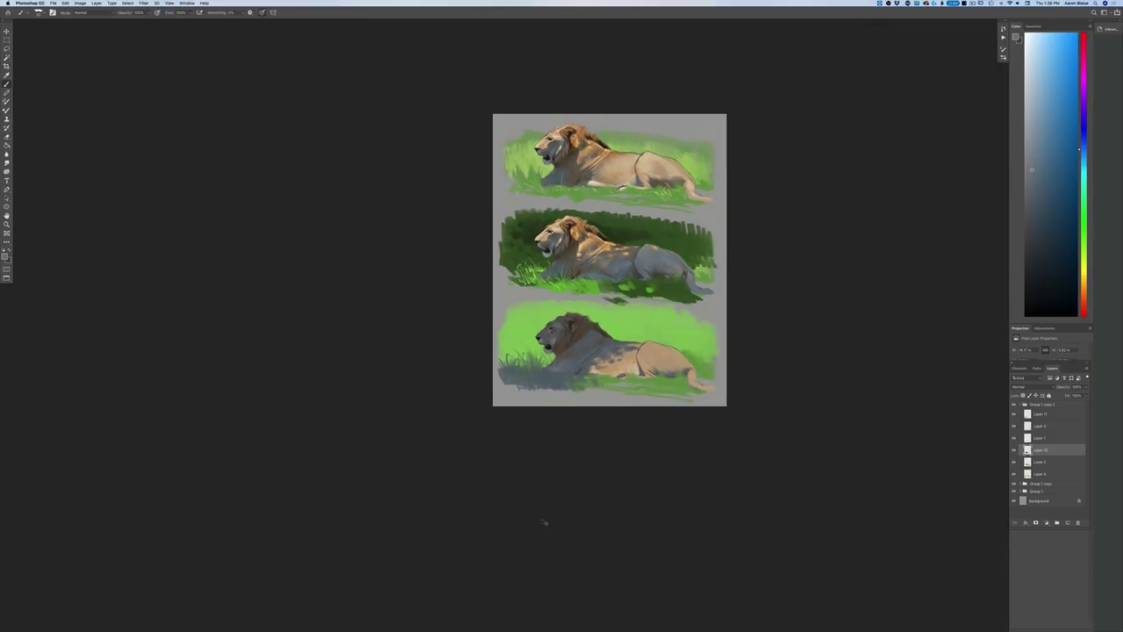
pyautogui.press('super+plus')
pyautogui.press('super+plus')
pyautogui.press('super+plus')
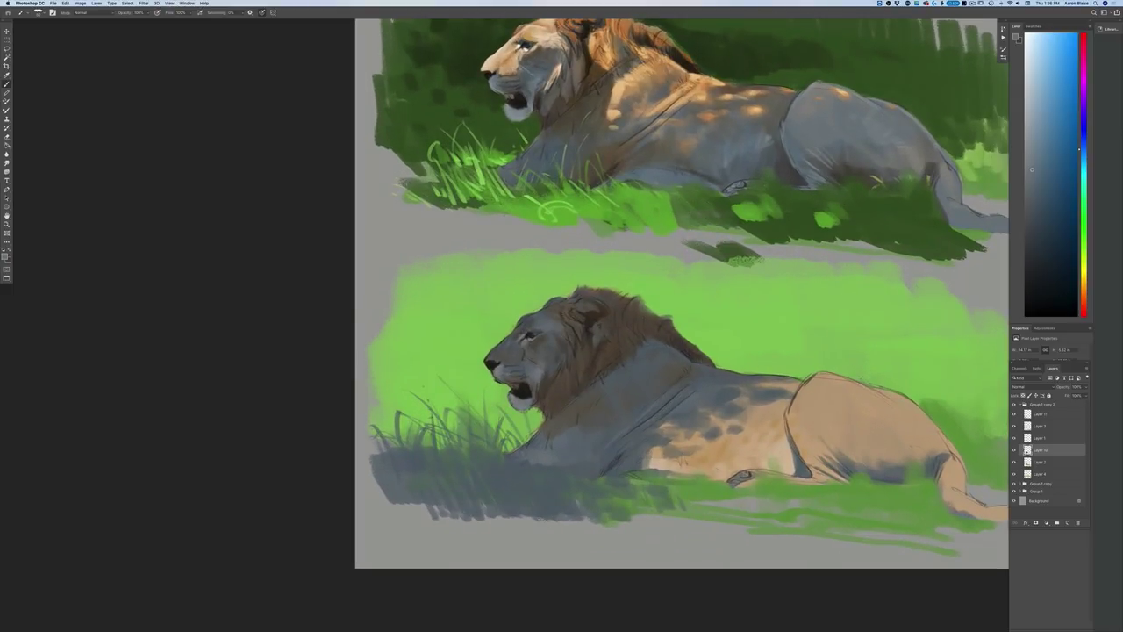
# Step: Add a new layer above the lower study's green background layer and mix a pale yellow-green from the sampled background colour
pyautogui.click(1035, 474)
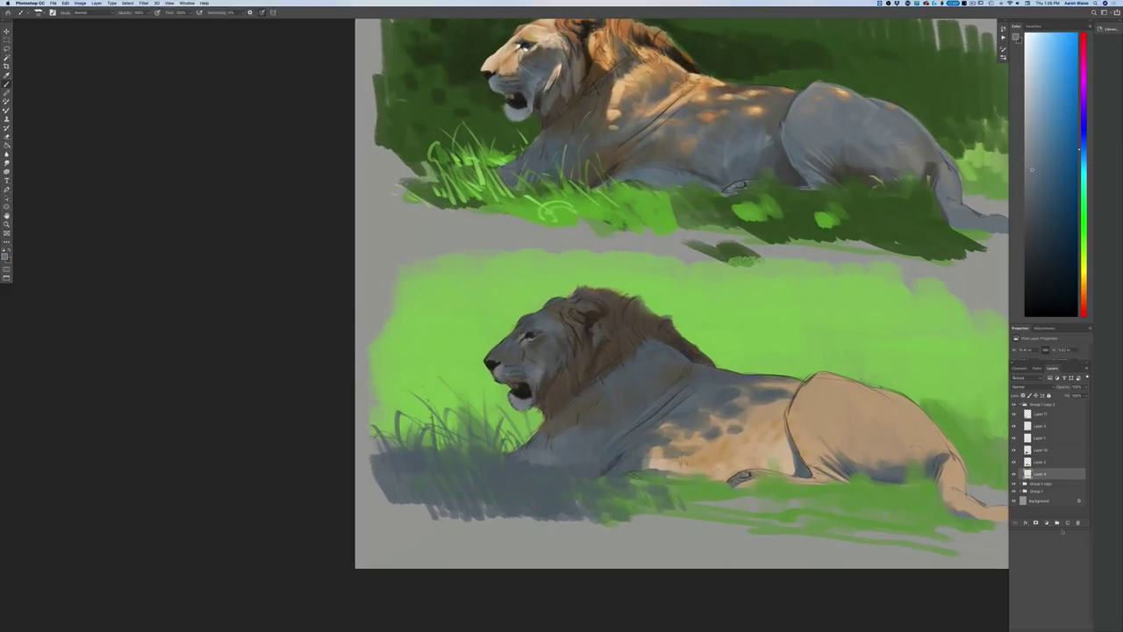
pyautogui.click(1060, 522)
pyautogui.click(5, 256)
pyautogui.click(425, 303)
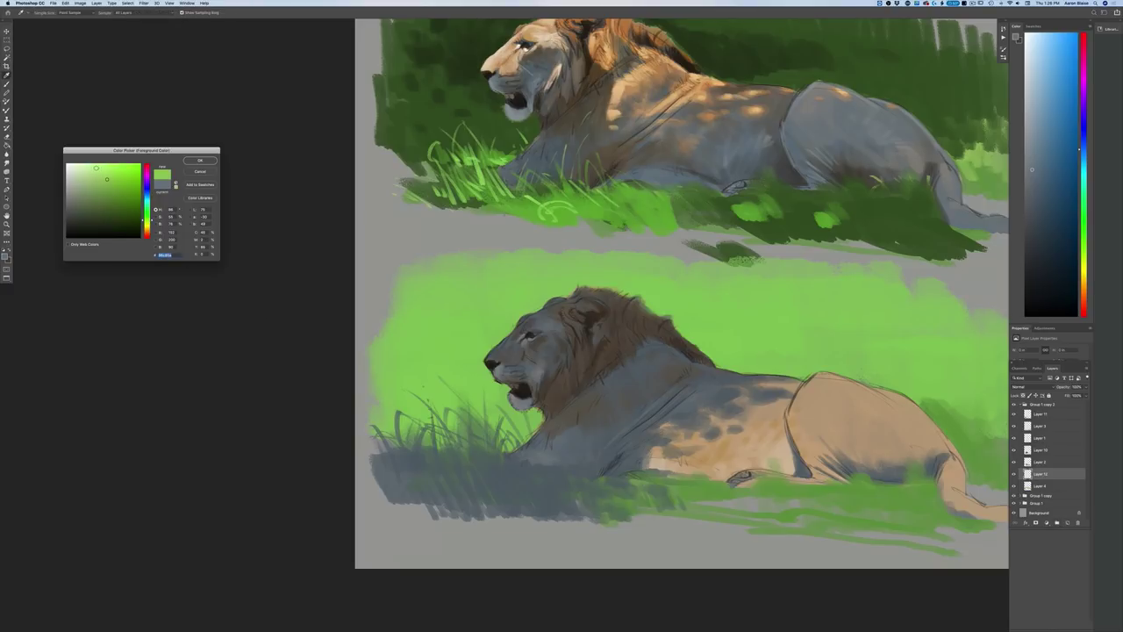
pyautogui.moveTo(146, 223); pyautogui.dragTo(147, 226)
pyautogui.moveTo(97, 169); pyautogui.dragTo(97, 166)
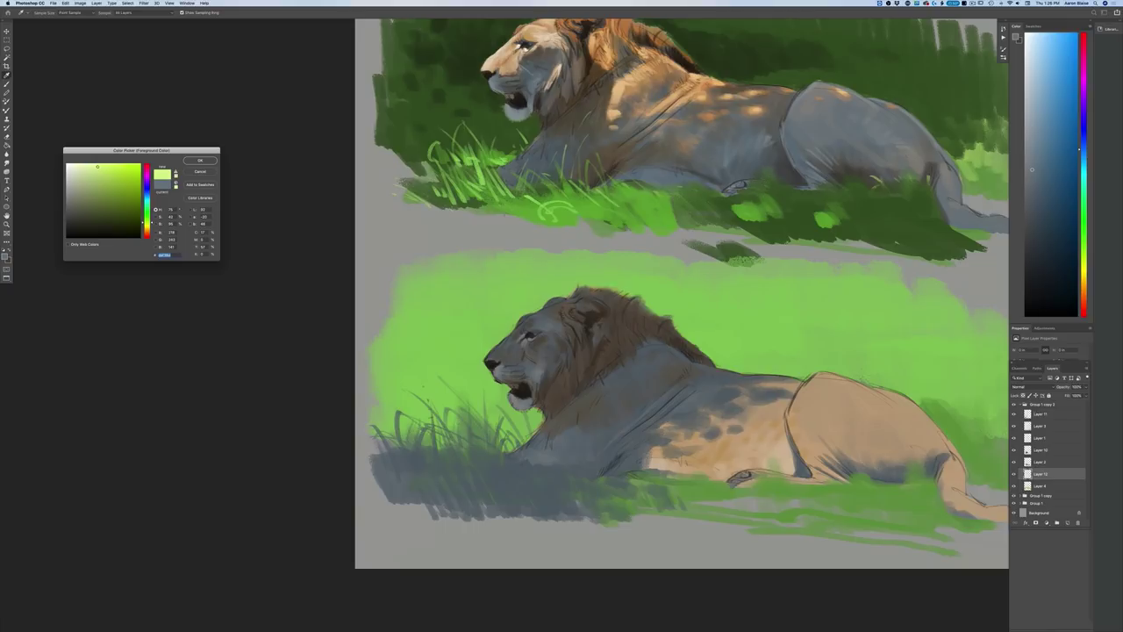
pyautogui.press('Return')
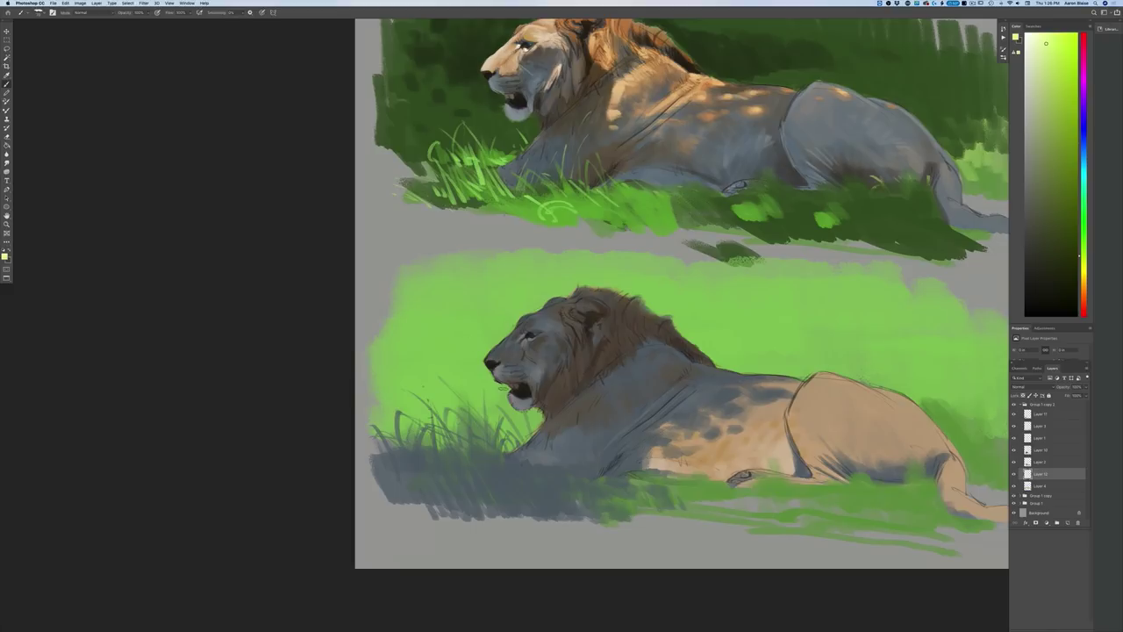
# Step: Paint a pale yellow-green glow behind the lower lion's face, from the brow around the muzzle to the grass tips
pyautogui.moveTo(499, 386); pyautogui.dragTo(509, 389)
pyautogui.moveTo(501, 392)
pyautogui.mouseDown()
pyautogui.moveTo(469, 390)
pyautogui.moveTo(454, 371)
pyautogui.moveTo(467, 355)
pyautogui.moveTo(485, 372)
pyautogui.moveTo(486, 328)
pyautogui.moveTo(469, 374)
pyautogui.moveTo(456, 350)
pyautogui.moveTo(443, 374)
pyautogui.moveTo(439, 347)
pyautogui.mouseUp()
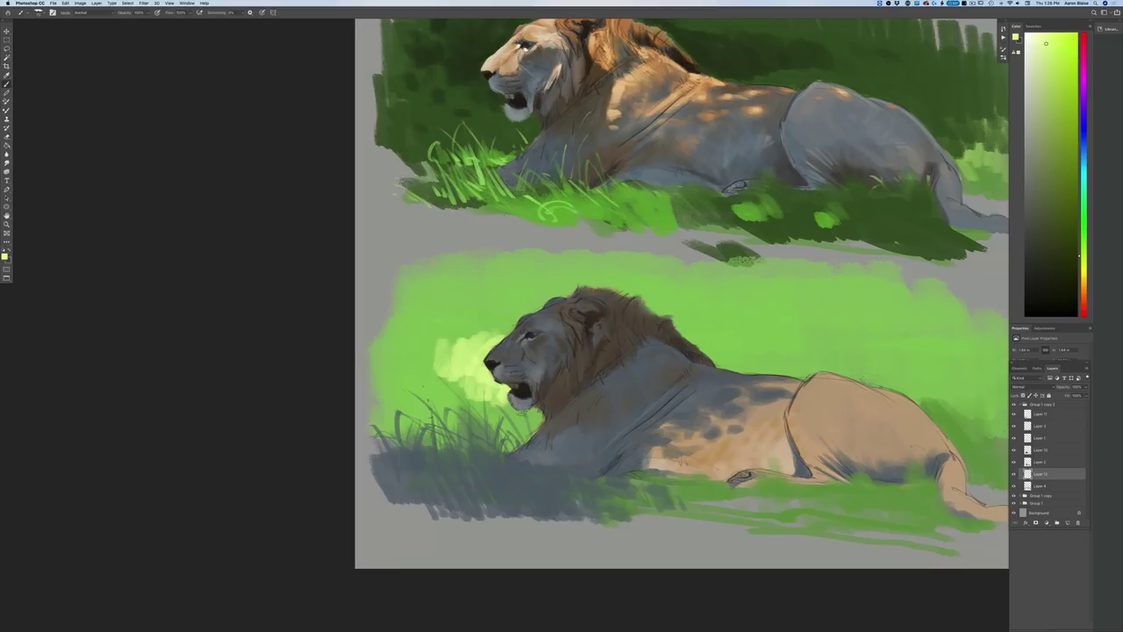
pyautogui.moveTo(519, 418); pyautogui.dragTo(477, 402)
pyautogui.moveTo(512, 325)
pyautogui.mouseDown()
pyautogui.moveTo(478, 317)
pyautogui.moveTo(466, 346)
pyautogui.moveTo(463, 323)
pyautogui.moveTo(432, 358)
pyautogui.moveTo(476, 374)
pyautogui.moveTo(489, 297)
pyautogui.moveTo(506, 321)
pyautogui.moveTo(539, 295)
pyautogui.moveTo(529, 307)
pyautogui.moveTo(522, 288)
pyautogui.moveTo(492, 329)
pyautogui.mouseUp()
pyautogui.moveTo(464, 379)
pyautogui.mouseDown()
pyautogui.moveTo(481, 426)
pyautogui.moveTo(463, 416)
pyautogui.moveTo(512, 436)
pyautogui.moveTo(523, 430)
pyautogui.moveTo(508, 406)
pyautogui.mouseUp()
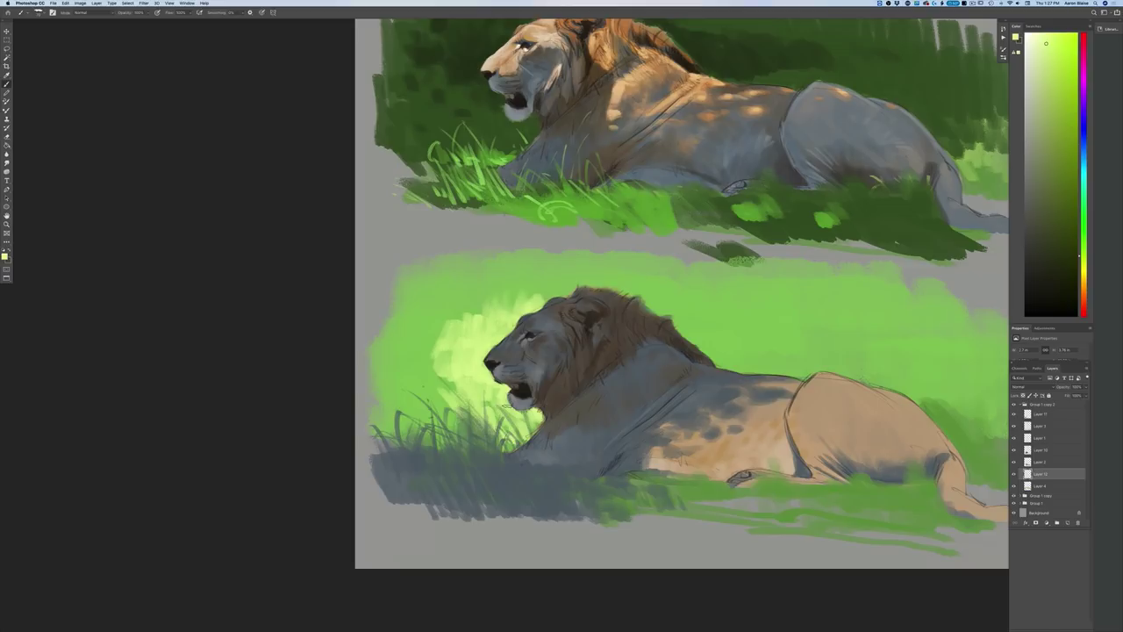
pyautogui.moveTo(434, 395)
pyautogui.mouseDown()
pyautogui.moveTo(440, 358)
pyautogui.moveTo(416, 386)
pyautogui.moveTo(422, 353)
pyautogui.moveTo(436, 370)
pyautogui.moveTo(418, 368)
pyautogui.moveTo(425, 390)
pyautogui.moveTo(411, 405)
pyautogui.moveTo(391, 365)
pyautogui.moveTo(394, 388)
pyautogui.moveTo(428, 314)
pyautogui.moveTo(411, 364)
pyautogui.moveTo(399, 366)
pyautogui.moveTo(391, 330)
pyautogui.moveTo(395, 360)
pyautogui.moveTo(444, 312)
pyautogui.moveTo(466, 330)
pyautogui.moveTo(483, 304)
pyautogui.moveTo(469, 336)
pyautogui.moveTo(445, 302)
pyautogui.moveTo(408, 322)
pyautogui.mouseUp()
# Step: Extend the pale yellow-green sunlight across the lower study's background, above the lion's mane and behind its back
pyautogui.press('super+minus')
pyautogui.press('super+minus')
pyautogui.press('super+minus')
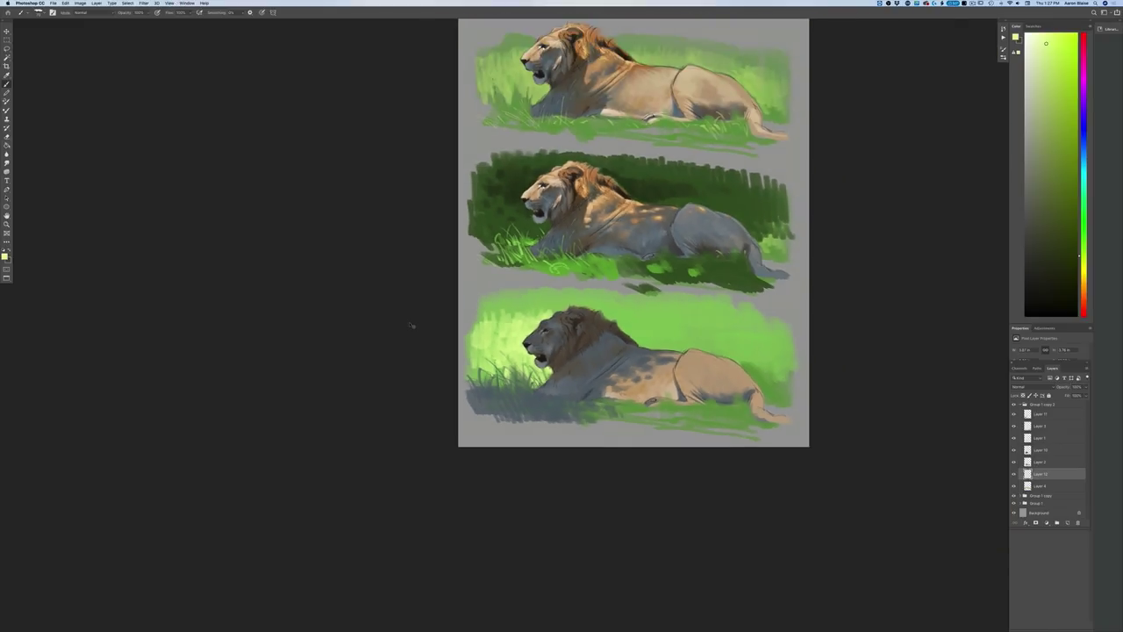
pyautogui.press('super+plus')
pyautogui.moveTo(391, 293); pyautogui.dragTo(329, 369)
pyautogui.press('super+plus')
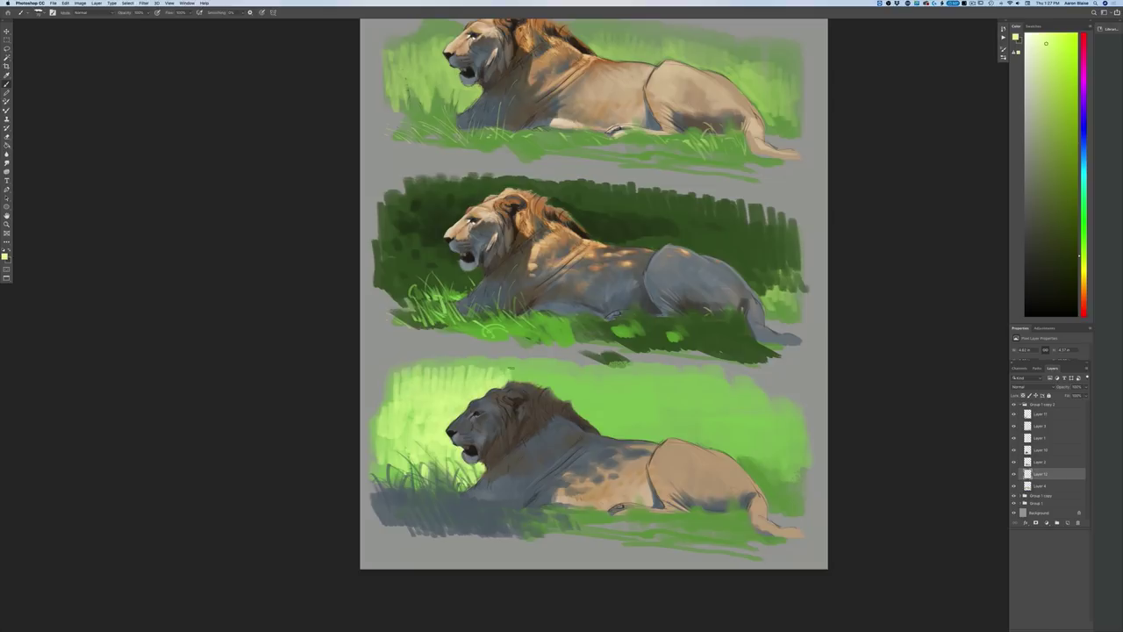
pyautogui.moveTo(526, 376)
pyautogui.mouseDown()
pyautogui.moveTo(601, 390)
pyautogui.moveTo(601, 422)
pyautogui.moveTo(556, 387)
pyautogui.moveTo(614, 433)
pyautogui.moveTo(635, 386)
pyautogui.moveTo(665, 398)
pyautogui.mouseUp()
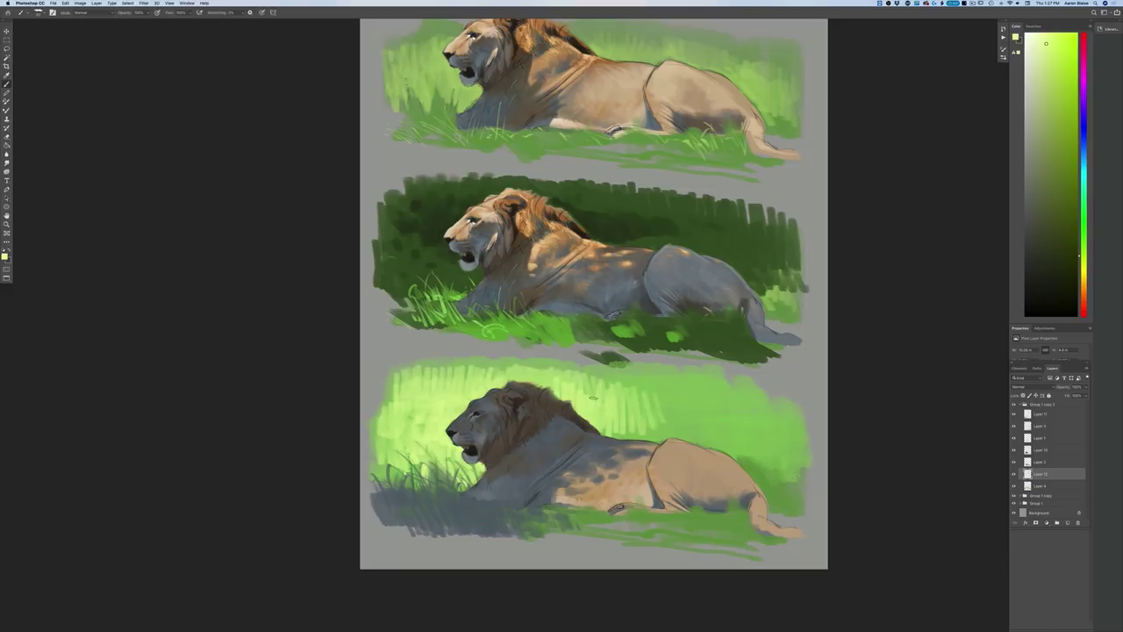
pyautogui.moveTo(588, 395)
pyautogui.mouseDown()
pyautogui.moveTo(630, 411)
pyautogui.moveTo(720, 414)
pyautogui.moveTo(625, 432)
pyautogui.moveTo(598, 425)
pyautogui.moveTo(638, 395)
pyautogui.moveTo(637, 415)
pyautogui.moveTo(562, 377)
pyautogui.moveTo(497, 370)
pyautogui.moveTo(458, 401)
pyautogui.moveTo(438, 383)
pyautogui.mouseUp()
pyautogui.press('super+minus')
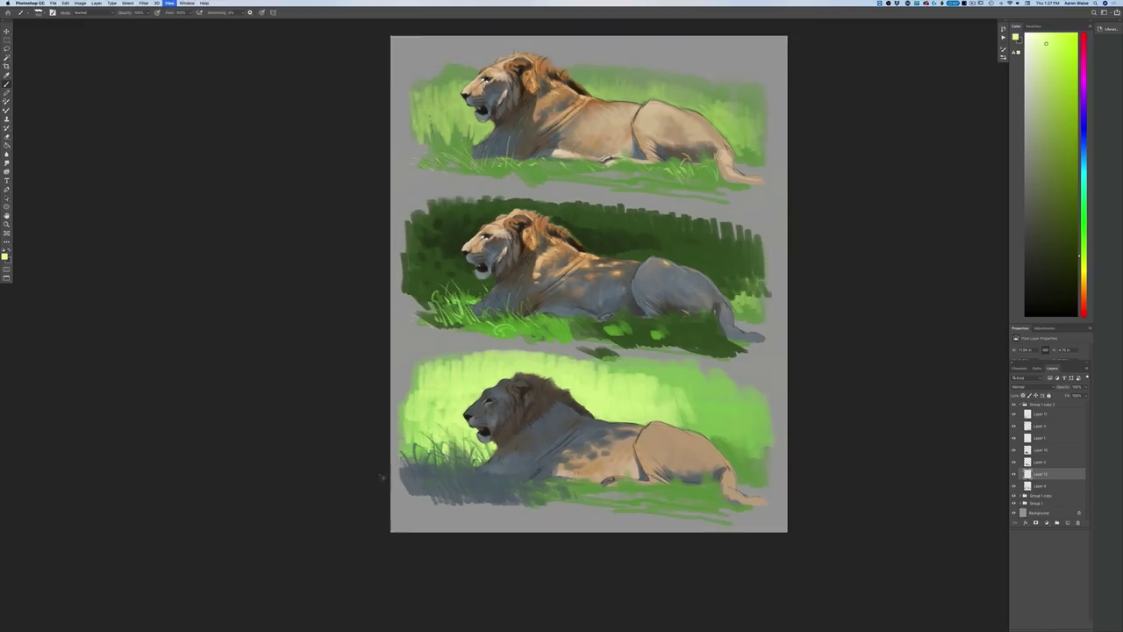
pyautogui.press('super+0')
pyautogui.press('super+equal')
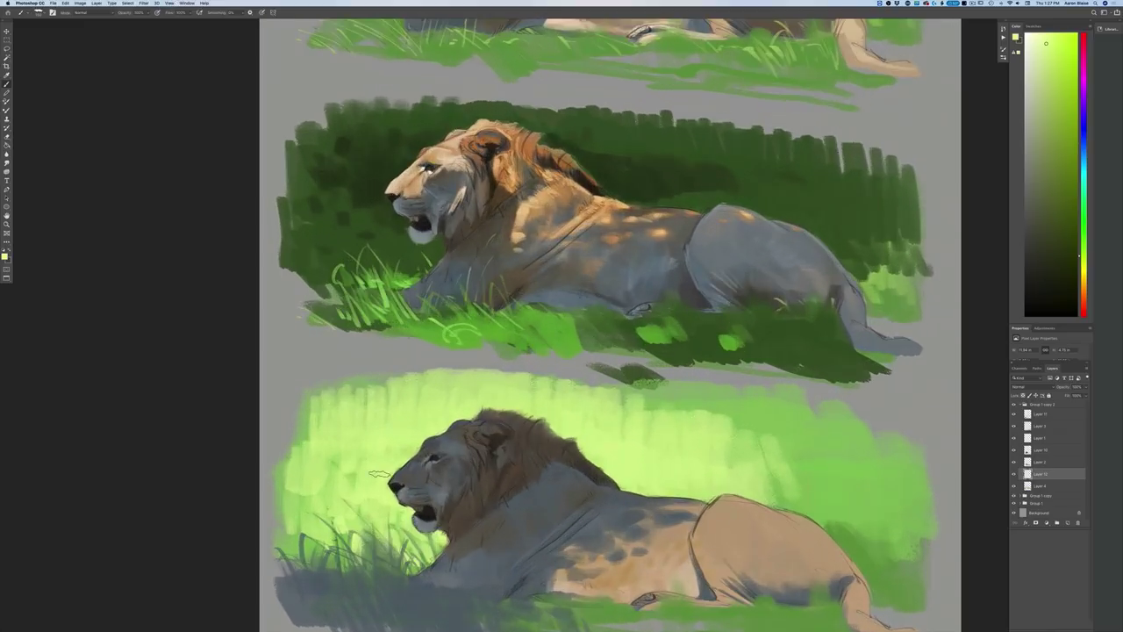
# Step: Mix a lighter, yellower tan from the lower lion's sampled rump colour and add a new layer above Layer 10
pyautogui.moveTo(253, 406); pyautogui.dragTo(180, 301)
pyautogui.click(5, 254)
pyautogui.click(651, 420)
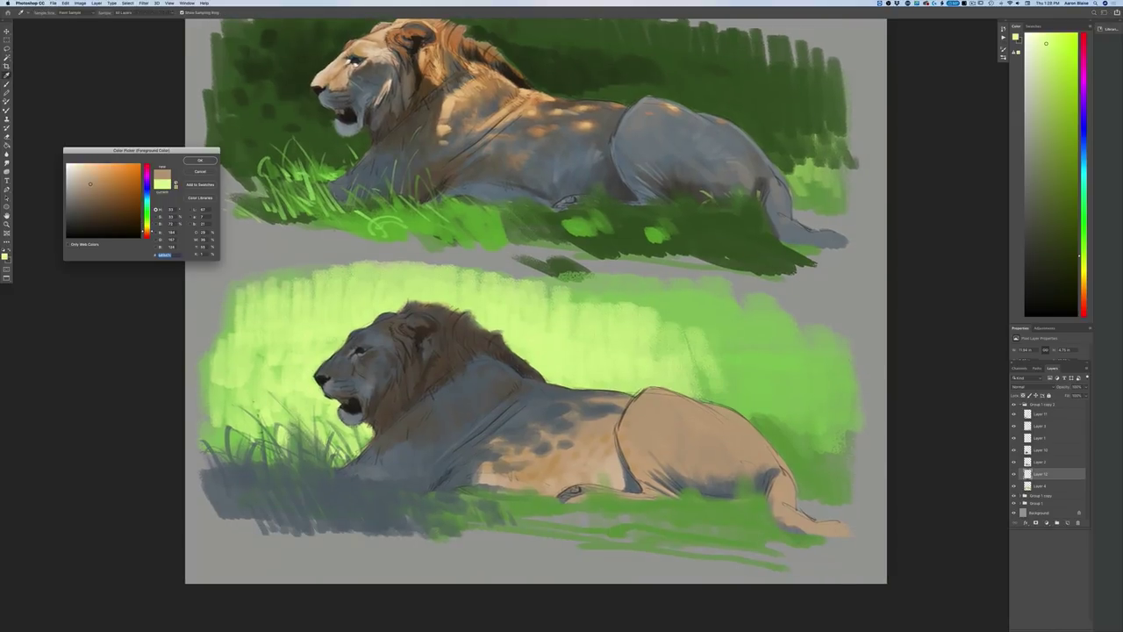
pyautogui.moveTo(148, 232); pyautogui.dragTo(147, 230)
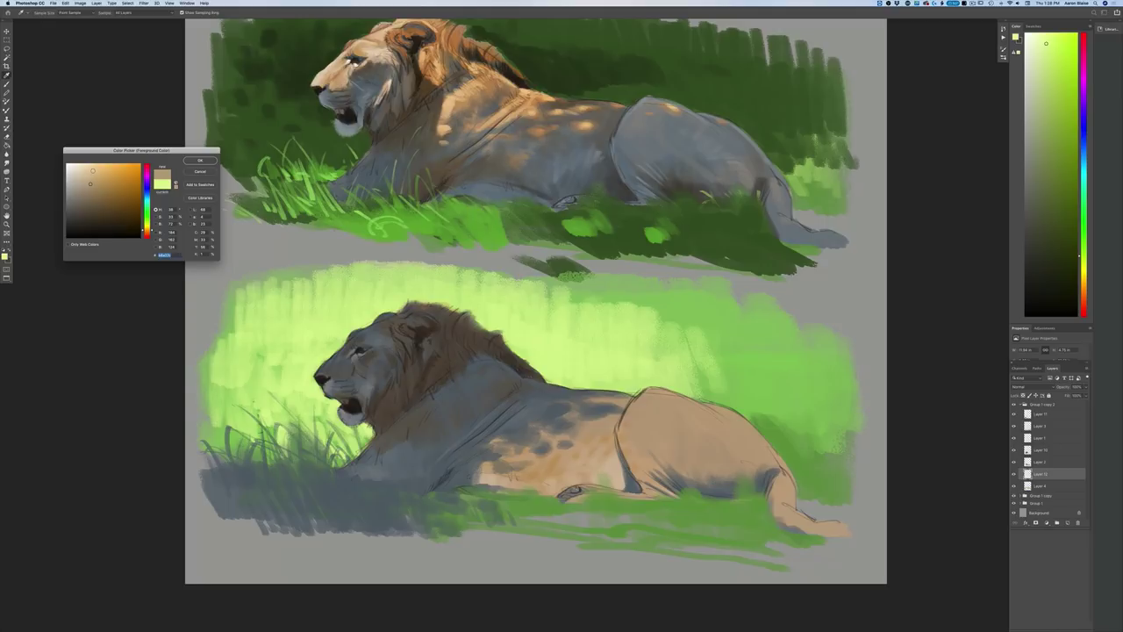
pyautogui.click(98, 169)
pyautogui.click(193, 160)
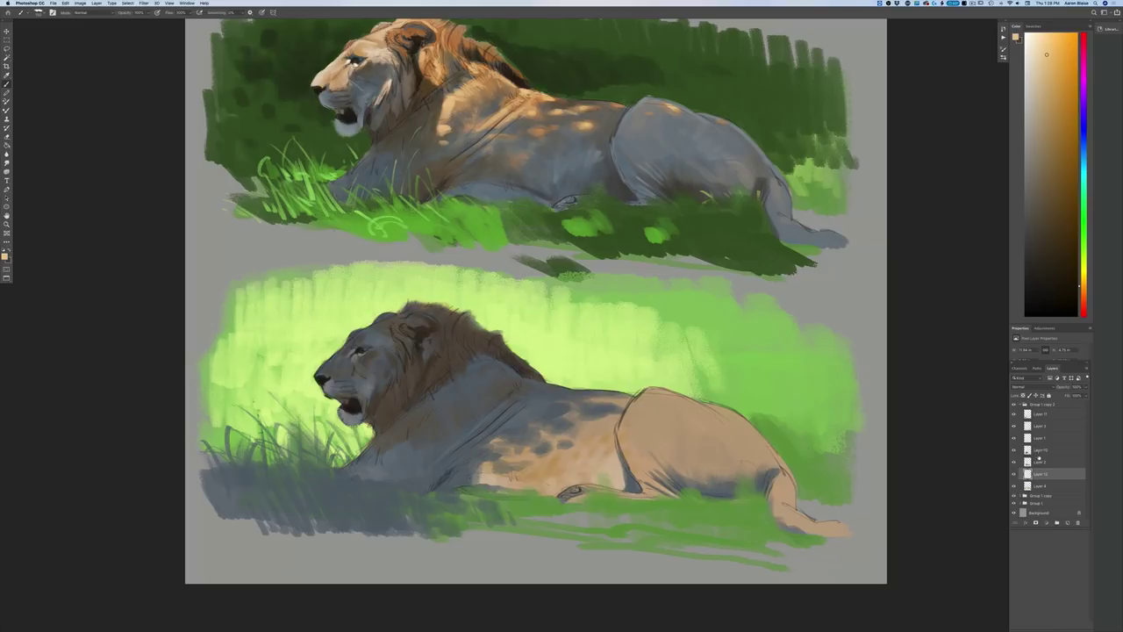
pyautogui.click(1038, 450)
pyautogui.click(1067, 522)
# Step: Paint the light tan over the lower lion's haunch and tail, and add dappled sun spots along its back and flank
pyautogui.moveTo(741, 428)
pyautogui.mouseDown()
pyautogui.moveTo(791, 518)
pyautogui.moveTo(827, 533)
pyautogui.mouseUp()
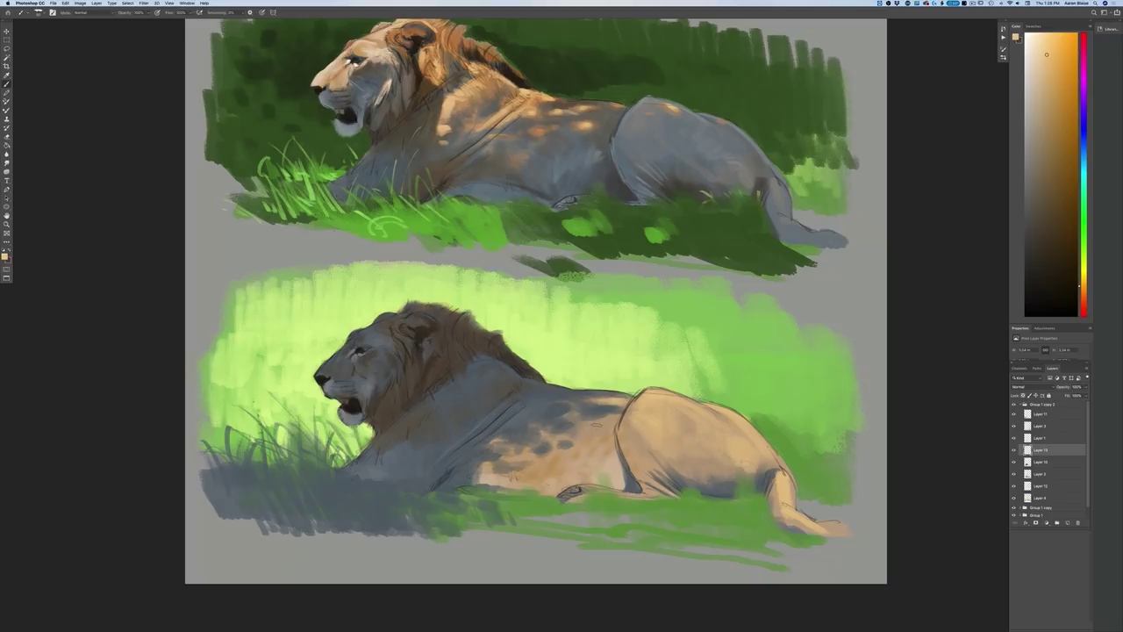
pyautogui.moveTo(616, 417); pyautogui.dragTo(597, 418)
pyautogui.moveTo(579, 415); pyautogui.dragTo(558, 416)
pyautogui.moveTo(573, 401); pyautogui.dragTo(554, 402)
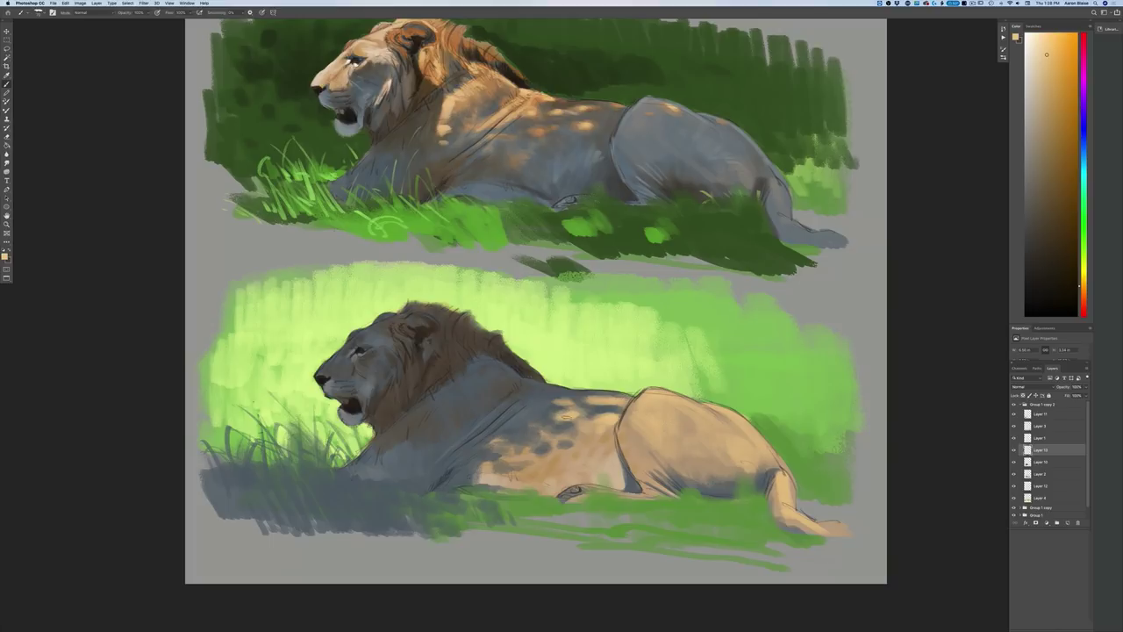
pyautogui.moveTo(577, 418); pyautogui.dragTo(526, 426)
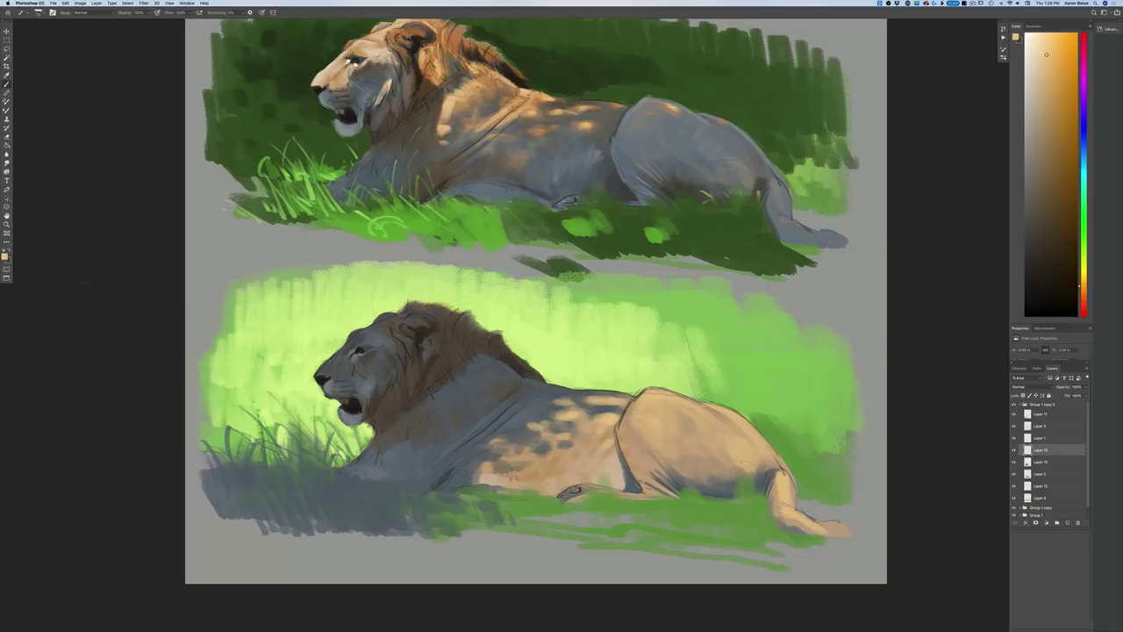
# Step: Lighten the paint colour to pale cream and brush highlights on the lower lion's belly, thigh and upper rump
pyautogui.click(5, 256)
pyautogui.press('Return')
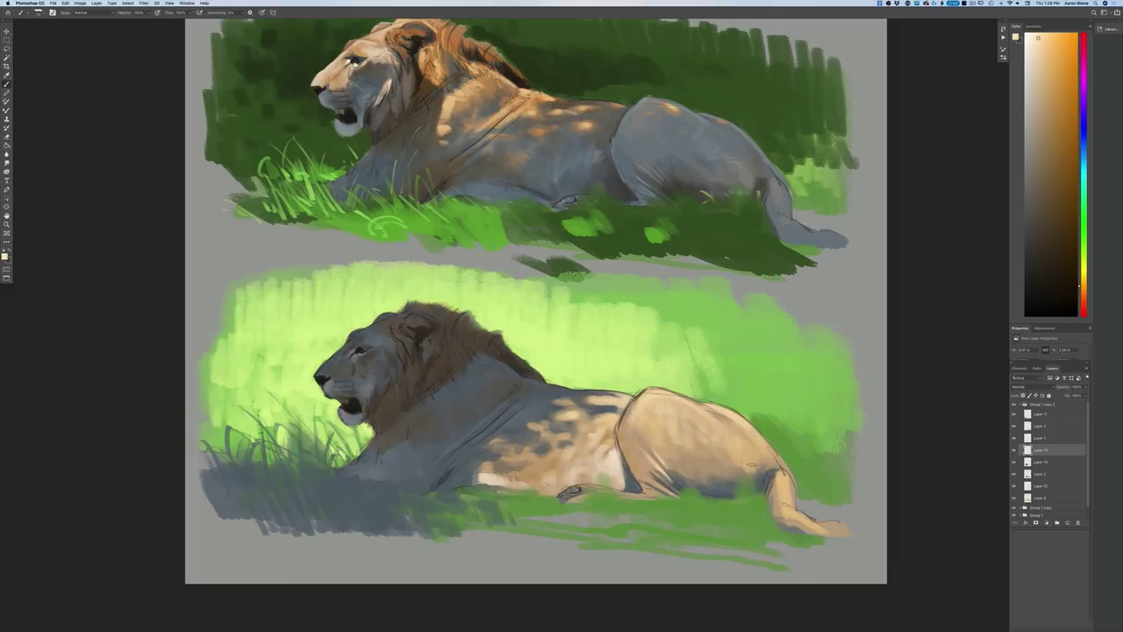
pyautogui.moveTo(690, 401); pyautogui.dragTo(709, 405)
pyautogui.moveTo(643, 395); pyautogui.dragTo(652, 390)
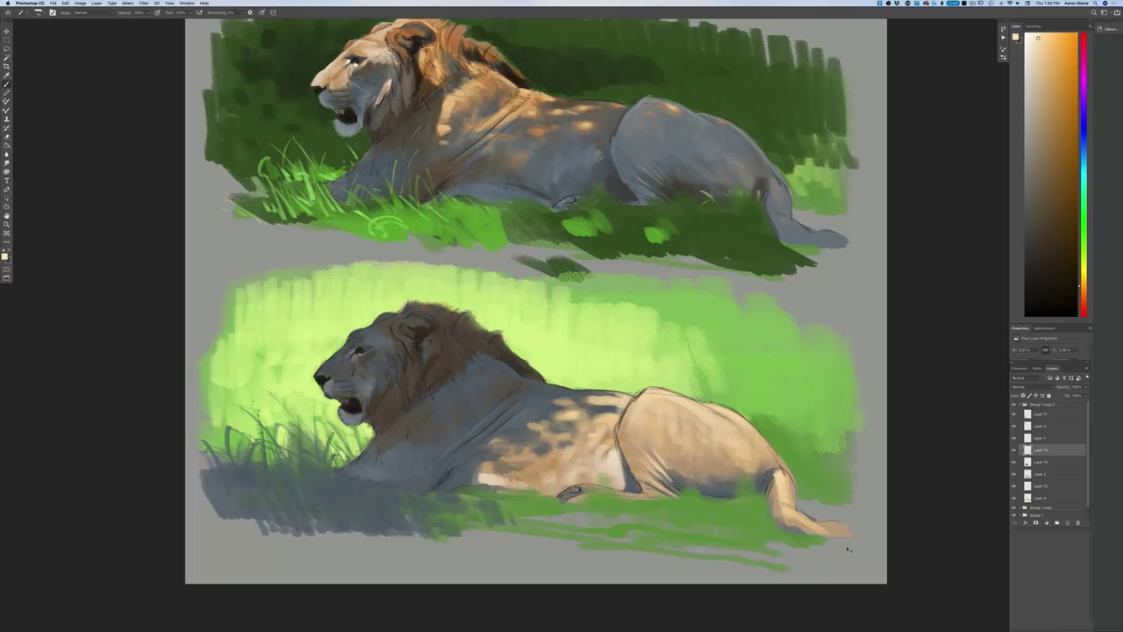
pyautogui.press('super+0')
pyautogui.press('super+equal')
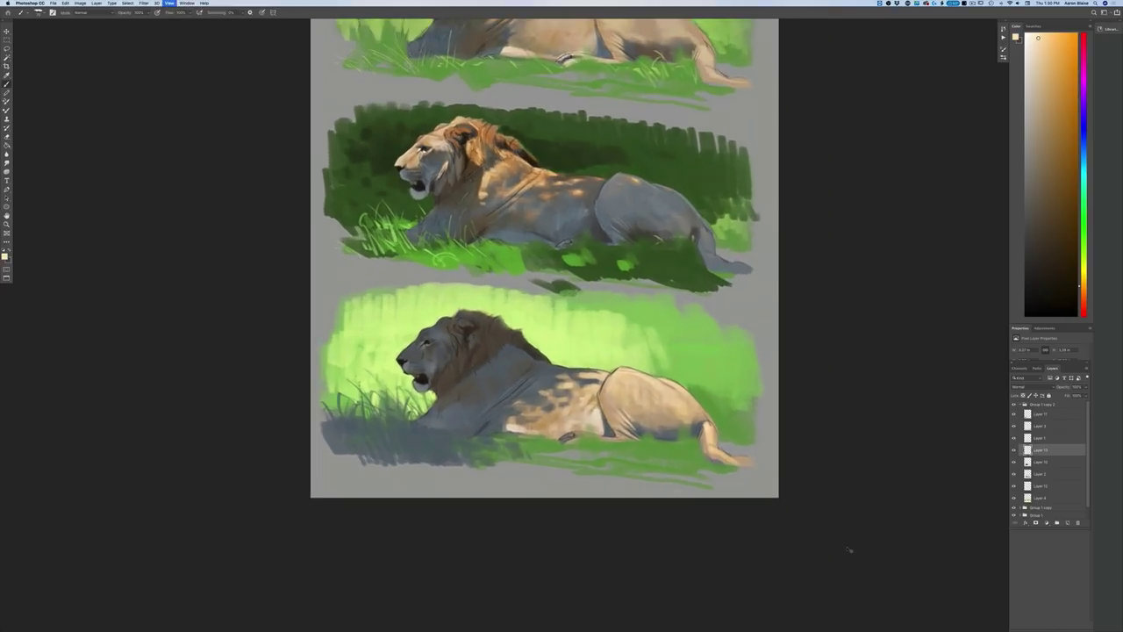
# Step: Mix a more saturated yellow-tan and blend it over the cream highlights on the lower lion's haunch
pyautogui.click(4, 257)
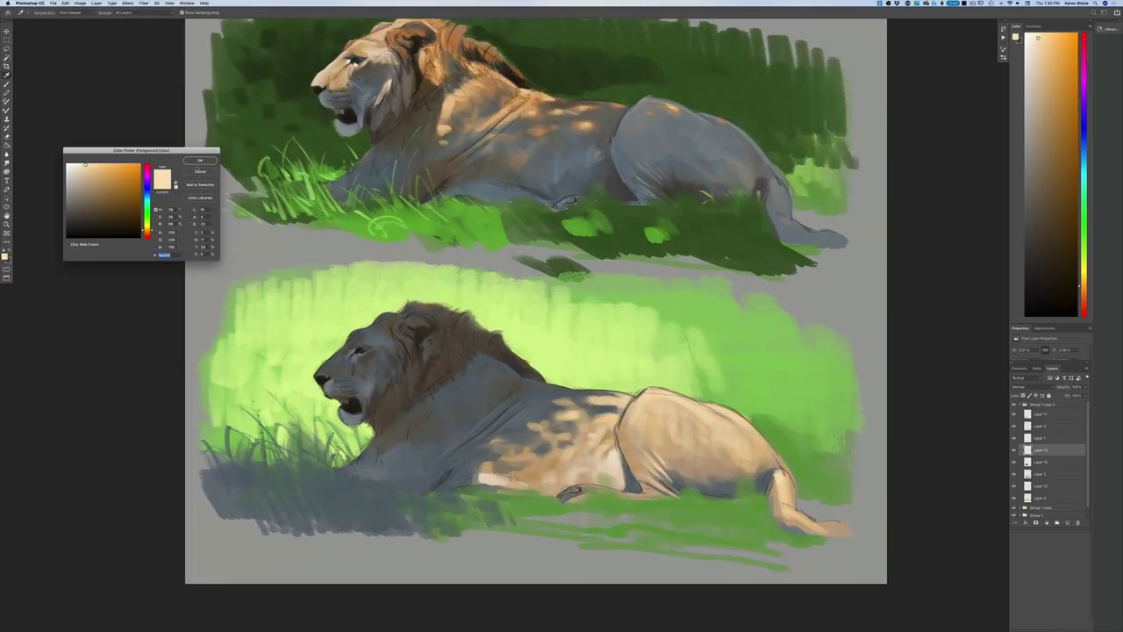
pyautogui.click(100, 165)
pyautogui.click(188, 161)
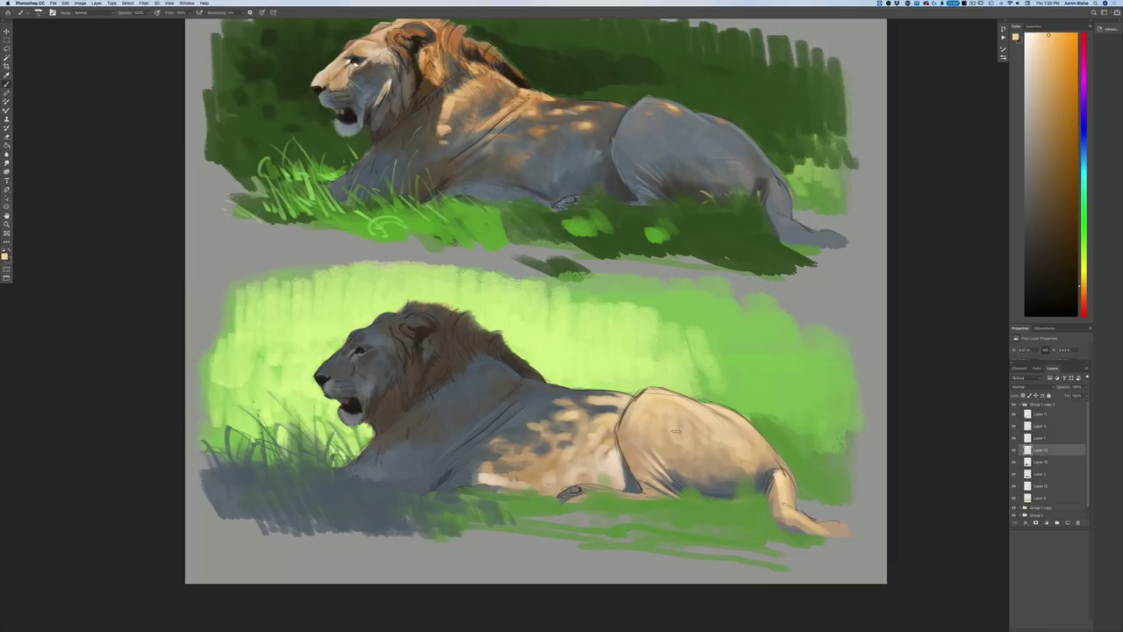
pyautogui.moveTo(719, 407); pyautogui.dragTo(733, 408)
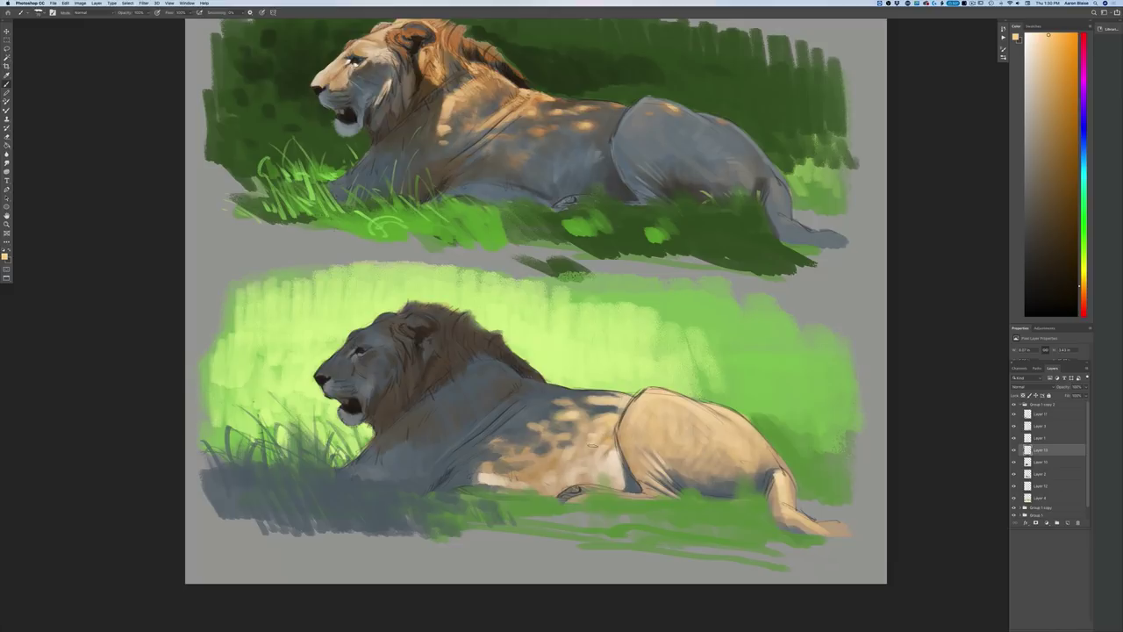
# Step: Shift the paint colour to a richer orange-tan and warm the sunlit patches on the lower lion's flank
pyautogui.click(5, 254)
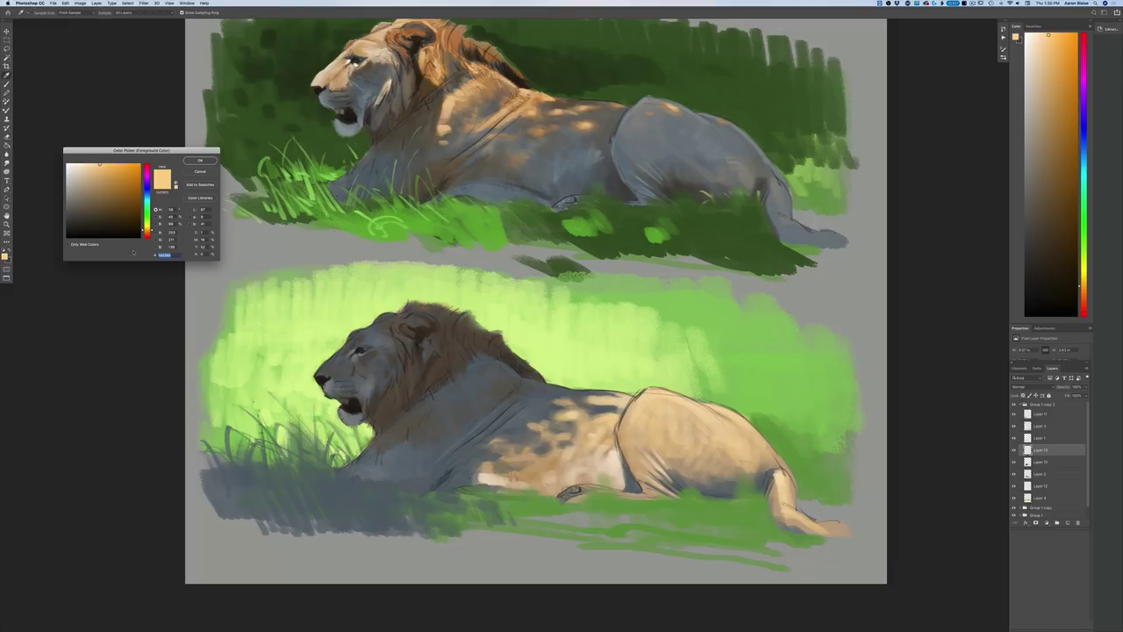
pyautogui.moveTo(100, 164); pyautogui.dragTo(107, 163)
pyautogui.press('Return')
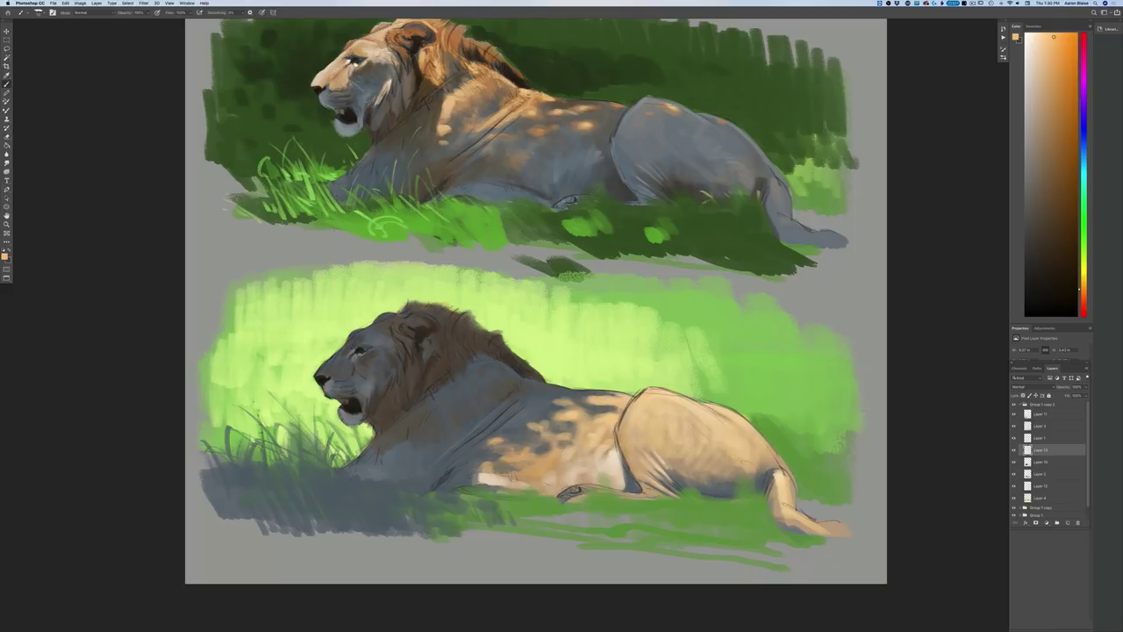
pyautogui.hotkey('ctrl', '-')
pyautogui.hotkey('ctrl', '-')
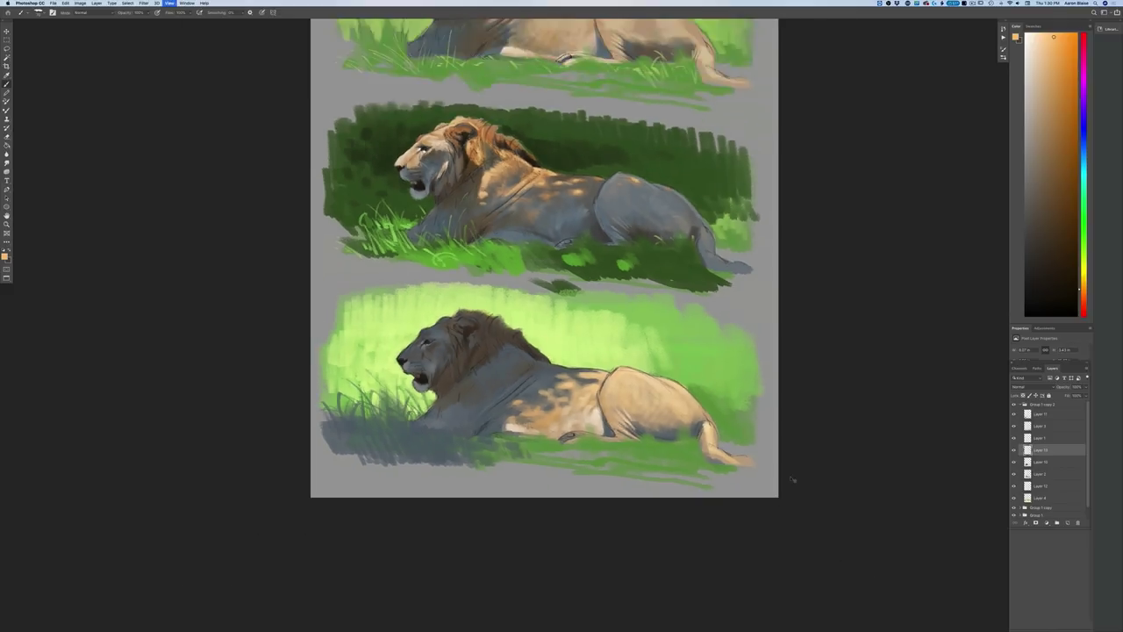
pyautogui.hotkey('ctrl', '+')
pyautogui.hotkey('ctrl', '+')
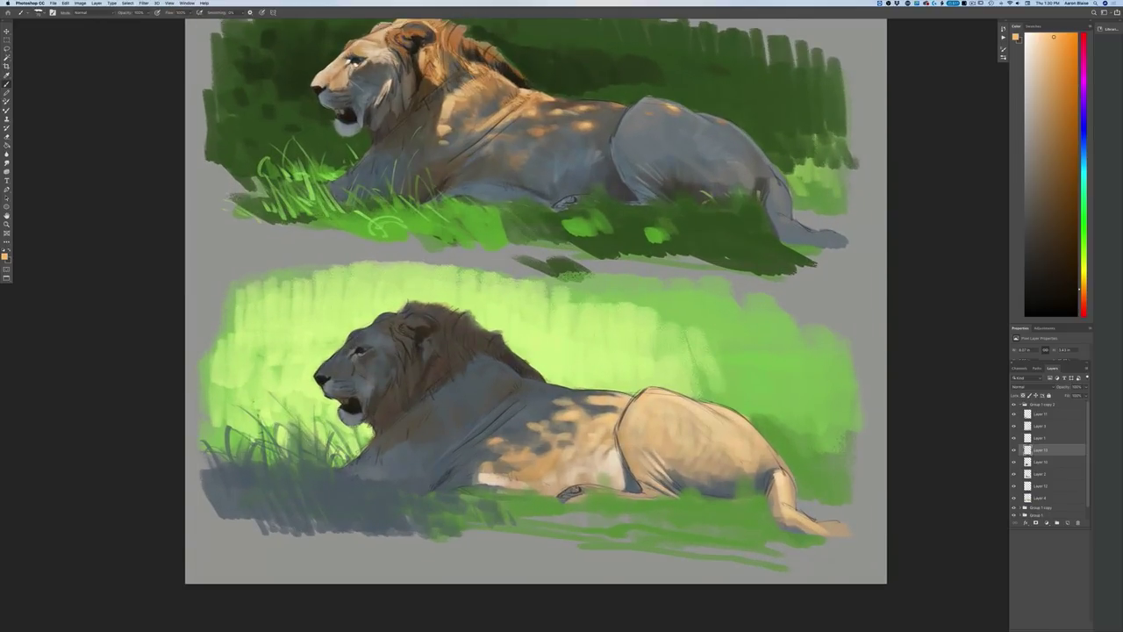
# Step: Sample the lower lion's shoulder shadow, shift it to olive-brown and glaze it over the neck, shoulder and chest
pyautogui.click(5, 255)
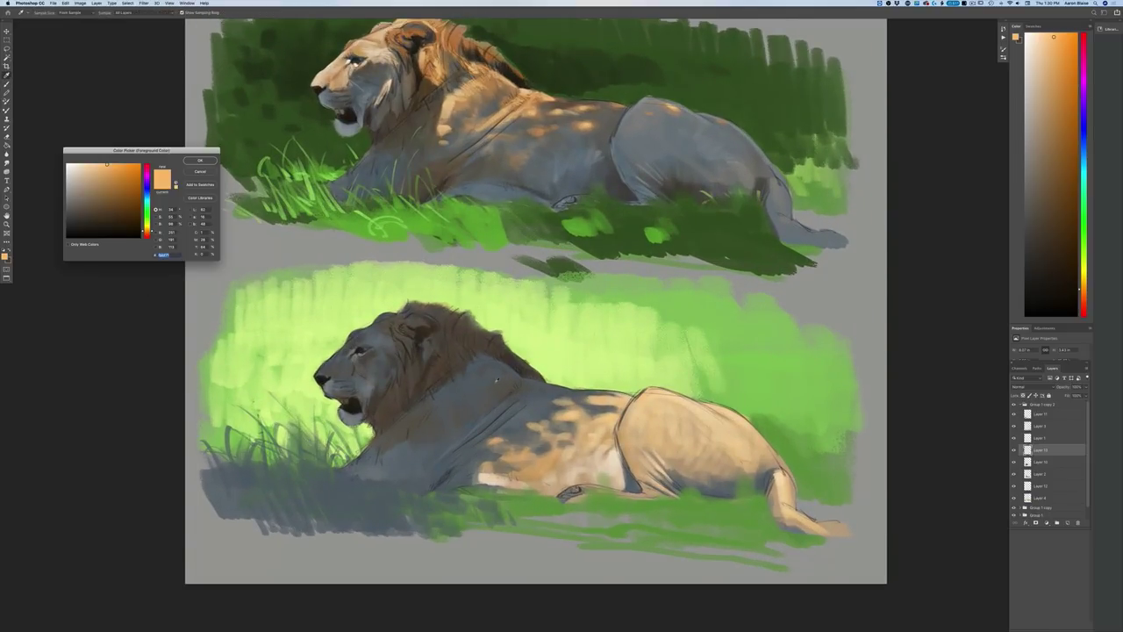
pyautogui.click(495, 379)
pyautogui.click(147, 229)
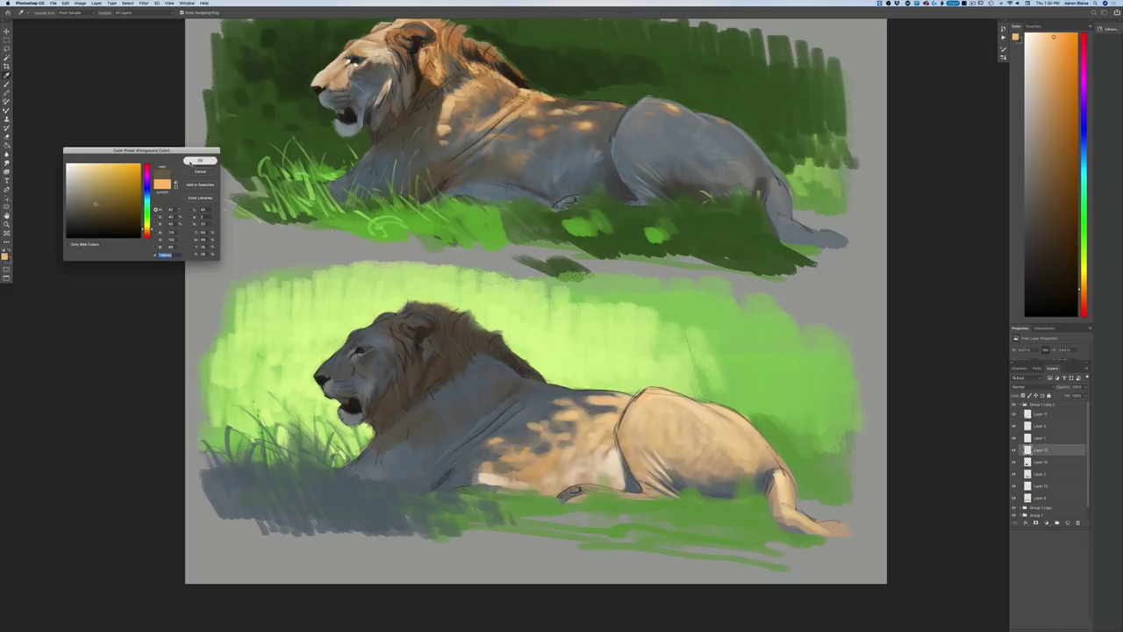
pyautogui.click(190, 163)
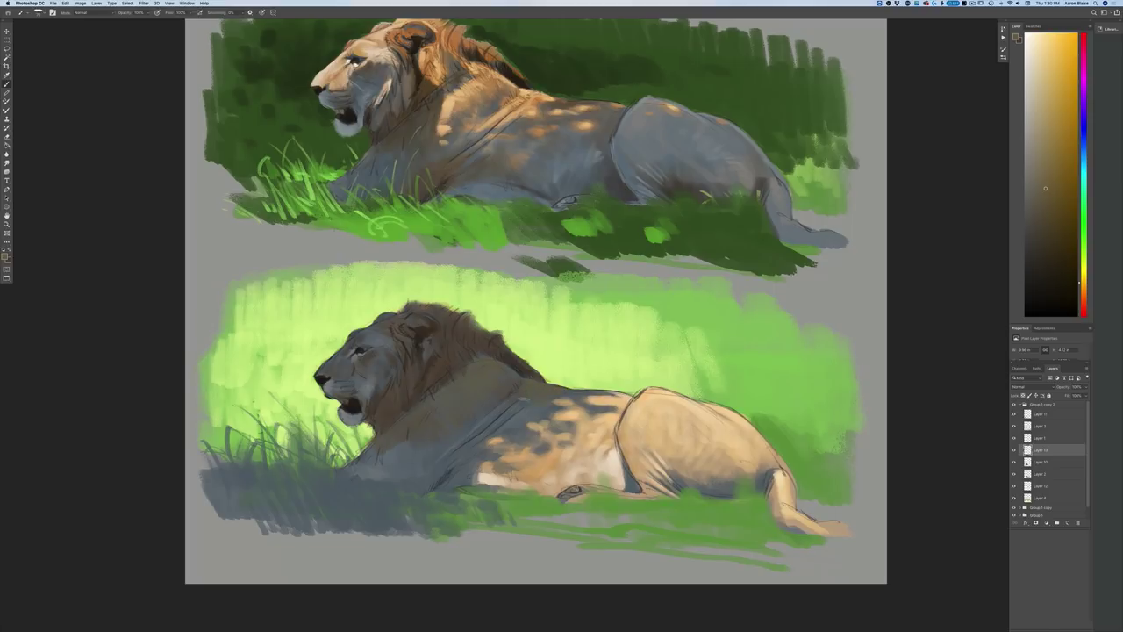
pyautogui.moveTo(525, 404); pyautogui.dragTo(511, 415)
# Step: Shift the olive-brown to a warmer orange-brown and paint it into the lower lion's neck and shoulder shadow
pyautogui.click(5, 257)
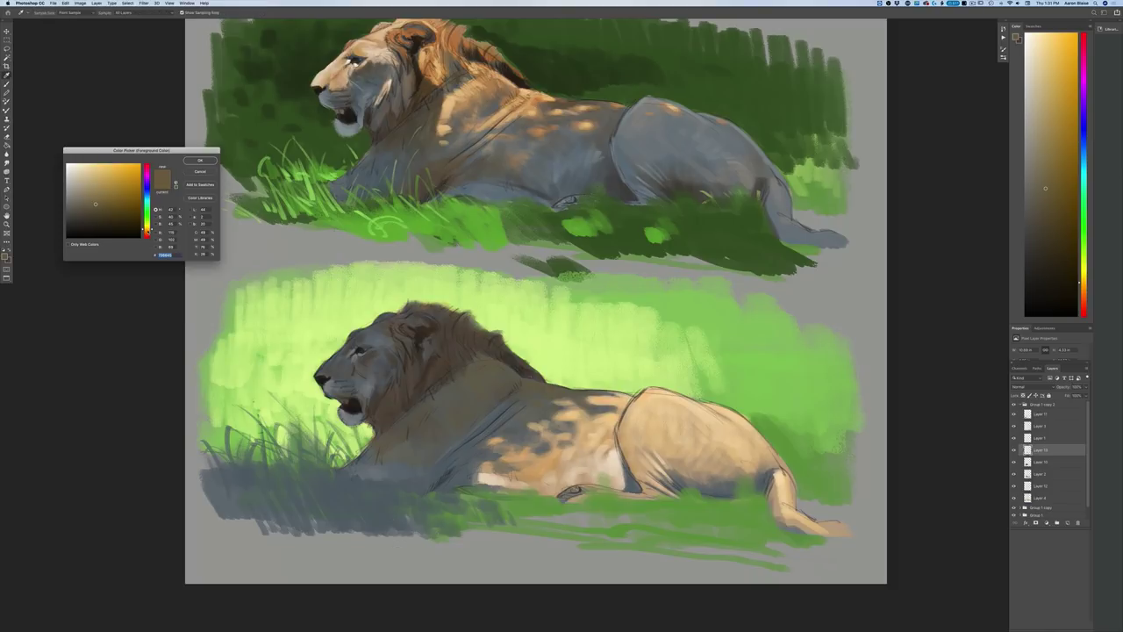
pyautogui.click(147, 231)
pyautogui.press('Return')
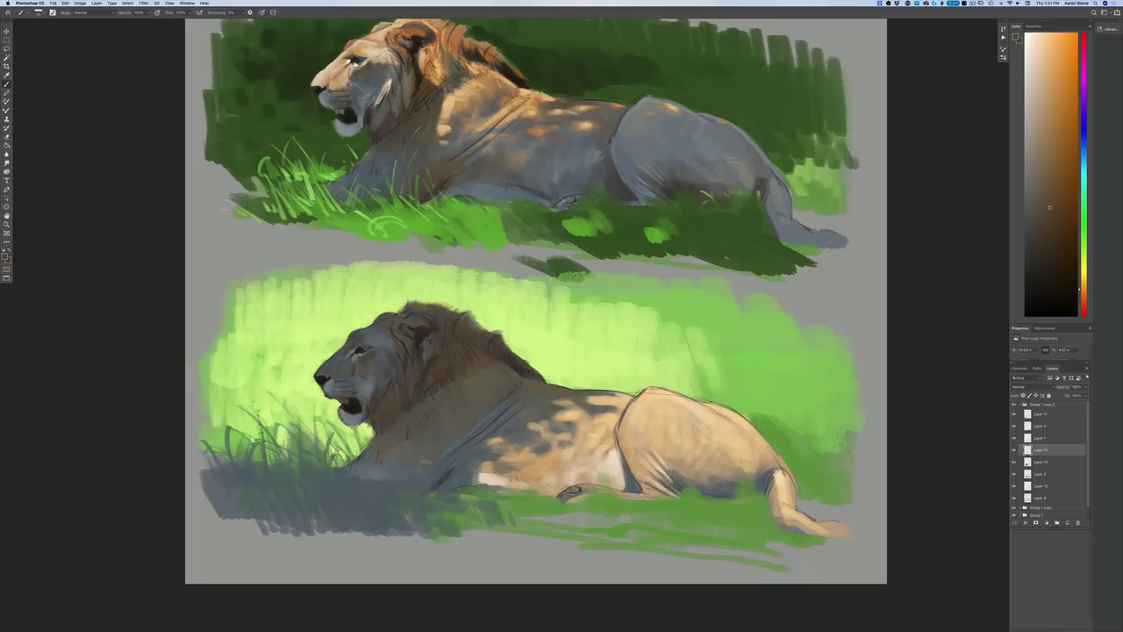
# Step: Sample the lower lion's foreground shadow, darken it to deep slate blue and paint grass blades around the front paws on the group's topmost layer
pyautogui.press('super+minus')
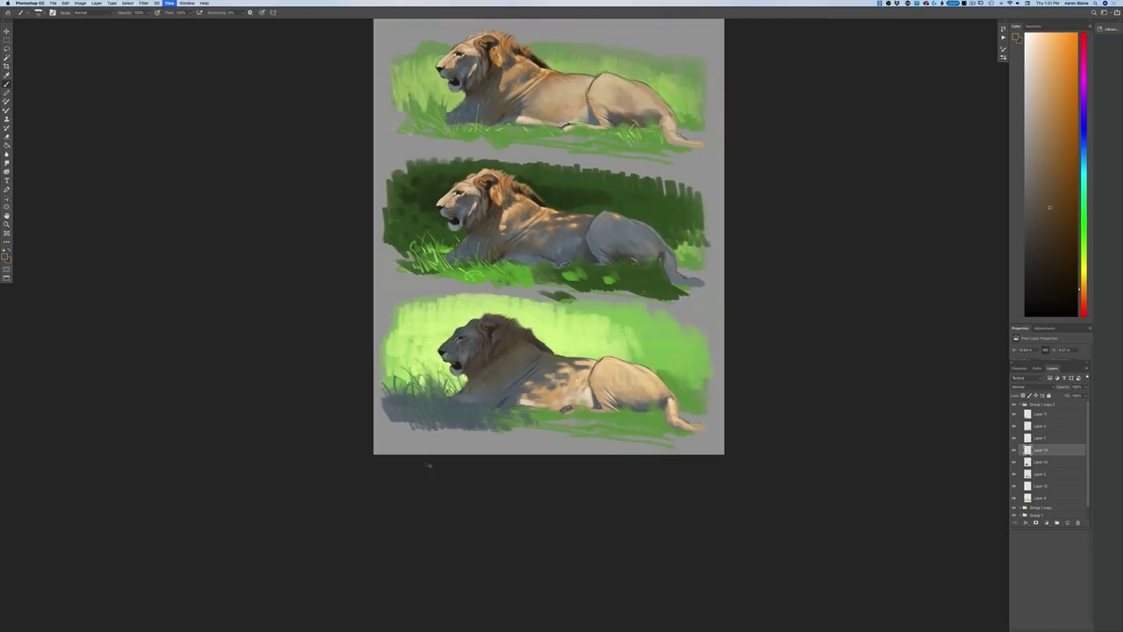
pyautogui.press('super+plus')
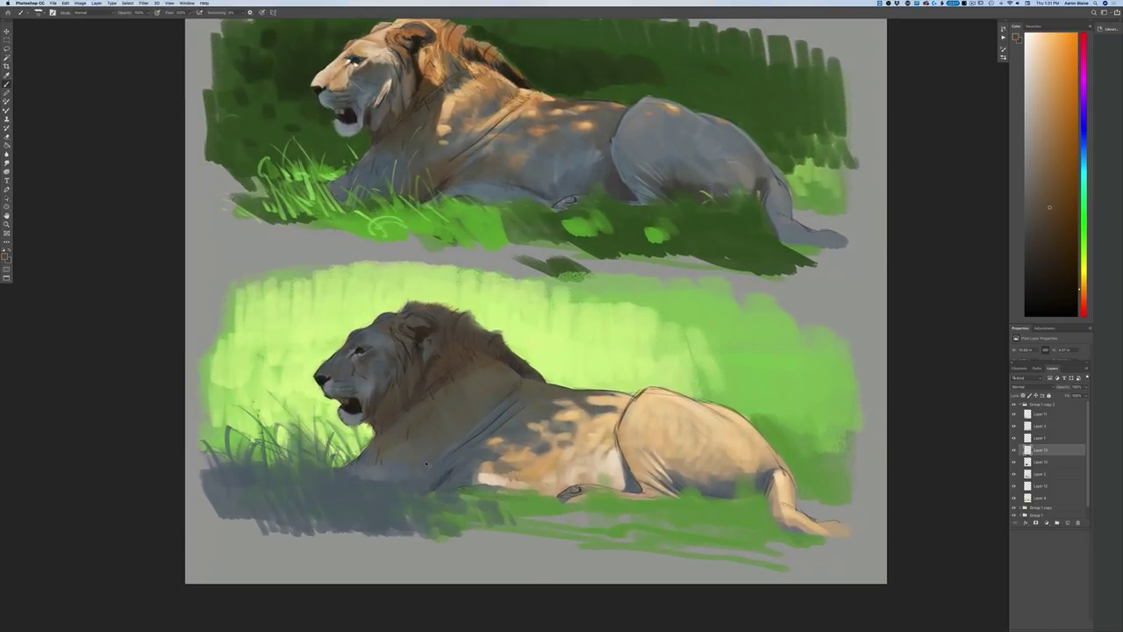
pyautogui.click(5, 256)
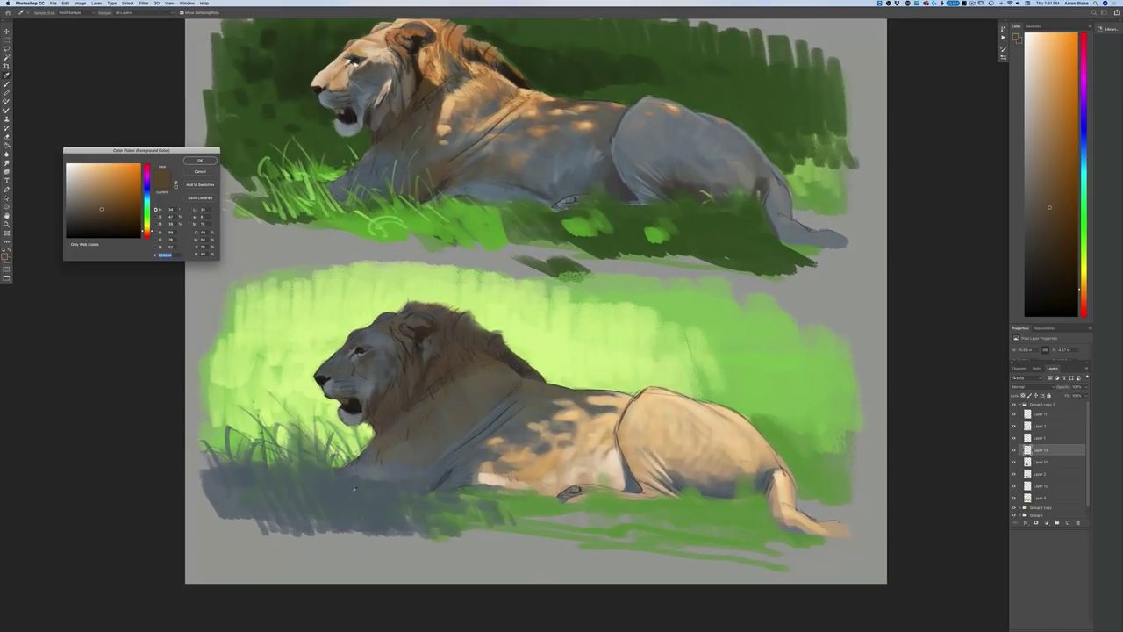
pyautogui.click(354, 489)
pyautogui.click(88, 219)
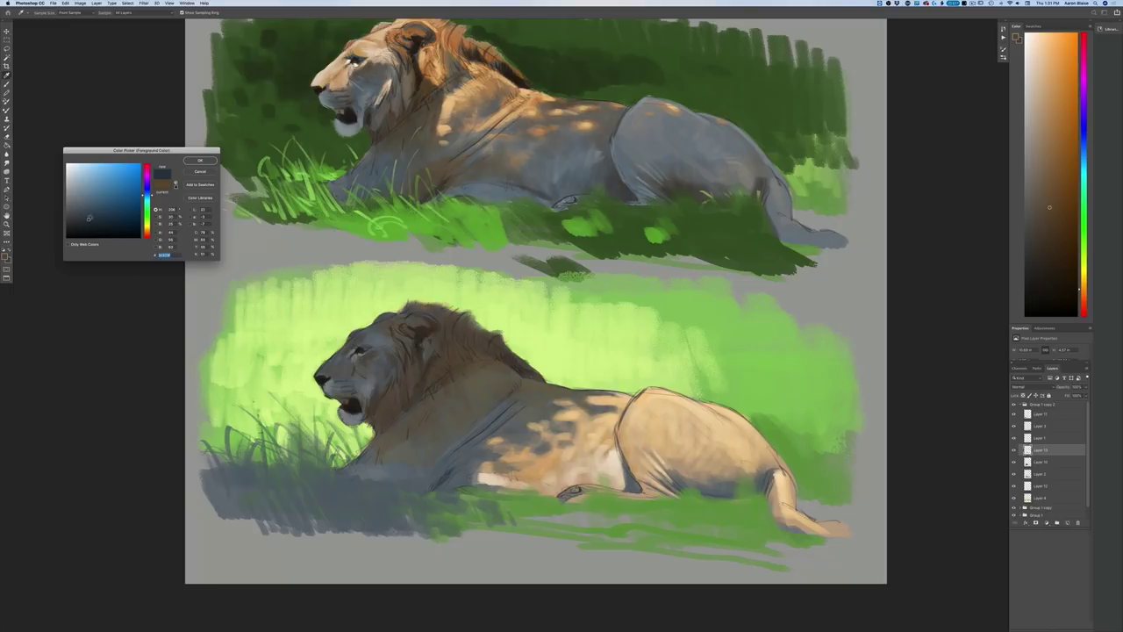
pyautogui.click(192, 161)
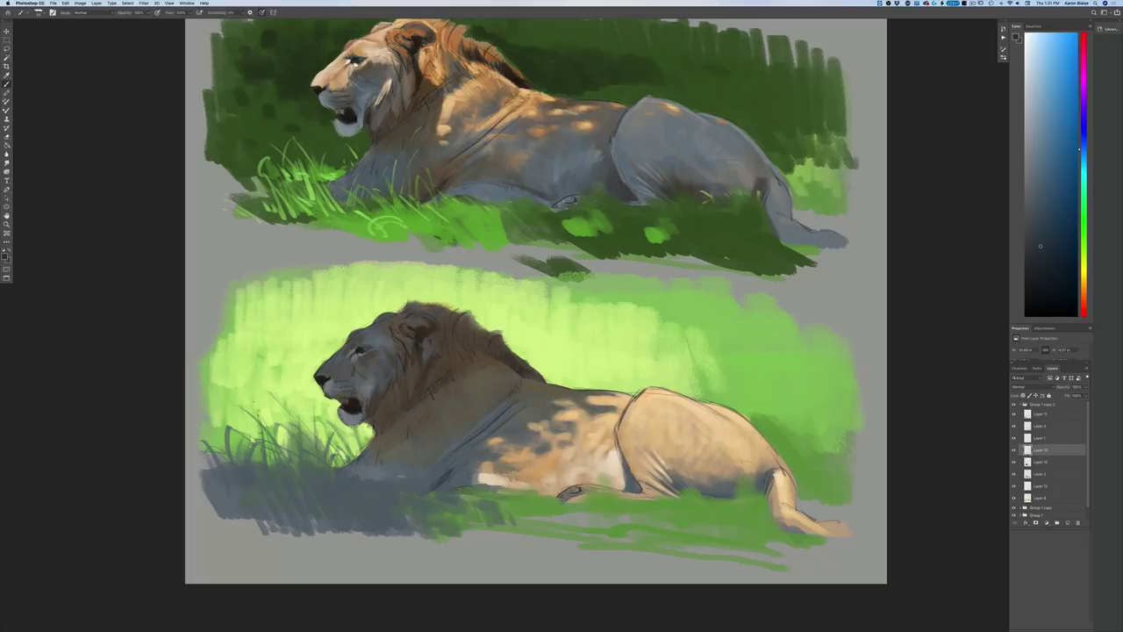
pyautogui.click(1038, 415)
pyautogui.moveTo(316, 472)
pyautogui.mouseDown()
pyautogui.moveTo(297, 430)
pyautogui.moveTo(327, 459)
pyautogui.moveTo(312, 432)
pyautogui.mouseUp()
pyautogui.moveTo(308, 449); pyautogui.dragTo(303, 430)
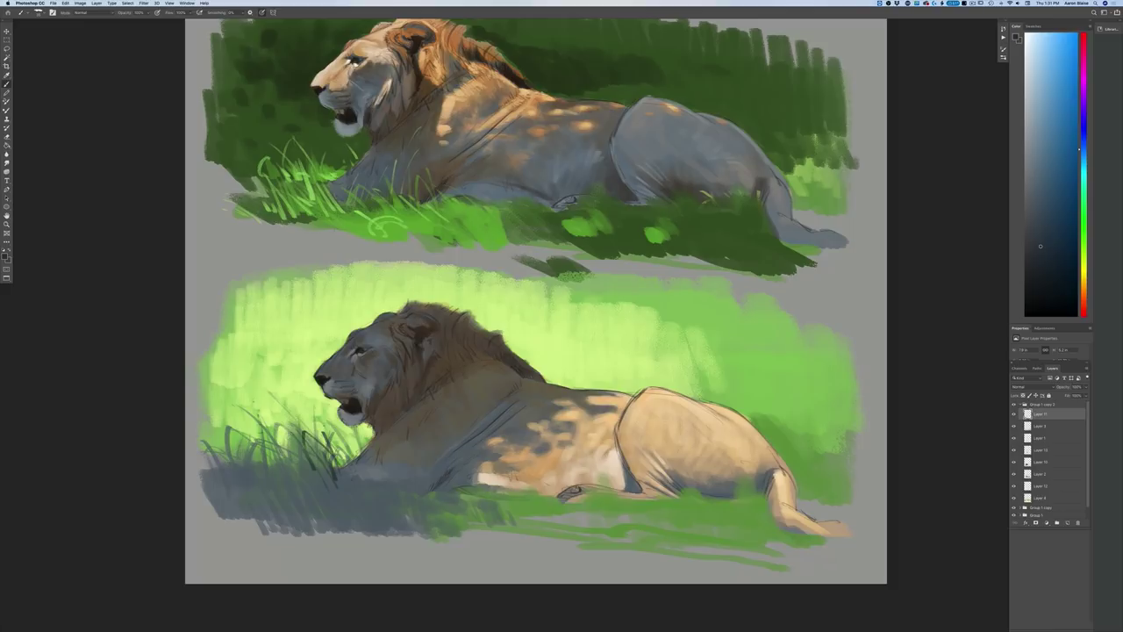
pyautogui.moveTo(349, 470)
pyautogui.mouseDown()
pyautogui.moveTo(375, 491)
pyautogui.moveTo(269, 461)
pyautogui.moveTo(303, 450)
pyautogui.moveTo(279, 436)
pyautogui.moveTo(285, 445)
pyautogui.mouseUp()
pyautogui.moveTo(406, 479)
pyautogui.mouseDown()
pyautogui.moveTo(428, 499)
pyautogui.moveTo(387, 480)
pyautogui.moveTo(418, 506)
pyautogui.moveTo(411, 467)
pyautogui.moveTo(370, 467)
pyautogui.moveTo(371, 514)
pyautogui.moveTo(347, 509)
pyautogui.mouseUp()
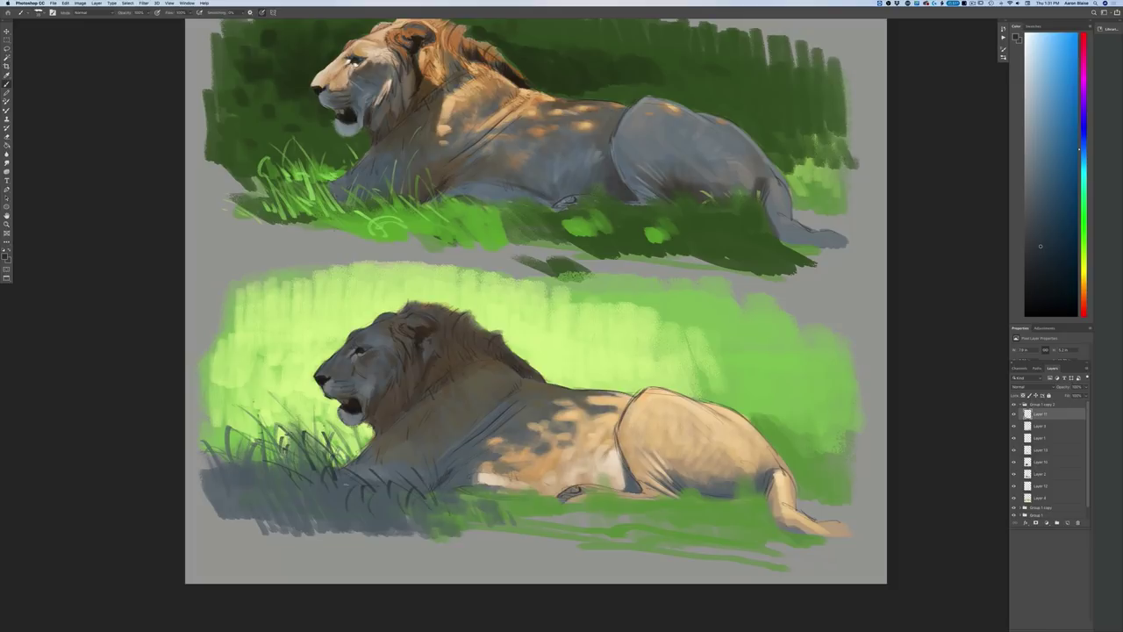
pyautogui.moveTo(278, 480)
pyautogui.mouseDown()
pyautogui.moveTo(261, 429)
pyautogui.moveTo(228, 429)
pyautogui.mouseUp()
# Step: Sample the shadowed grass colour, shift it to a lighter muted green and add blades within the lower lion's foreground shadow
pyautogui.click(6, 256)
pyautogui.click(323, 494)
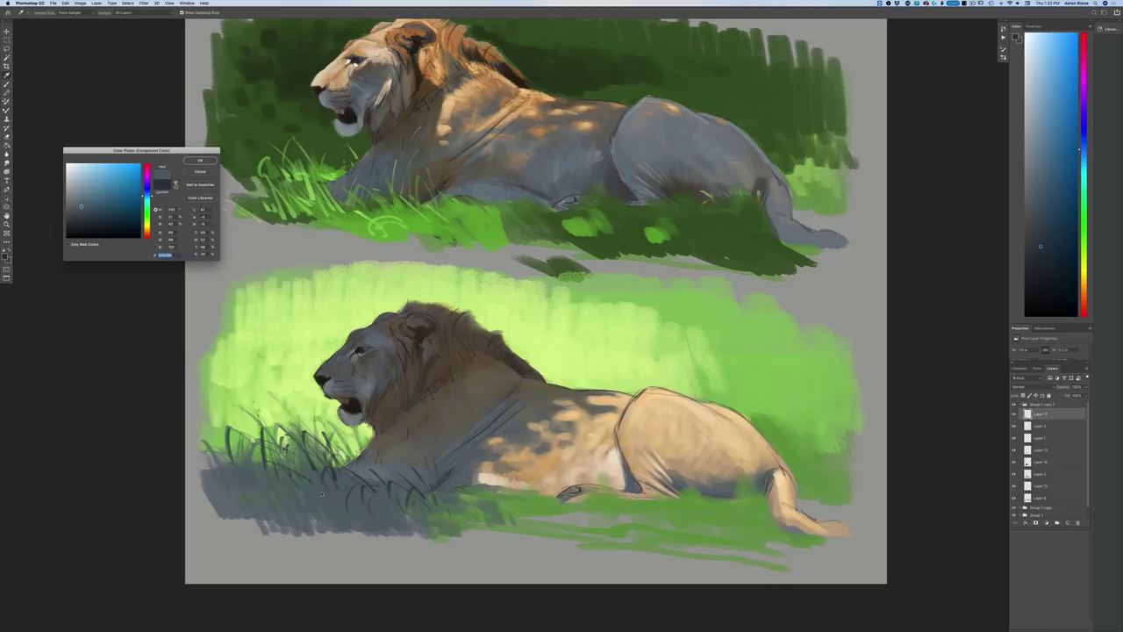
pyautogui.moveTo(147, 194)
pyautogui.mouseDown()
pyautogui.moveTo(146, 210)
pyautogui.moveTo(84, 192)
pyautogui.mouseUp()
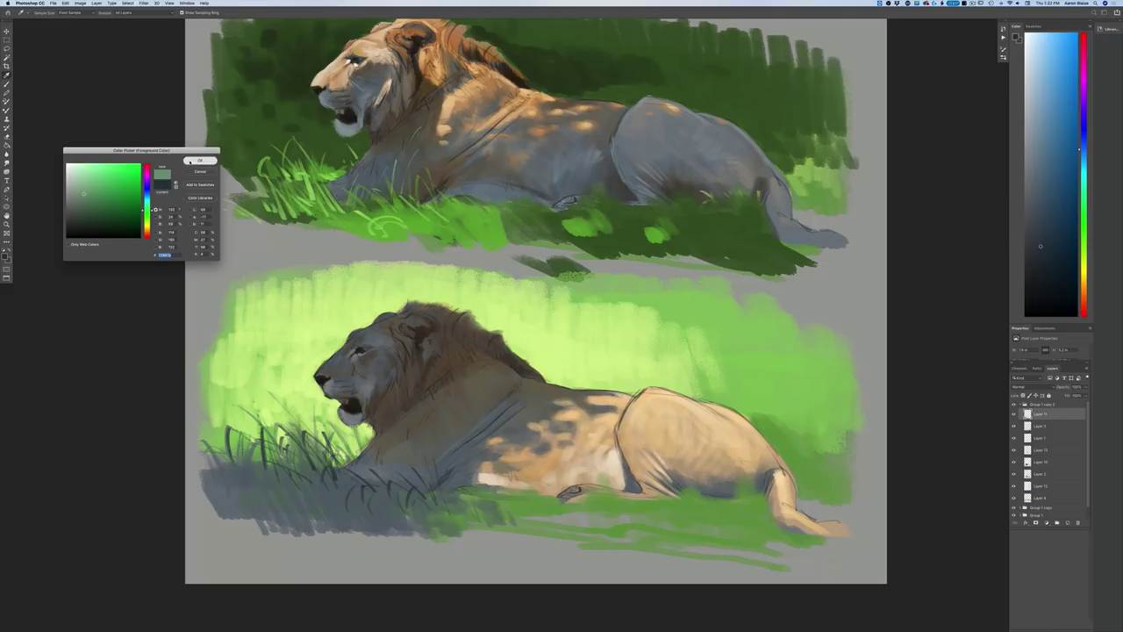
pyautogui.click(191, 162)
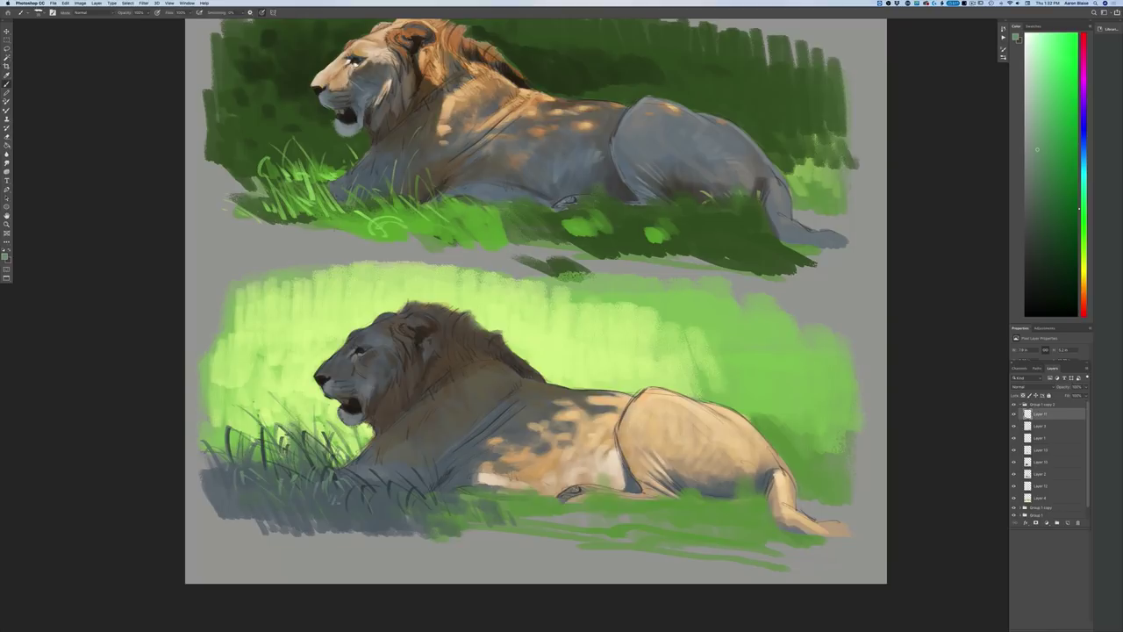
pyautogui.moveTo(376, 506); pyautogui.dragTo(383, 498)
pyautogui.press('super+minus')
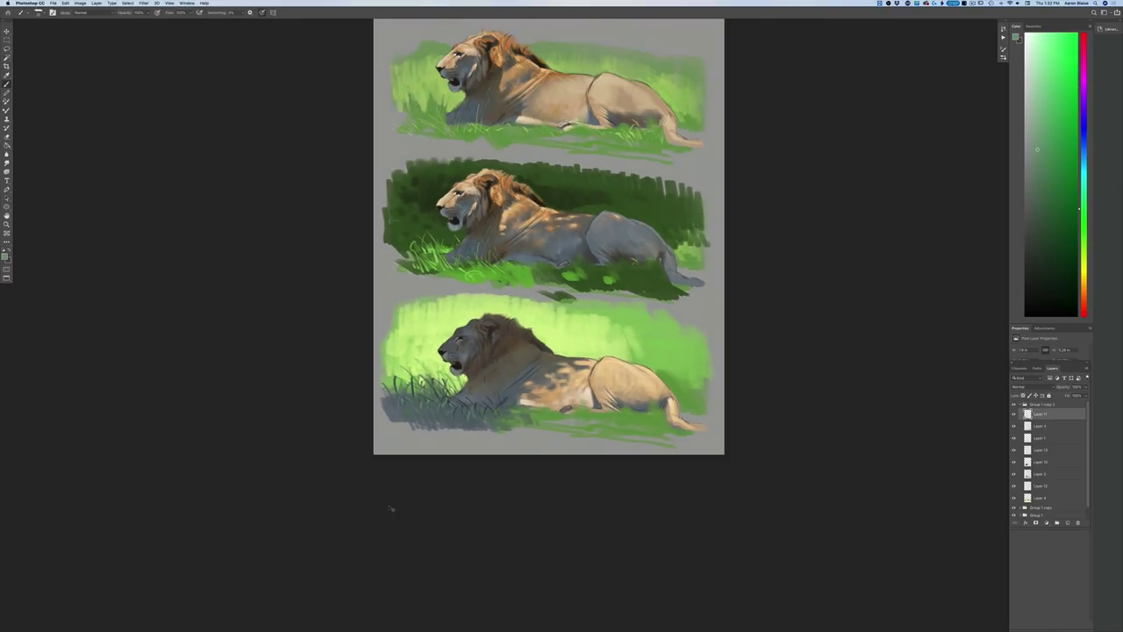
pyautogui.press('super+plus')
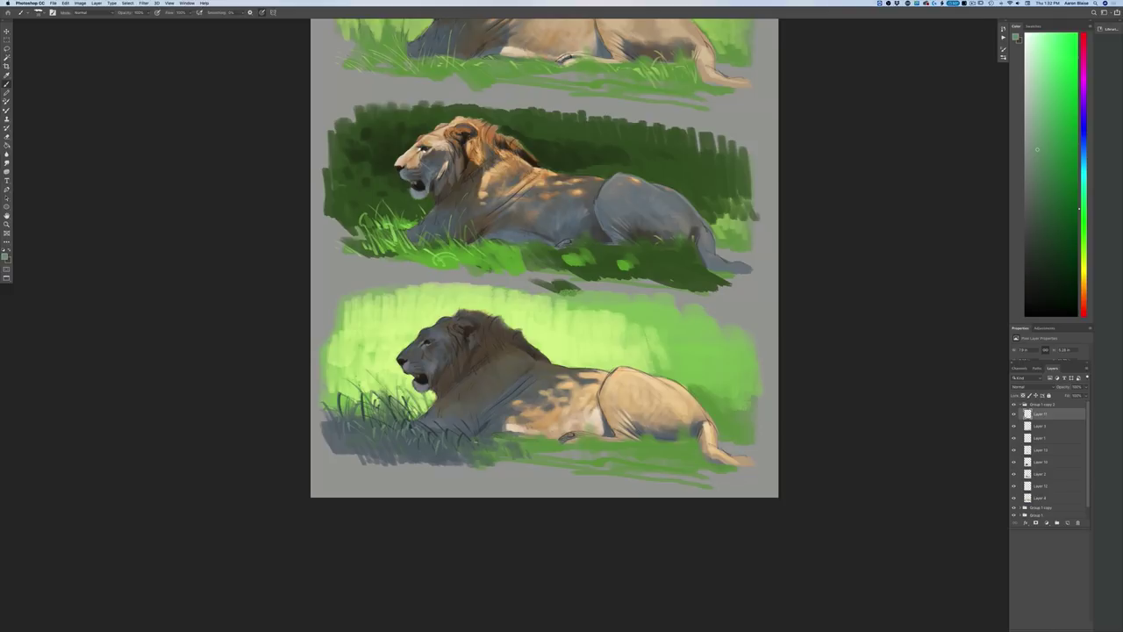
pyautogui.moveTo(490, 443); pyautogui.dragTo(486, 423)
# Step: Sample the sunlit ground, brighten it to light yellow-green and paint grass blades from the shadow's edge to below the lower lion's belly
pyautogui.click(4, 257)
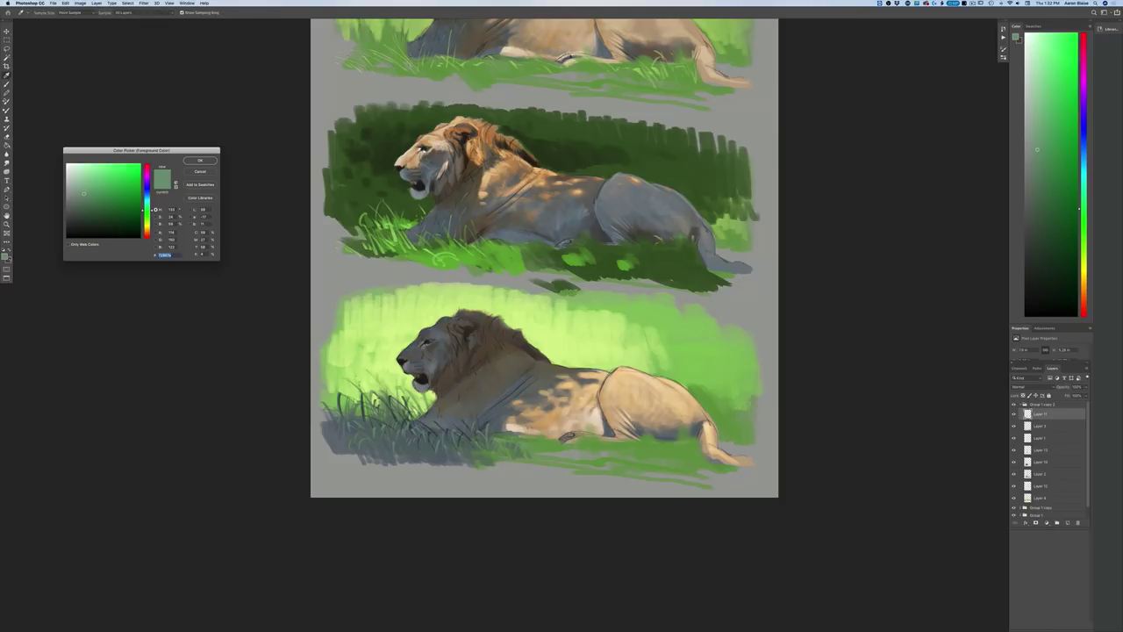
pyautogui.click(615, 442)
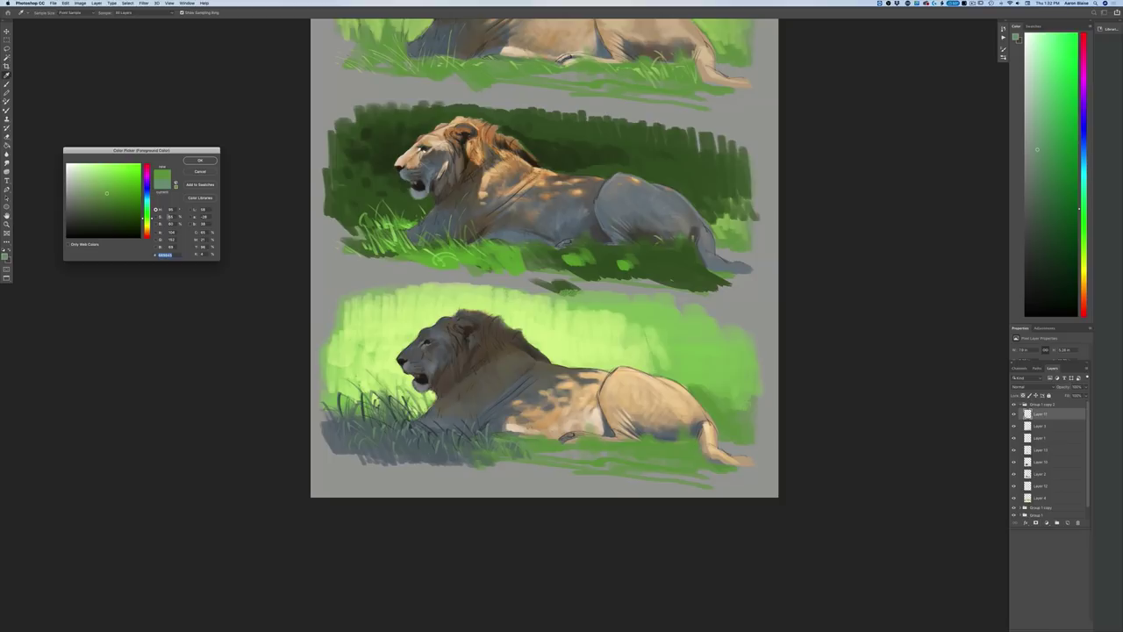
pyautogui.click(100, 171)
pyautogui.press('Return')
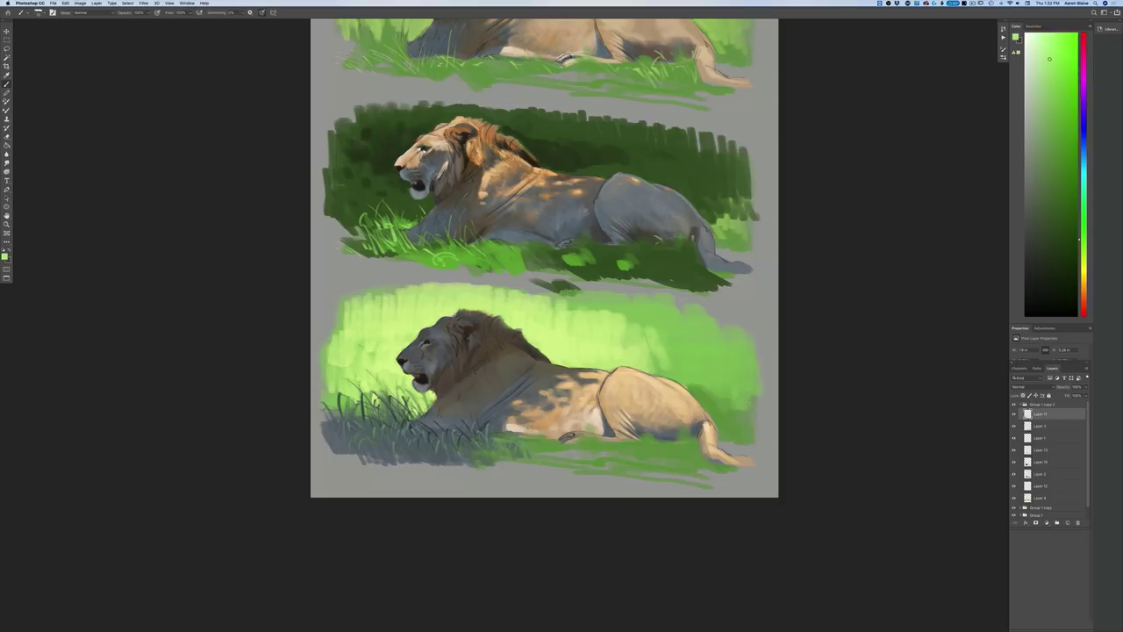
pyautogui.moveTo(531, 447)
pyautogui.mouseDown()
pyautogui.moveTo(492, 434)
pyautogui.moveTo(496, 420)
pyautogui.moveTo(494, 438)
pyautogui.moveTo(455, 448)
pyautogui.mouseUp()
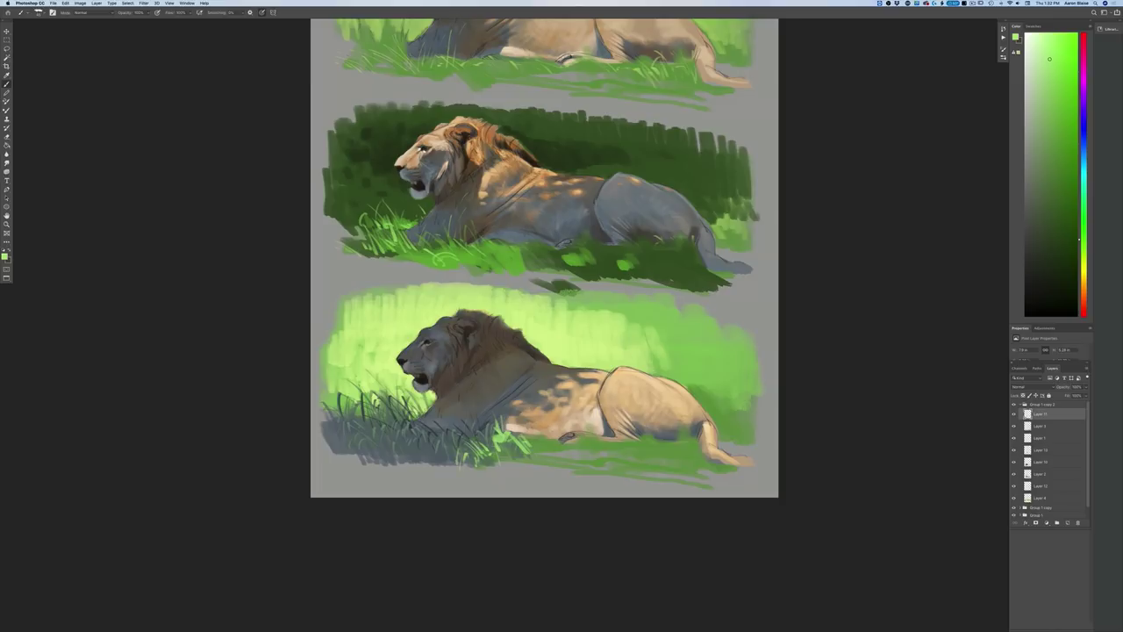
pyautogui.moveTo(538, 447); pyautogui.dragTo(536, 433)
pyautogui.moveTo(555, 445)
pyautogui.mouseDown()
pyautogui.moveTo(544, 434)
pyautogui.moveTo(529, 445)
pyautogui.moveTo(579, 439)
pyautogui.mouseUp()
pyautogui.moveTo(583, 448)
pyautogui.mouseDown()
pyautogui.moveTo(590, 433)
pyautogui.moveTo(586, 444)
pyautogui.moveTo(609, 444)
pyautogui.mouseUp()
# Step: Continue the light yellow-green grass blades along the base of the lower lion's haunch and around its tail
pyautogui.moveTo(590, 462)
pyautogui.mouseDown()
pyautogui.moveTo(594, 441)
pyautogui.moveTo(629, 435)
pyautogui.mouseUp()
pyautogui.moveTo(627, 460)
pyautogui.mouseDown()
pyautogui.moveTo(633, 441)
pyautogui.moveTo(659, 428)
pyautogui.moveTo(641, 428)
pyautogui.mouseUp()
pyautogui.moveTo(659, 441); pyautogui.dragTo(672, 419)
pyautogui.moveTo(676, 458); pyautogui.dragTo(684, 428)
pyautogui.moveTo(667, 452); pyautogui.dragTo(678, 437)
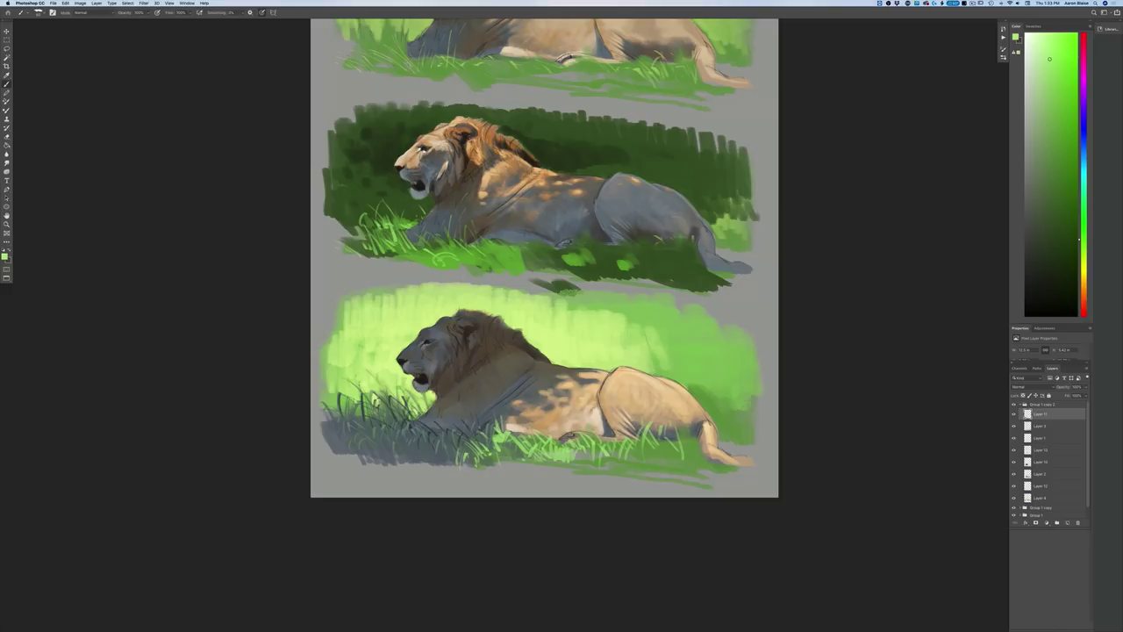
pyautogui.moveTo(660, 450)
pyautogui.mouseDown()
pyautogui.moveTo(666, 440)
pyautogui.moveTo(676, 446)
pyautogui.mouseUp()
pyautogui.moveTo(673, 456); pyautogui.dragTo(728, 426)
pyautogui.moveTo(730, 430)
pyautogui.mouseDown()
pyautogui.moveTo(737, 418)
pyautogui.moveTo(738, 439)
pyautogui.mouseUp()
# Step: Thicken the bright grass beneath the lower lion's haunch with more light yellow-green blades
pyautogui.press('super+equal')
pyautogui.scroll(-3, 420, 453)
pyautogui.moveTo(420, 454); pyautogui.dragTo(420, 455)
pyautogui.moveTo(651, 433)
pyautogui.mouseDown()
pyautogui.moveTo(663, 422)
pyautogui.moveTo(664, 437)
pyautogui.moveTo(641, 419)
pyautogui.moveTo(643, 437)
pyautogui.moveTo(672, 445)
pyautogui.mouseUp()
pyautogui.moveTo(640, 452); pyautogui.dragTo(631, 446)
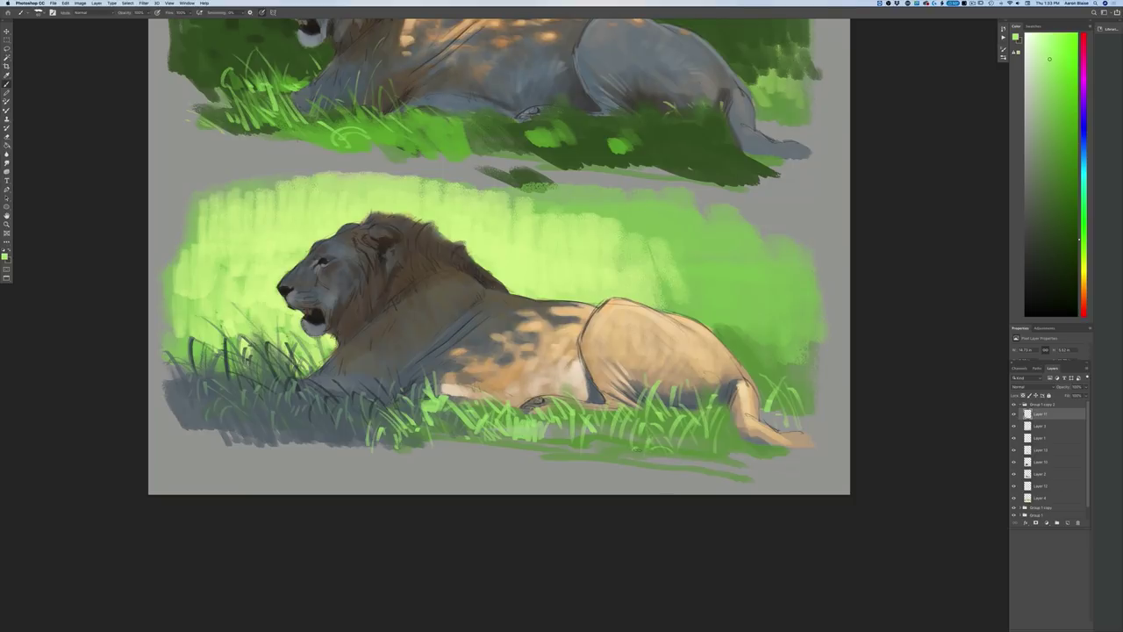
# Step: Build up a denser clump of light yellow-green blades in the grass below the lower lion's belly
pyautogui.press('super+minus')
pyautogui.press('super+minus')
pyautogui.press('super+plus')
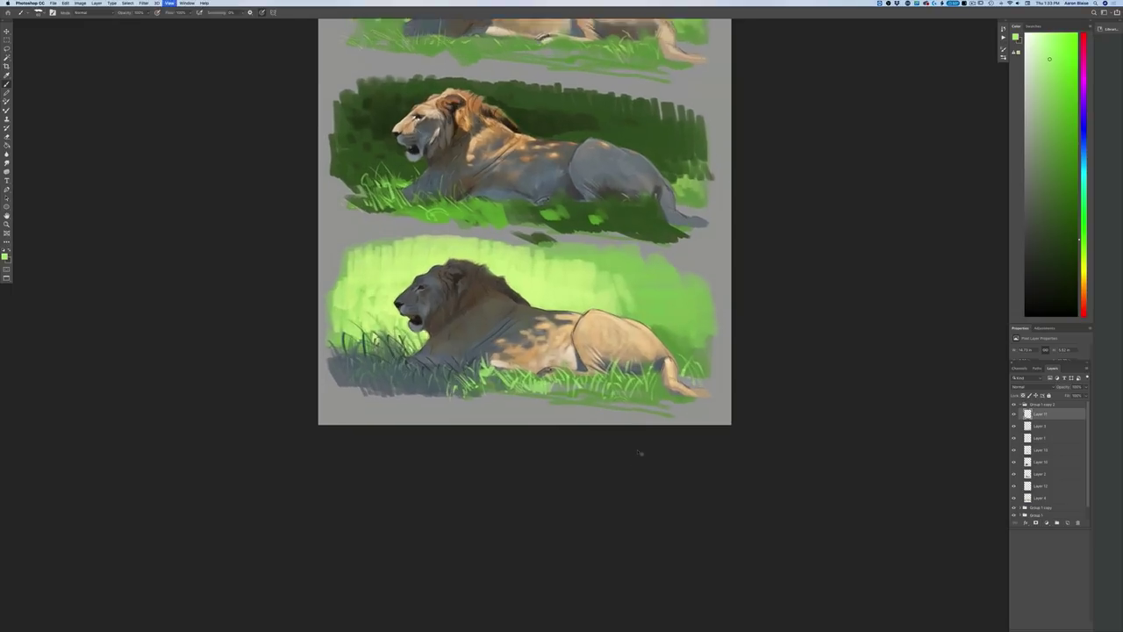
pyautogui.press('super+plus')
pyautogui.moveTo(554, 442)
pyautogui.mouseDown()
pyautogui.moveTo(565, 432)
pyautogui.moveTo(545, 430)
pyautogui.mouseUp()
pyautogui.moveTo(546, 454)
pyautogui.mouseDown()
pyautogui.moveTo(539, 433)
pyautogui.moveTo(505, 422)
pyautogui.mouseUp()
pyautogui.moveTo(516, 441)
pyautogui.mouseDown()
pyautogui.moveTo(489, 426)
pyautogui.moveTo(481, 439)
pyautogui.moveTo(523, 439)
pyautogui.moveTo(505, 448)
pyautogui.mouseUp()
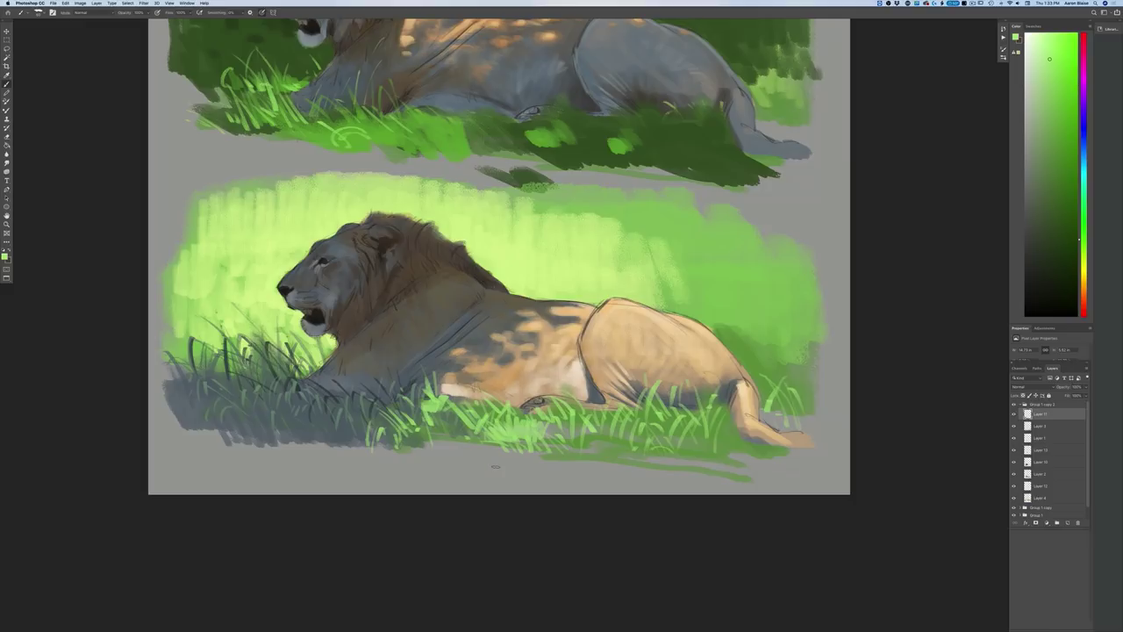
# Step: Review the whole canvas and compare the lighting across the three lion paintings
pyautogui.press('super+minus')
pyautogui.press('super+minus')
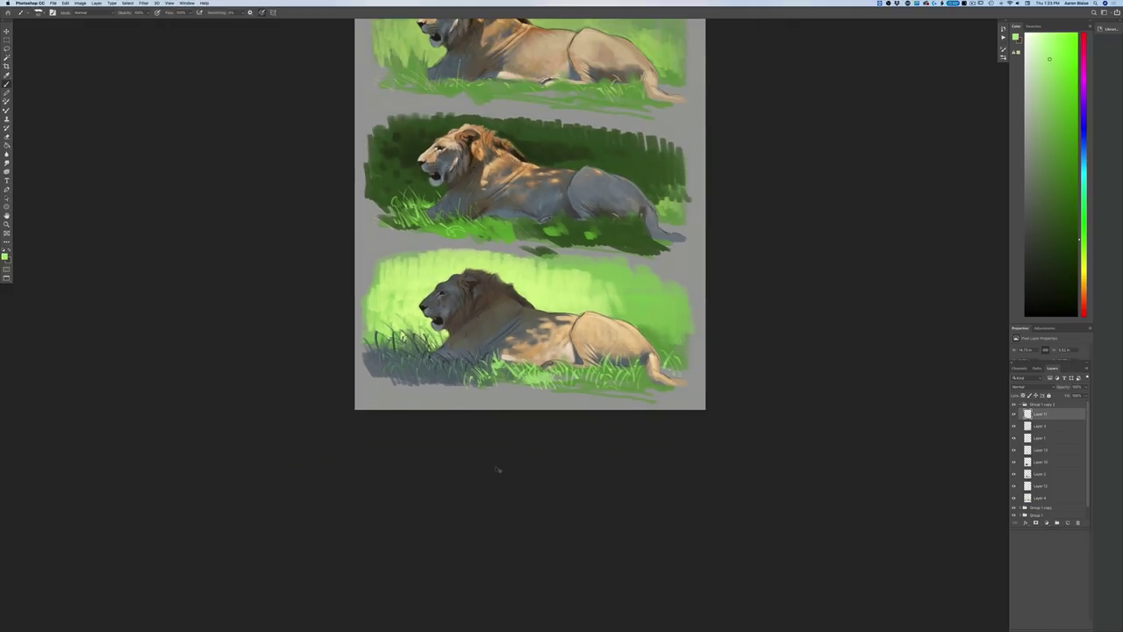
pyautogui.press('super+minus')
pyautogui.press('super+minus')
pyautogui.press('super+plus')
pyautogui.press('super+plus')
pyautogui.press('super+plus')
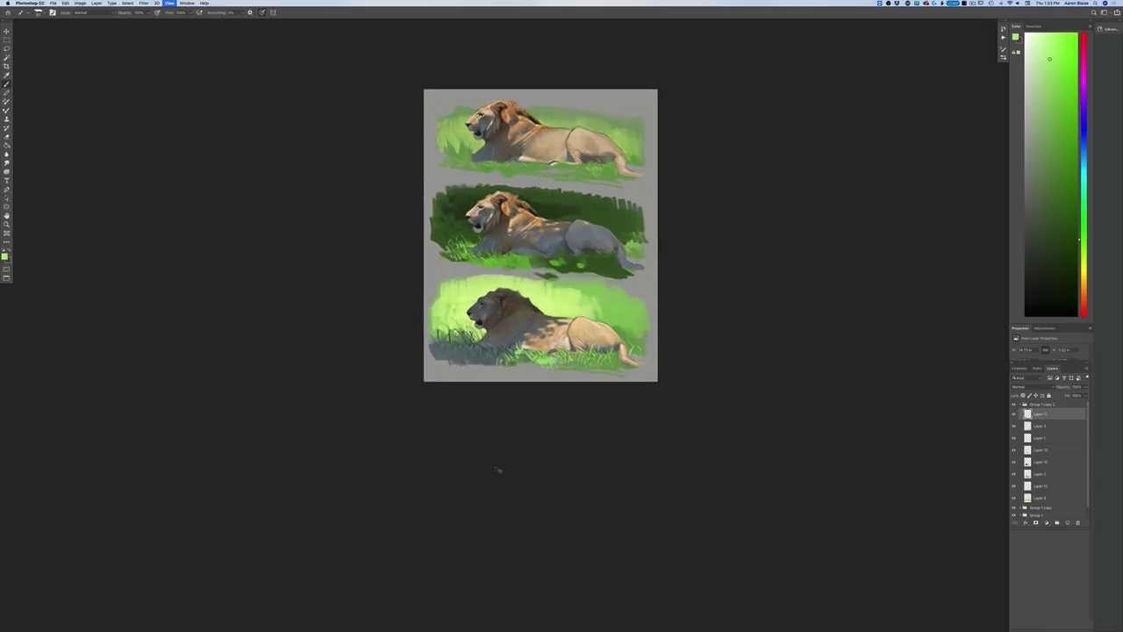
pyautogui.scroll(5, 233, 287)
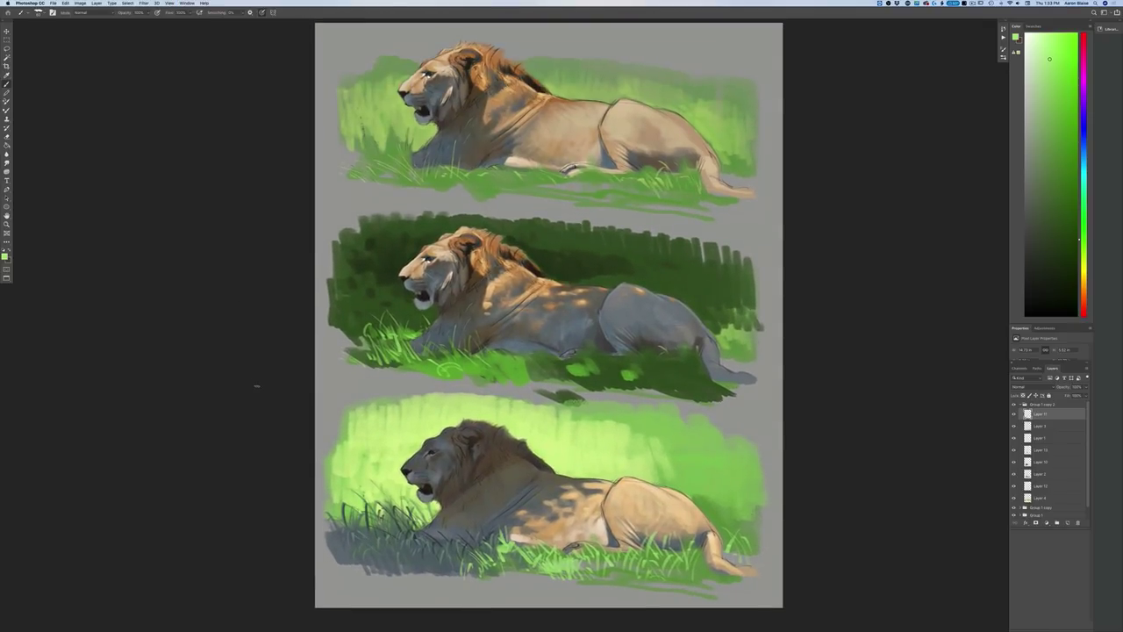
pyautogui.press('super+minus')
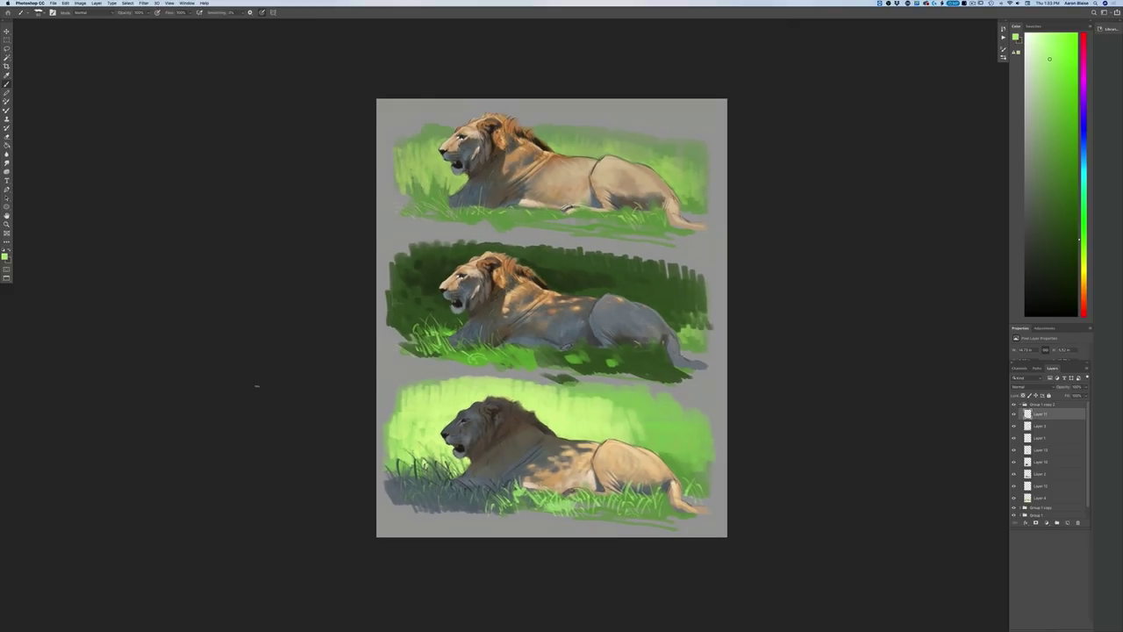